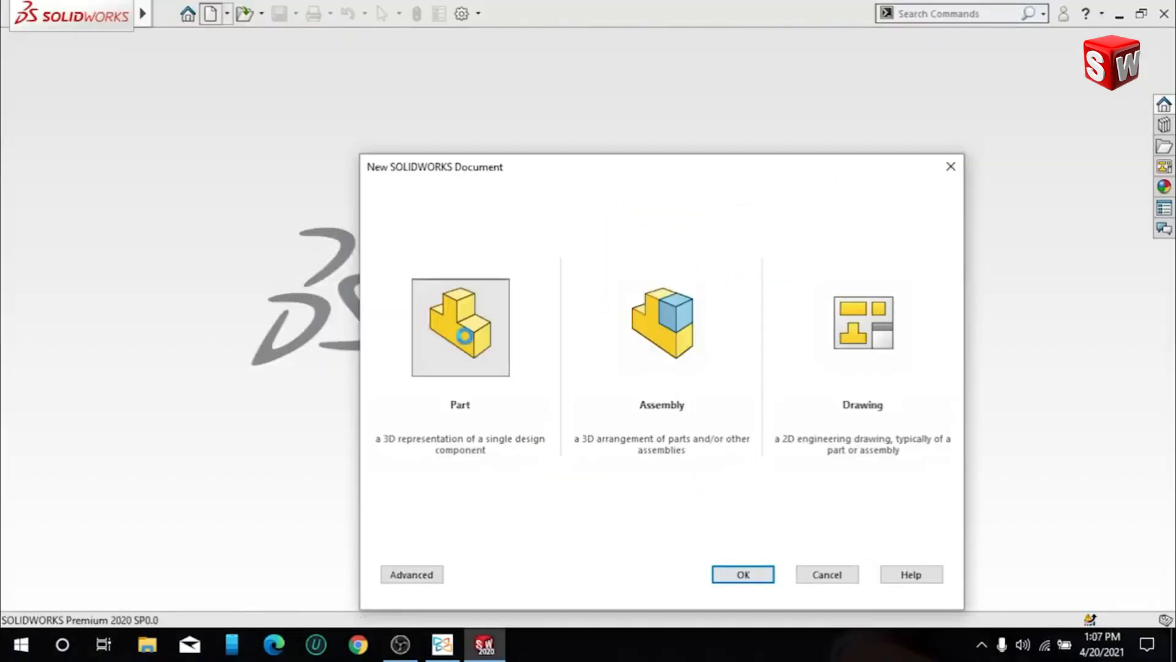
# - Create a new part document and view its Top Plane face-on for sketching
pyautogui.doubleClick(465, 335)
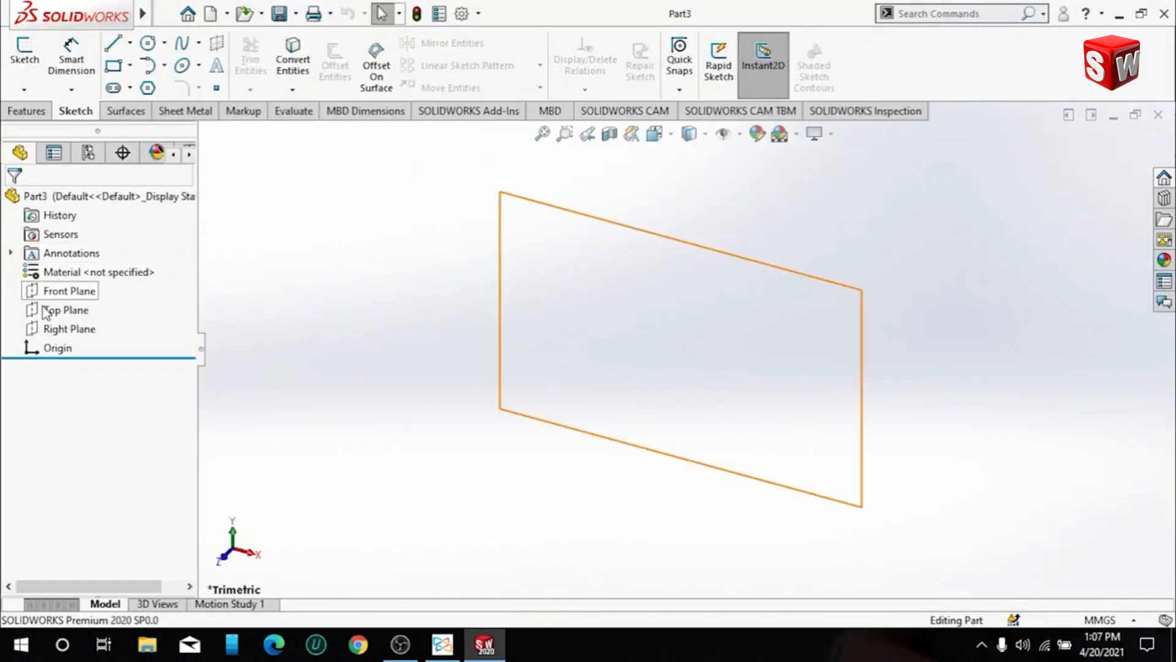
pyautogui.click(62, 311)
pyautogui.click(130, 290)
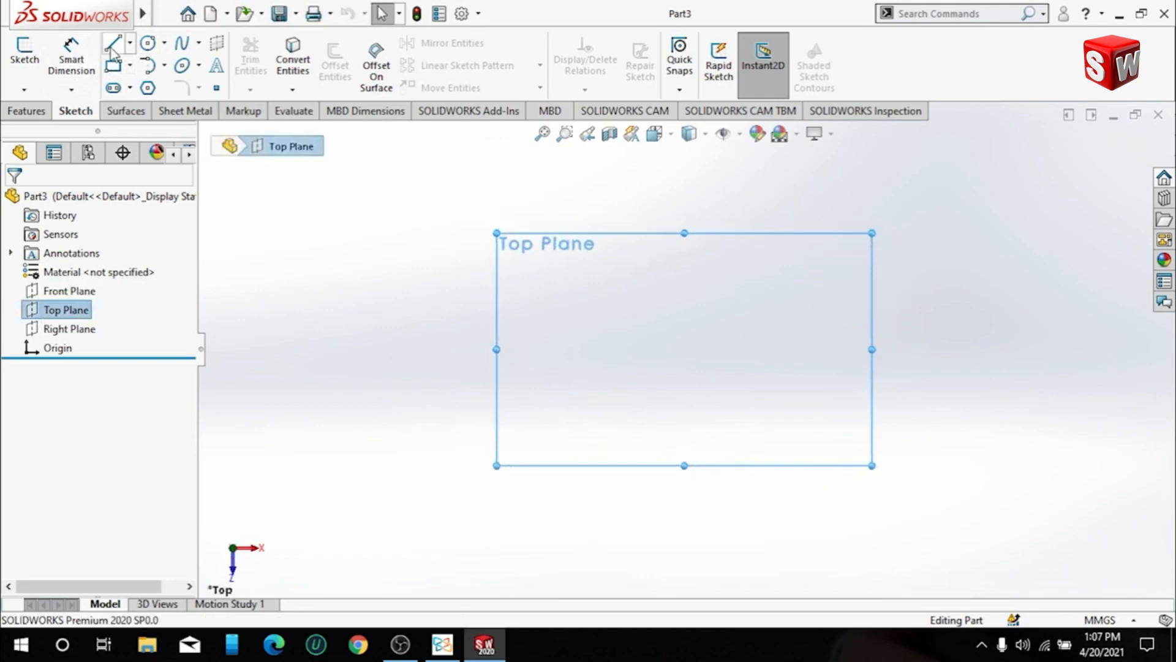
# - Sketch a corner rectangle around the origin on the Top Plane and make its sides construction geometry
pyautogui.click(115, 66)
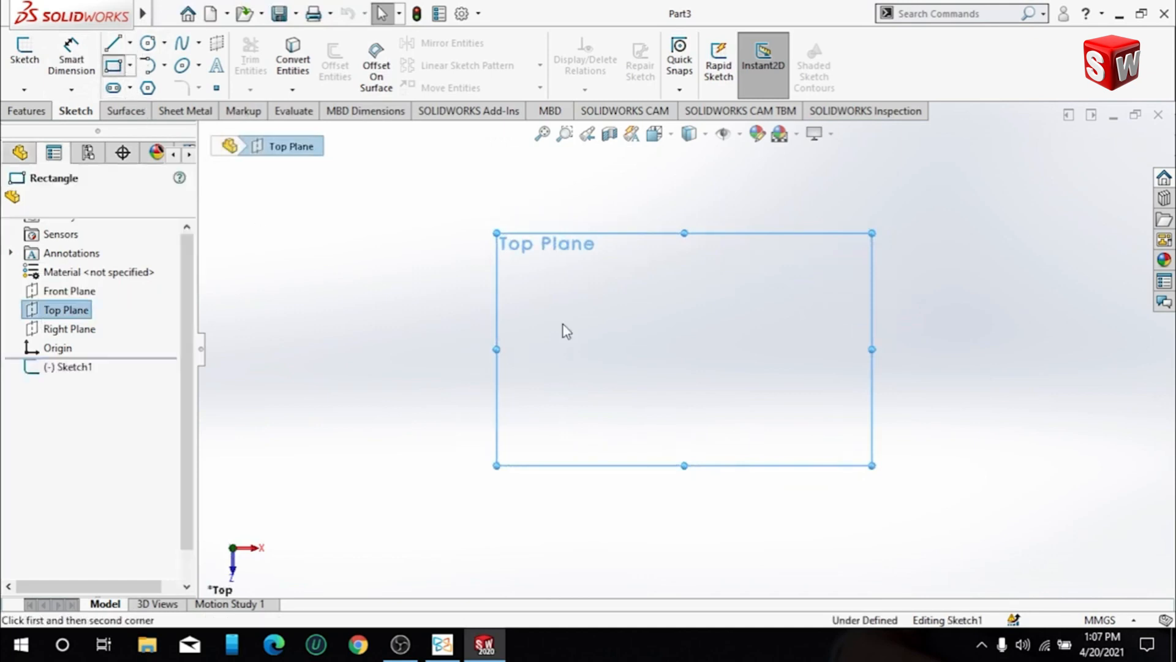
pyautogui.moveTo(669, 371)
pyautogui.mouseDown()
pyautogui.moveTo(705, 276)
pyautogui.moveTo(755, 271)
pyautogui.mouseUp()
pyautogui.scroll(-3, 161, 534)
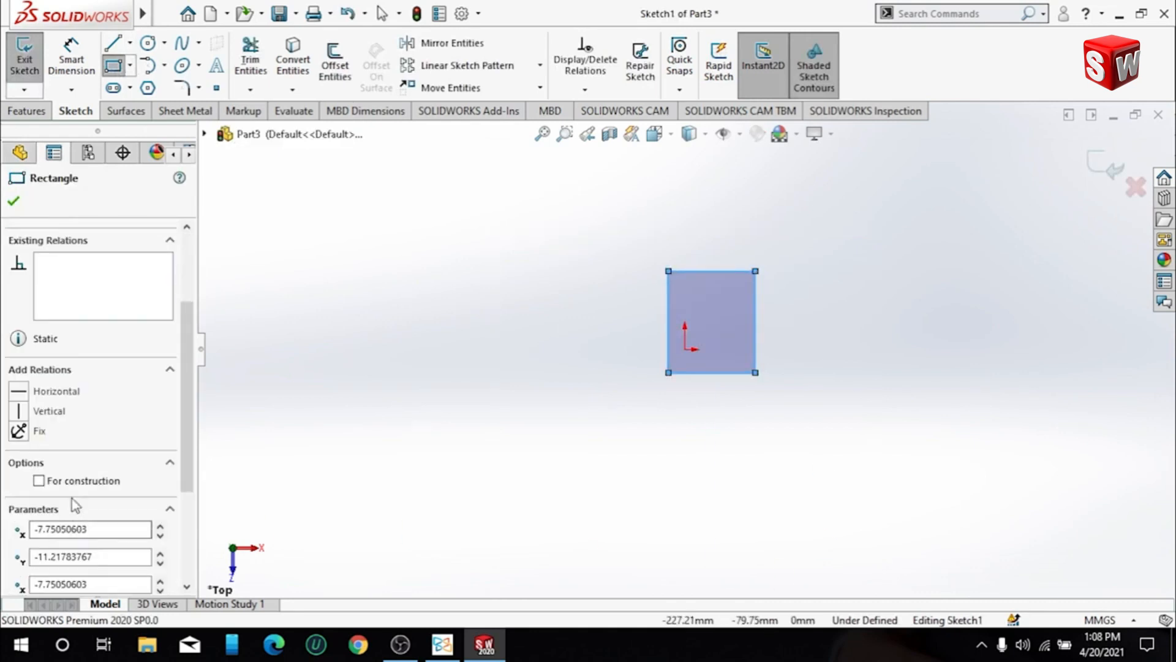
pyautogui.click(39, 481)
pyautogui.click(13, 202)
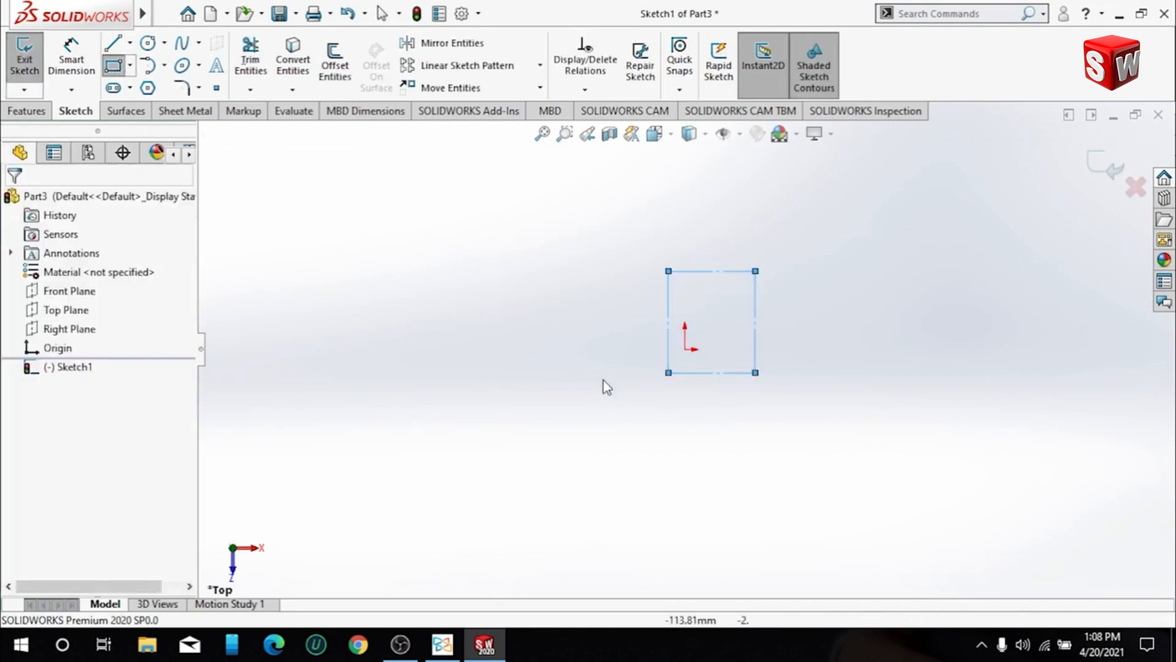
# - Dimension the construction rectangle 8 mm wide and 10 mm high
pyautogui.scroll(-3, 712, 292)
pyautogui.click(55, 58)
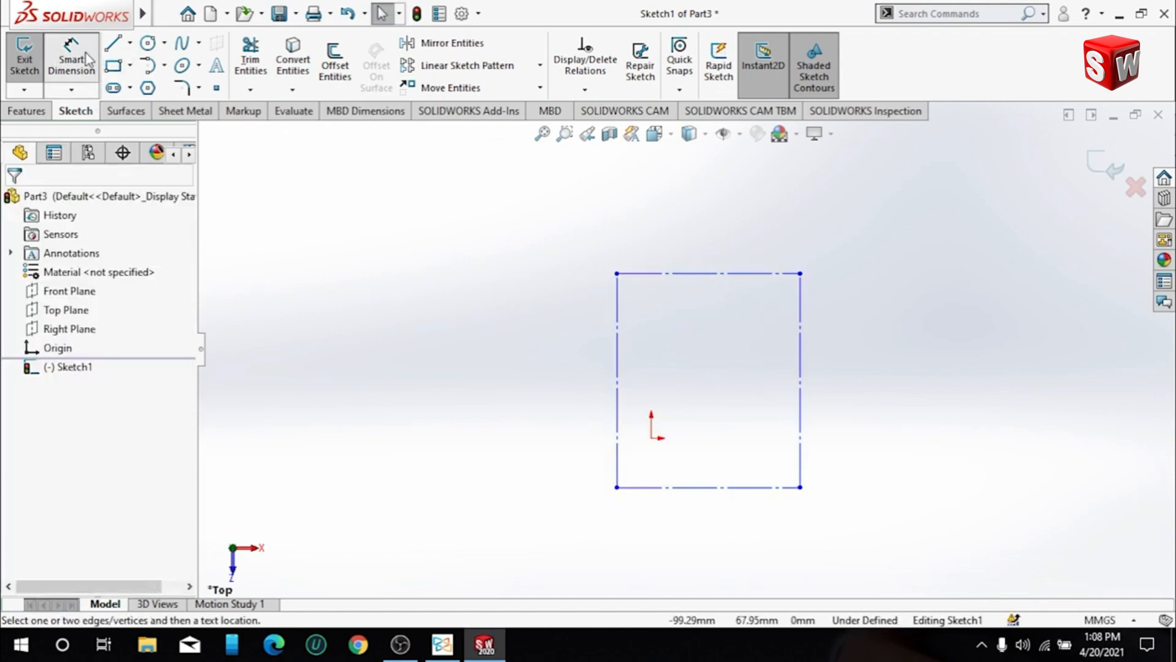
pyautogui.click(690, 273)
pyautogui.click(681, 227)
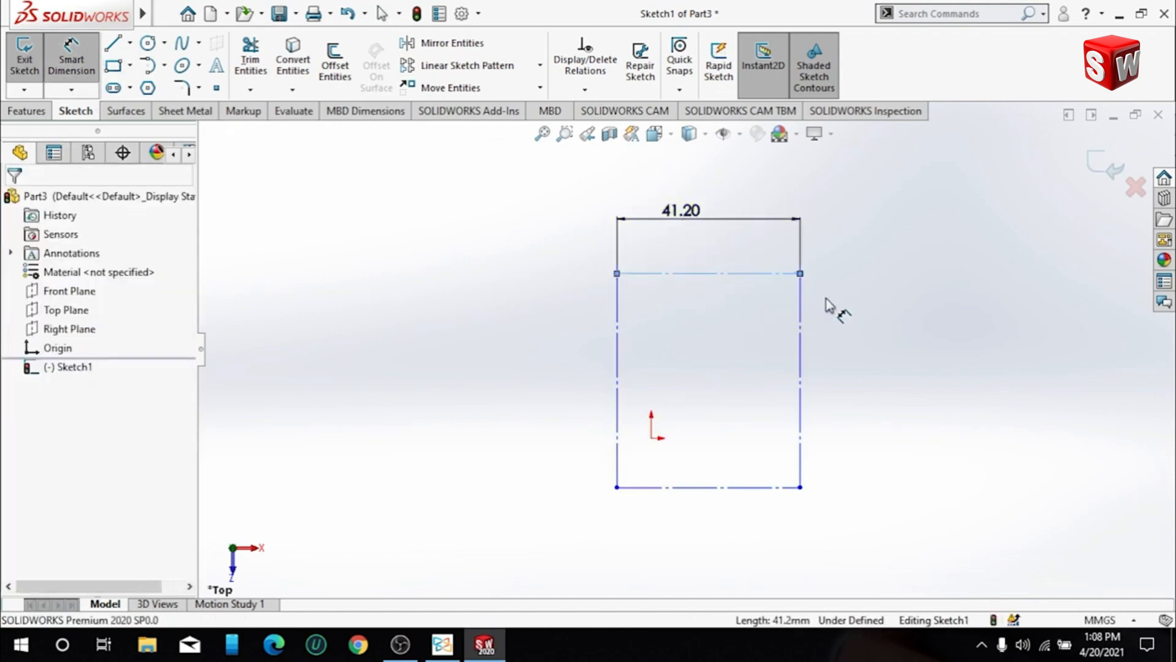
pyautogui.write('8')
pyautogui.press('Return')
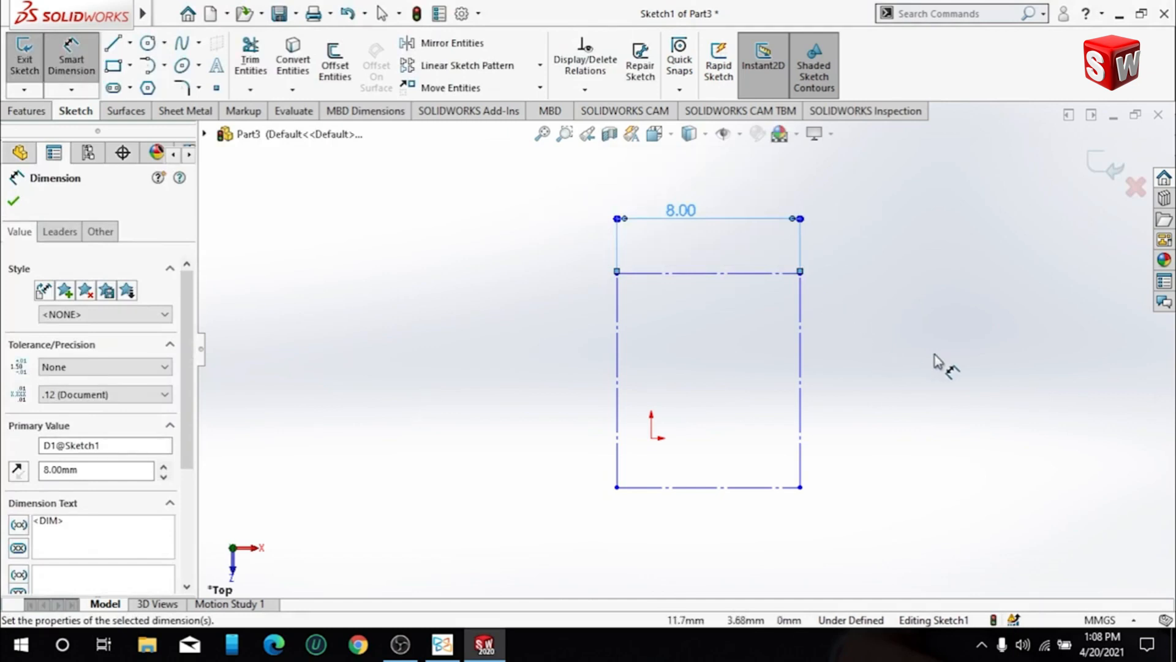
pyautogui.click(800, 355)
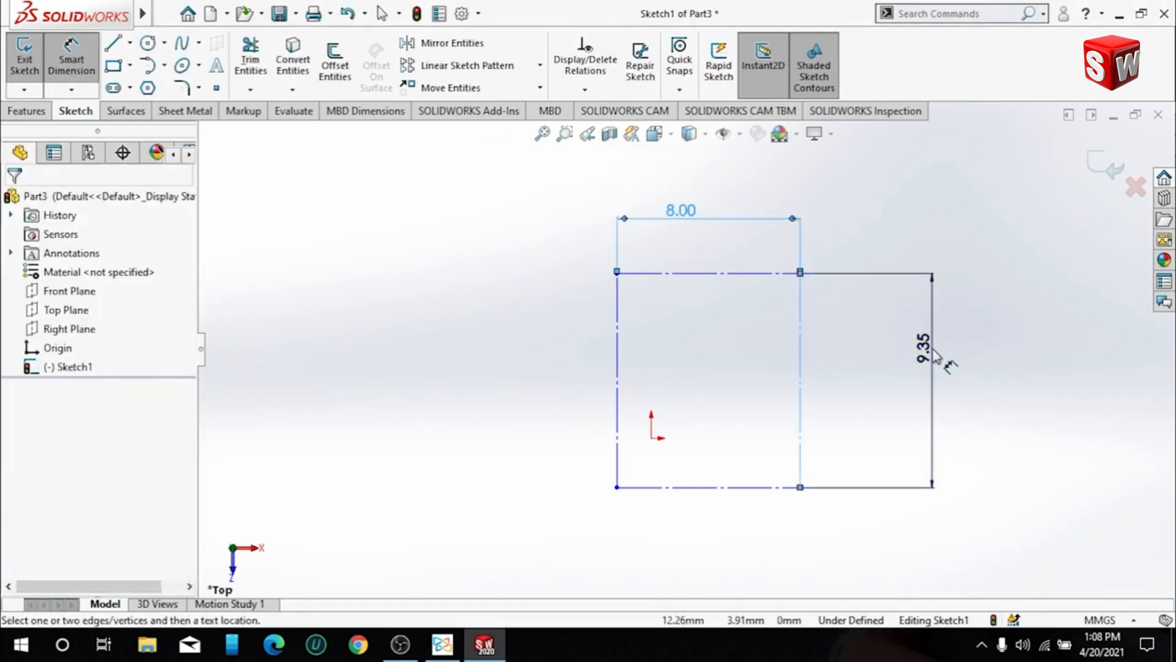
pyautogui.click(937, 358)
pyautogui.write('10')
pyautogui.press('Return')
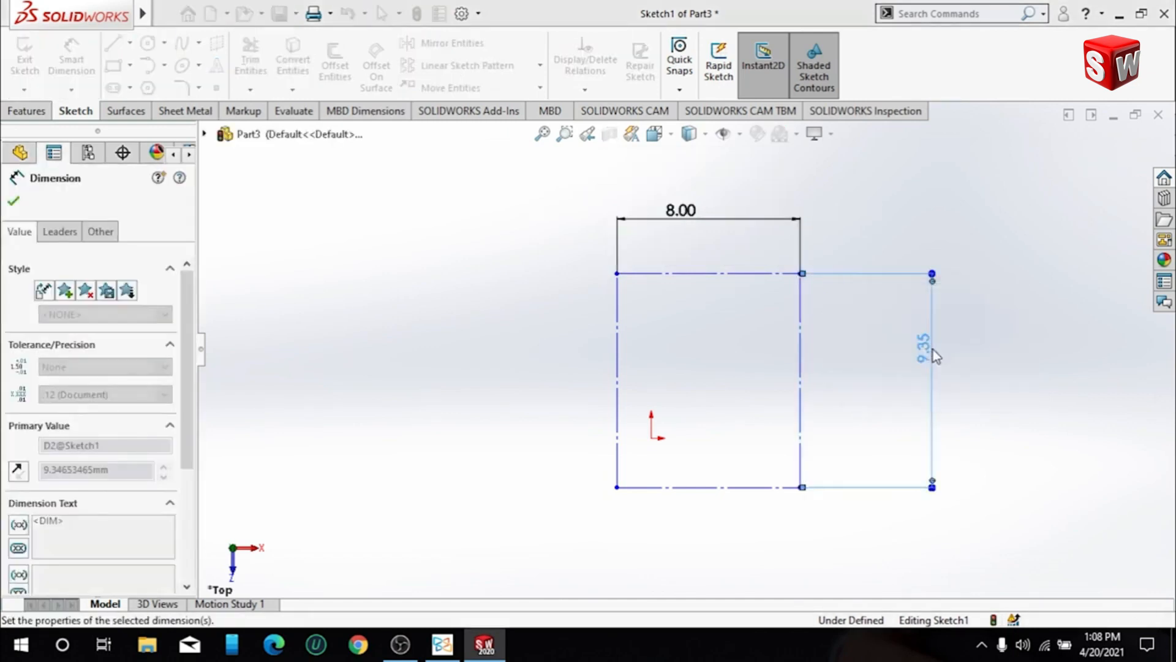
# - Sketch a vertical line joining the midpoints of the rectangle's lower and upper edges and make it construction geometry
pyautogui.click(112, 43)
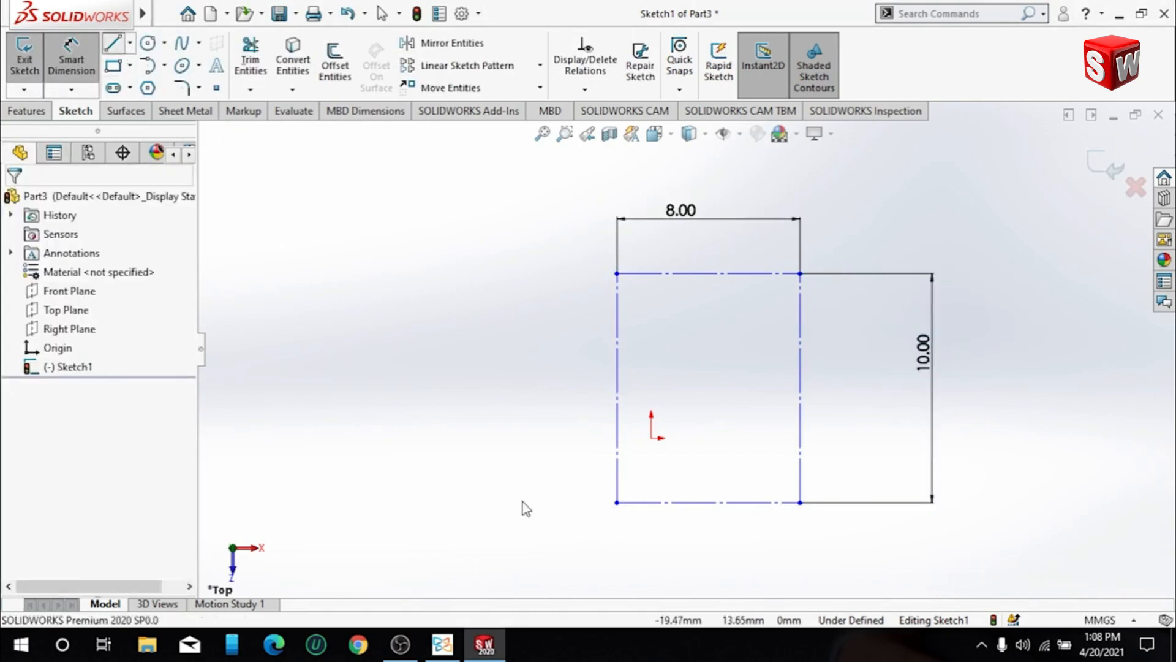
pyautogui.click(708, 502)
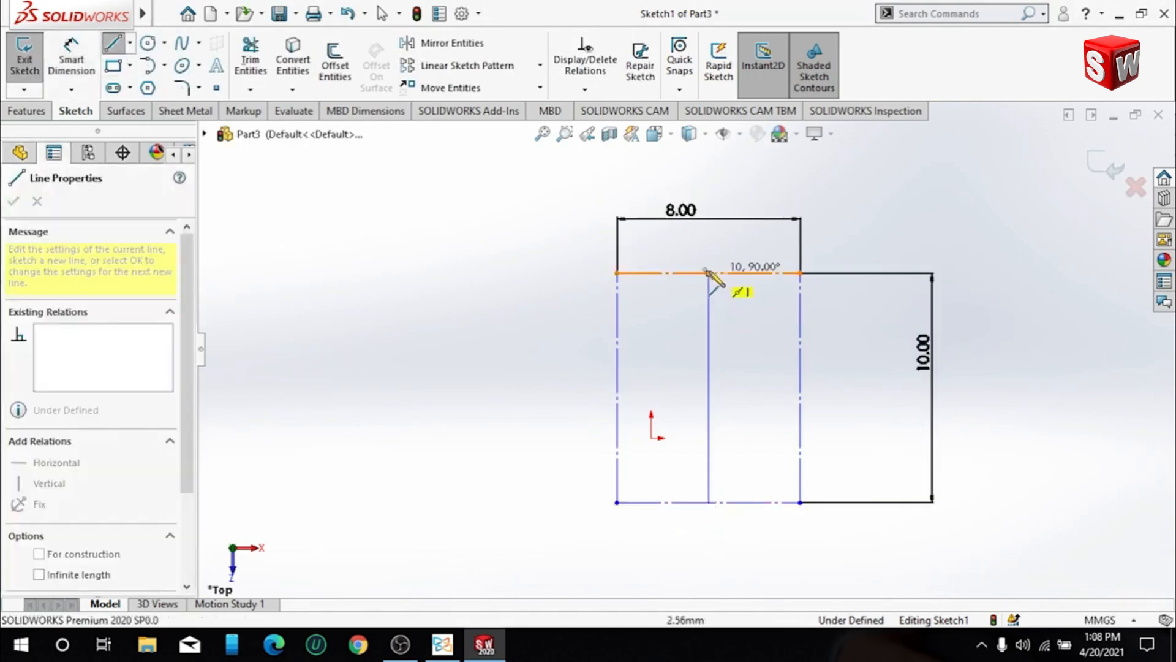
pyautogui.click(709, 274)
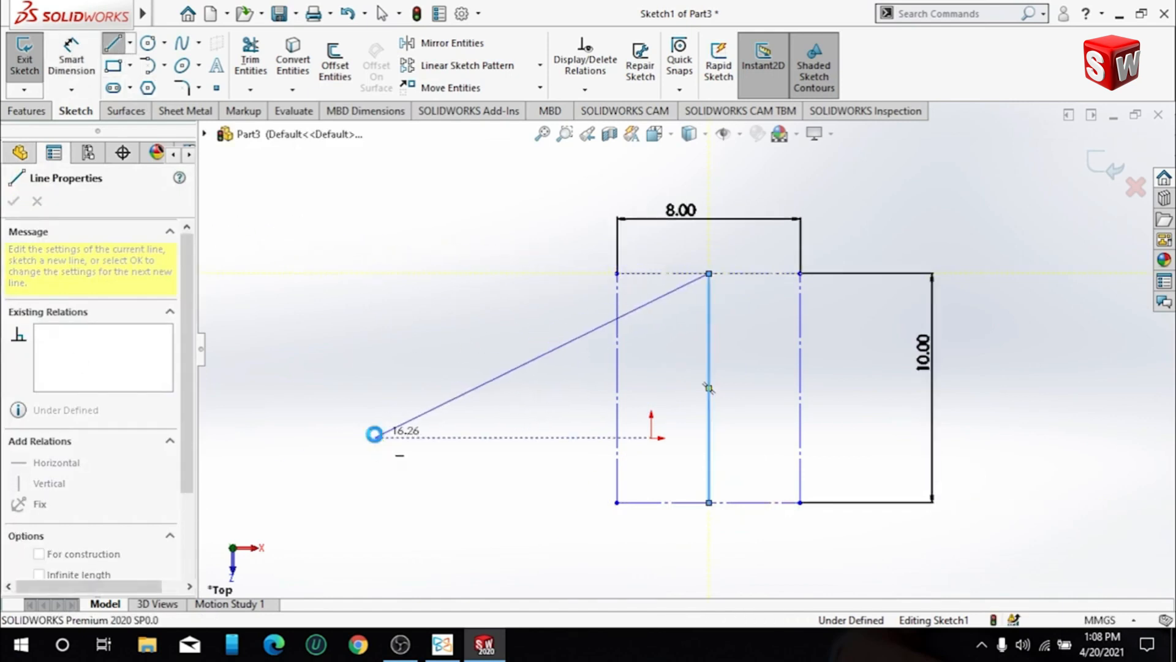
pyautogui.press('Escape')
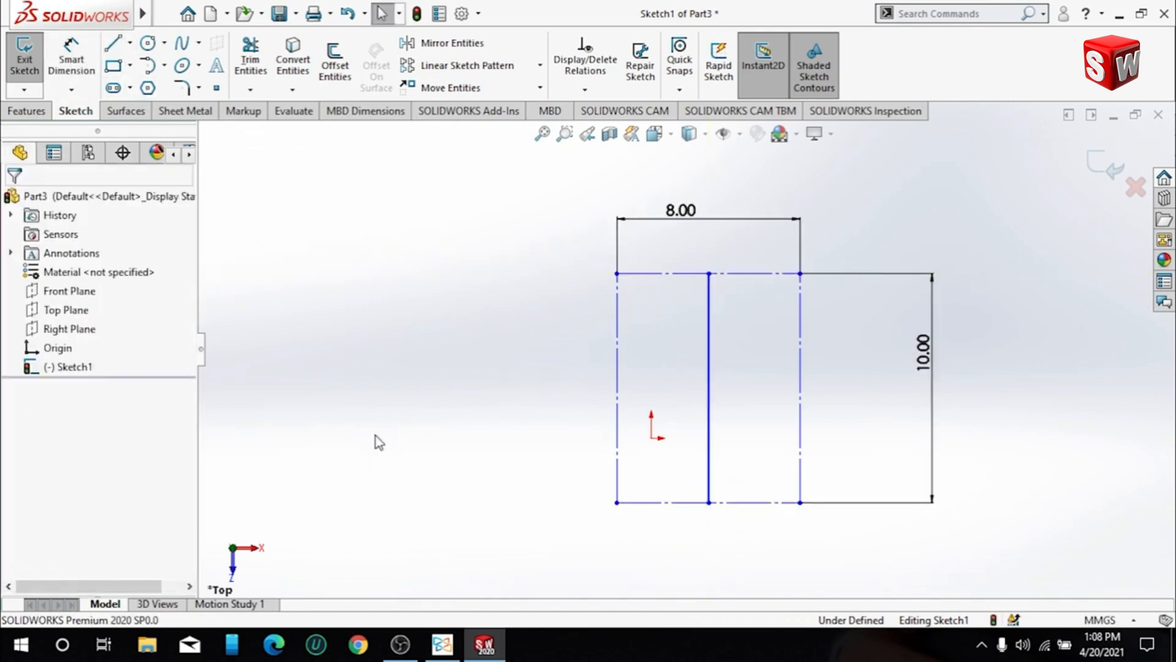
pyautogui.click(709, 450)
pyautogui.click(39, 474)
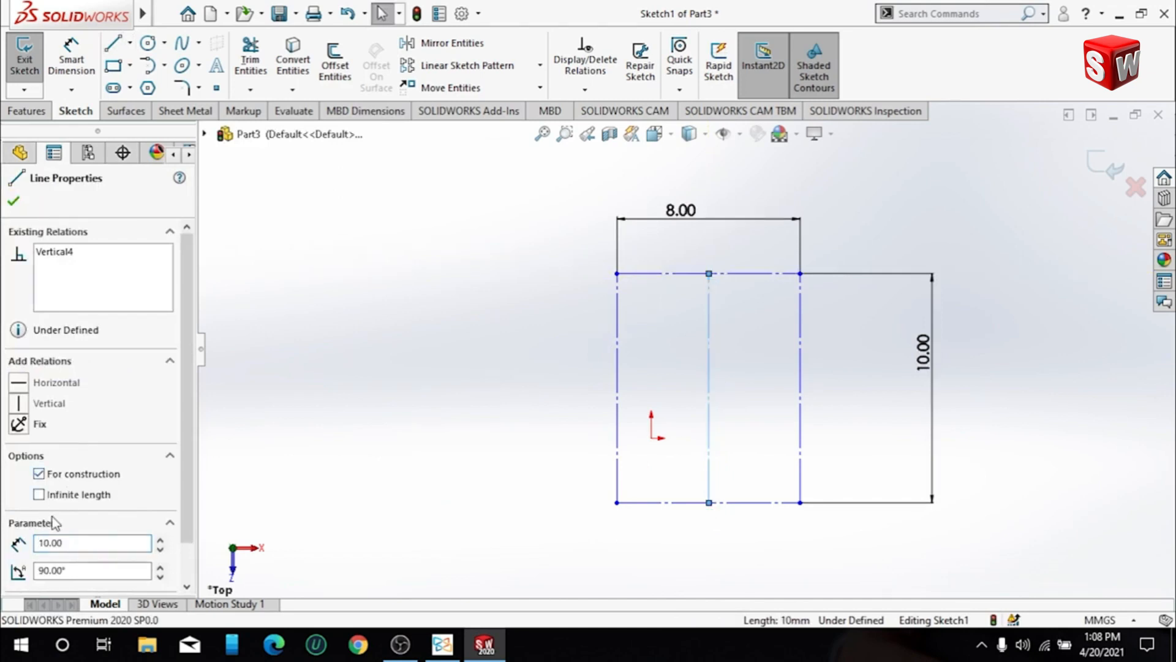
pyautogui.click(13, 201)
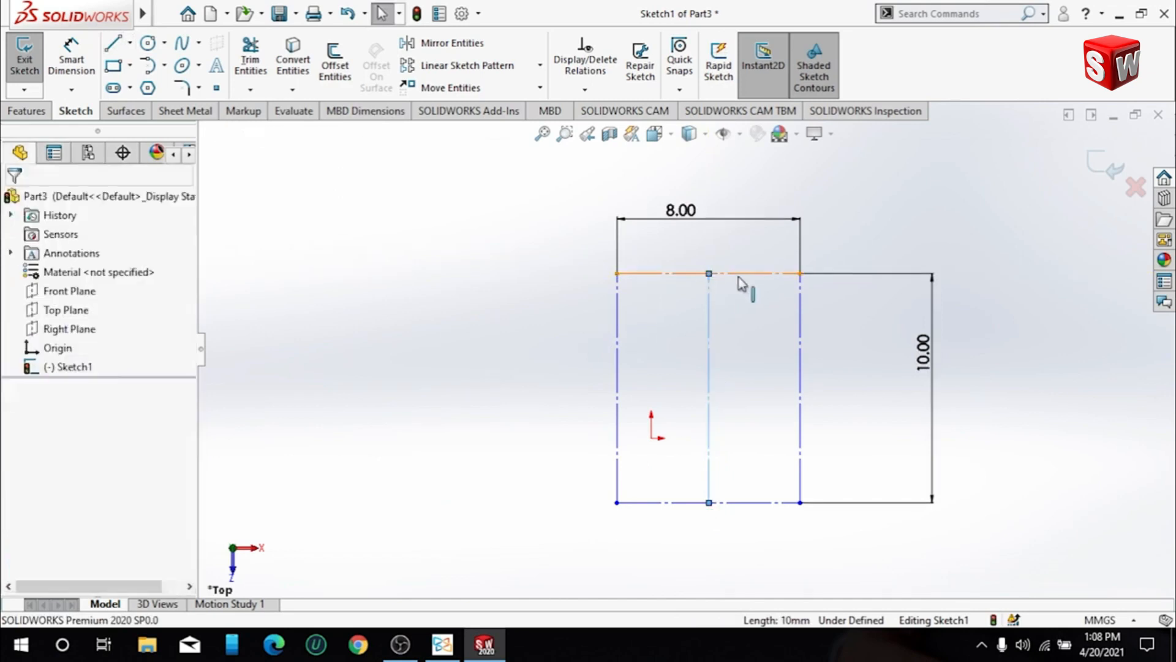
# - Make the lower endpoint of the vertical centre line coincident with the origin
pyautogui.click(709, 503)
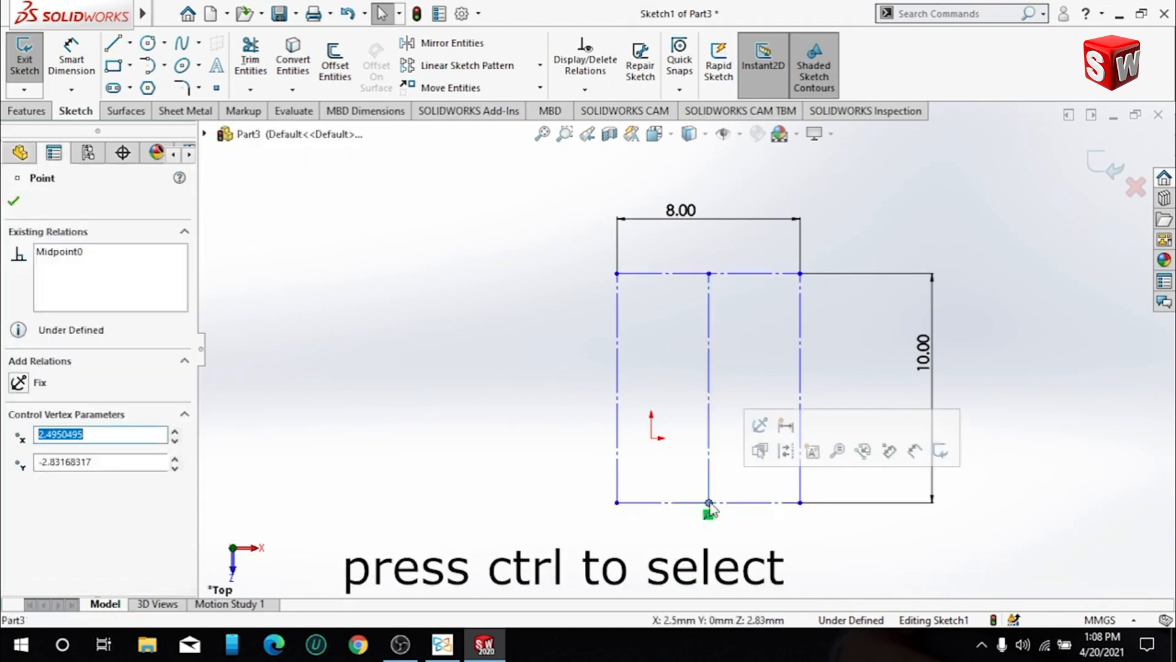
pyautogui.keyDown('ctrl'); pyautogui.click(651, 438); pyautogui.keyUp('ctrl')
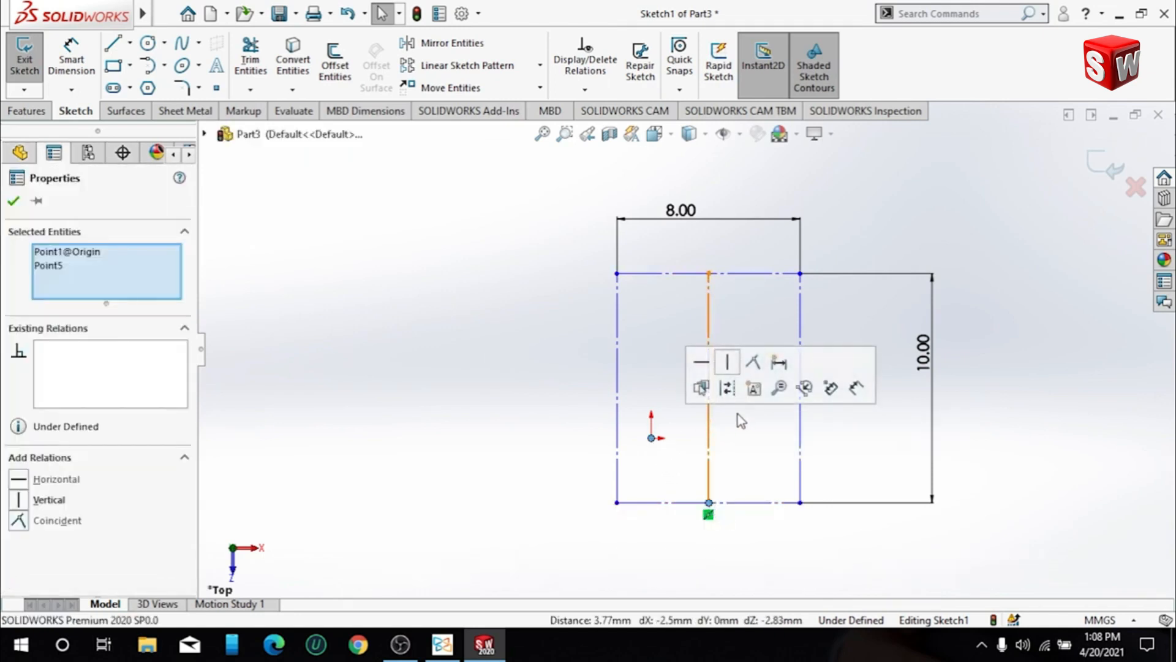
pyautogui.click(754, 362)
pyautogui.click(756, 530)
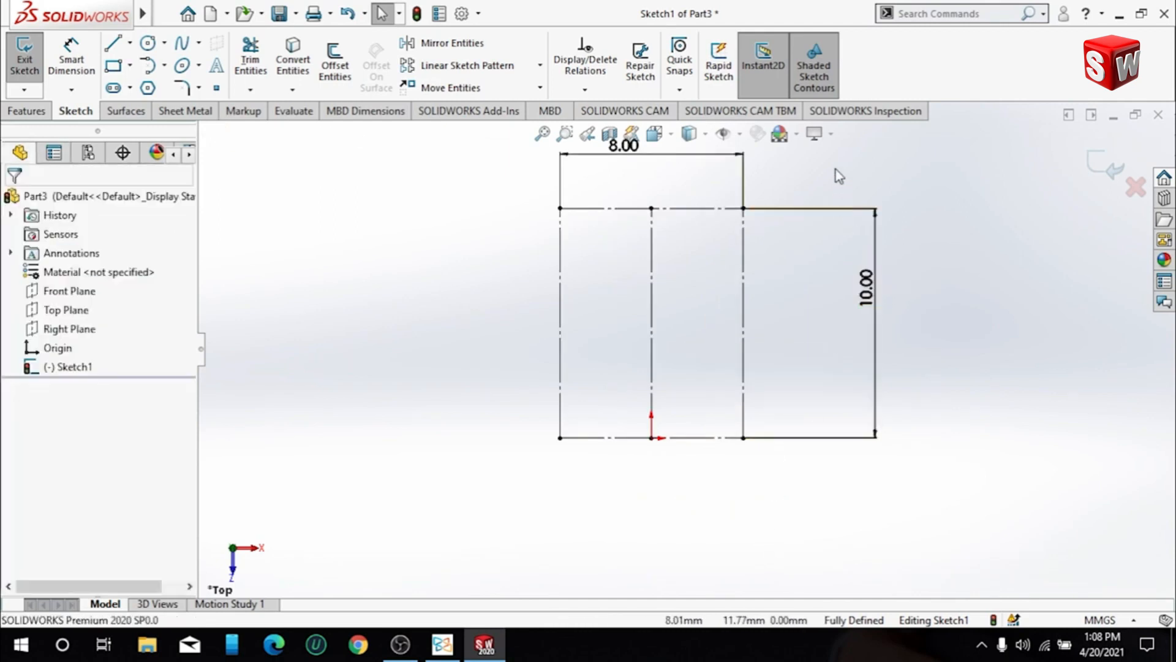
pyautogui.click(164, 66)
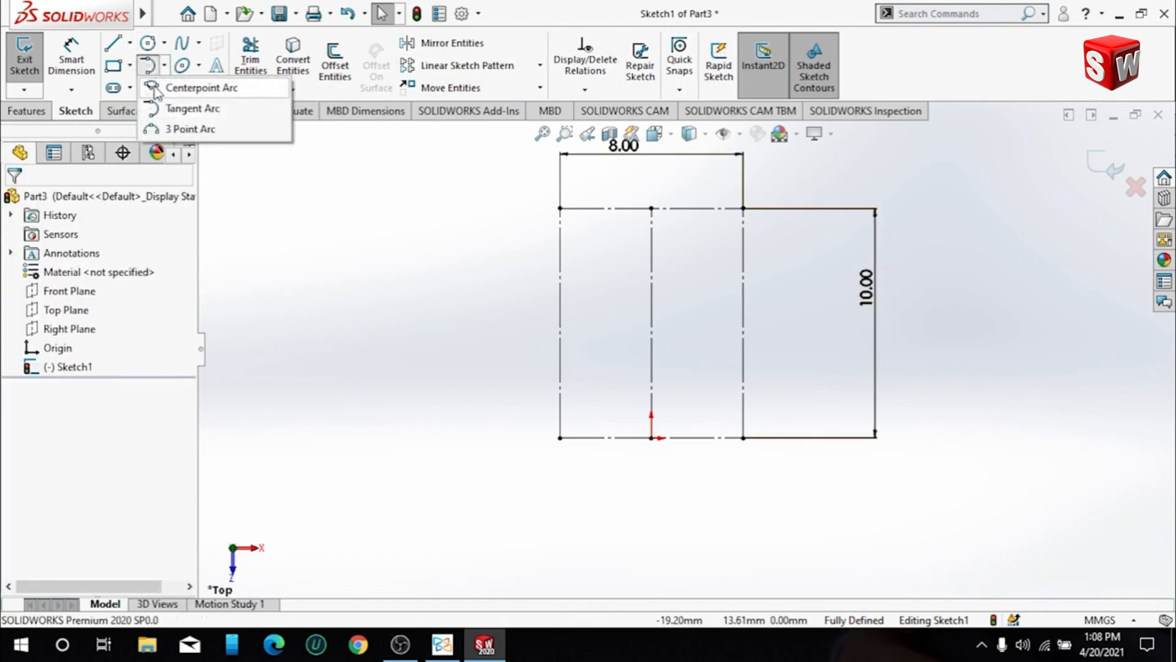
pyautogui.click(196, 87)
pyautogui.click(651, 438)
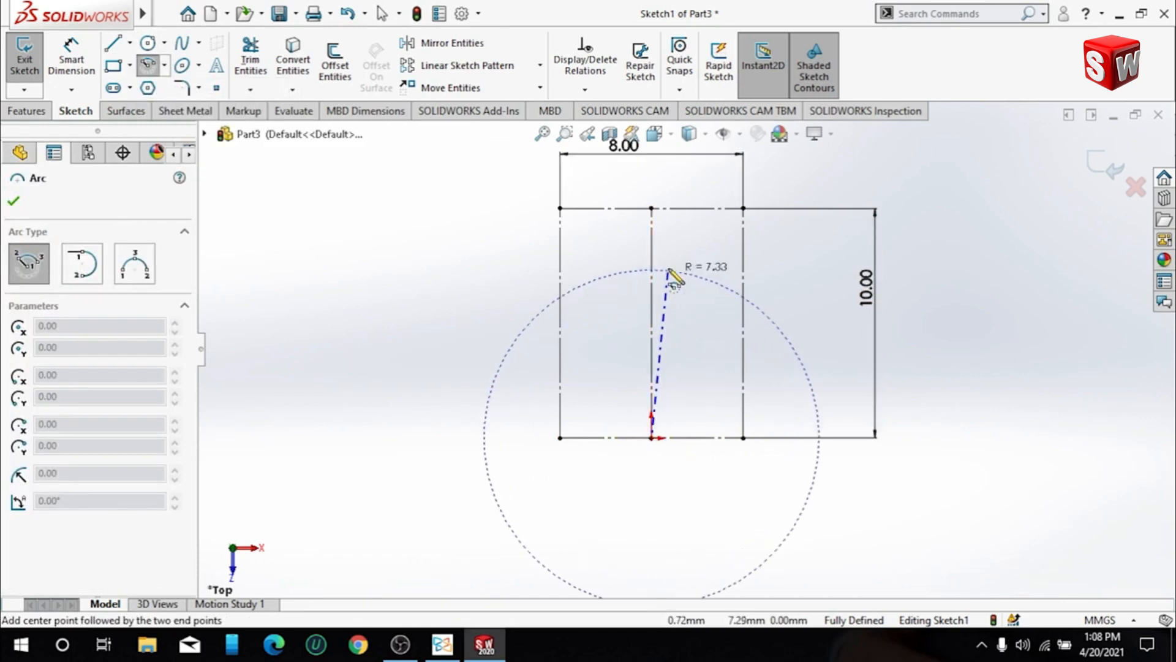
pyautogui.click(651, 209)
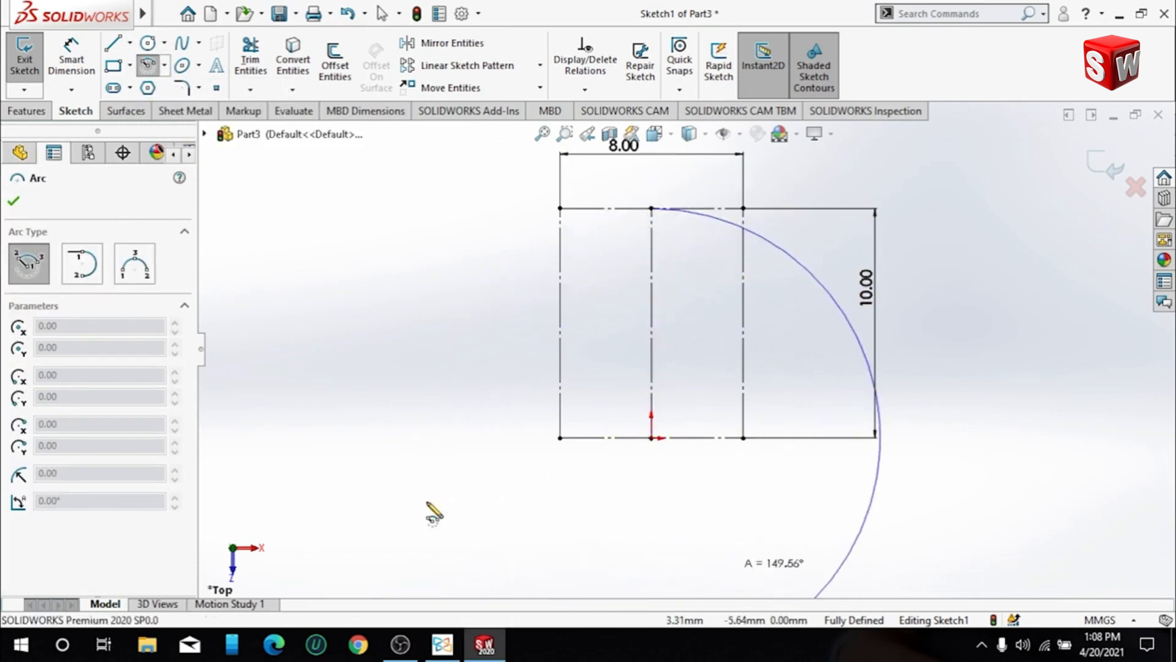
pyautogui.press('Escape')
# - Sketch a short centerpoint arc centred on the origin, running left from the upper endpoint of the vertical centre line
pyautogui.click(149, 66)
pyautogui.click(651, 438)
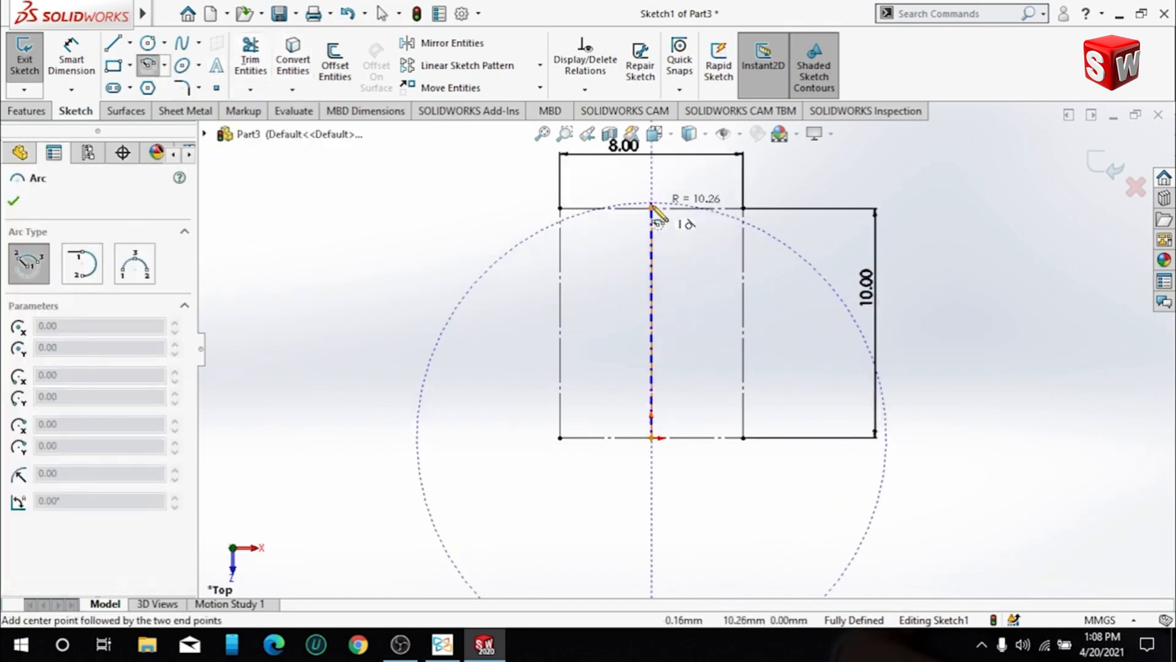
pyautogui.click(651, 208)
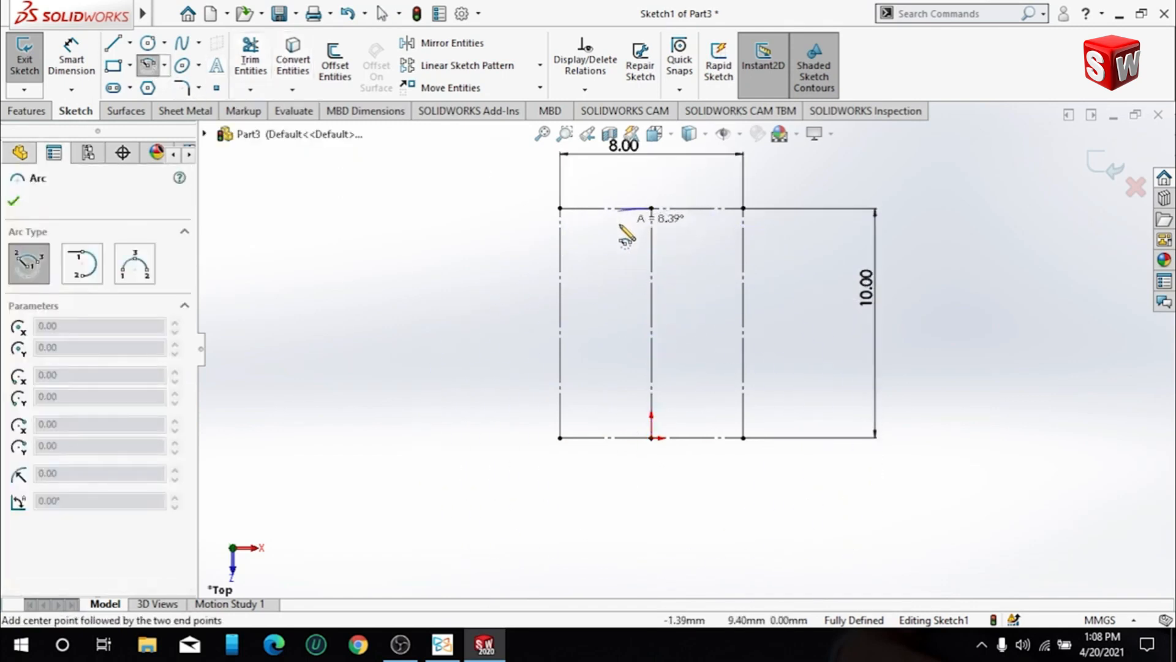
pyautogui.click(594, 260)
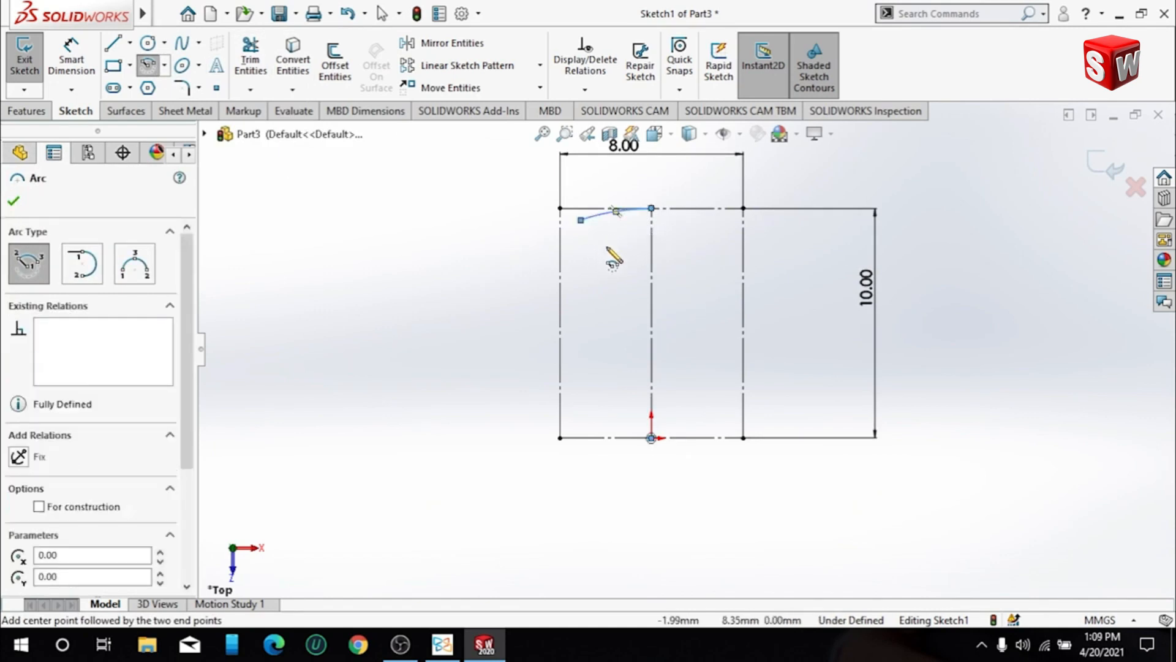
pyautogui.press('Escape')
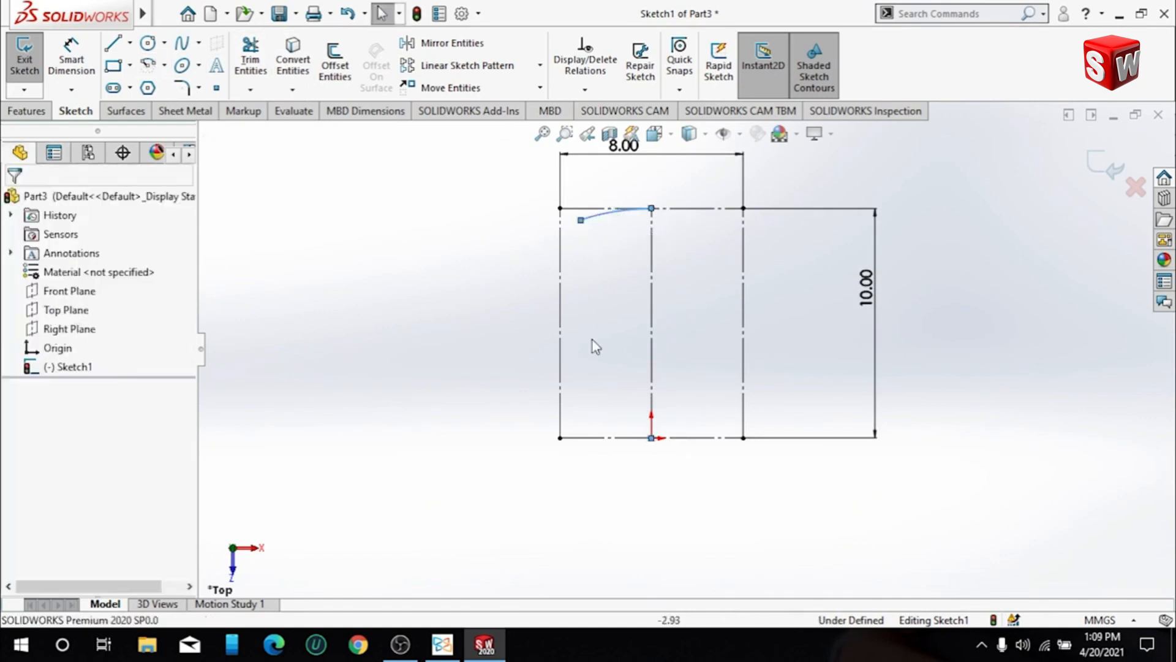
# - Sketch a tangent arc of about 1.4 mm radius from the first arc's left end down to the rectangle's left side
pyautogui.scroll(-3, 651, 260)
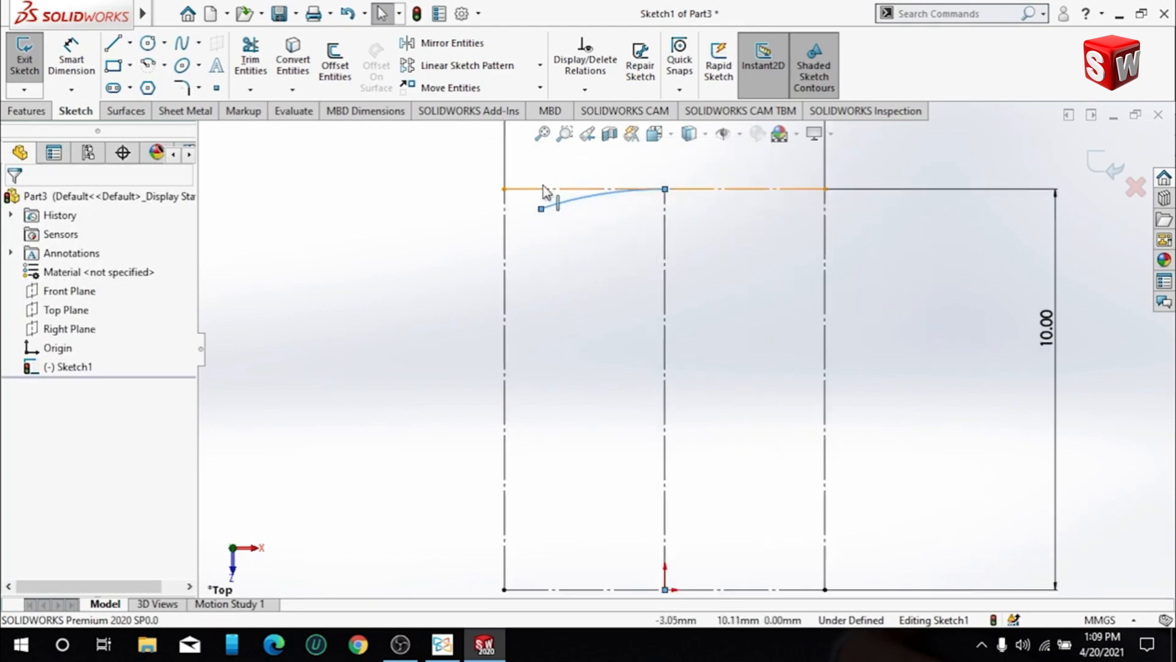
pyautogui.scroll(-1, 545, 191)
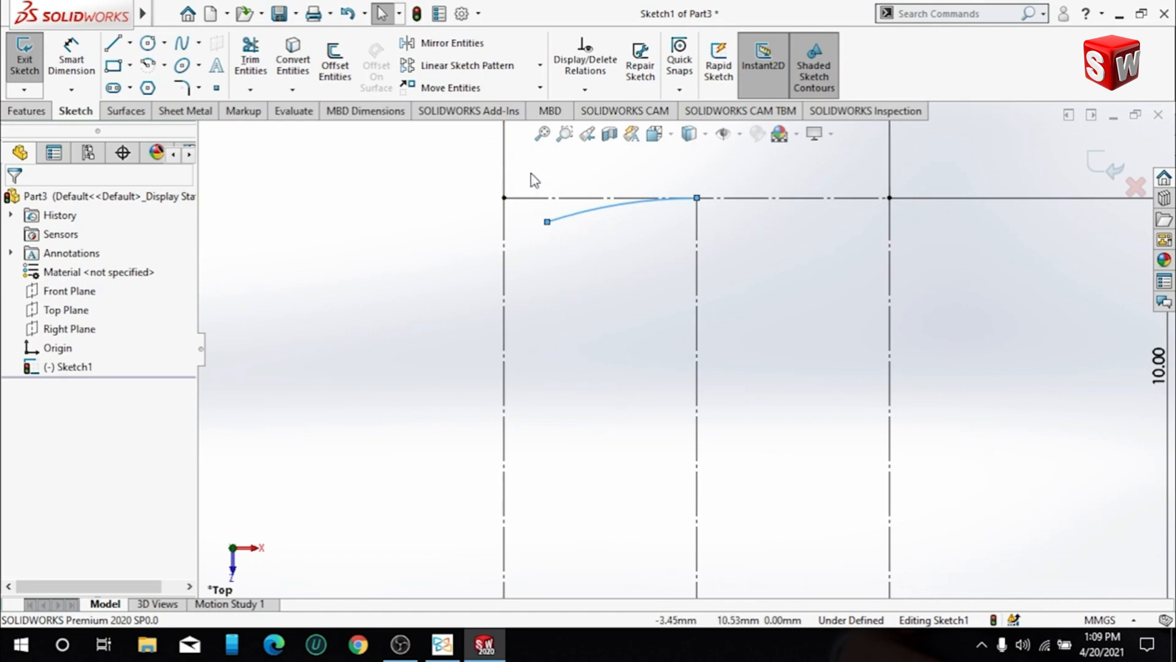
pyautogui.click(164, 65)
pyautogui.click(187, 108)
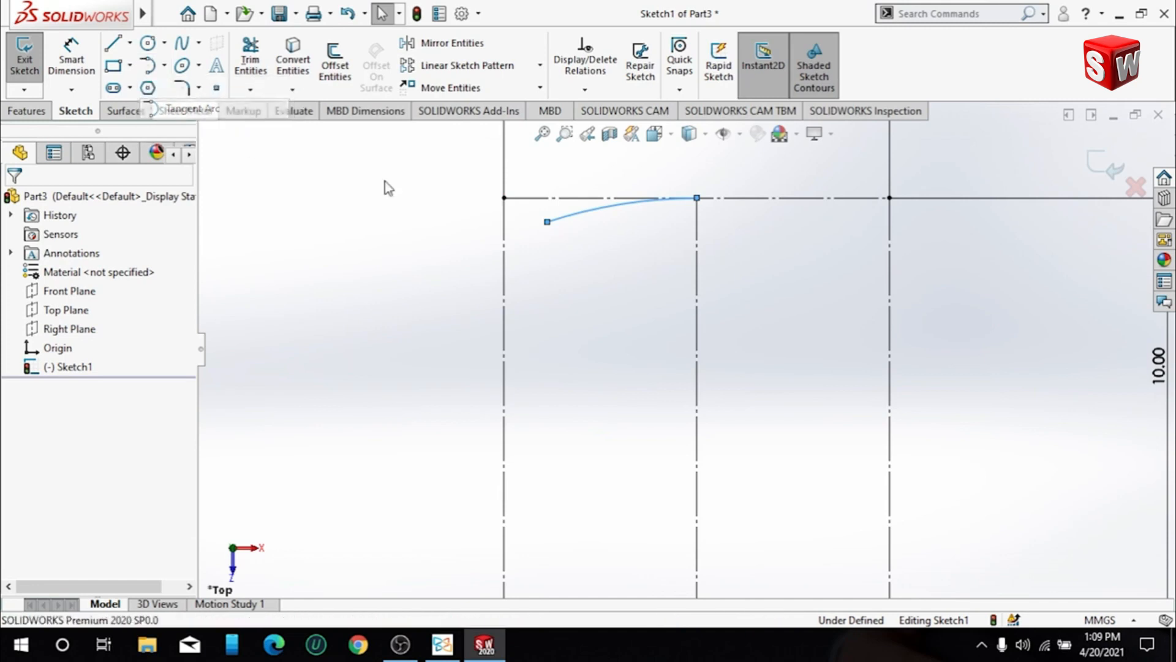
pyautogui.click(547, 221)
pyautogui.click(504, 307)
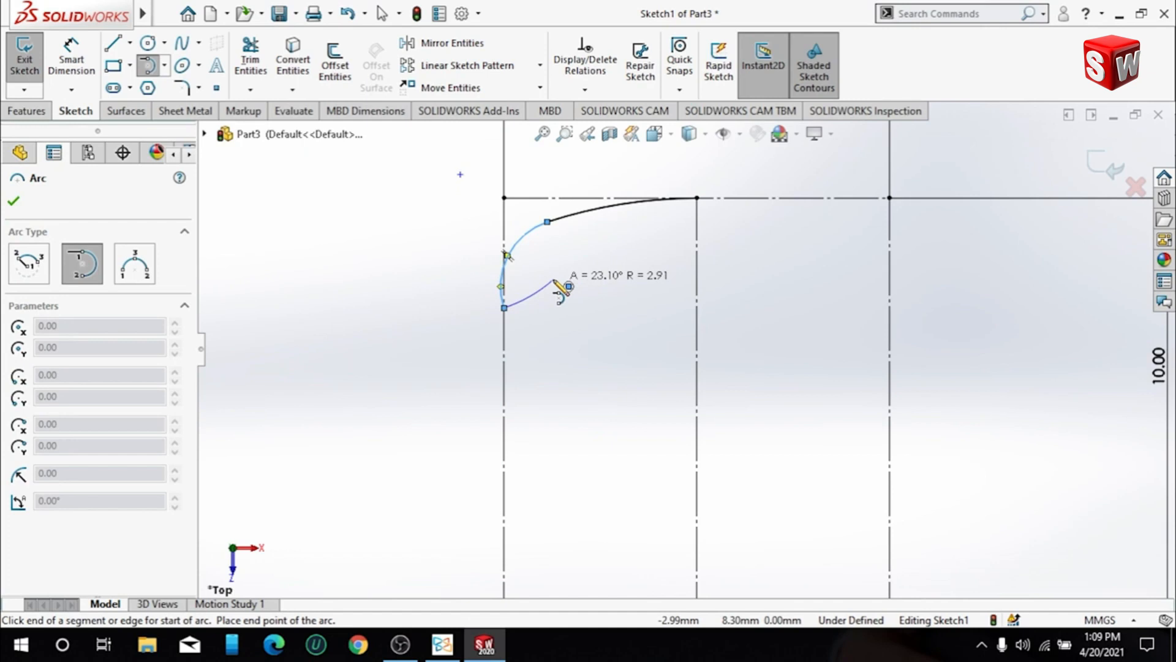
pyautogui.press('Escape')
# - Set the tangent corner arc's radius to 2 mm
pyautogui.click(529, 237)
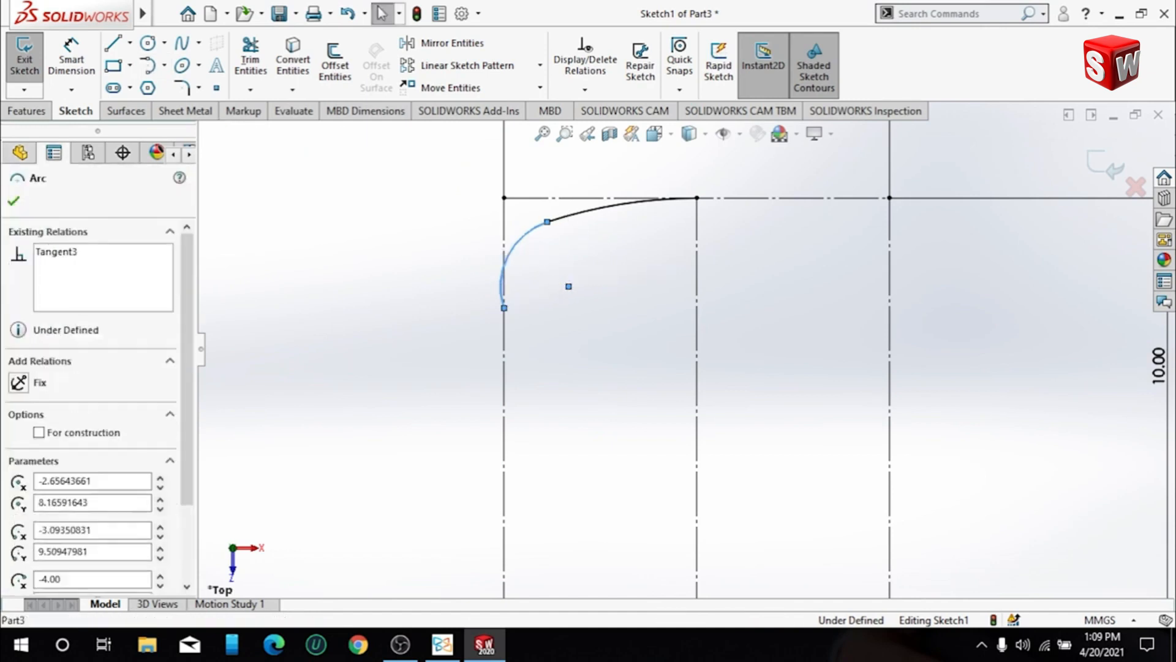
pyautogui.scroll(-2, 85, 540)
pyautogui.doubleClick(85, 561)
pyautogui.write('2')
pyautogui.press('Return')
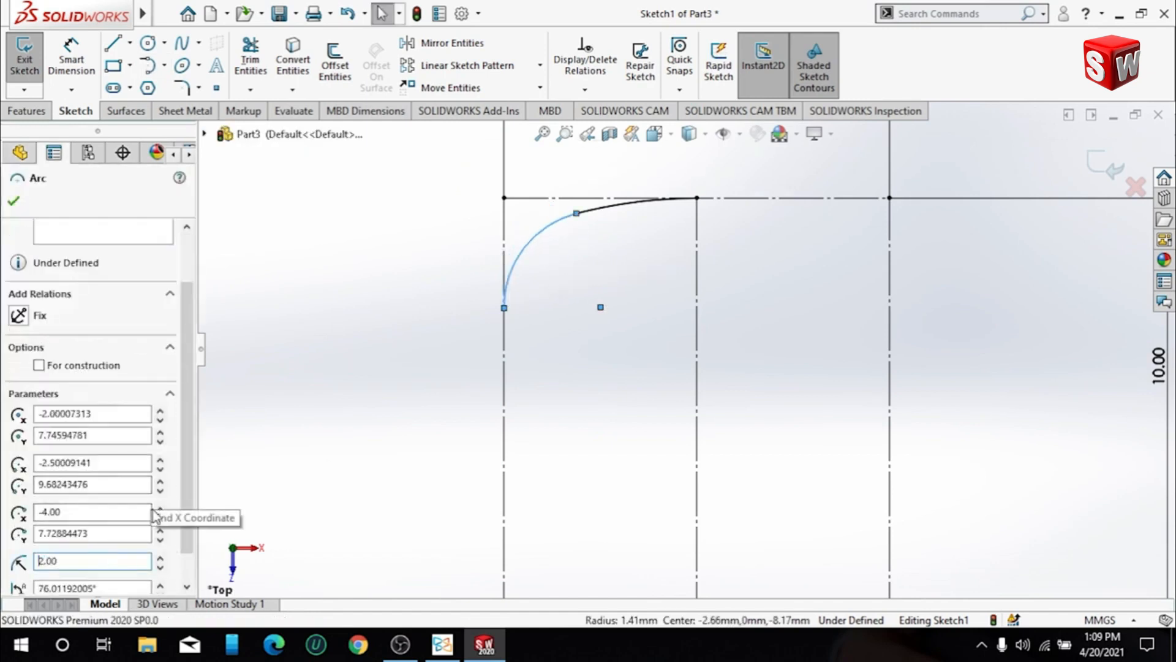
pyautogui.click(395, 362)
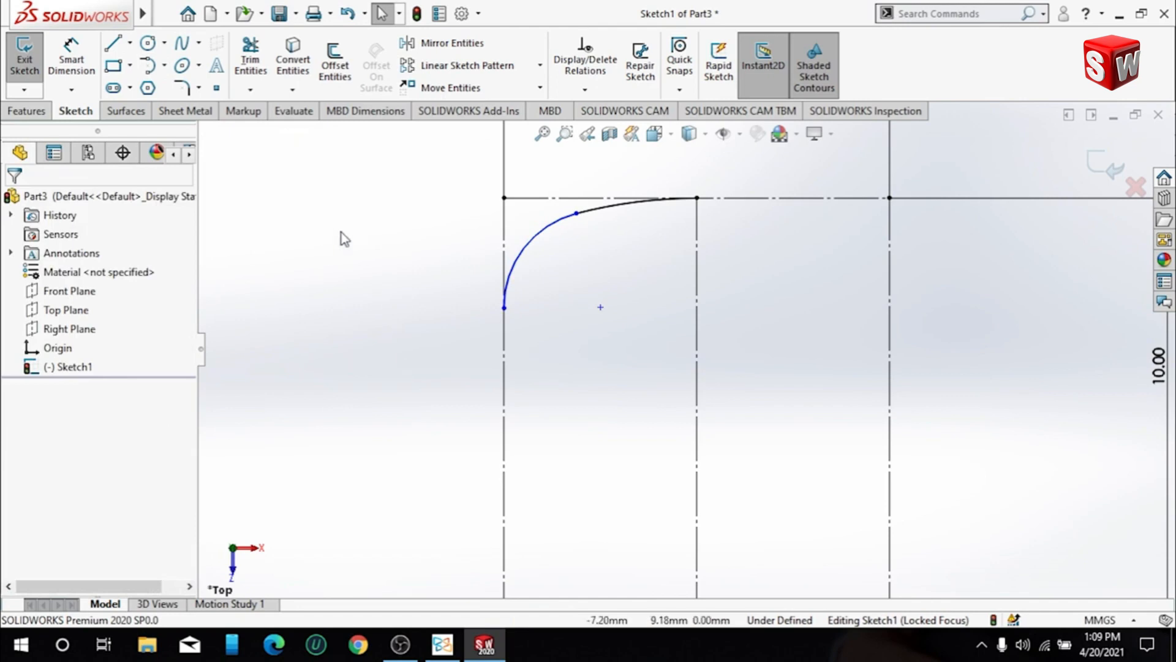
# - Add a tangent relation between the 2 mm corner arc and the rectangle's left construction line
pyautogui.click(509, 281)
pyautogui.keyDown('ctrl'); pyautogui.click(505, 285); pyautogui.keyUp('ctrl')
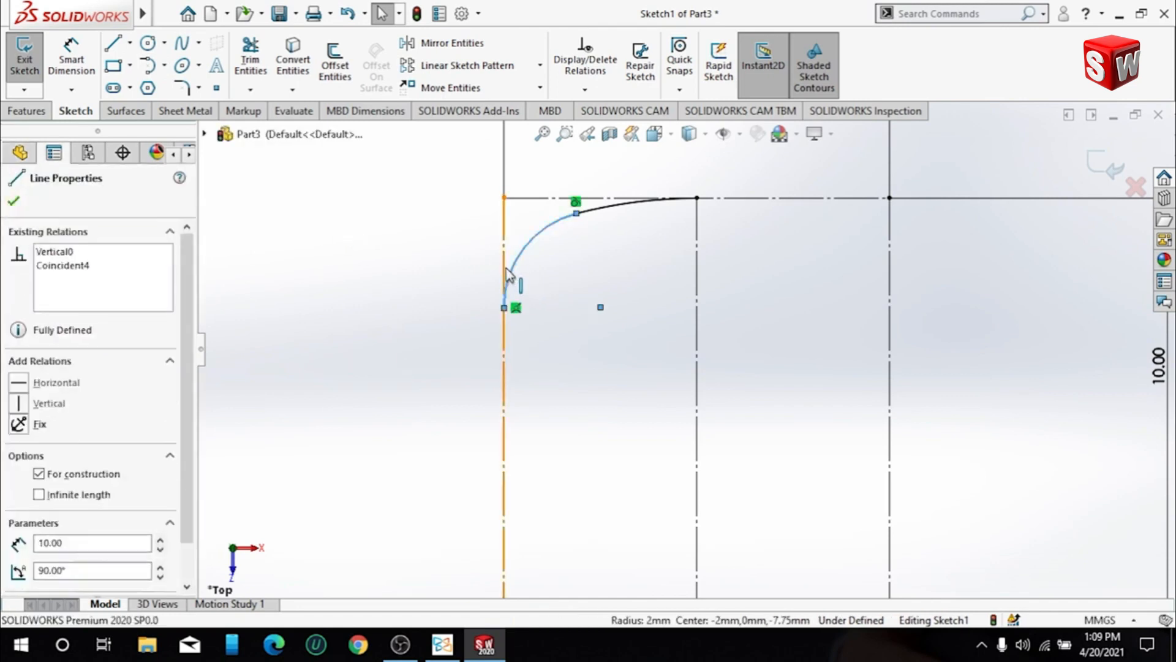
pyautogui.click(18, 479)
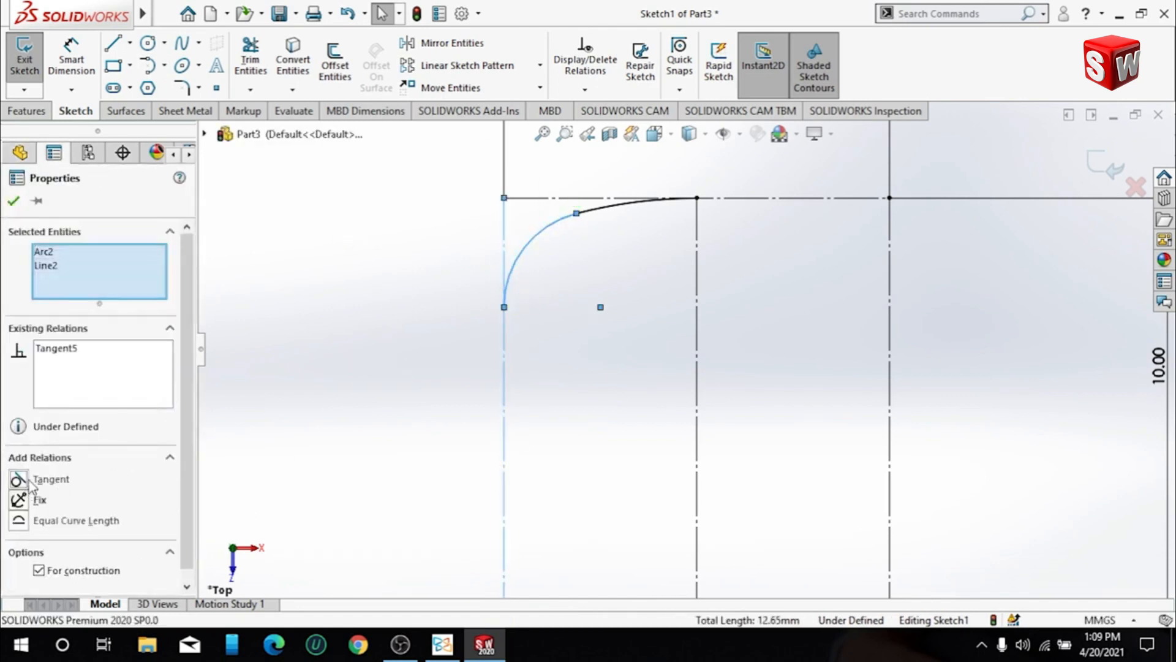
# - Apply a tangent relation between the corner arc and the upper arc that meets the vertical centre line
pyautogui.click(379, 304)
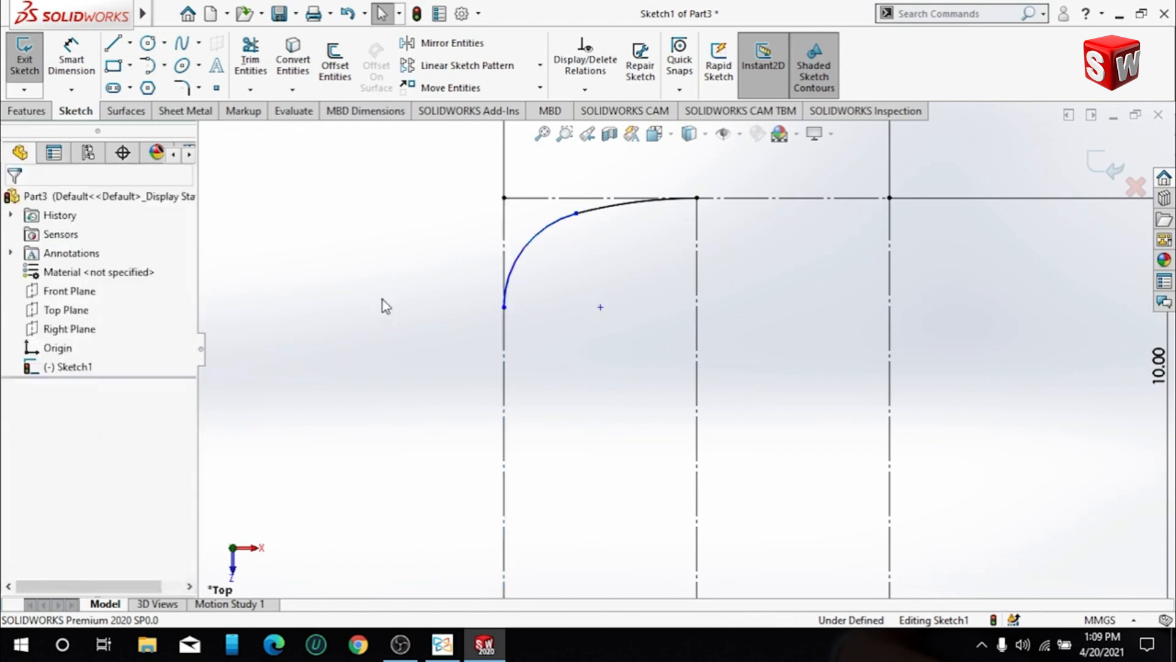
pyautogui.click(541, 236)
pyautogui.keyDown('ctrl'); pyautogui.click(616, 207); pyautogui.keyUp('ctrl')
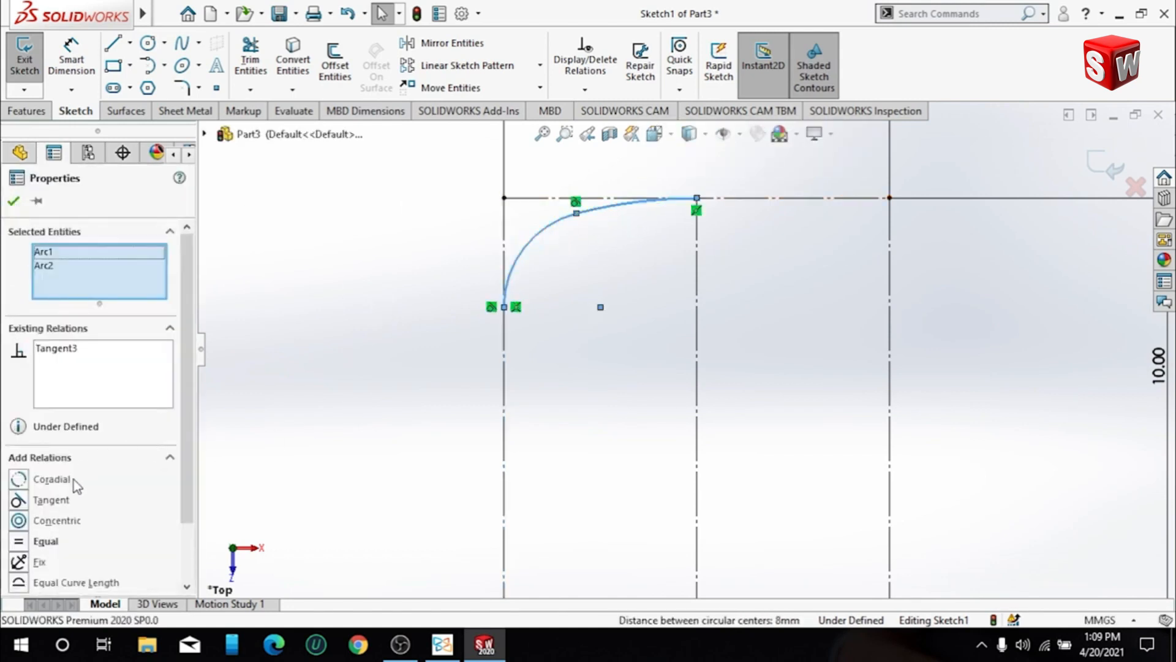
pyautogui.click(19, 500)
pyautogui.click(284, 317)
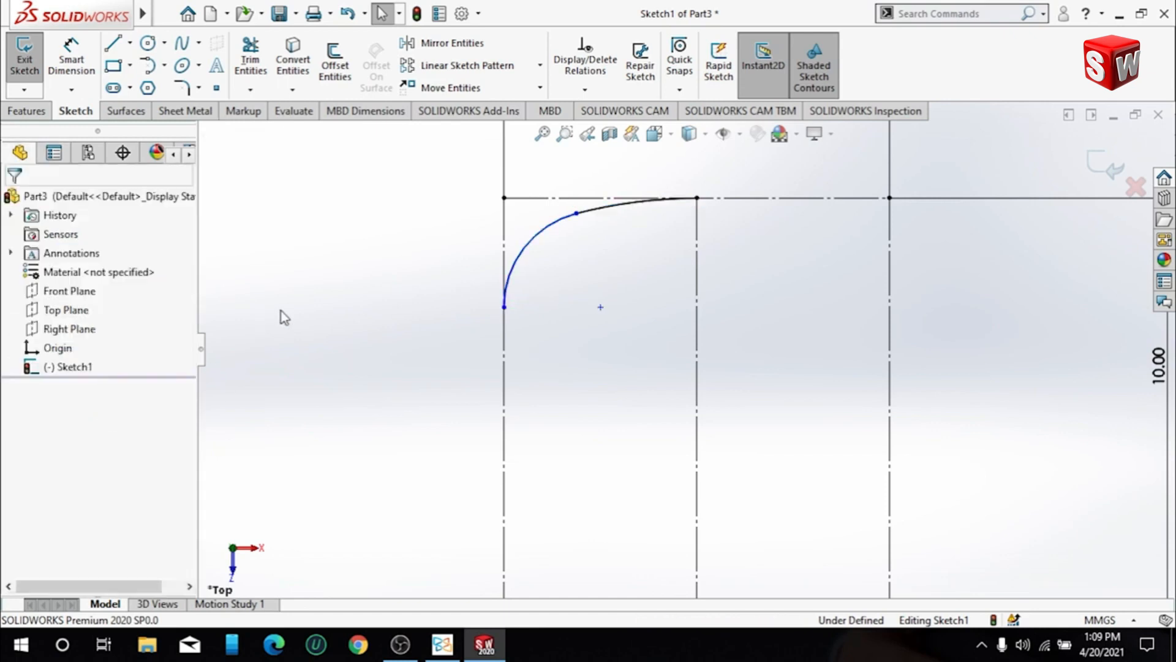
# - Add a 2 mm radius dimension to the corner arc and place it outside the rectangle
pyautogui.click(72, 48)
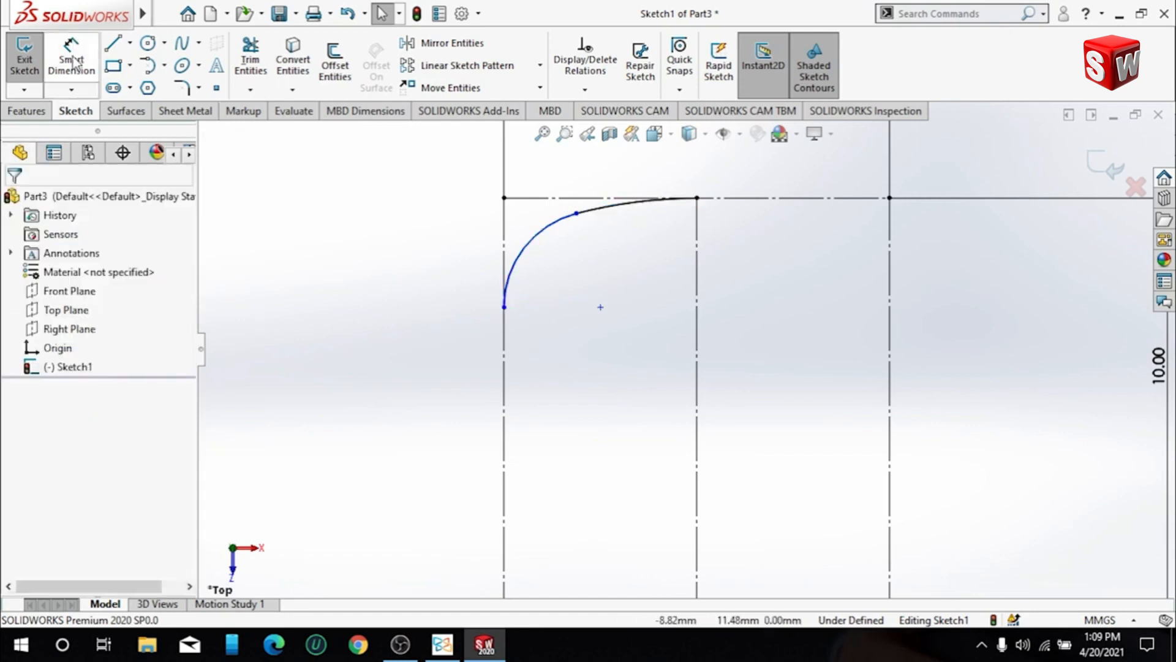
pyautogui.click(522, 258)
pyautogui.click(447, 248)
pyautogui.click(448, 236)
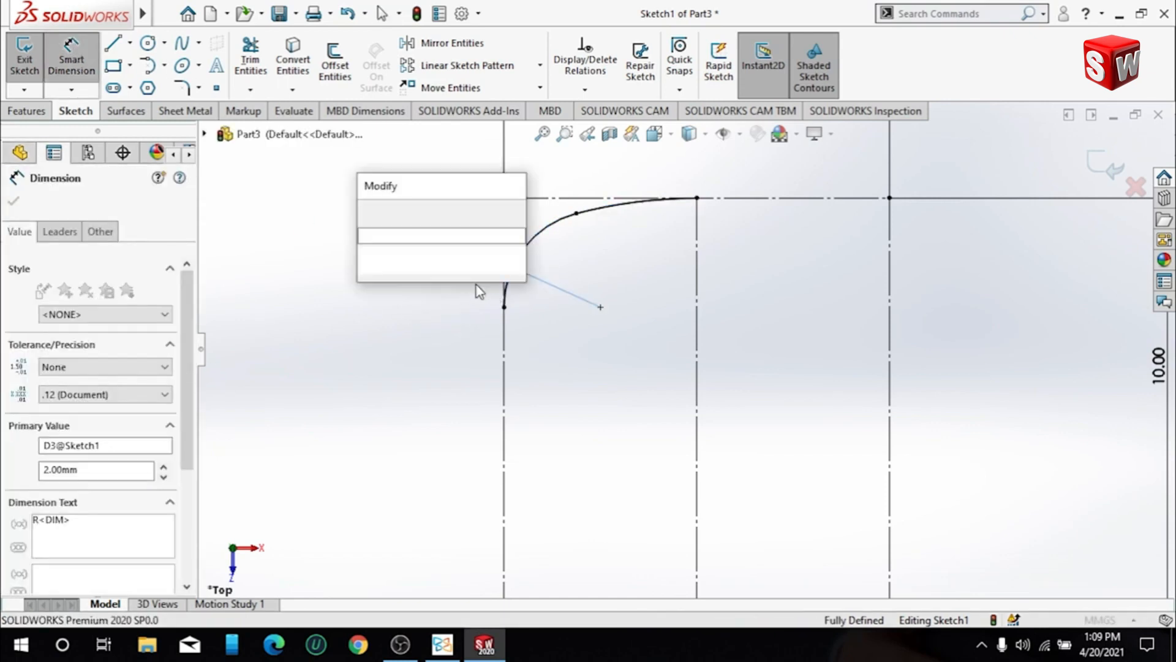
pyautogui.click(366, 212)
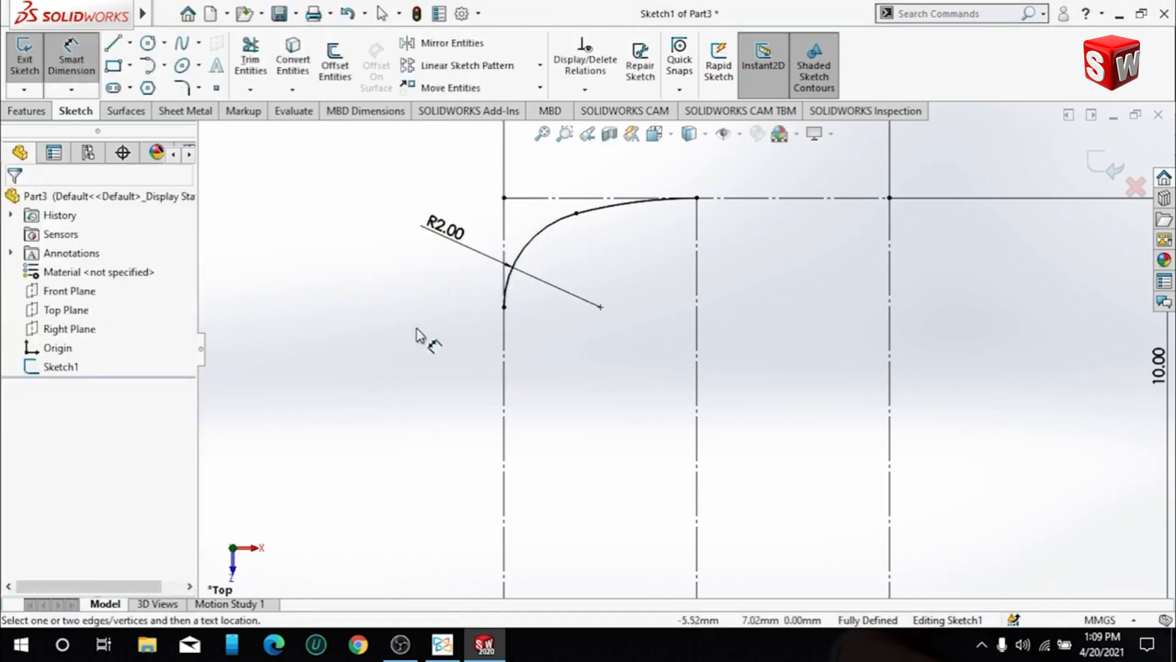
pyautogui.scroll(4, 493, 376)
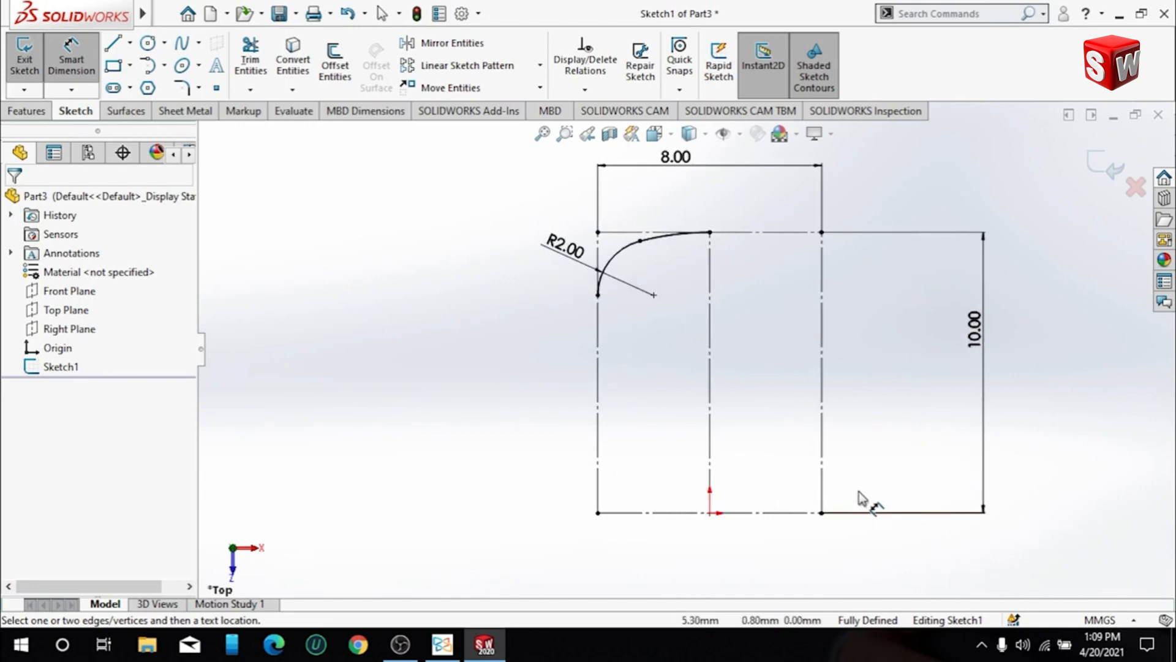
pyautogui.click(150, 65)
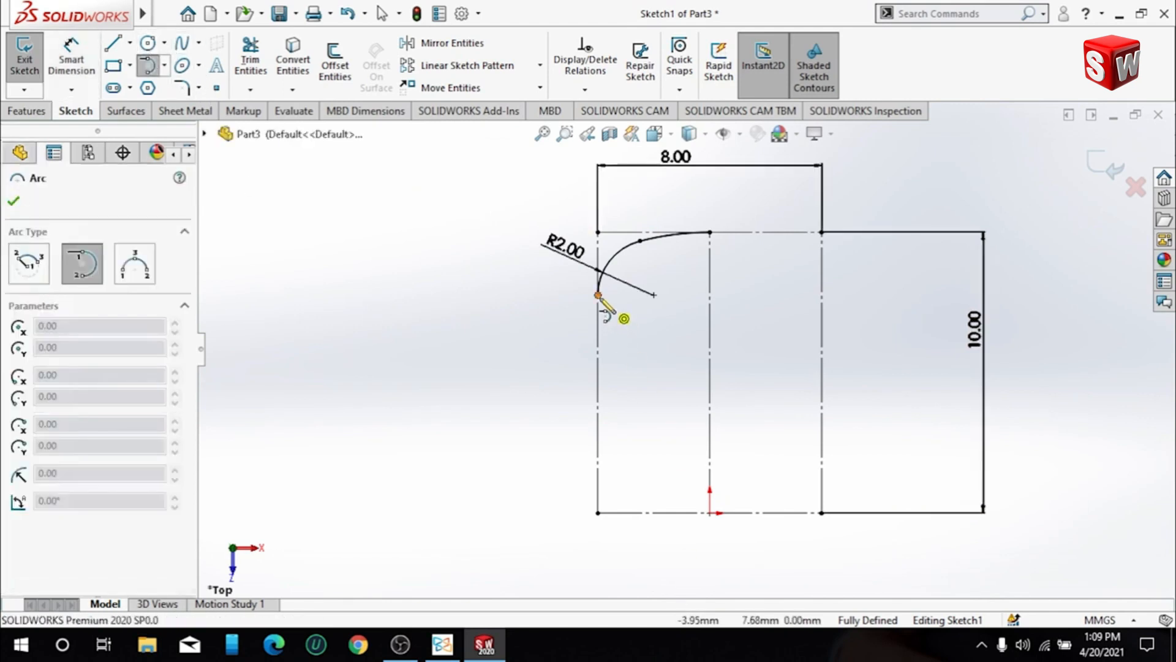
pyautogui.click(23, 275)
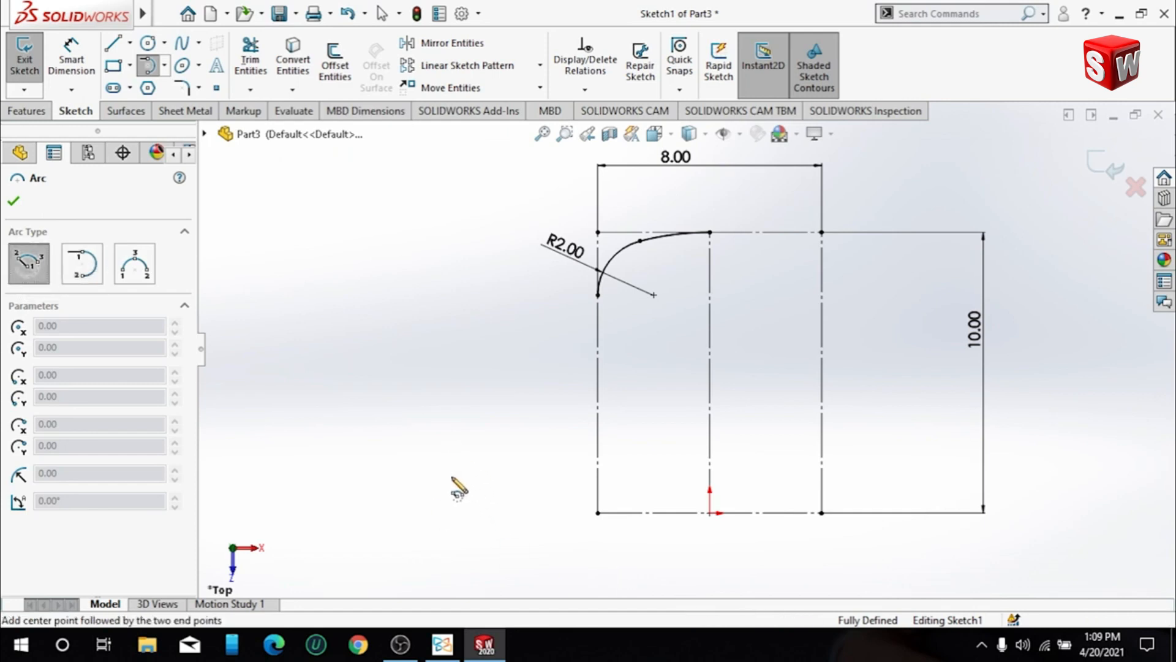
pyautogui.click(451, 476)
pyautogui.click(598, 295)
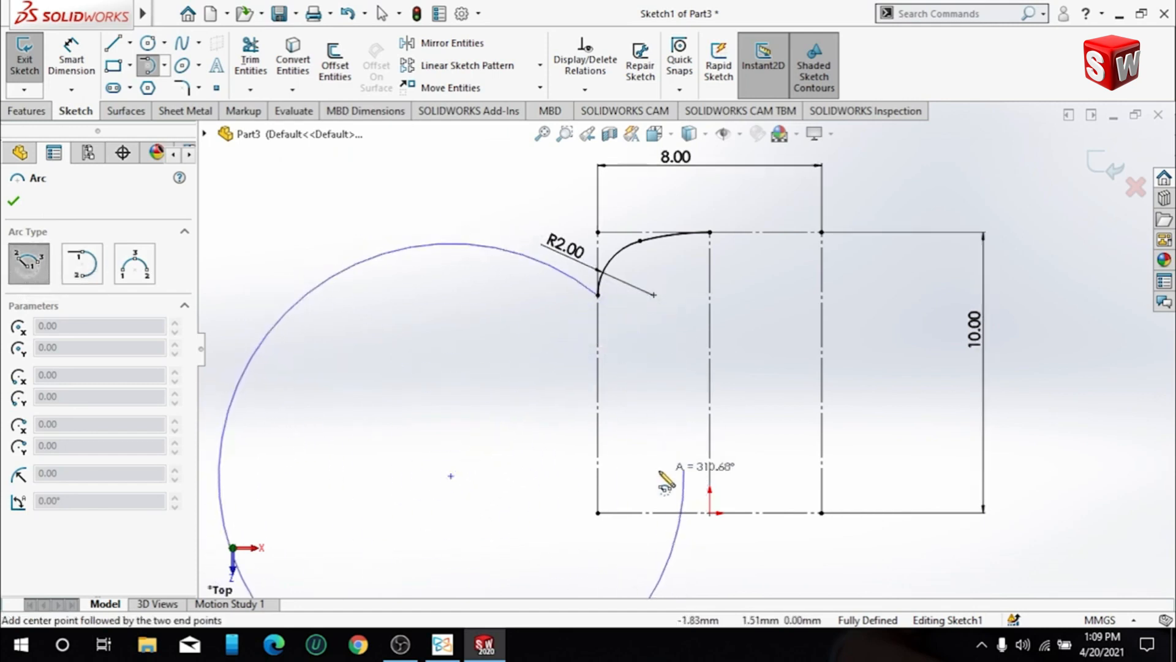
pyautogui.press('Escape')
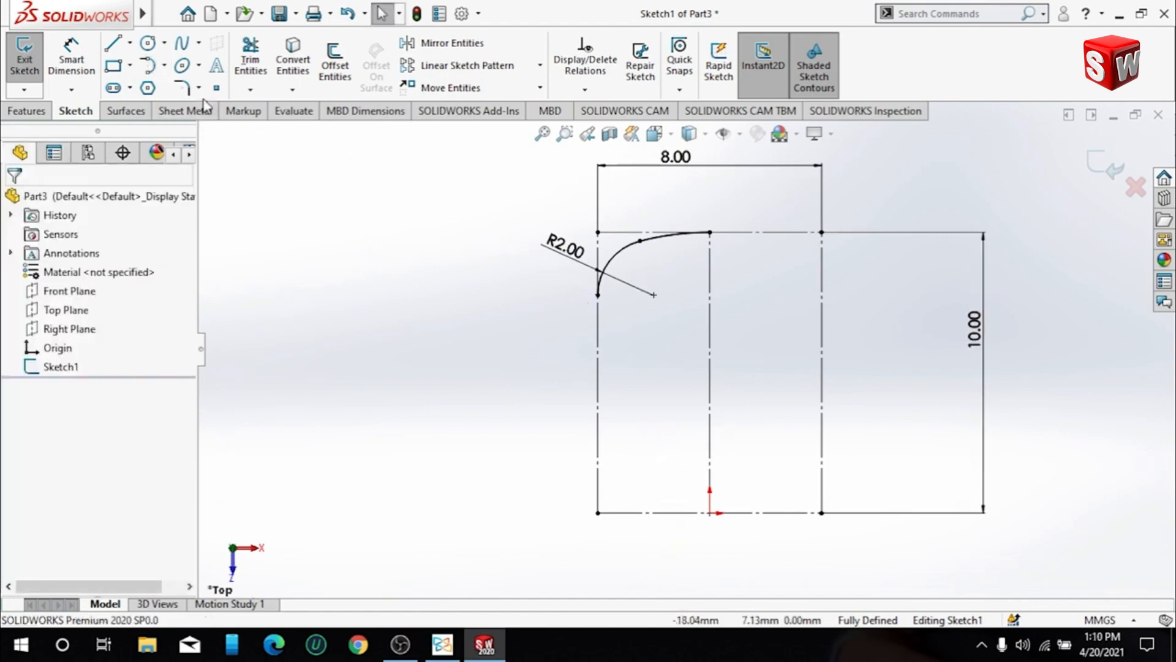
# - Sketch an 8 mm radius centerpoint arc, centred left of the rectangle, from the corner arc's lower end to the base construction line
pyautogui.click(151, 73)
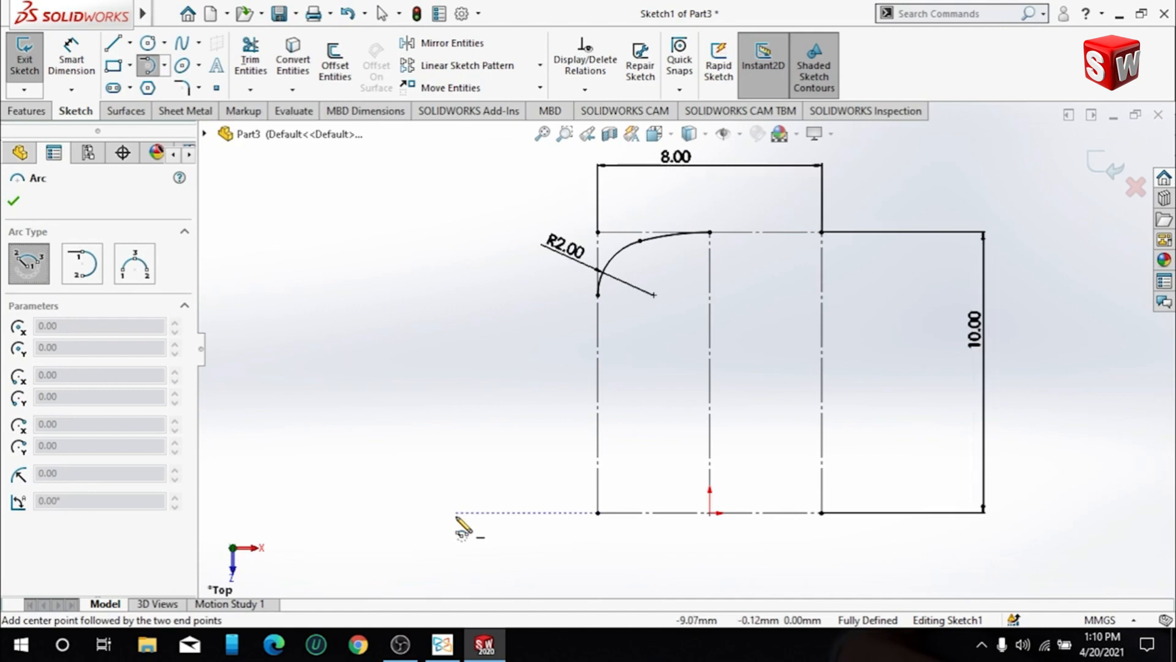
pyautogui.click(429, 472)
pyautogui.click(597, 296)
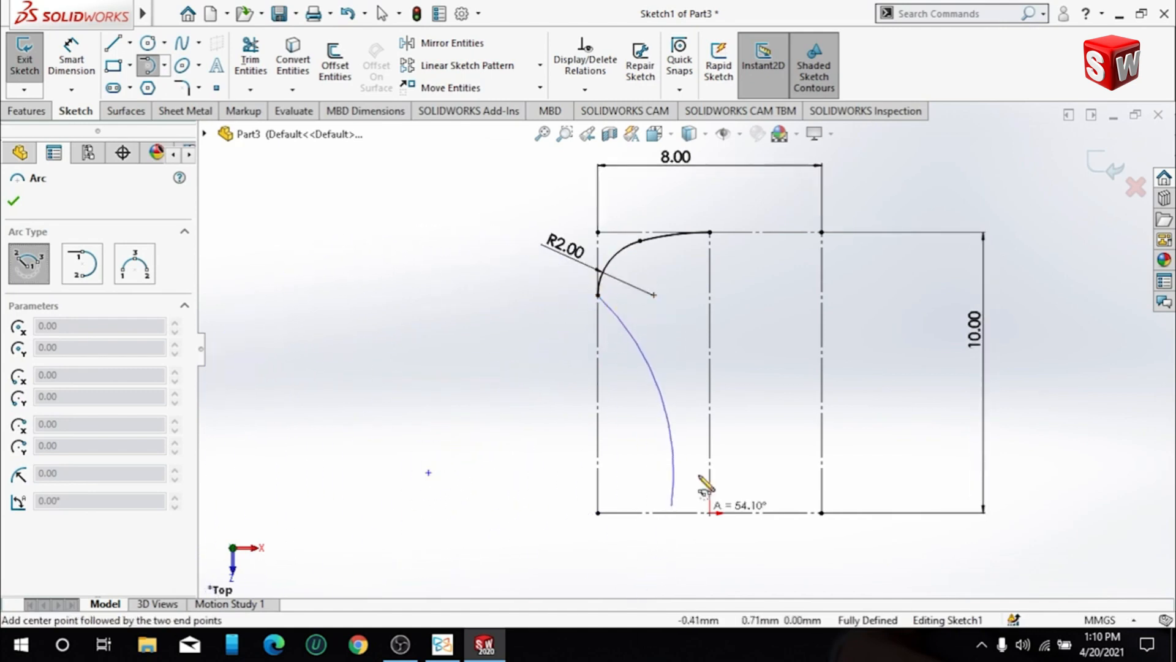
pyautogui.click(670, 513)
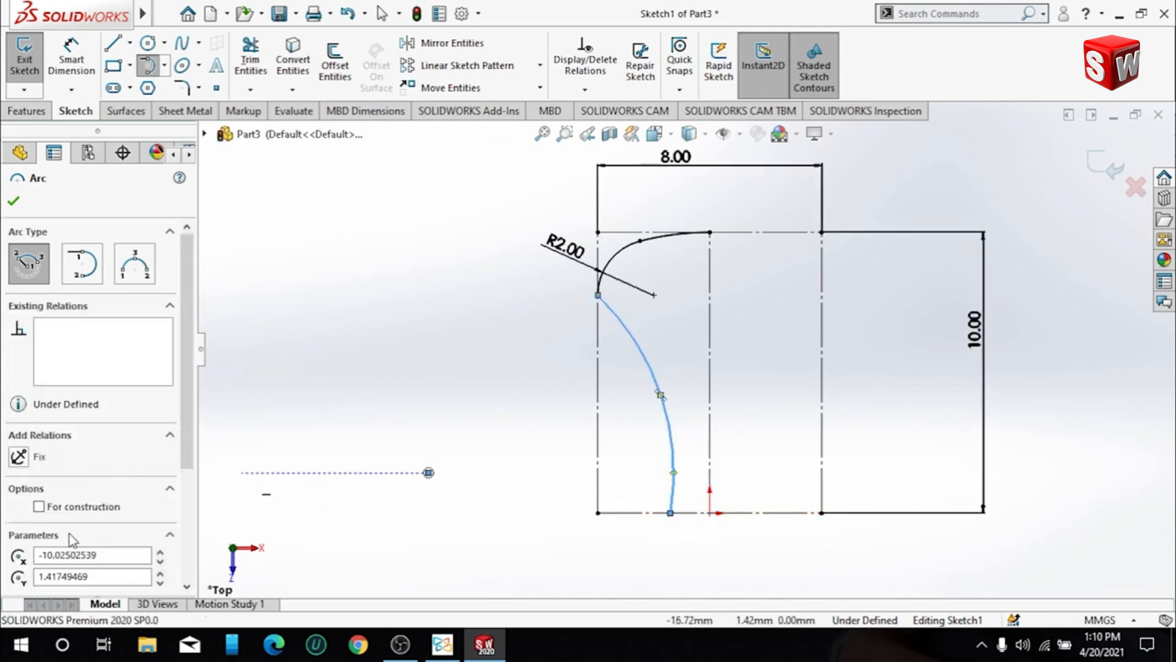
pyautogui.scroll(-3, 86, 561)
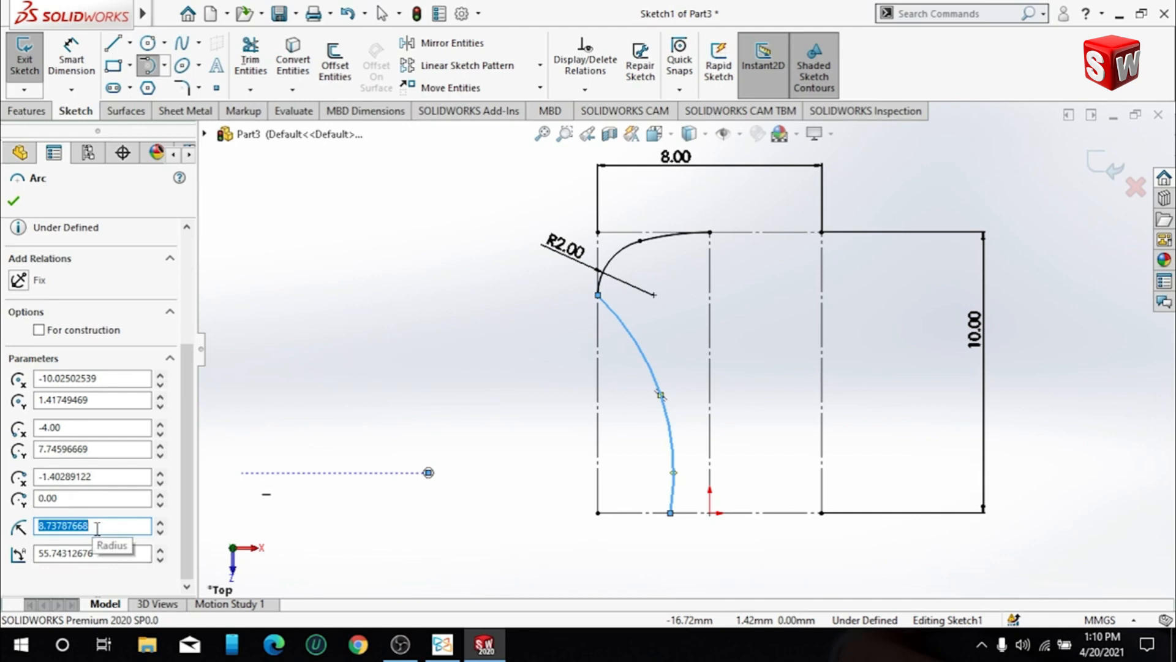
pyautogui.write('8')
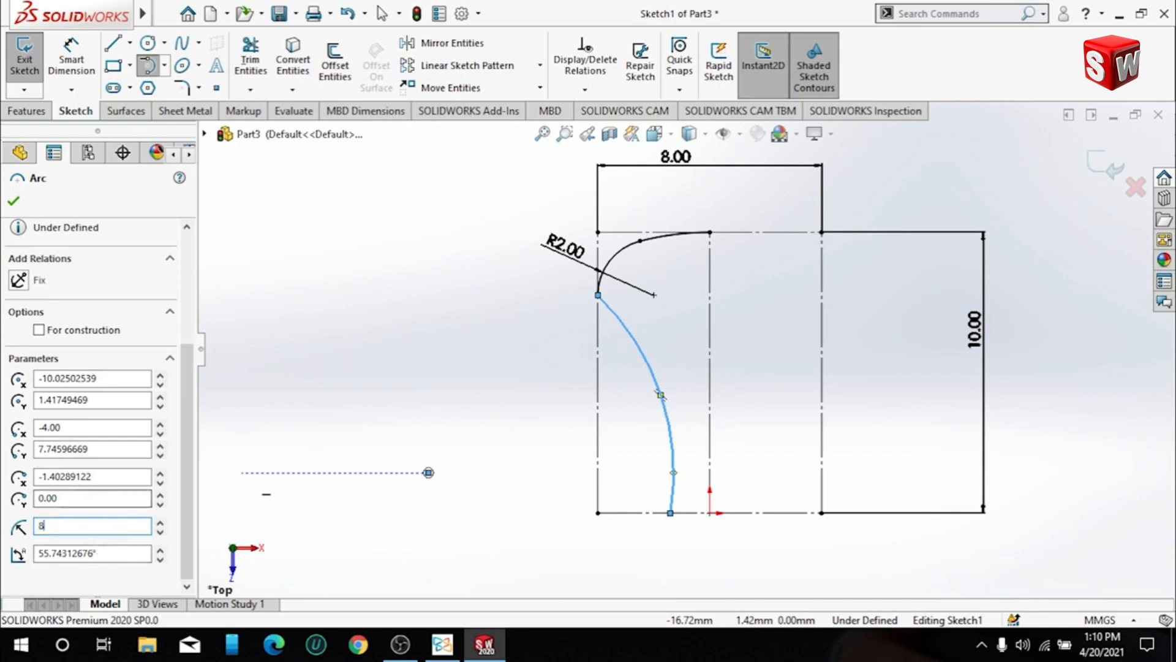
pyautogui.press('Return')
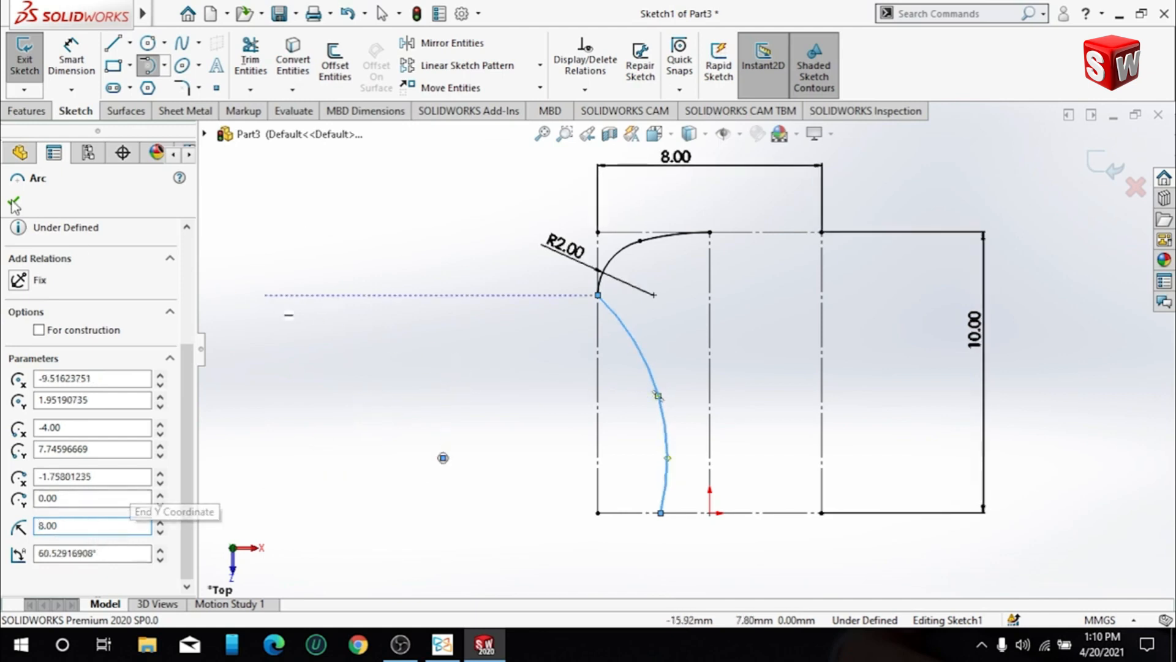
pyautogui.press('Escape')
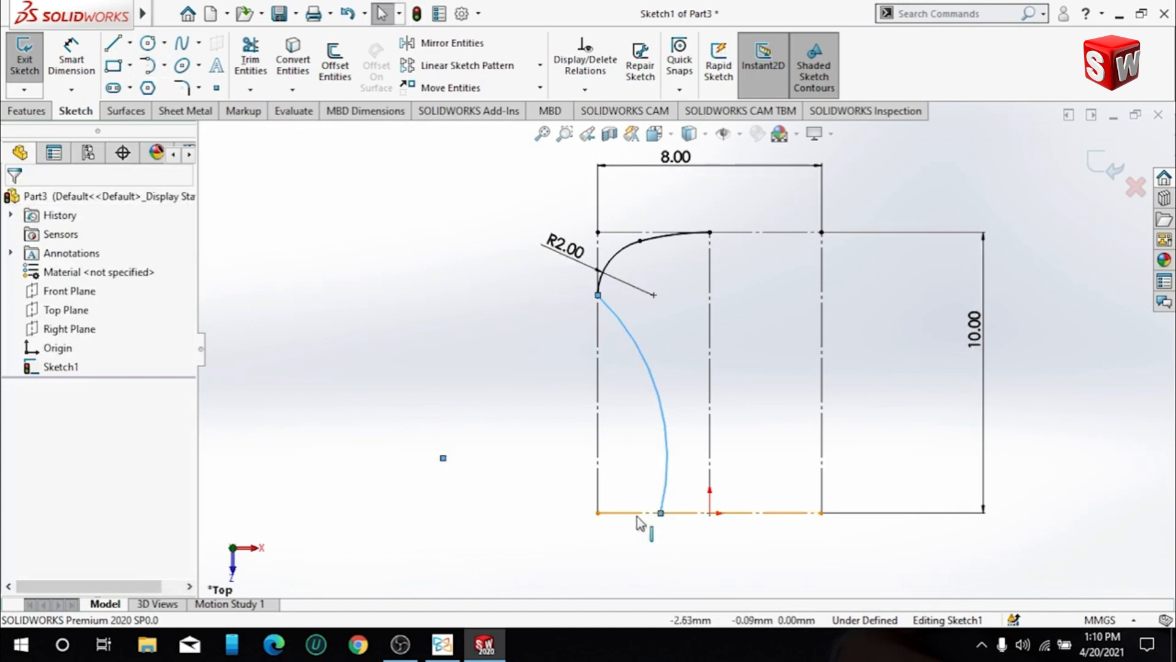
# - Dimension the side arc's centre point 3 mm above the base construction line
pyautogui.click(620, 513)
pyautogui.click(444, 462)
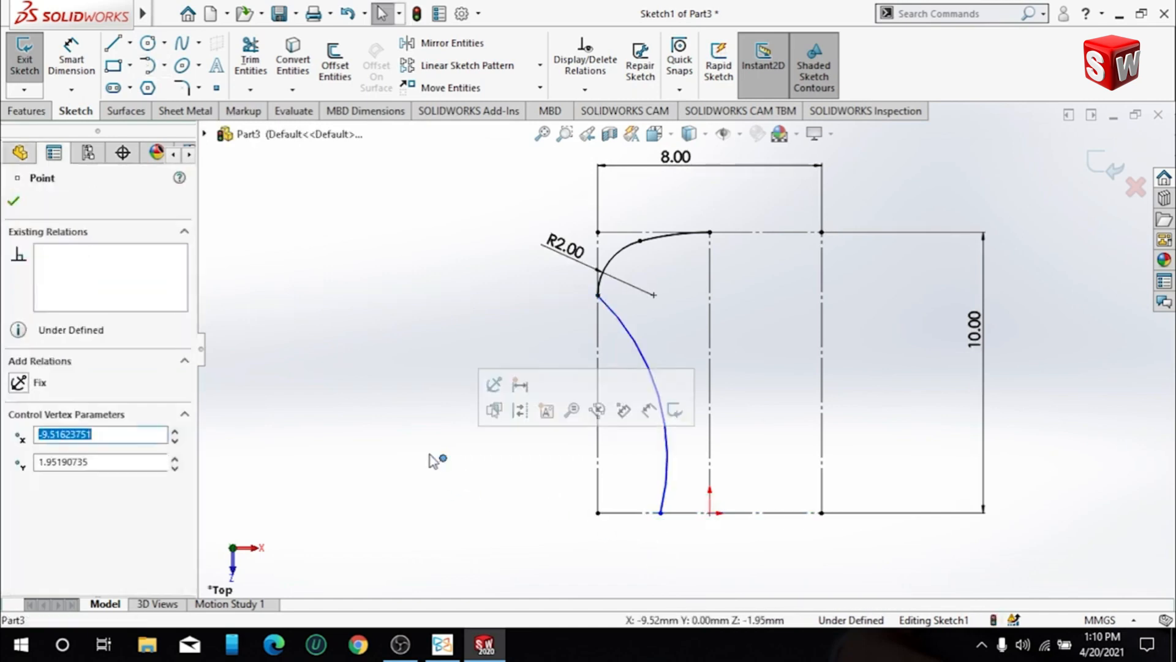
pyautogui.click(73, 61)
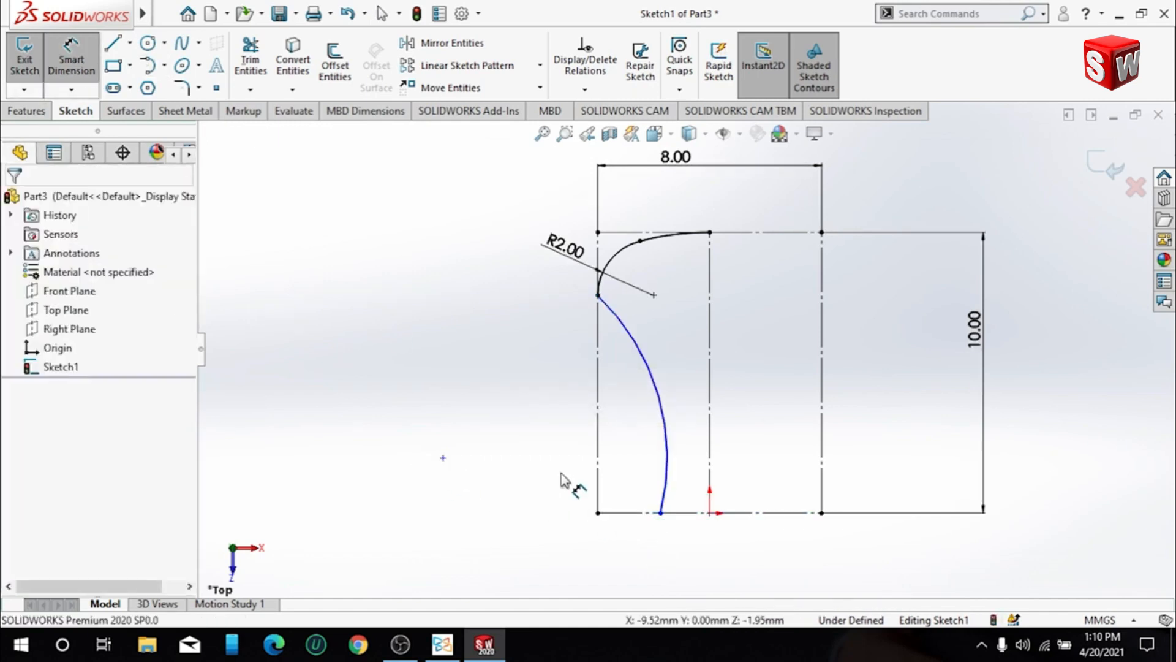
pyautogui.click(443, 458)
pyautogui.click(638, 512)
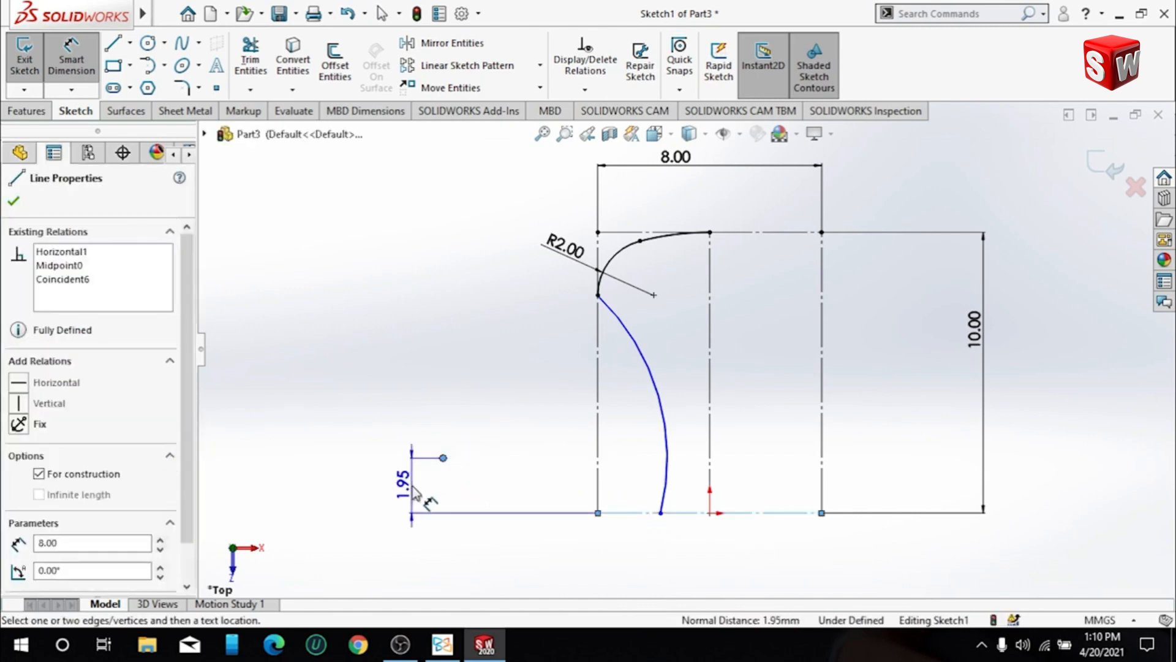
pyautogui.click(452, 475)
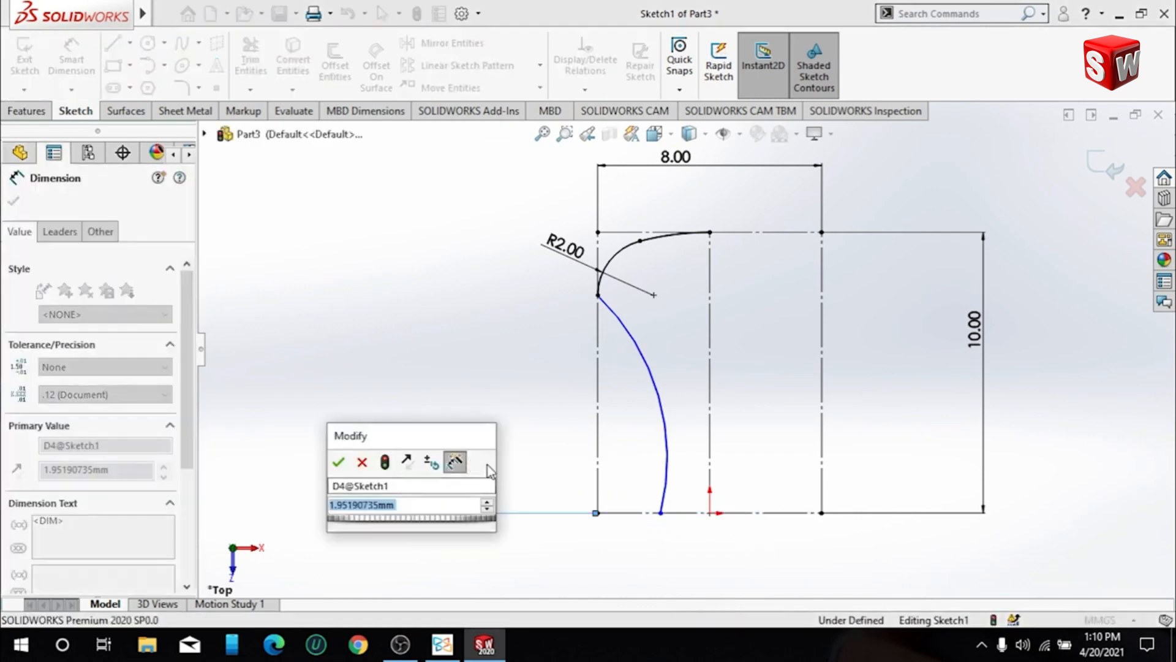
pyautogui.write('3')
pyautogui.press('Return')
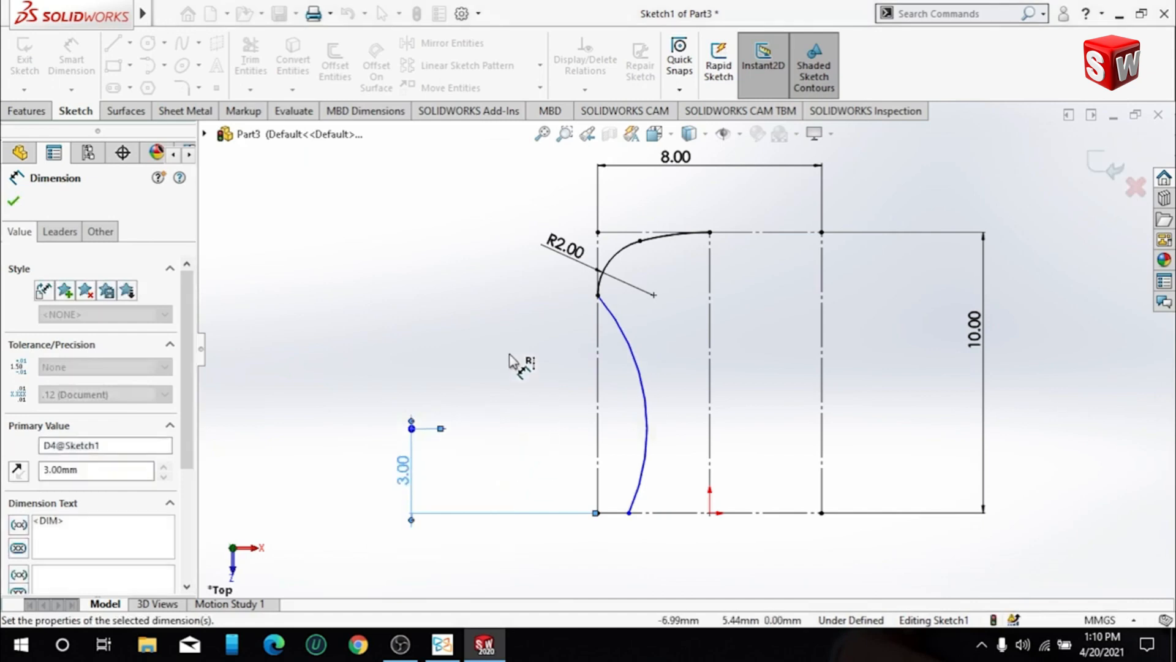
pyautogui.click(472, 306)
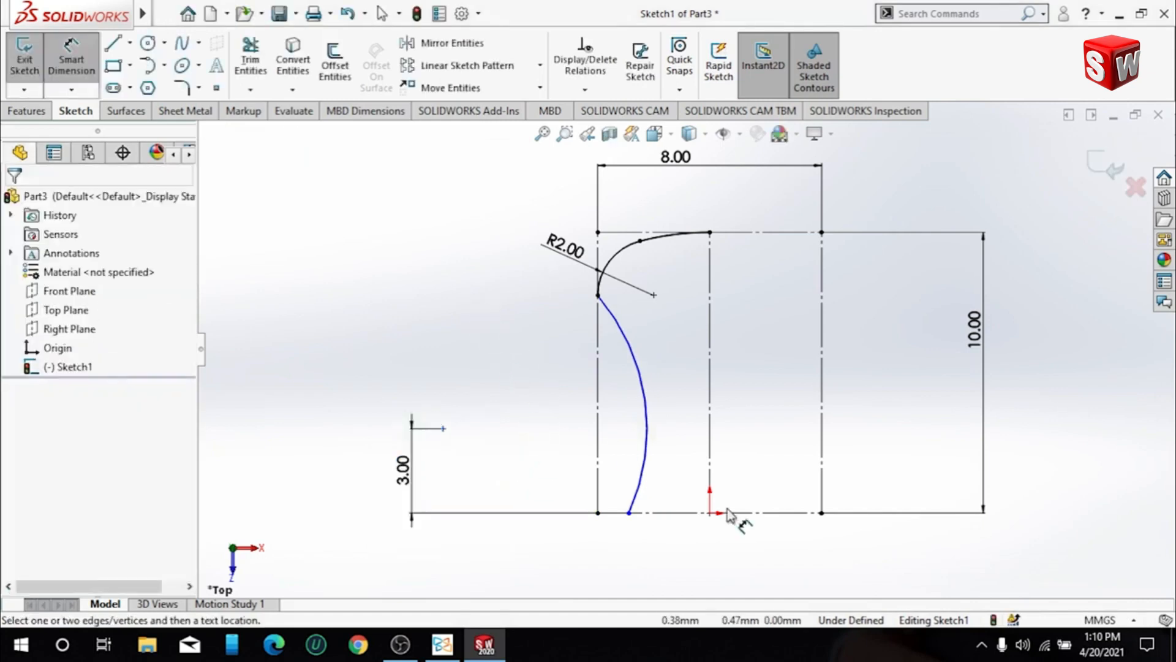
# - Dimension the side arc's radius as 8 mm
pyautogui.click(71, 61)
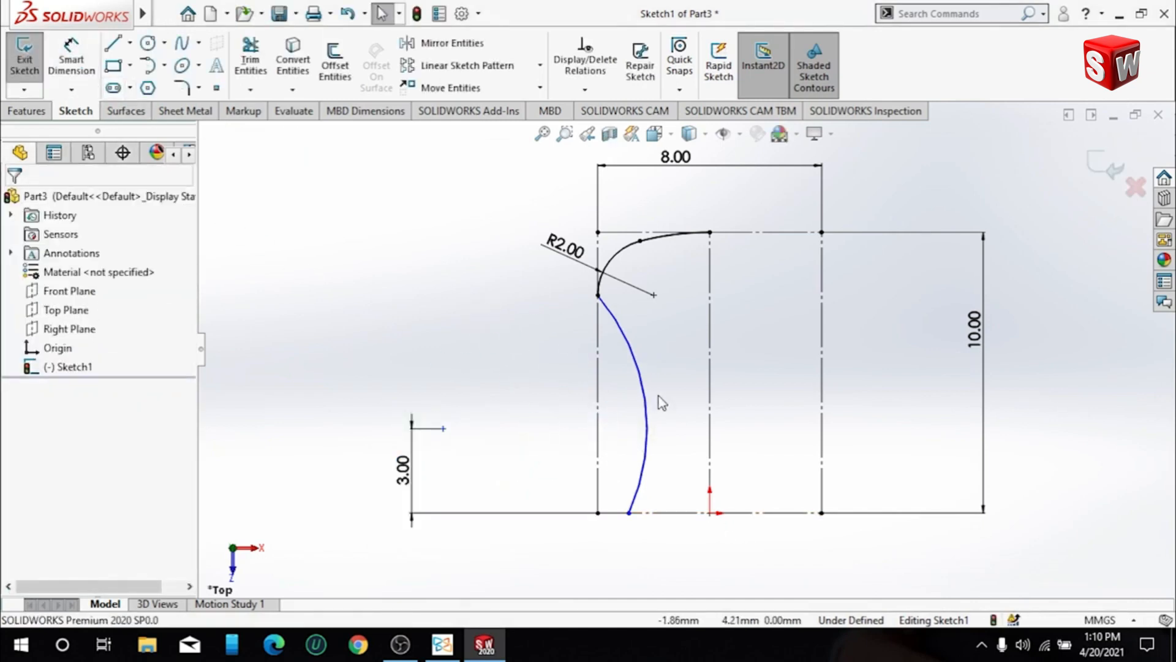
pyautogui.click(647, 421)
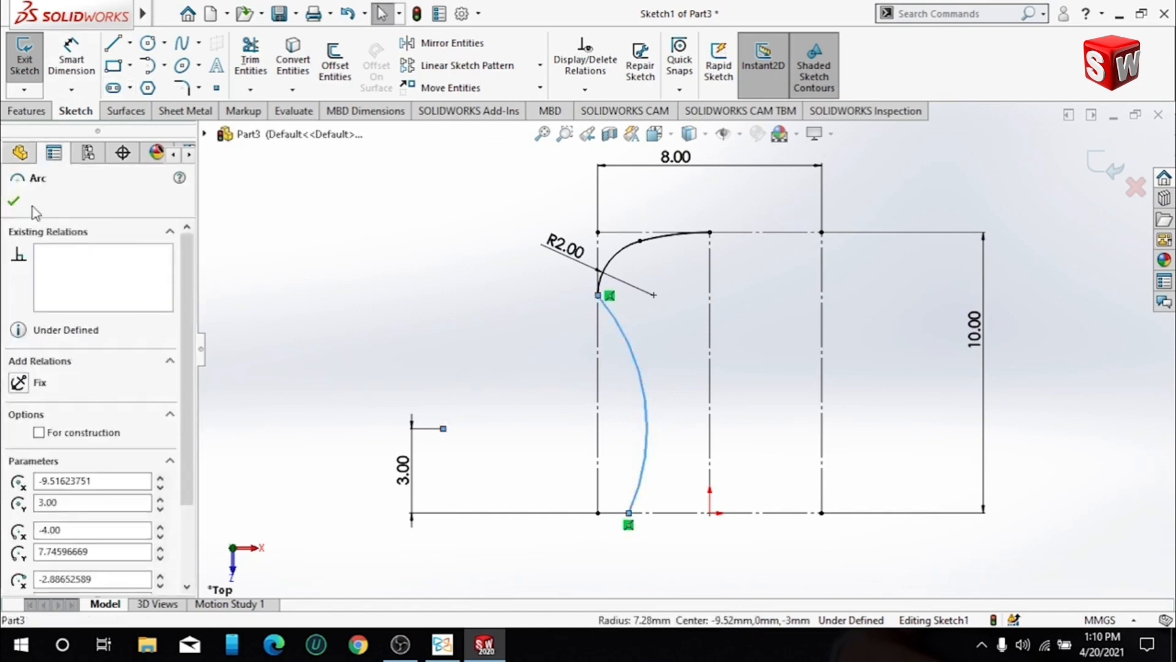
pyautogui.click(13, 201)
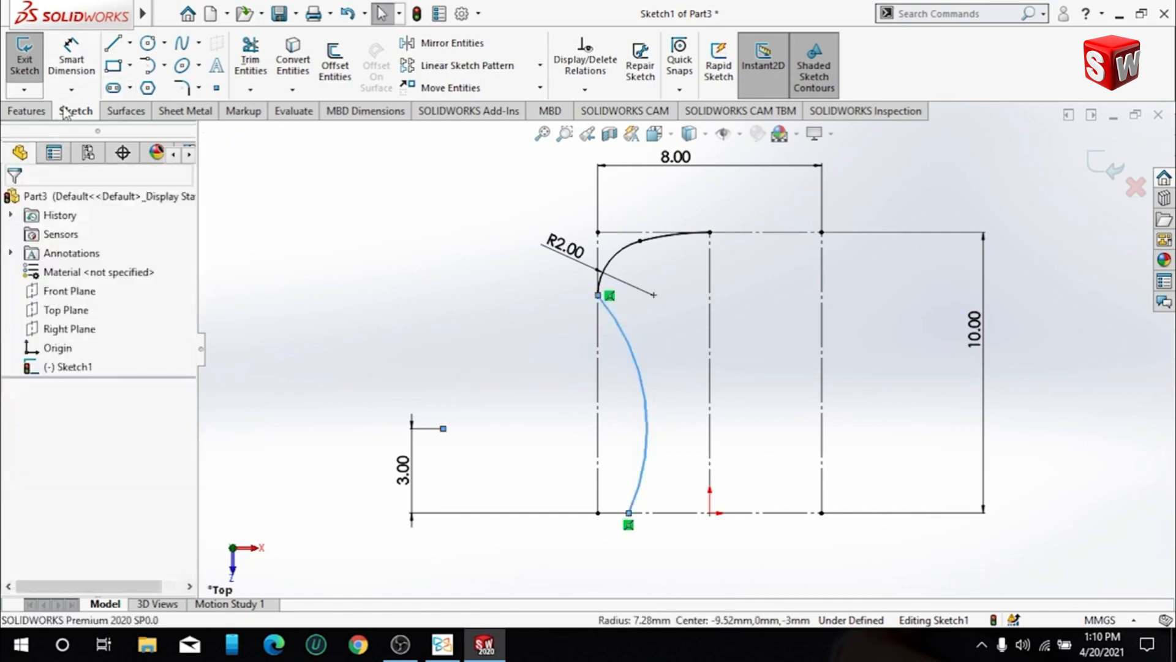
pyautogui.click(71, 61)
pyautogui.click(615, 327)
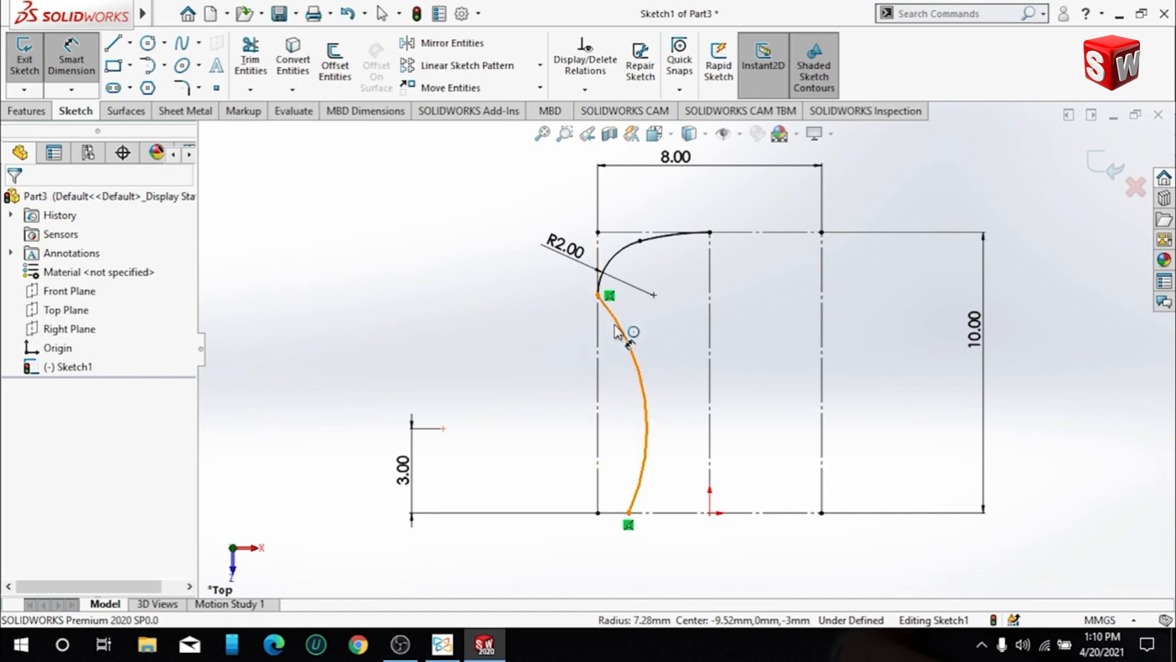
pyautogui.click(529, 402)
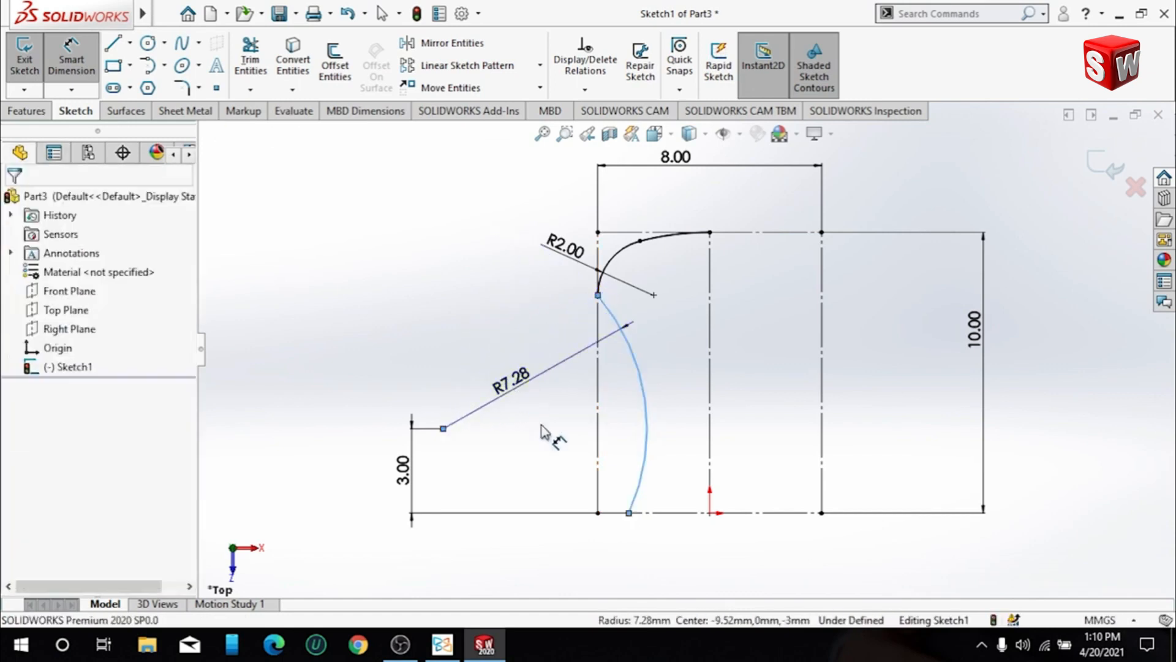
pyautogui.write('8')
pyautogui.press('Return')
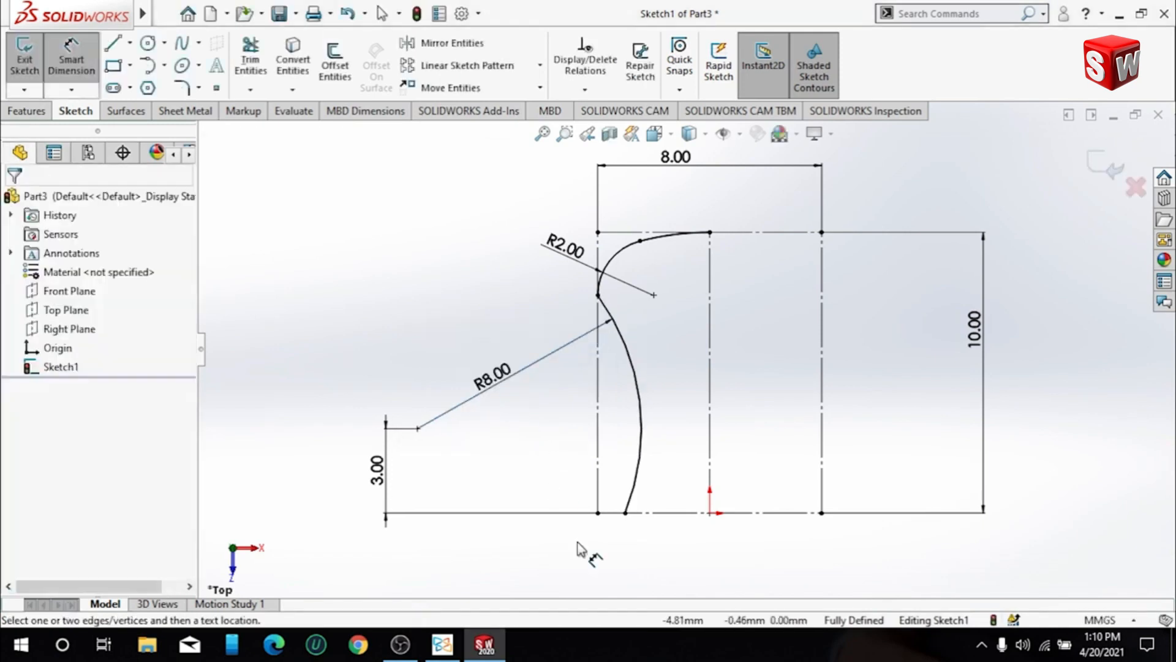
# - Add a 1 mm sketch fillet between the 8 mm side arc and the 2 mm corner arc
pyautogui.scroll(-3, 630, 323)
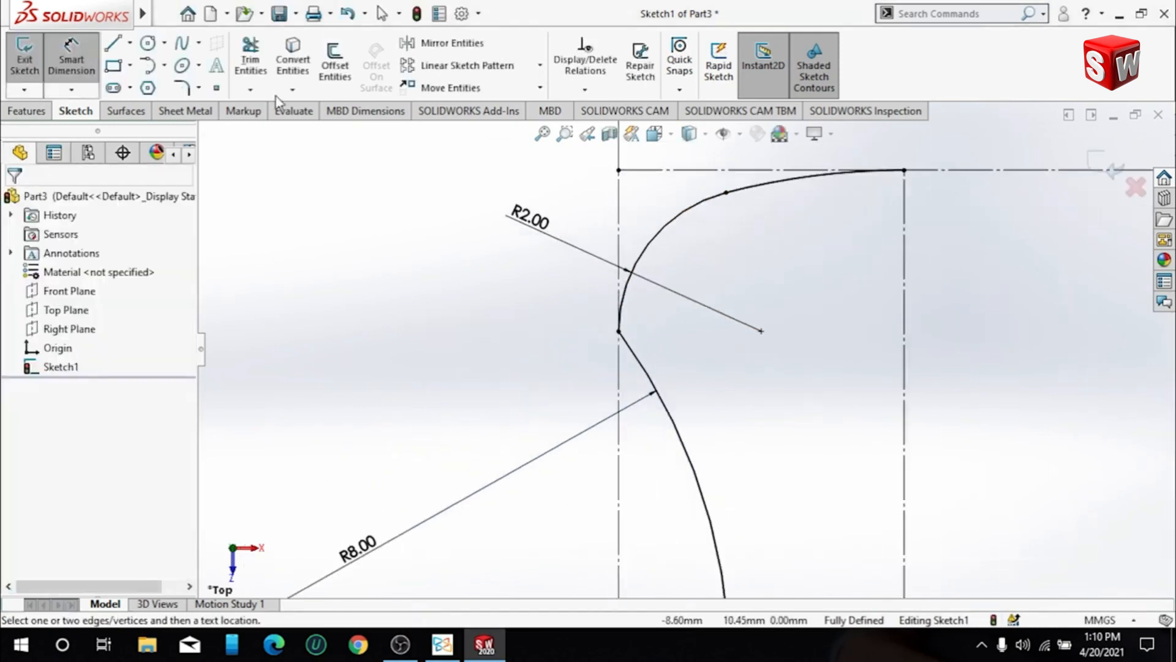
pyautogui.click(182, 88)
pyautogui.click(633, 347)
pyautogui.click(633, 321)
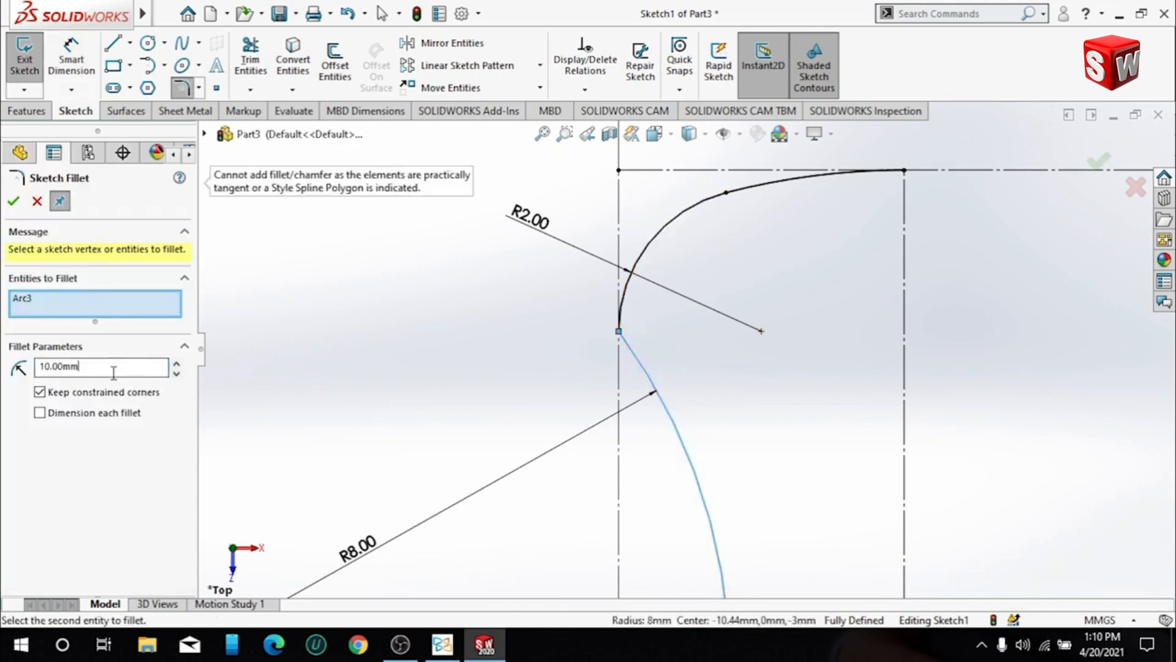
pyautogui.write('1')
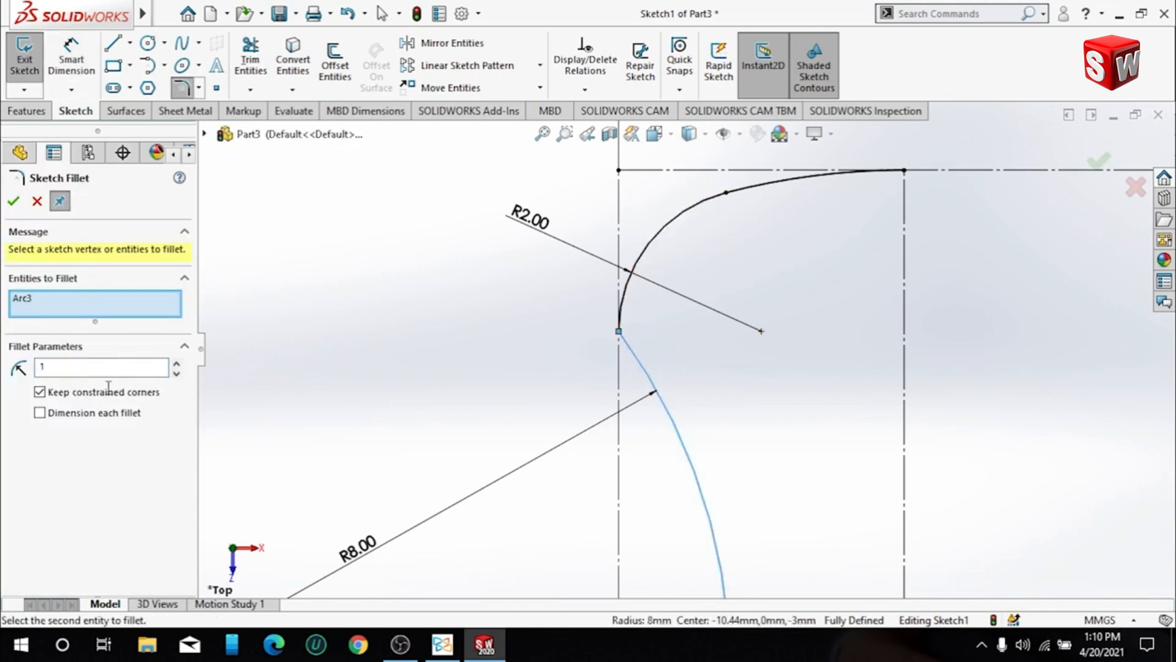
pyautogui.click(642, 301)
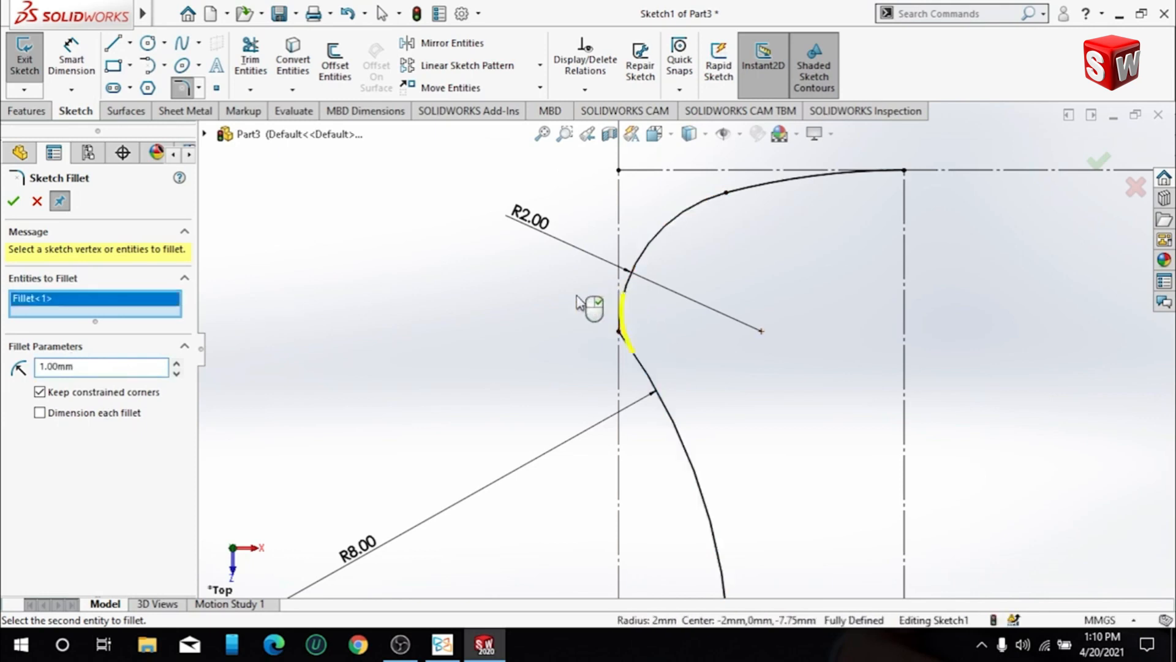
pyautogui.click(14, 201)
# - Sketch a base line from the lower end of the 8 mm side arc to the origin
pyautogui.scroll(5, 656, 453)
pyautogui.scroll(-2, 710, 504)
pyautogui.press('f')
pyautogui.click(113, 44)
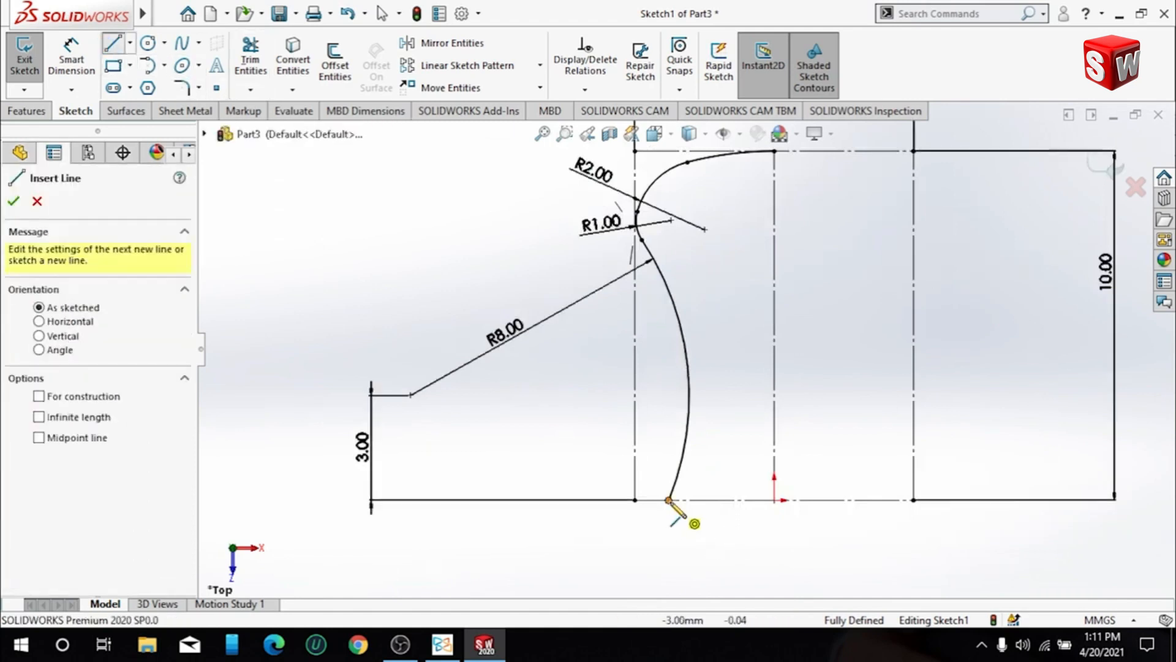
pyautogui.click(775, 499)
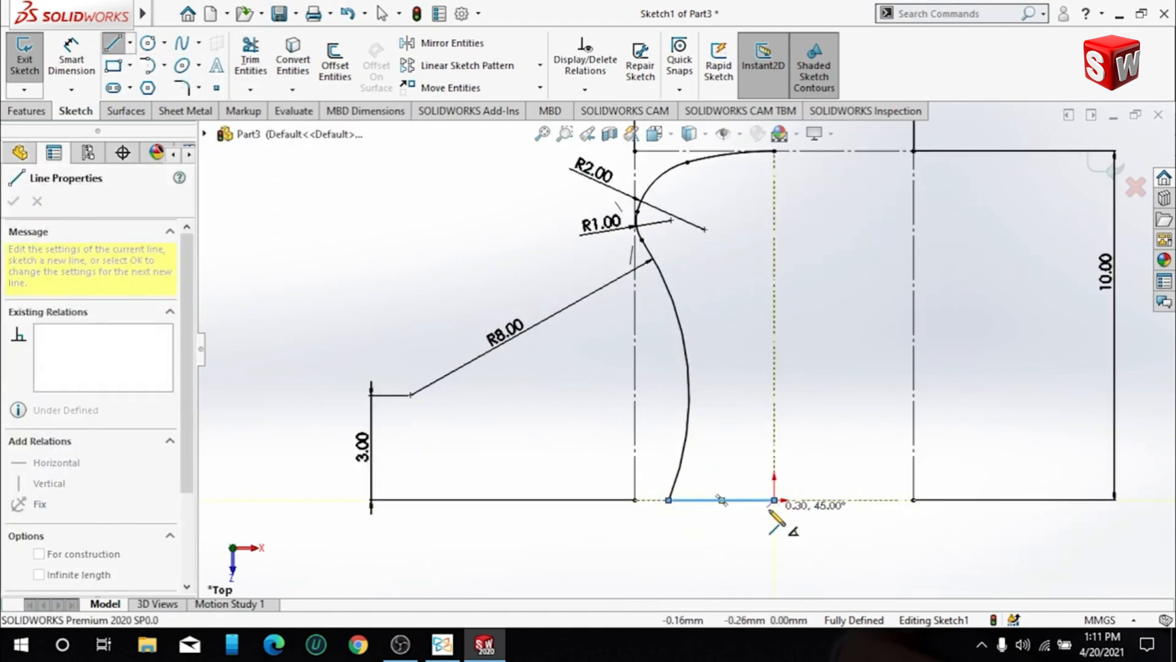
pyautogui.press('Escape')
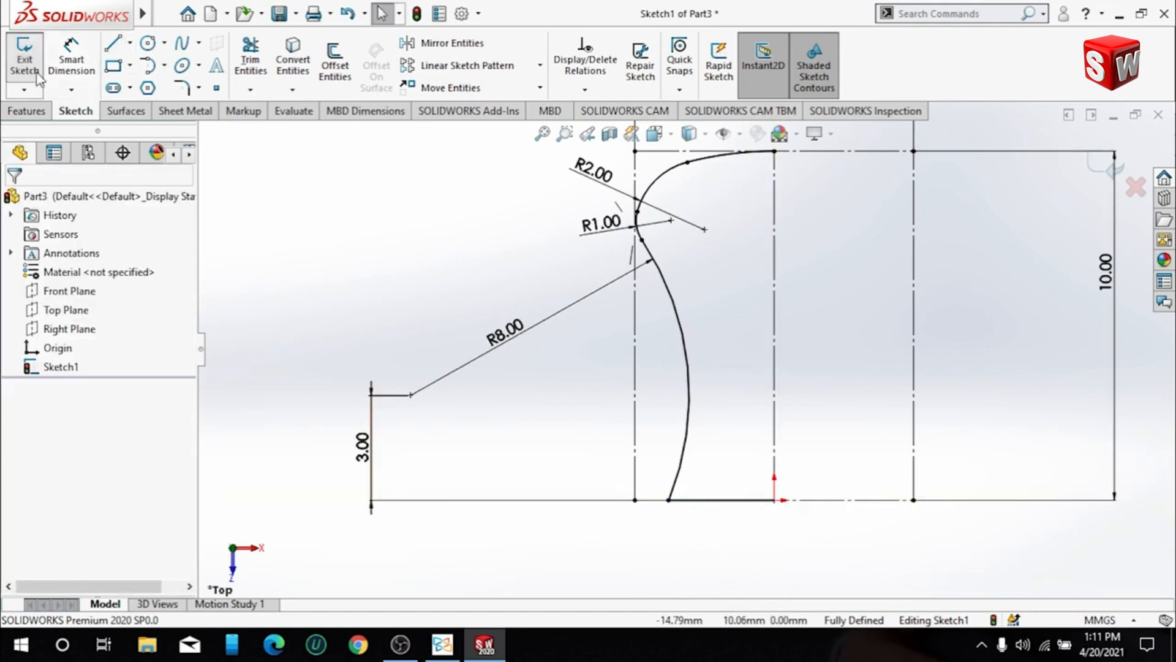
# - Add a 0.5 mm sketch fillet between the base line and the 8 mm side arc, checking the reference drawing in the PDF reader
pyautogui.click(182, 87)
pyautogui.click(704, 500)
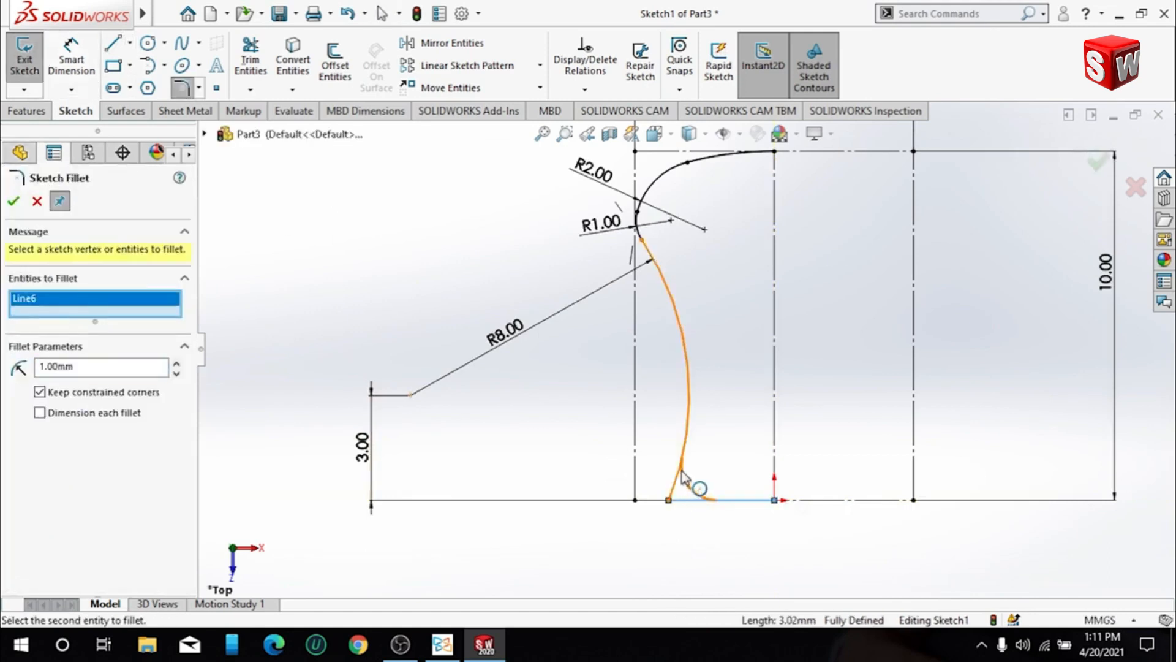
pyautogui.click(693, 485)
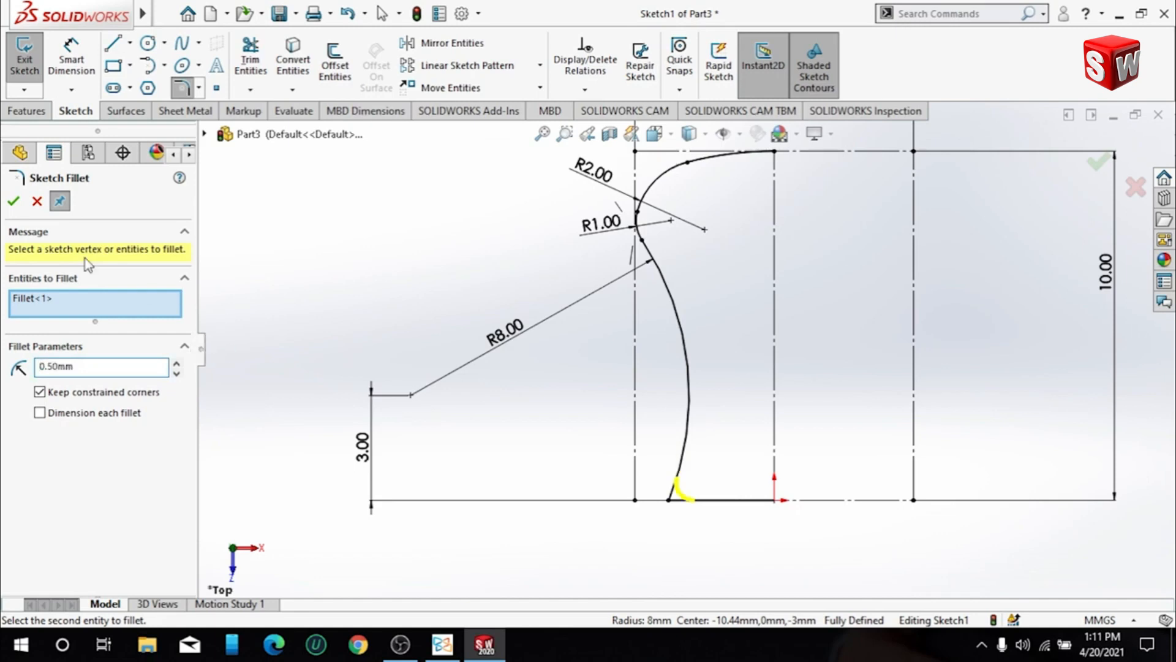
pyautogui.click(14, 202)
pyautogui.click(442, 644)
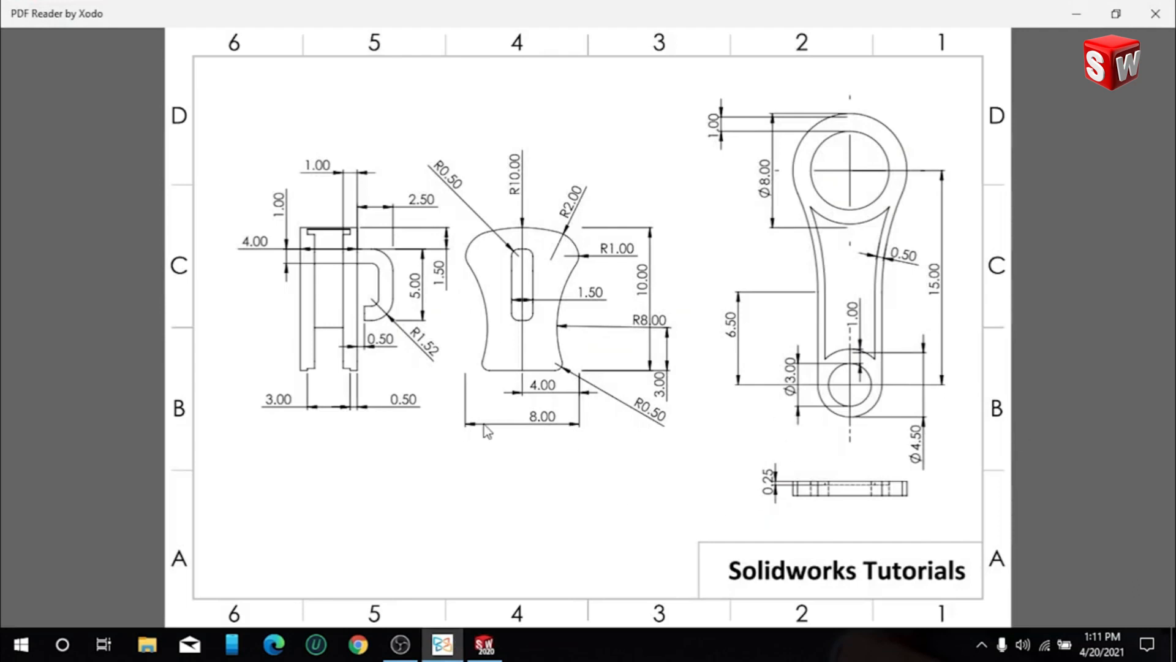
pyautogui.click(484, 644)
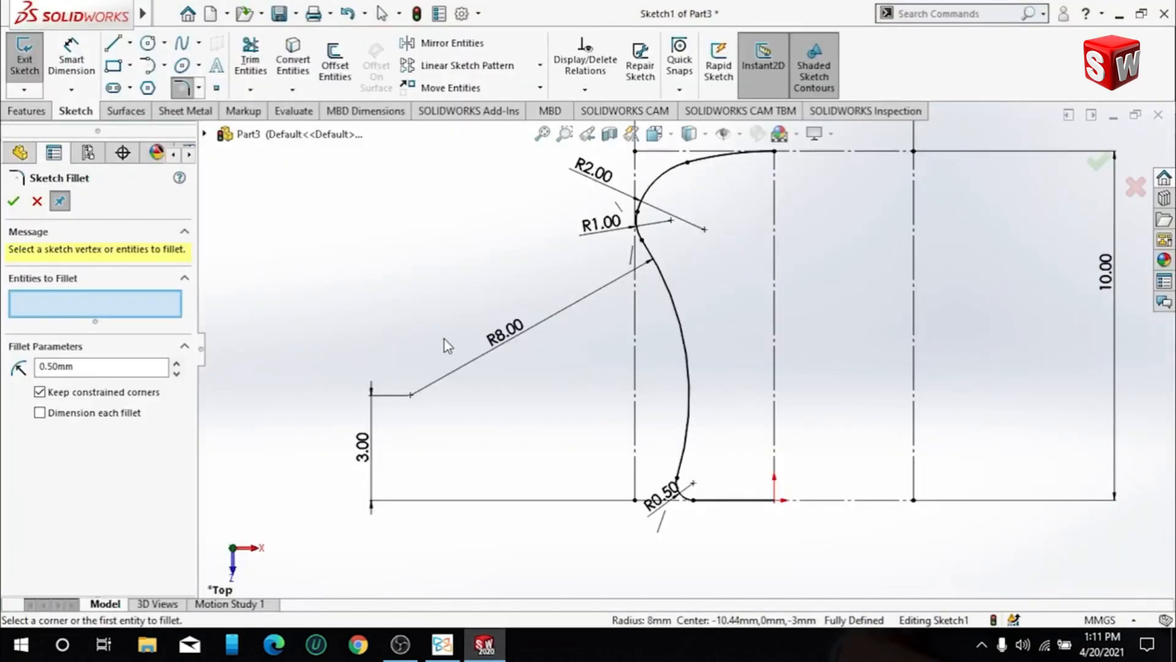
pyautogui.click(13, 202)
# - Mirror the base line and all five profile arcs about the vertical centerline to close the profile
pyautogui.press('f')
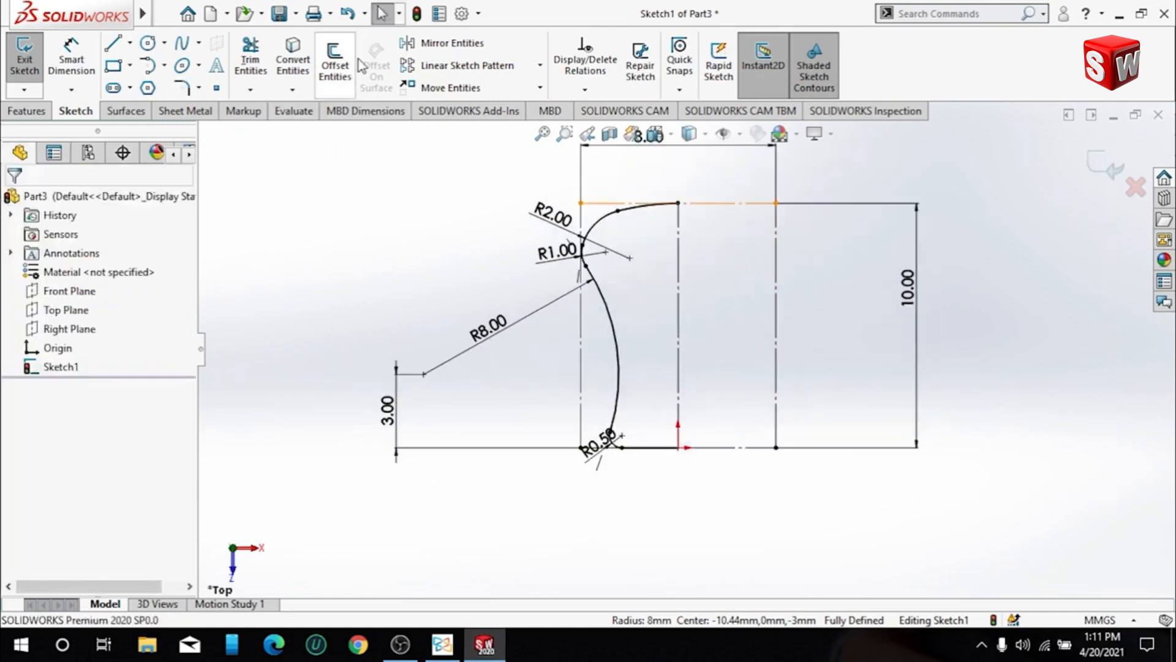
pyautogui.click(429, 44)
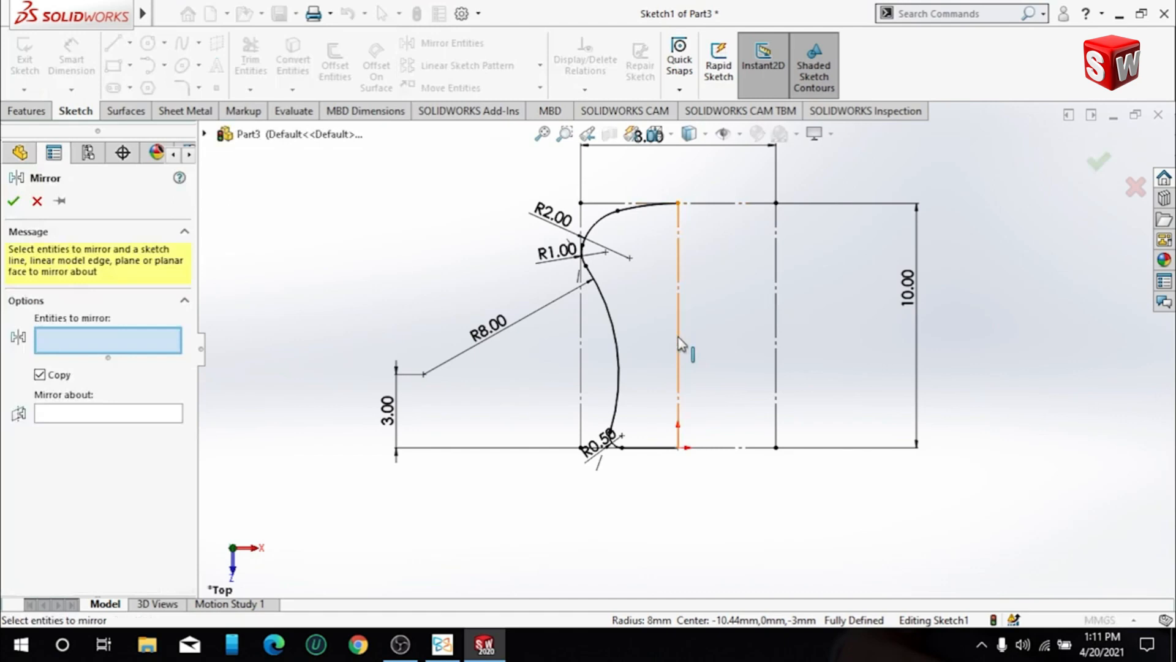
pyautogui.click(640, 448)
pyautogui.click(615, 437)
pyautogui.click(615, 305)
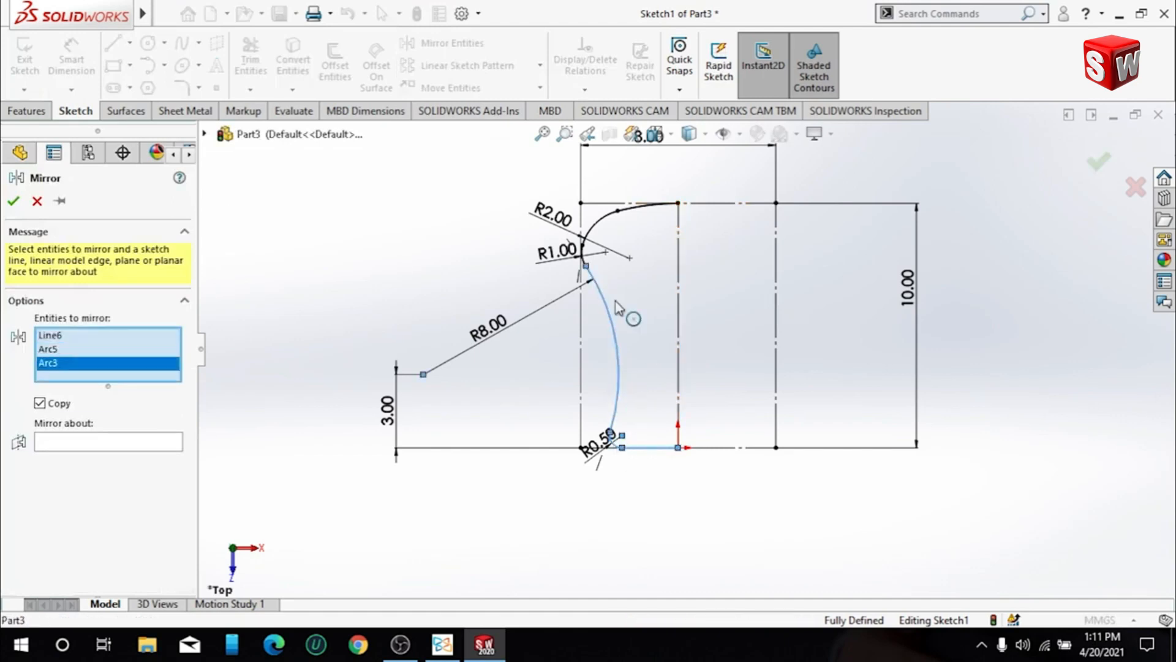
pyautogui.click(582, 257)
pyautogui.click(592, 227)
pyautogui.scroll(-2, 598, 265)
pyautogui.scroll(-2, 361, 340)
pyautogui.click(95, 376)
pyautogui.rightClick(98, 377)
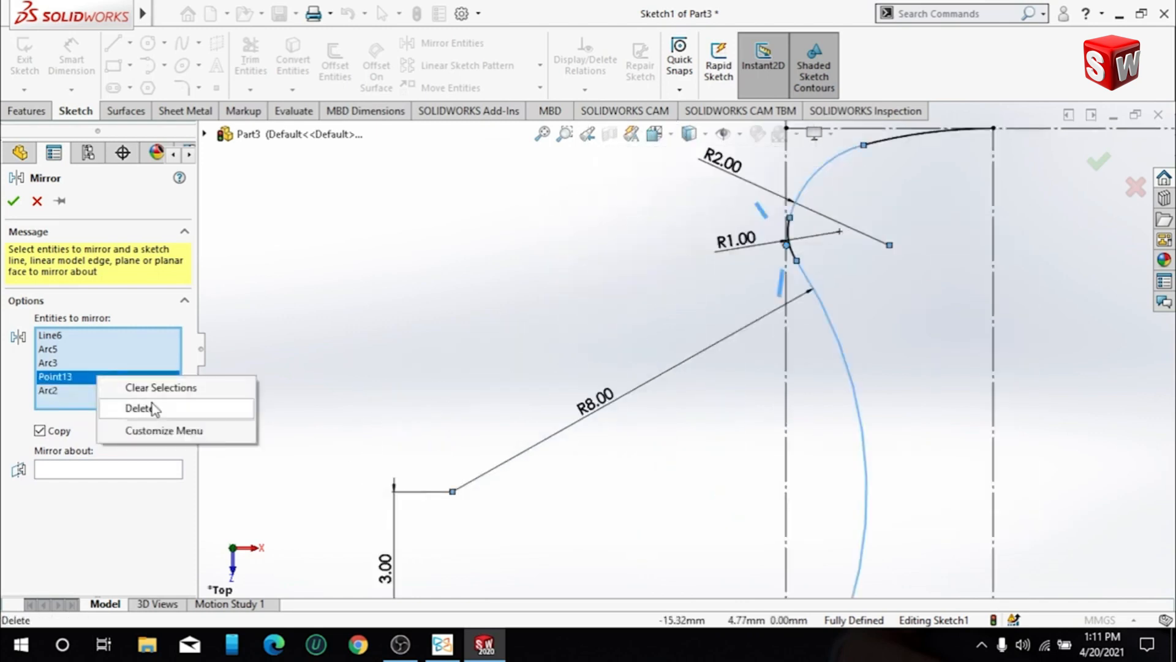
pyautogui.click(151, 407)
pyautogui.click(790, 248)
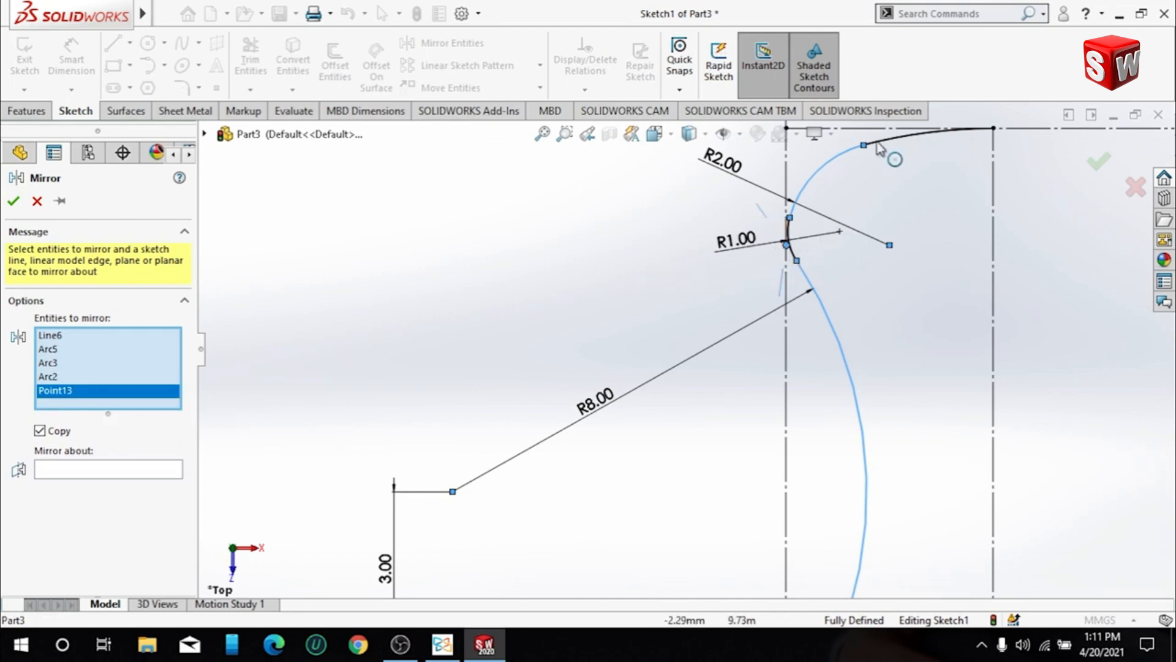
pyautogui.click(788, 246)
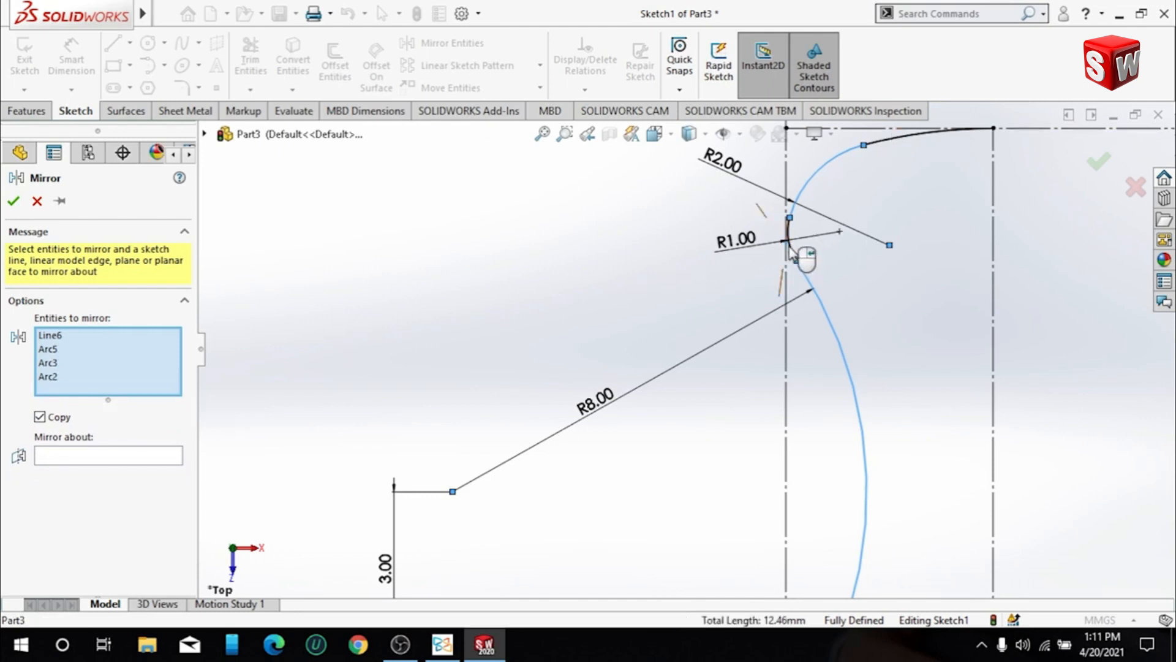
pyautogui.click(794, 256)
pyautogui.click(890, 161)
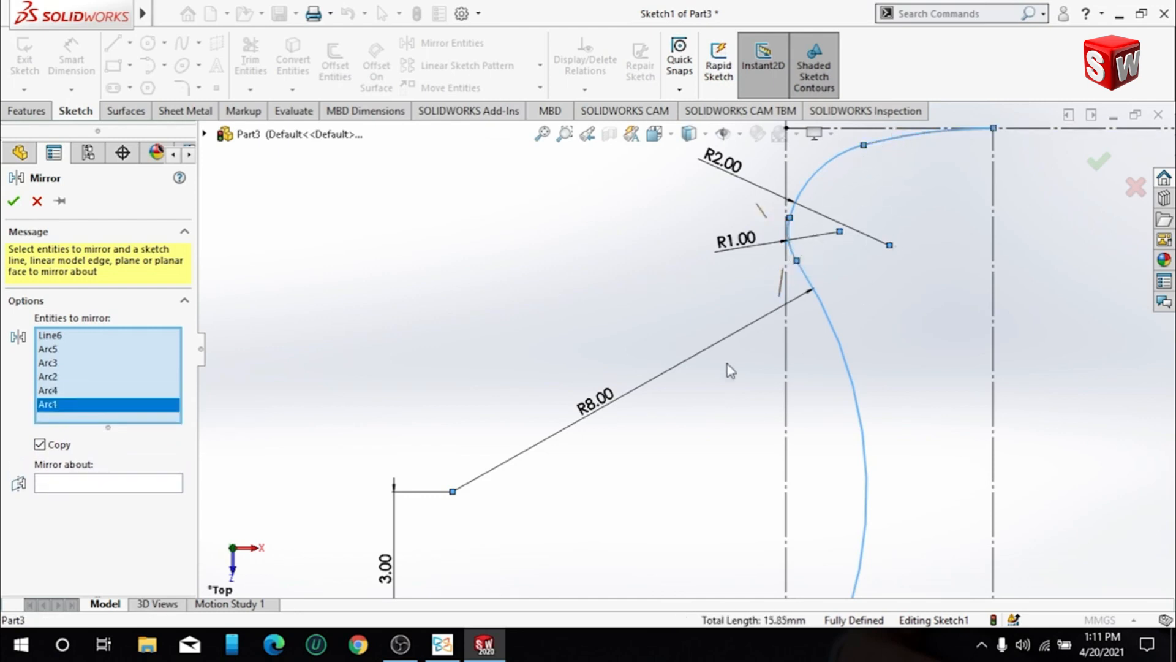
pyautogui.click(183, 489)
pyautogui.click(993, 341)
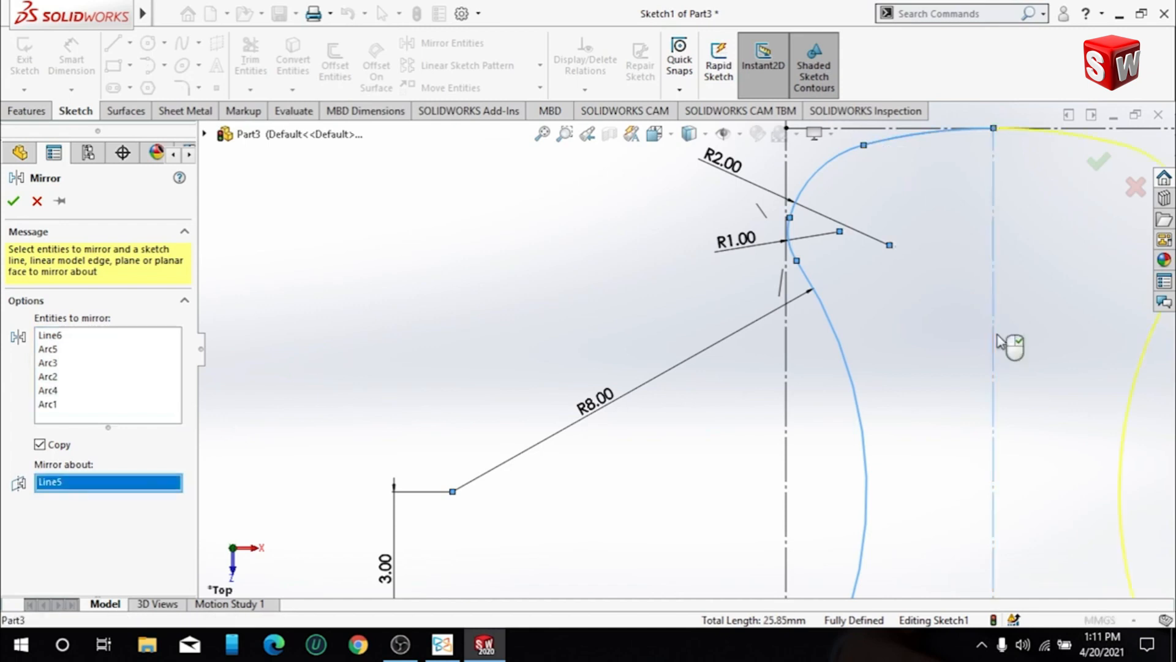
pyautogui.press('f')
pyautogui.scroll(-3, 1029, 378)
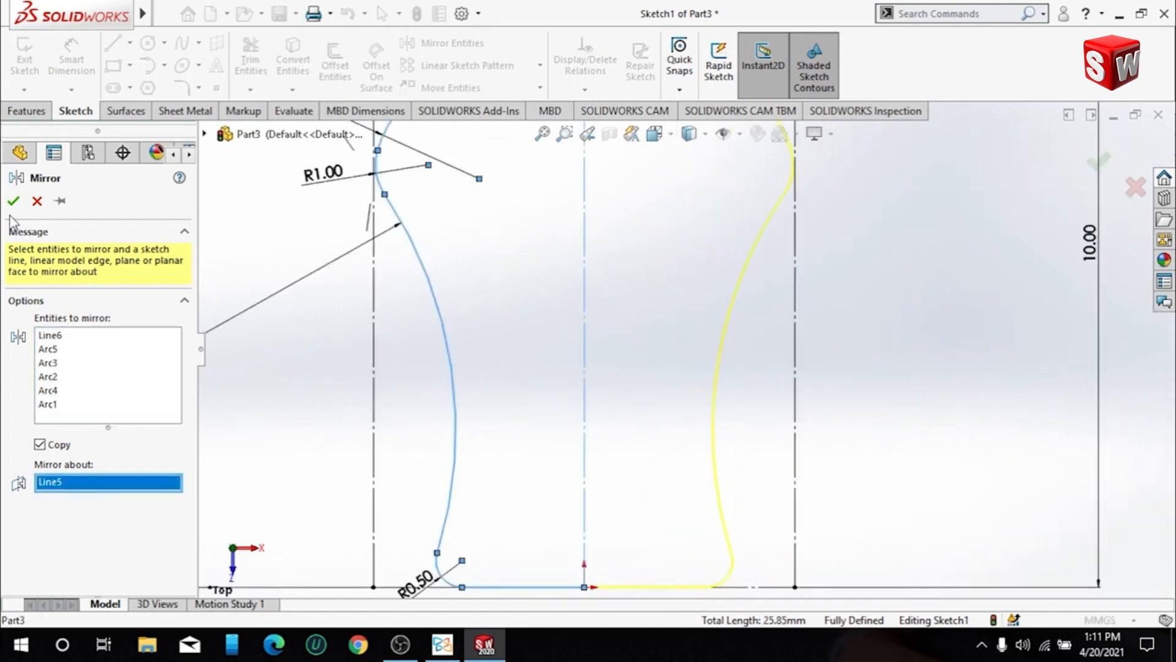
pyautogui.click(13, 201)
pyautogui.press('f')
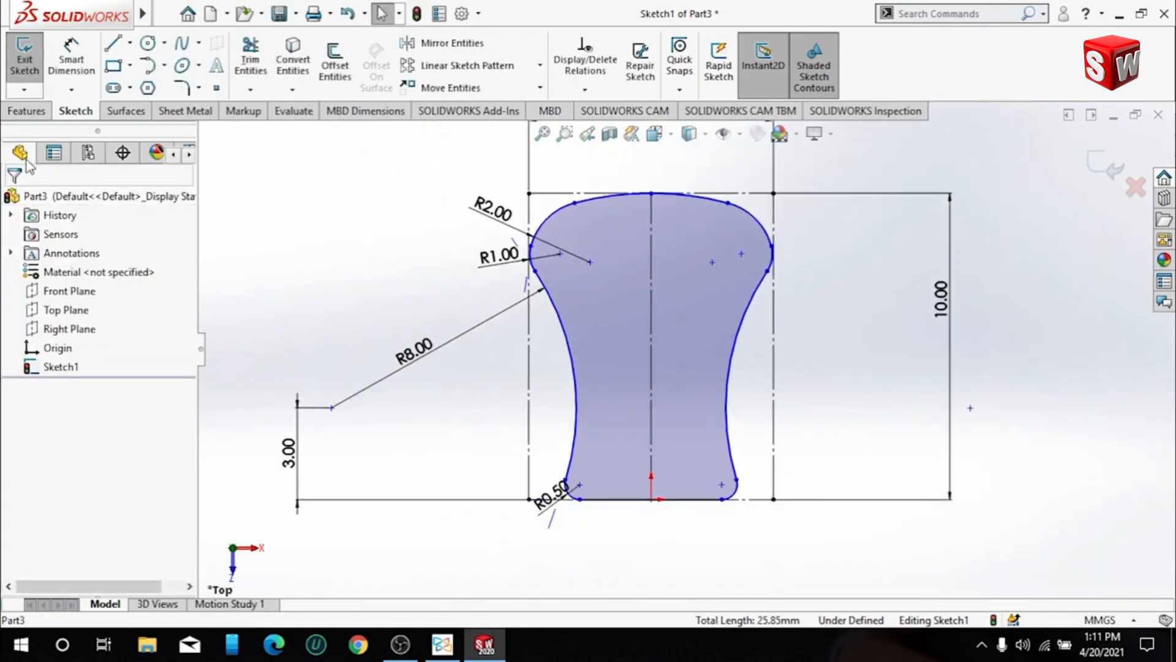
# - Extrude the closed profile as a blind boss 4 mm deep
pyautogui.click(28, 111)
pyautogui.click(32, 64)
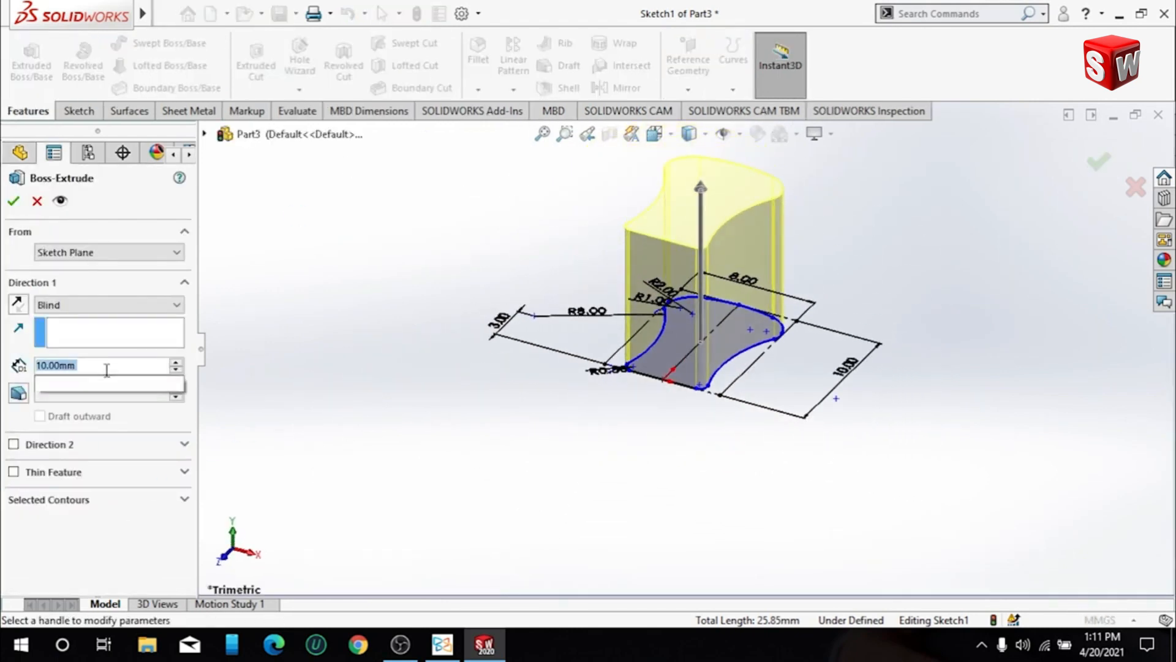
pyautogui.write('0.4')
pyautogui.press('Return')
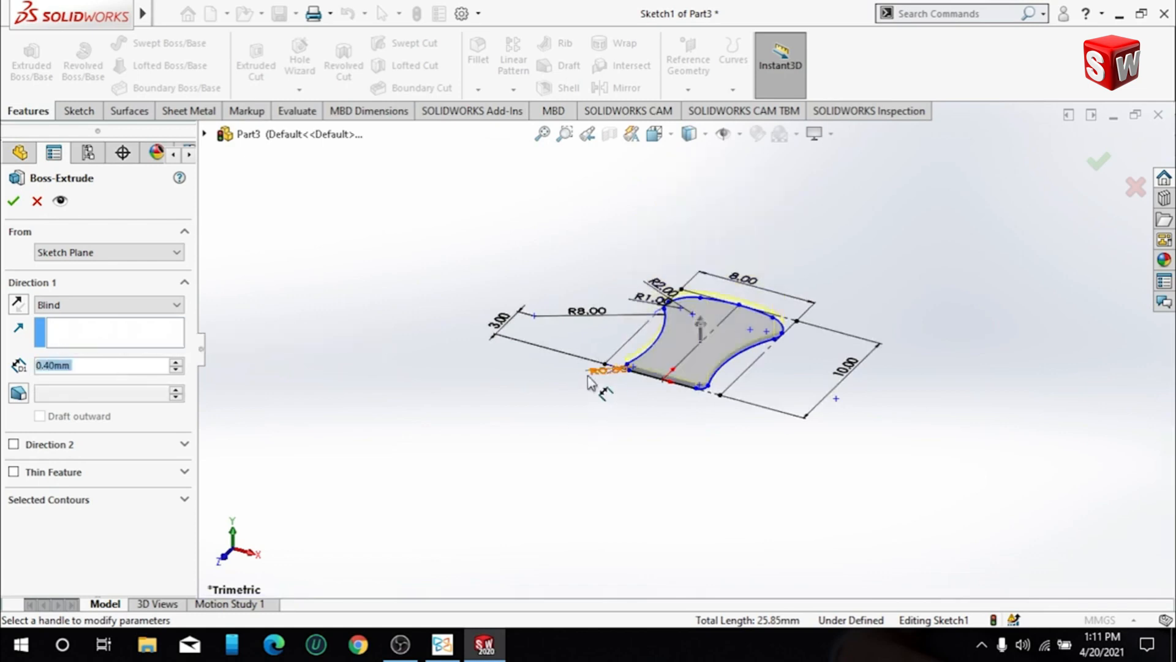
pyautogui.write('4')
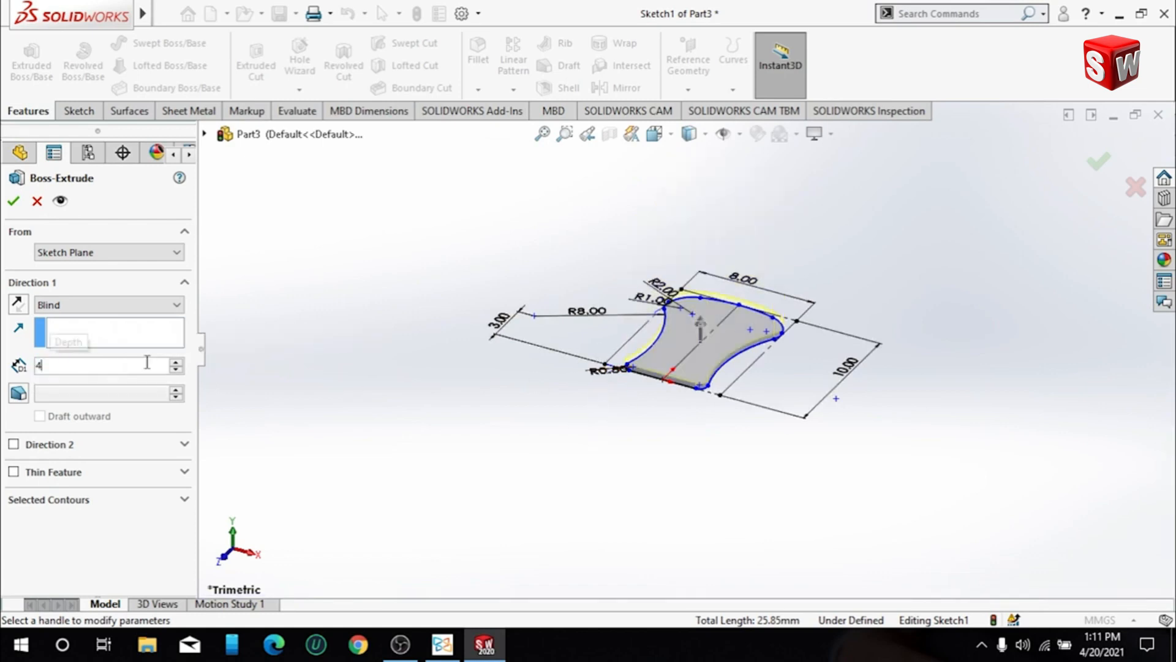
pyautogui.press('Return')
pyautogui.click(13, 200)
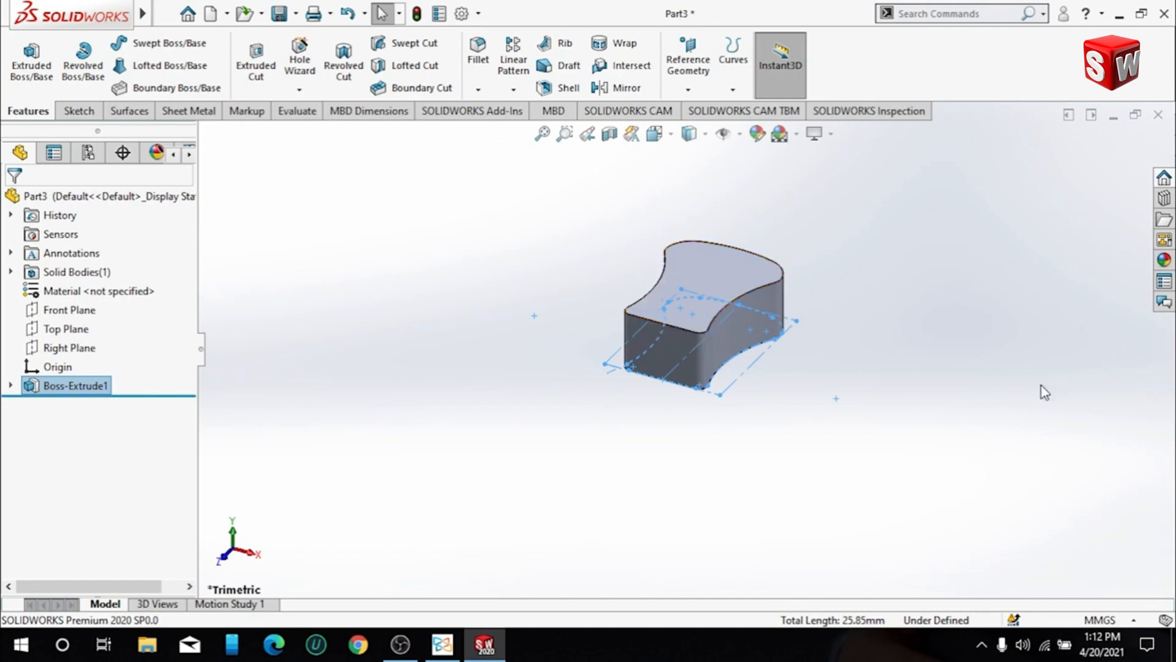
# - On the Right Plane, sketch a three-line hook path: about 1.14 mm up from the block's top edge, about 2.45 mm across, and a short return downward
pyautogui.click(86, 347)
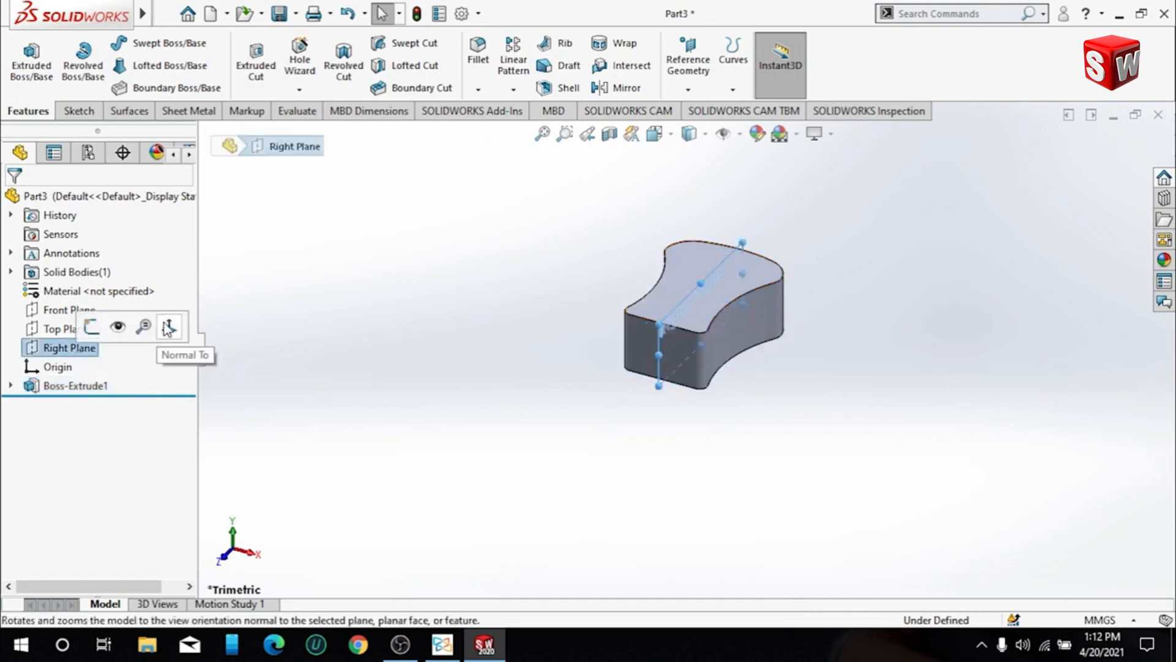
pyautogui.click(166, 339)
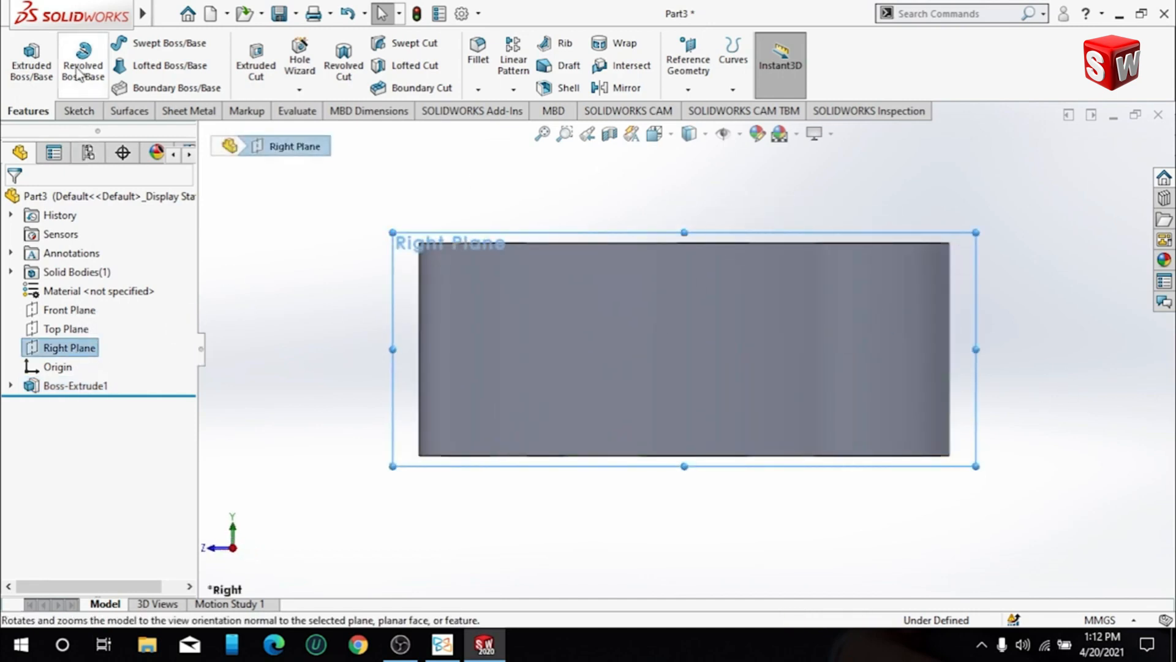
pyautogui.click(81, 109)
pyautogui.click(113, 43)
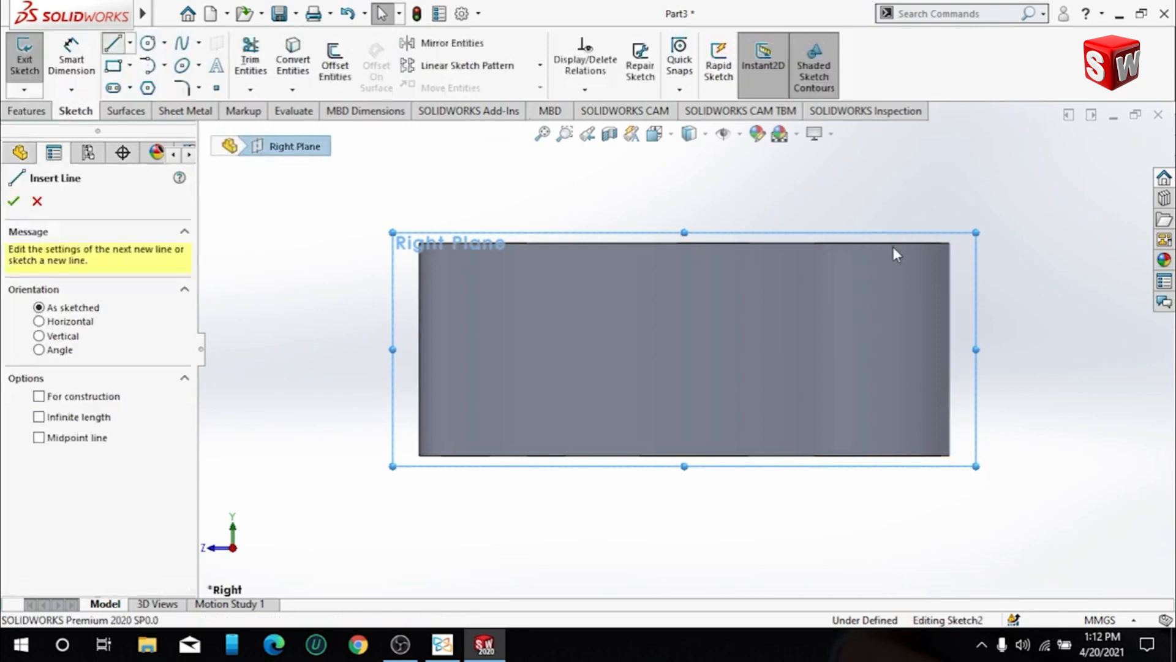
pyautogui.moveTo(878, 243); pyautogui.dragTo(878, 182)
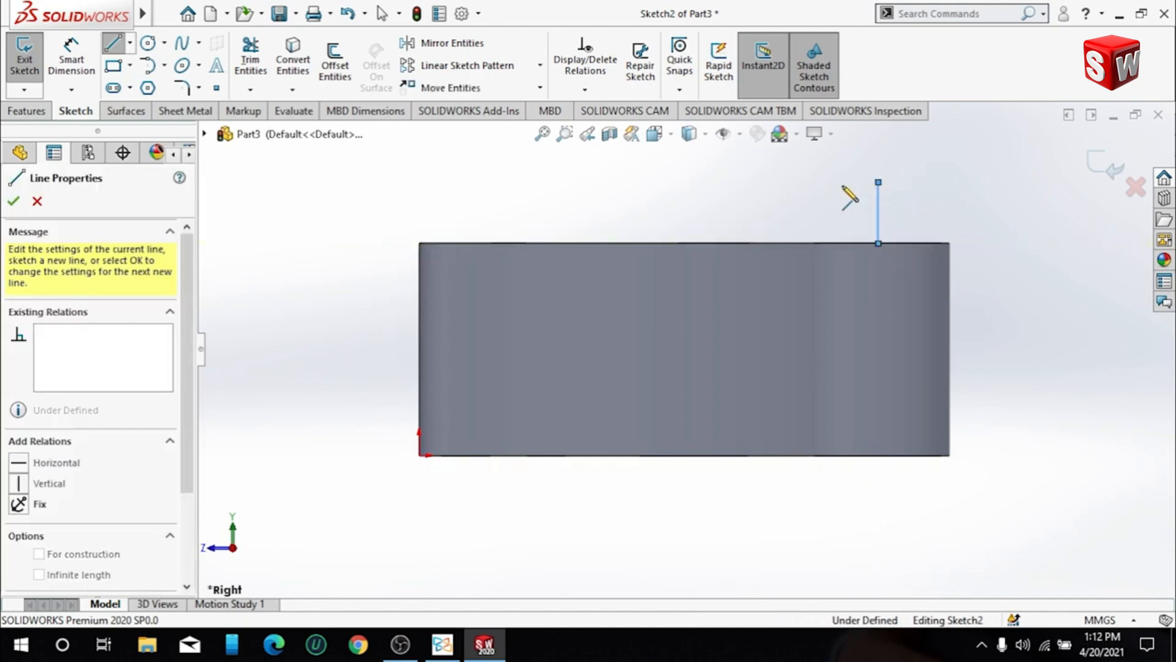
pyautogui.click(748, 182)
pyautogui.click(748, 213)
pyautogui.press('Escape')
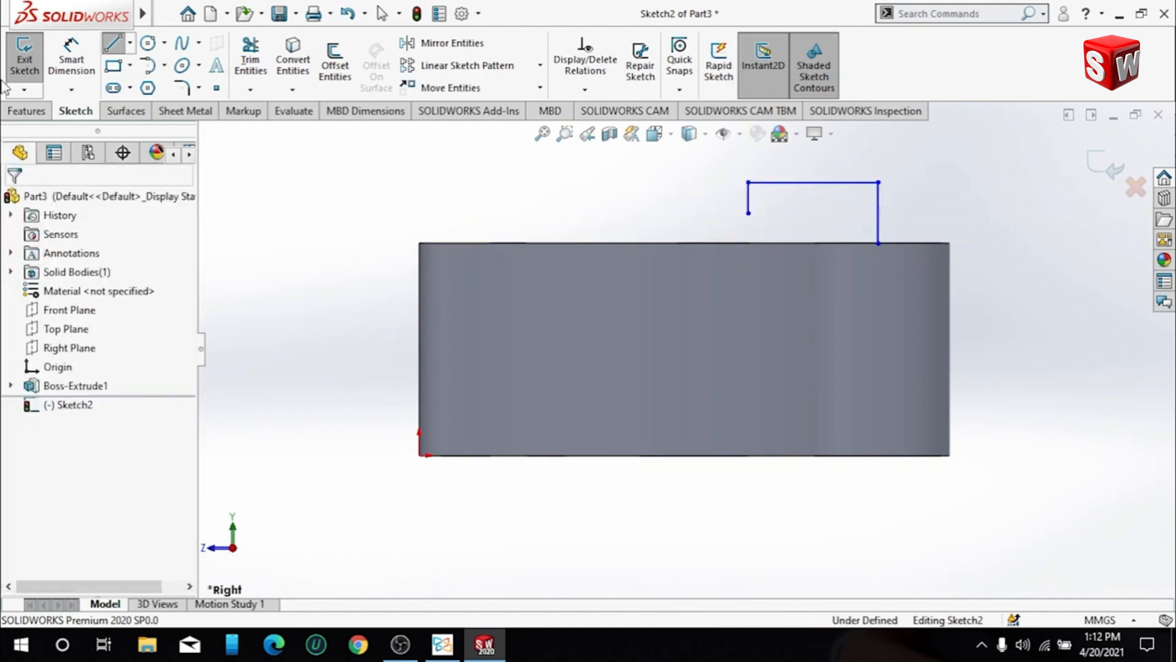
# - Dimension the long vertical hook line 1.5 mm from the block's nearest end edge
pyautogui.click(71, 59)
pyautogui.click(879, 215)
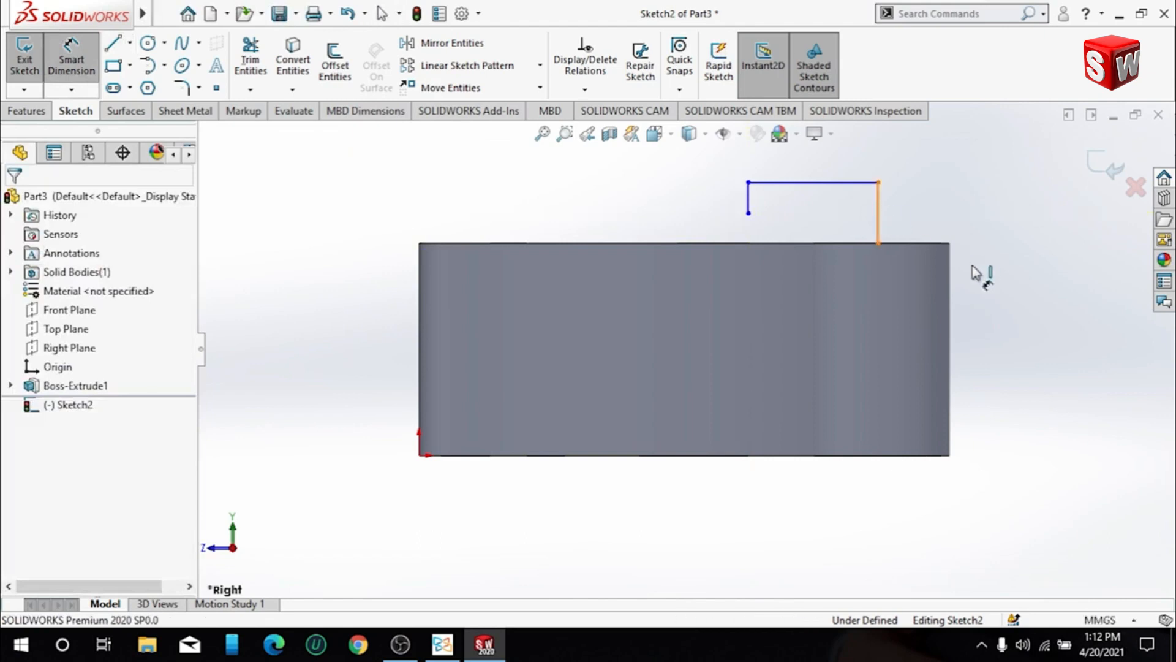
pyautogui.click(951, 274)
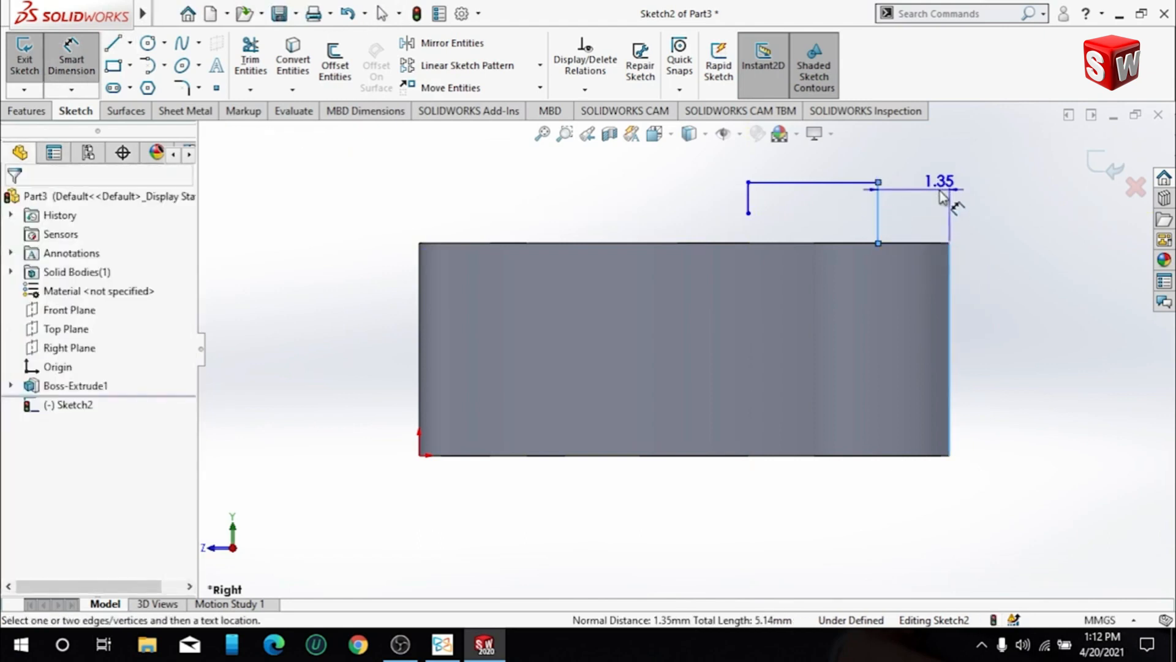
pyautogui.click(1029, 208)
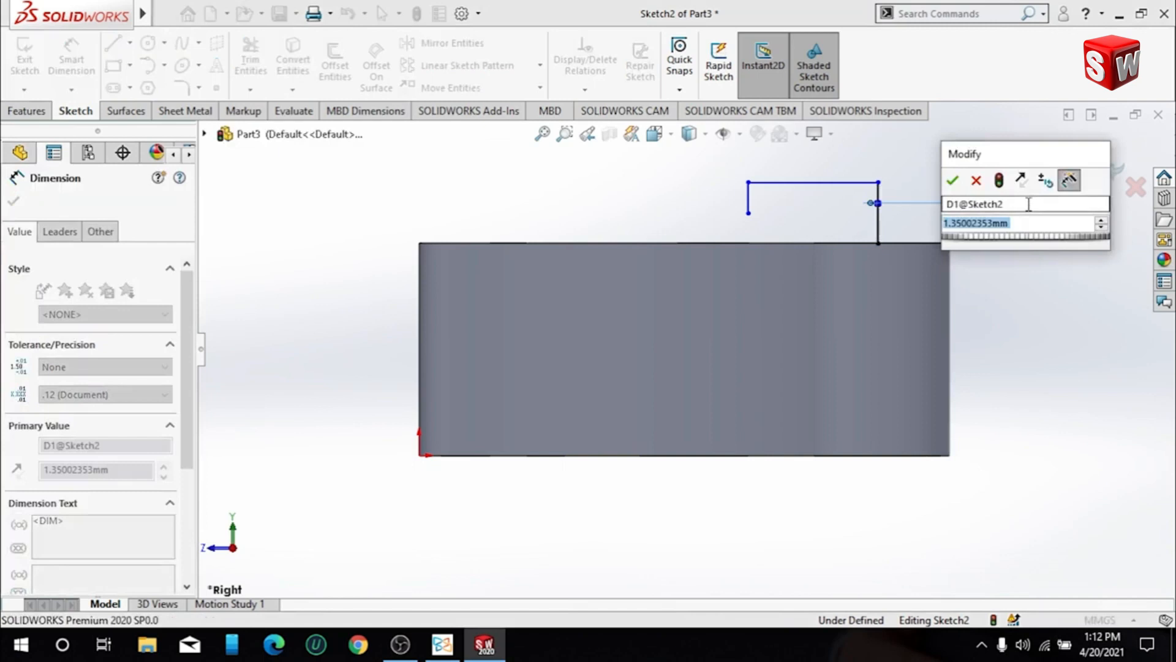
pyautogui.write('1.5')
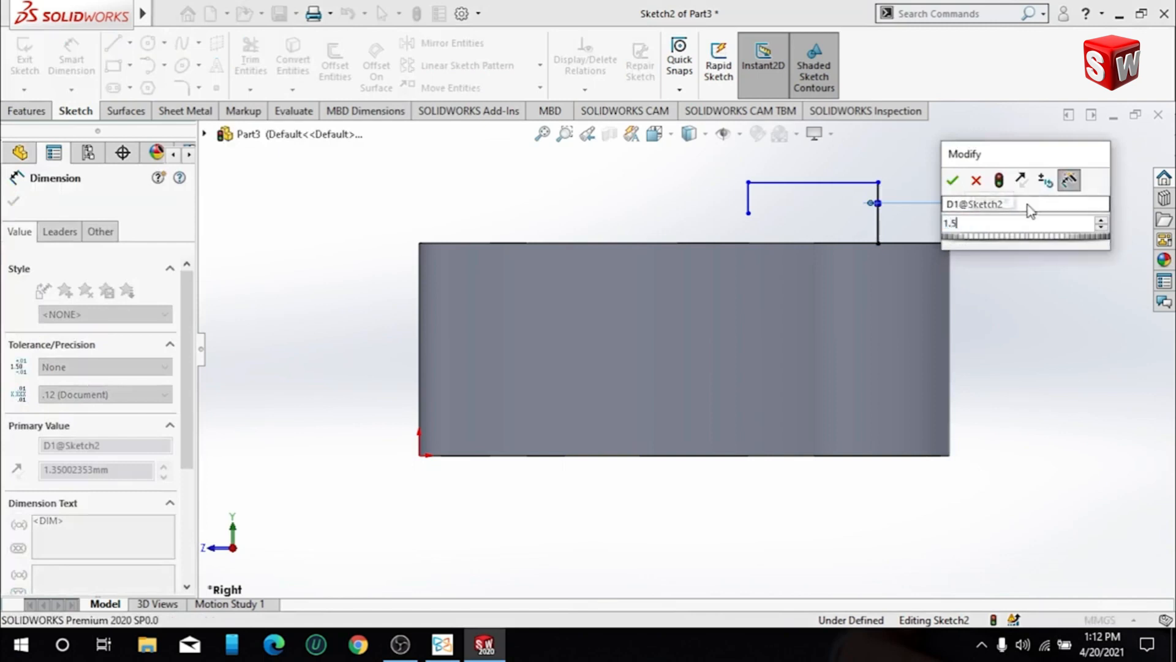
pyautogui.press('Return')
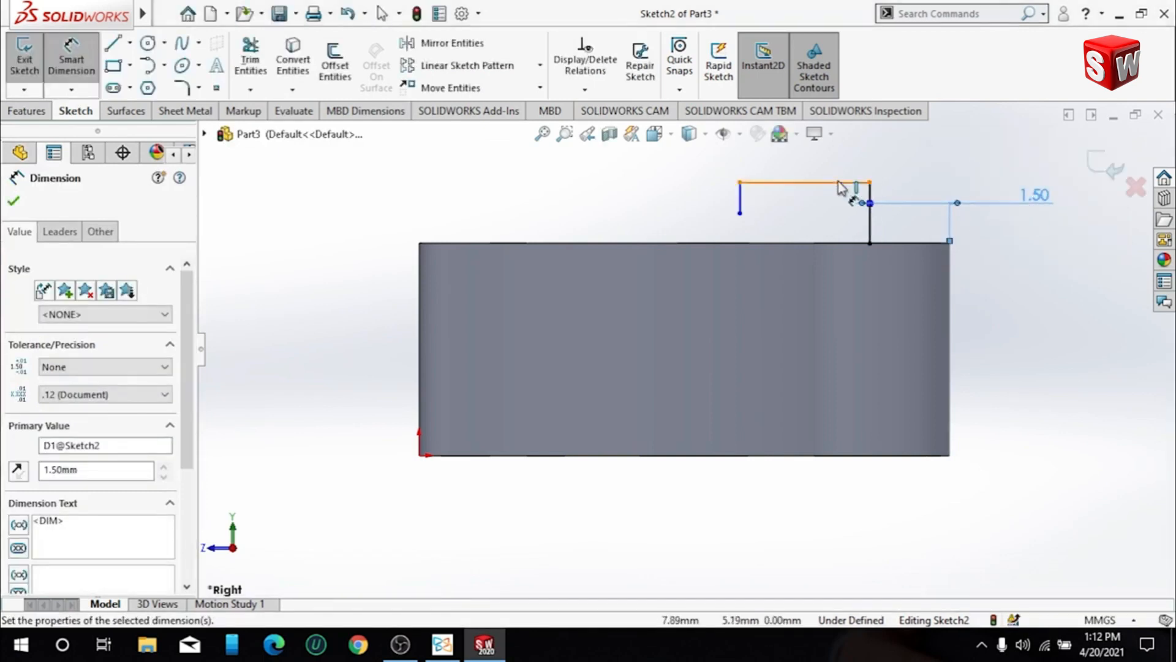
# - Dimension the length of the hook's long vertical line as 2.5 mm
pyautogui.click(872, 225)
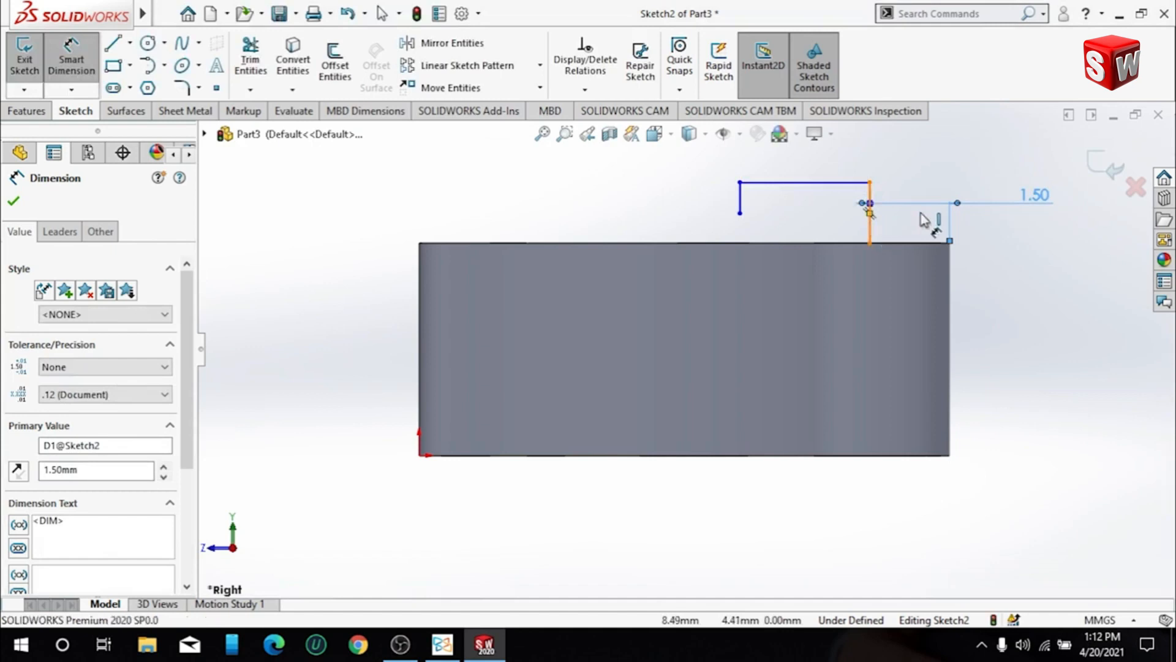
pyautogui.click(999, 218)
pyautogui.write('2.5')
pyautogui.press('Return')
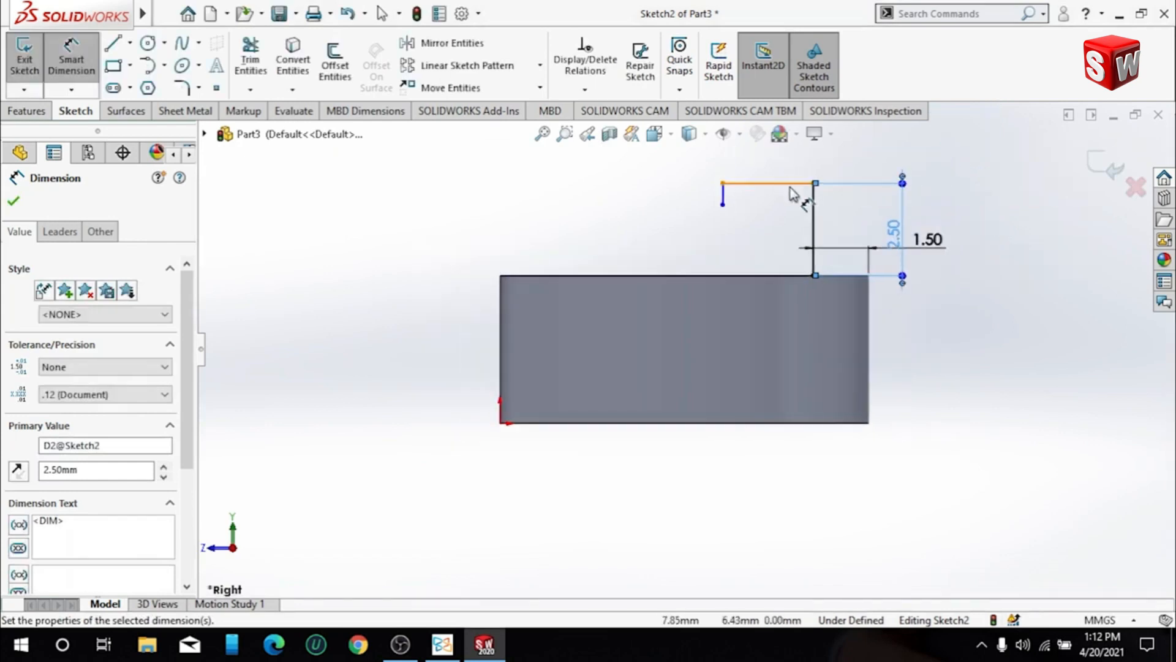
# - Dimension the length of the hook's horizontal line as 5 mm
pyautogui.click(790, 183)
pyautogui.click(777, 166)
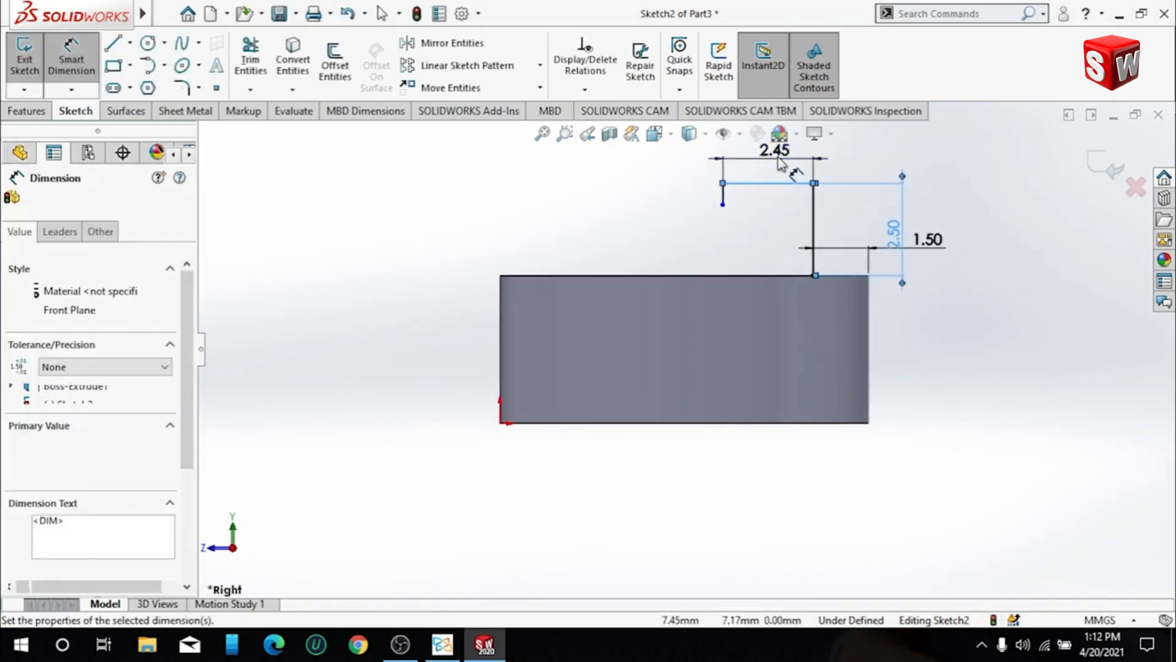
pyautogui.write('5')
pyautogui.press('Return')
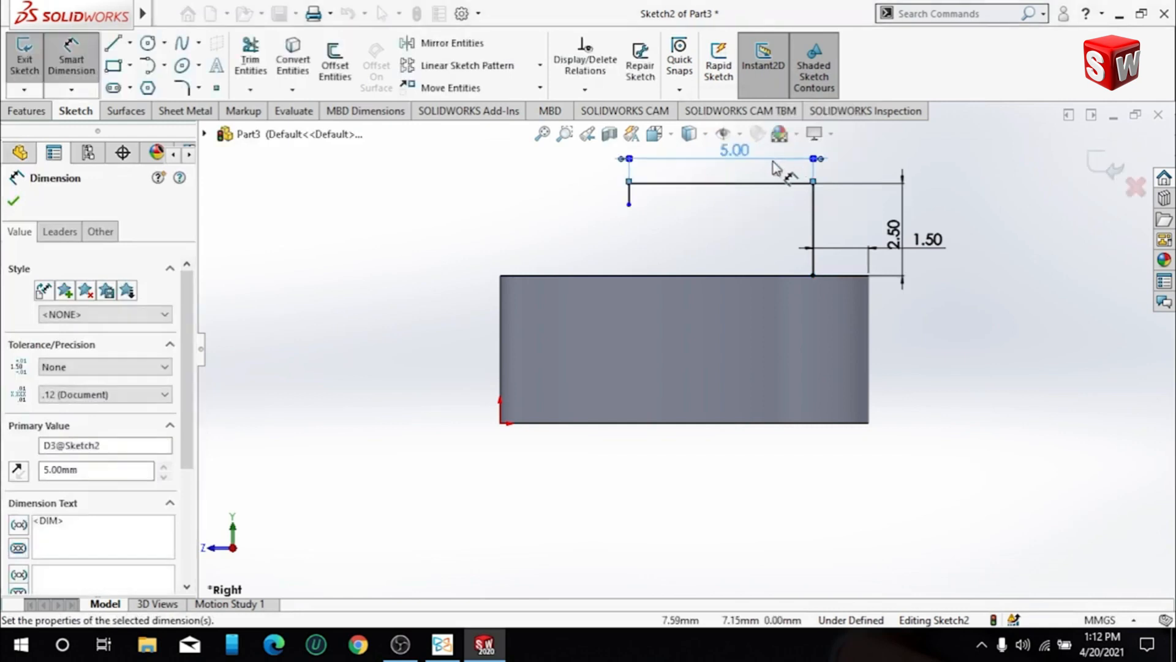
pyautogui.click(629, 197)
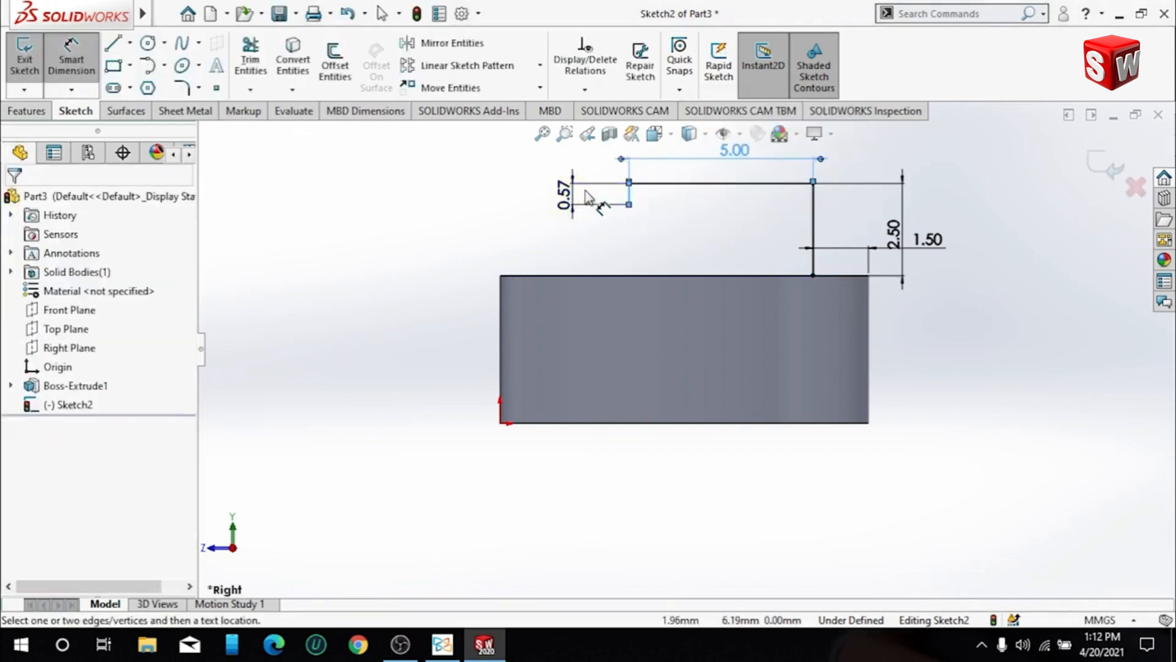
pyautogui.click(578, 191)
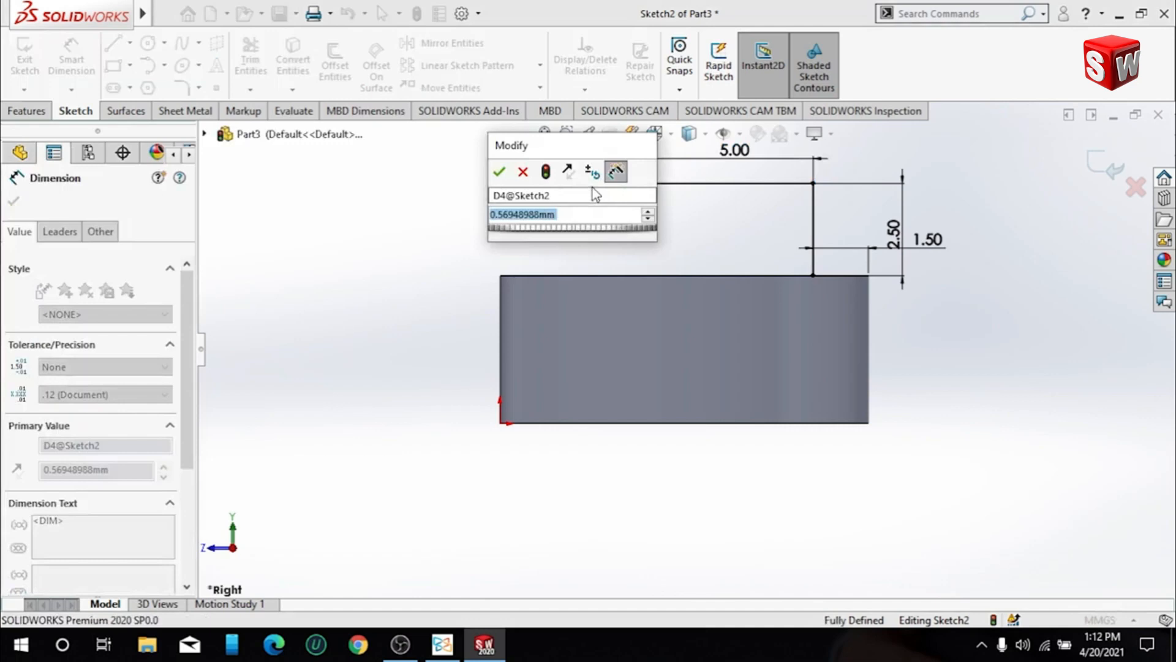
pyautogui.click(524, 172)
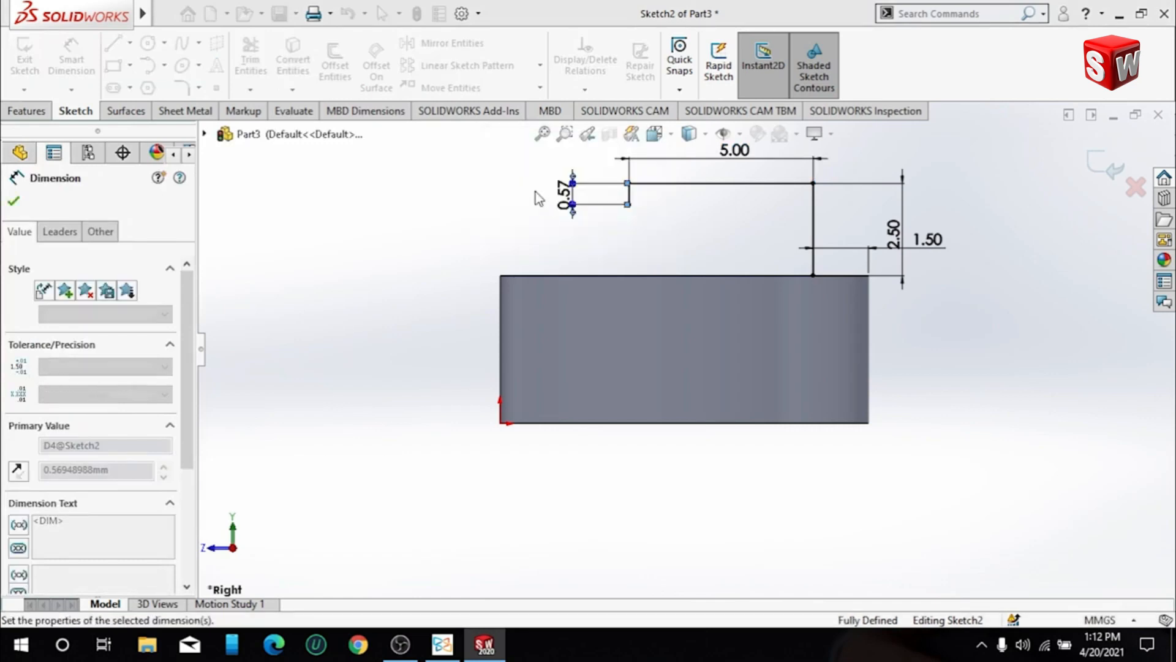
pyautogui.click(13, 202)
pyautogui.doubleClick(569, 194)
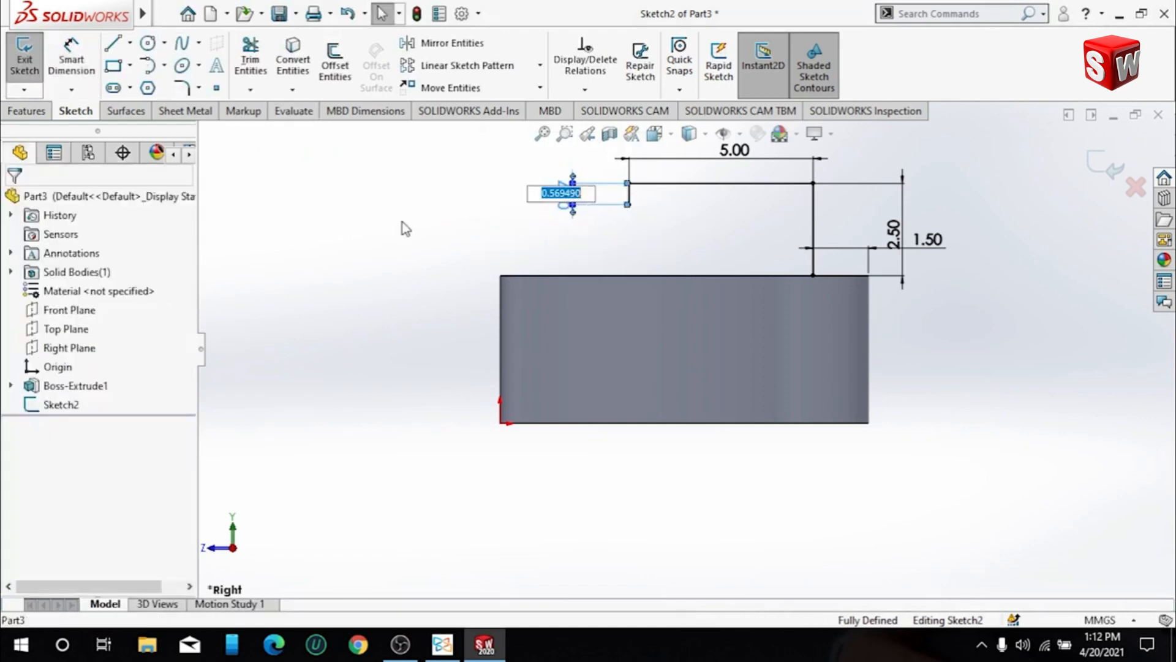
pyautogui.click(401, 222)
pyautogui.scroll(-7, 570, 210)
pyautogui.click(677, 222)
pyautogui.press('Delete')
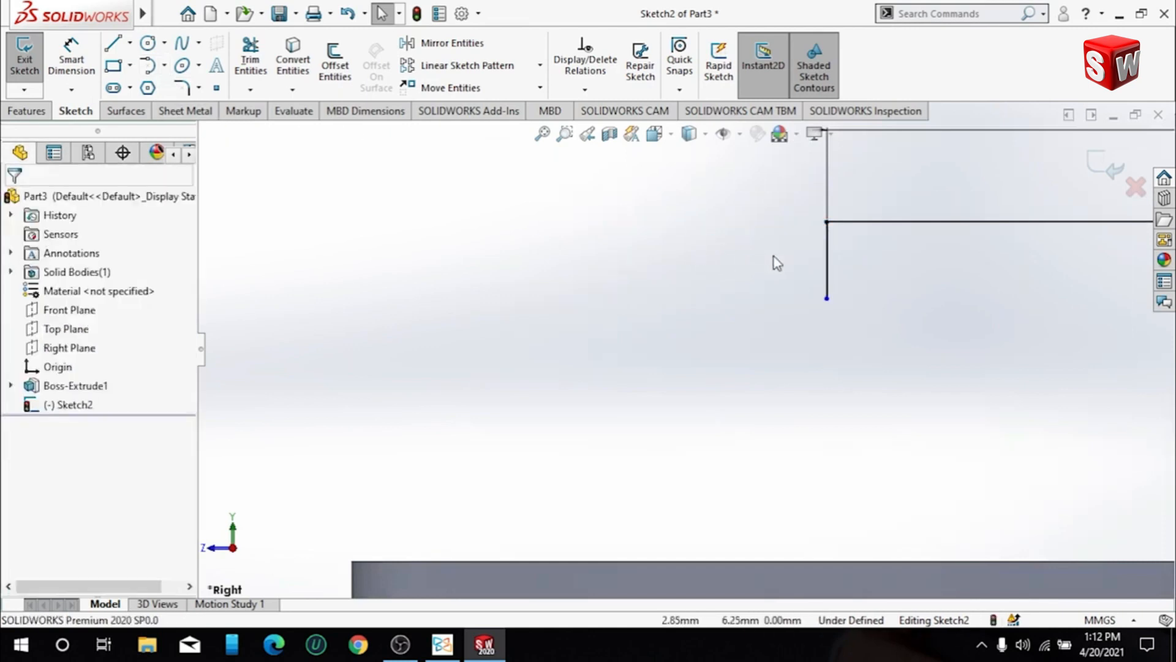
# - Lengthen the hook's short return line downward, bringing its free endpoint to about Y 4.76 mm, above the block
pyautogui.moveTo(827, 298); pyautogui.dragTo(827, 457)
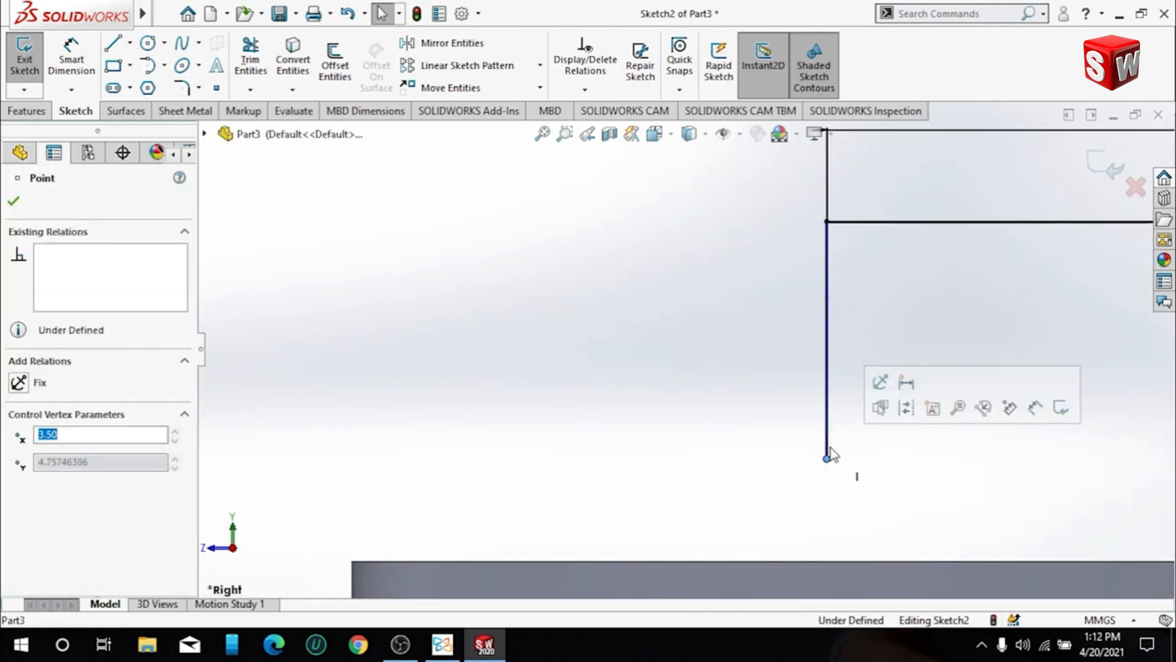
pyautogui.click(779, 394)
pyautogui.scroll(2, 780, 394)
pyautogui.scroll(3, 966, 293)
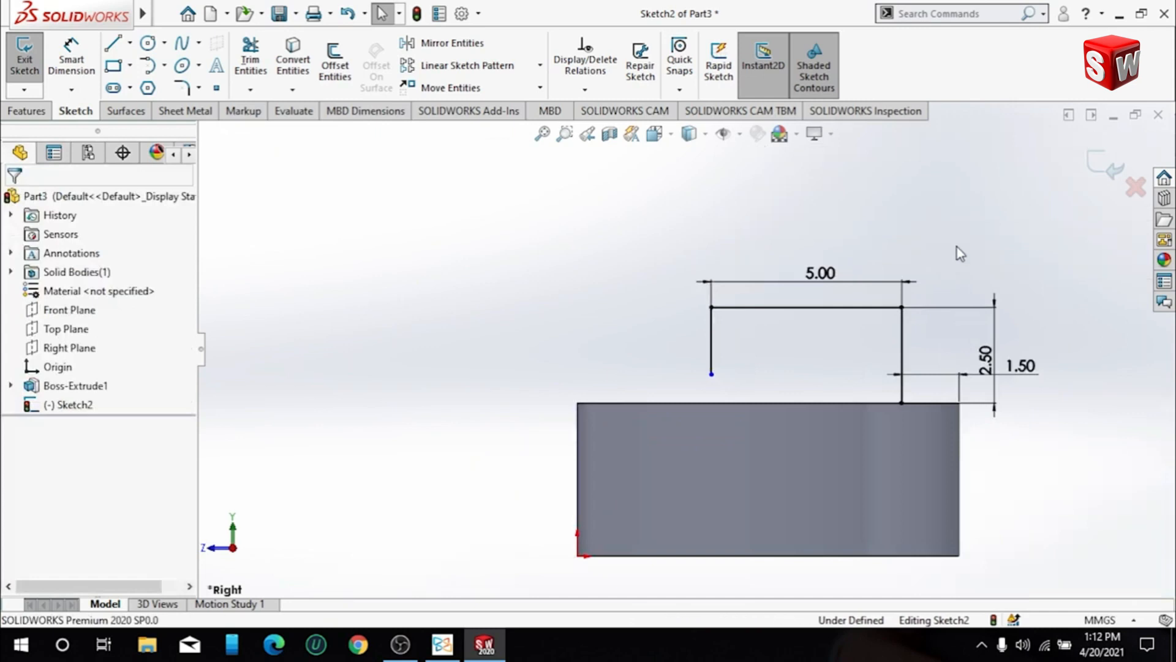
pyautogui.click(711, 374)
pyautogui.click(624, 280)
# - Round both upper corners of the hook path with 1.5 mm sketch fillets and move the radius dimension clear of the sketch
pyautogui.click(181, 88)
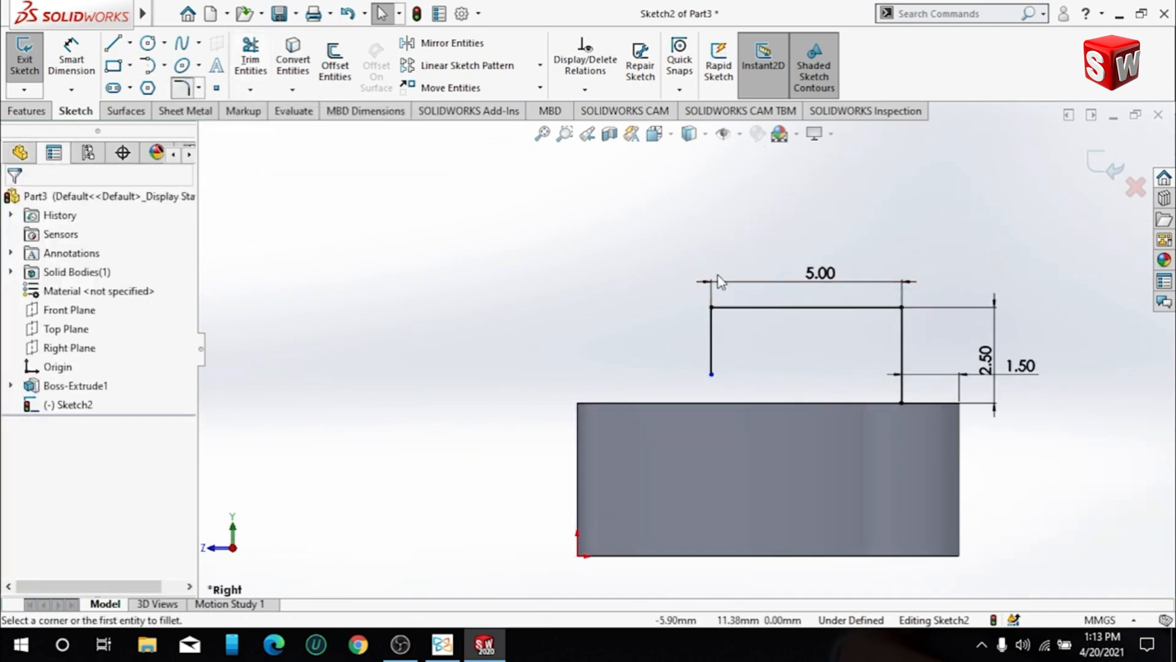
pyautogui.click(712, 328)
pyautogui.click(880, 304)
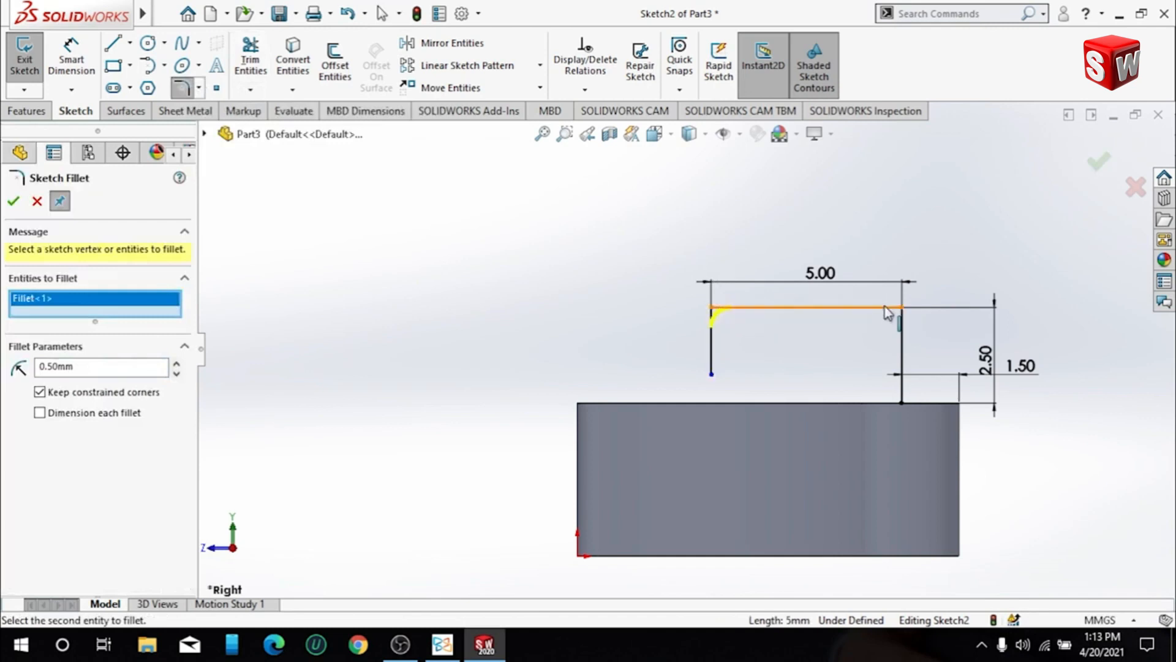
pyautogui.click(900, 326)
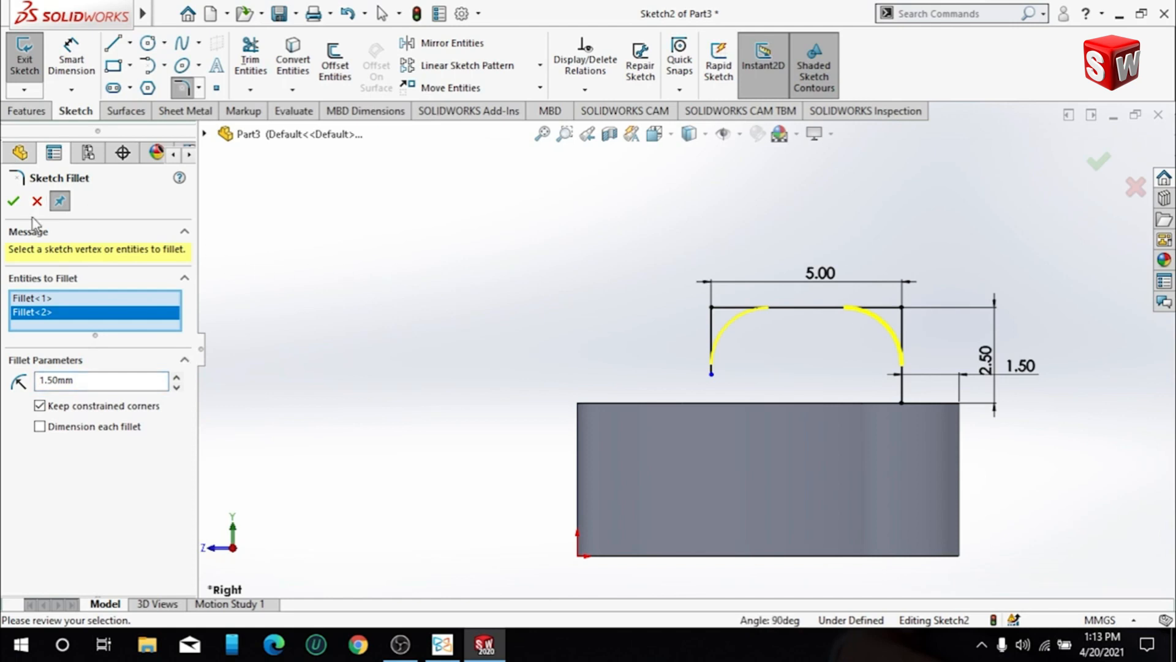
pyautogui.click(14, 203)
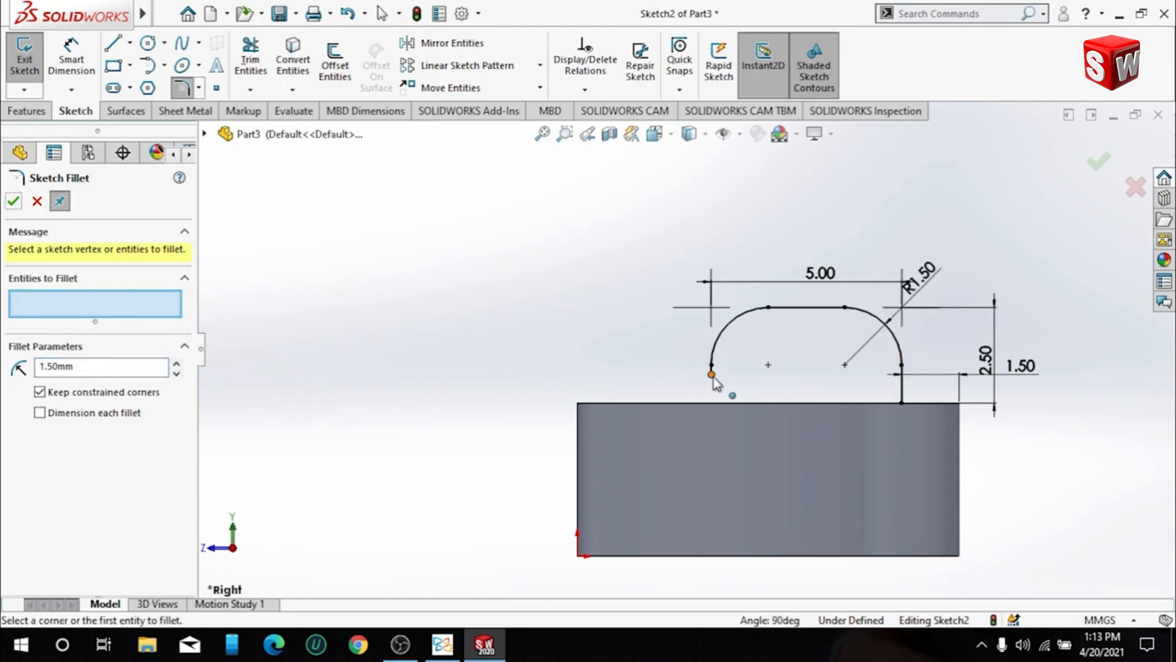
pyautogui.moveTo(714, 391); pyautogui.dragTo(608, 336)
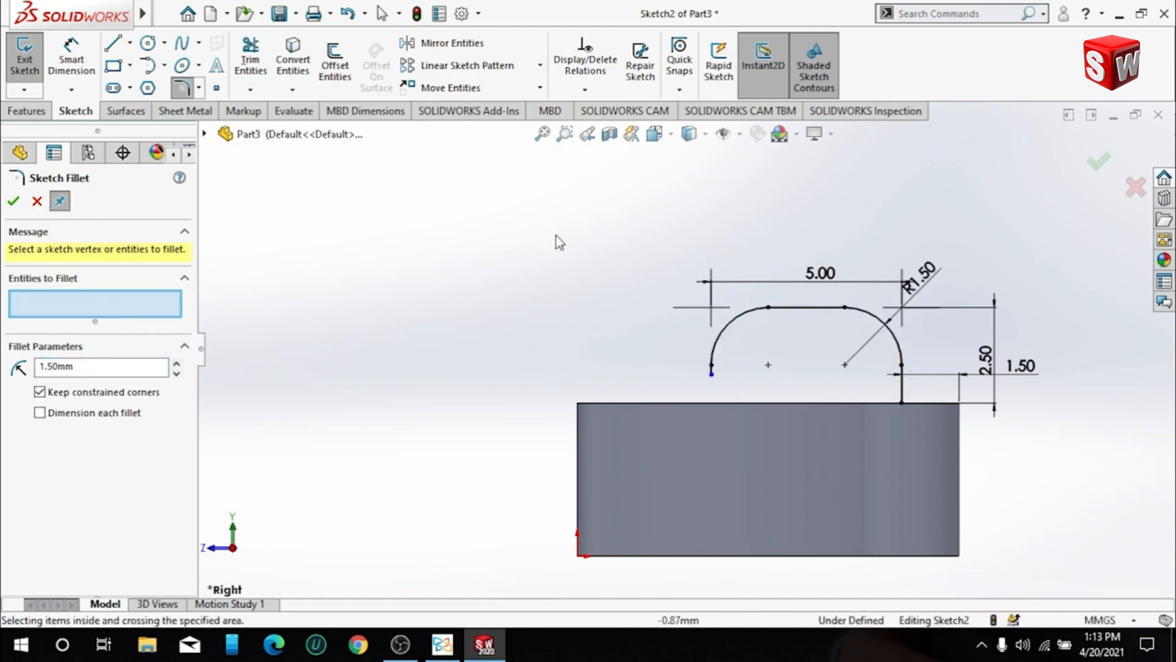
pyautogui.click(957, 261)
pyautogui.click(14, 202)
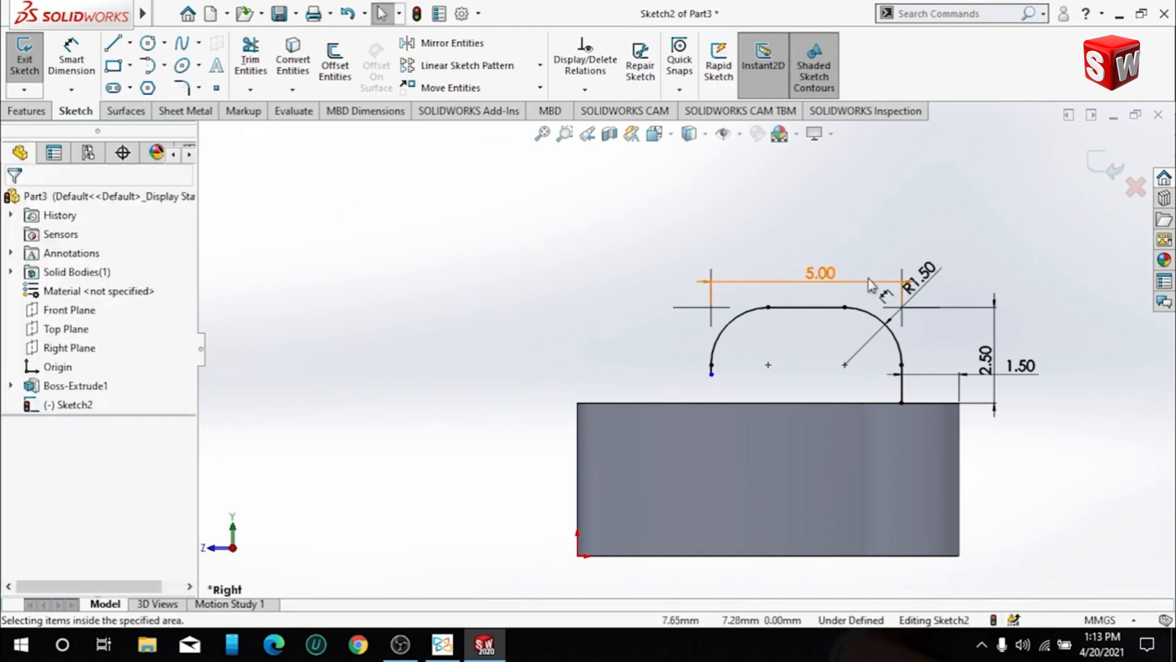
pyautogui.moveTo(924, 270); pyautogui.dragTo(981, 247)
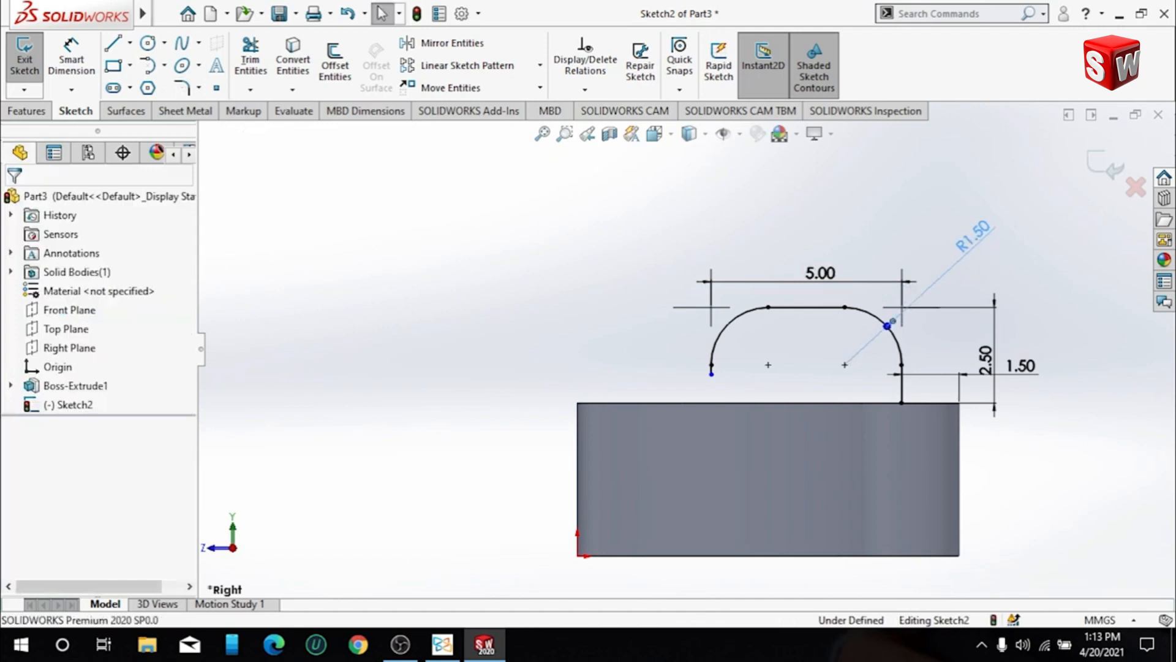
pyautogui.click(507, 257)
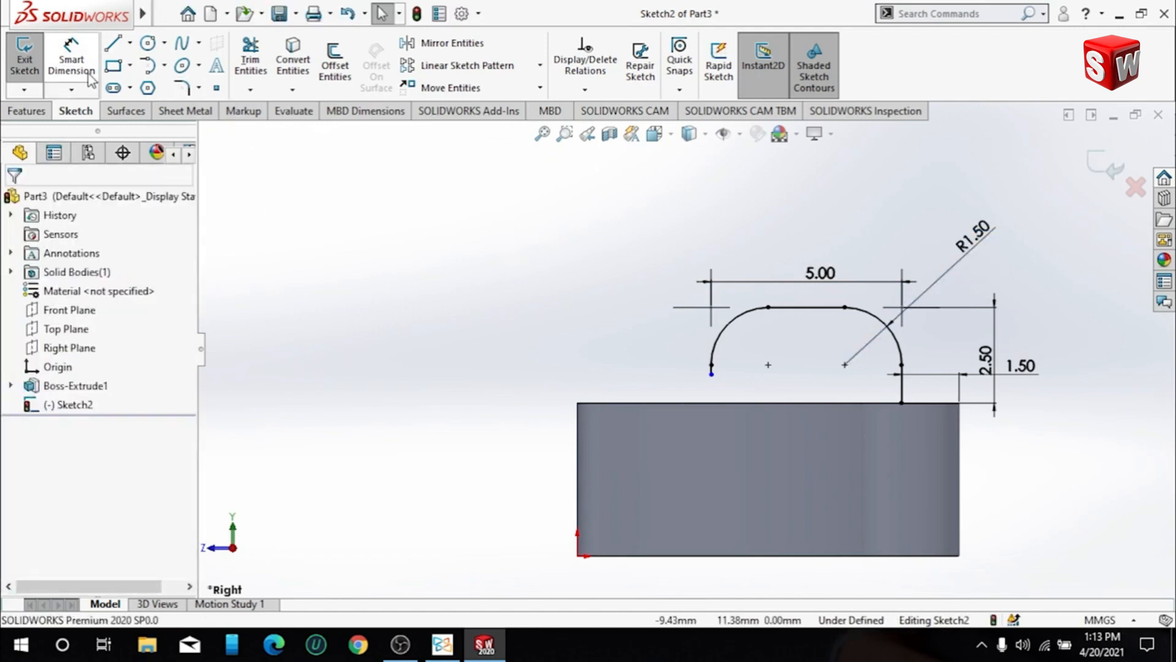
# - Offset the whole filleted hook path 1 mm inward, using the reversed direction and adding the offset dimension
pyautogui.click(336, 70)
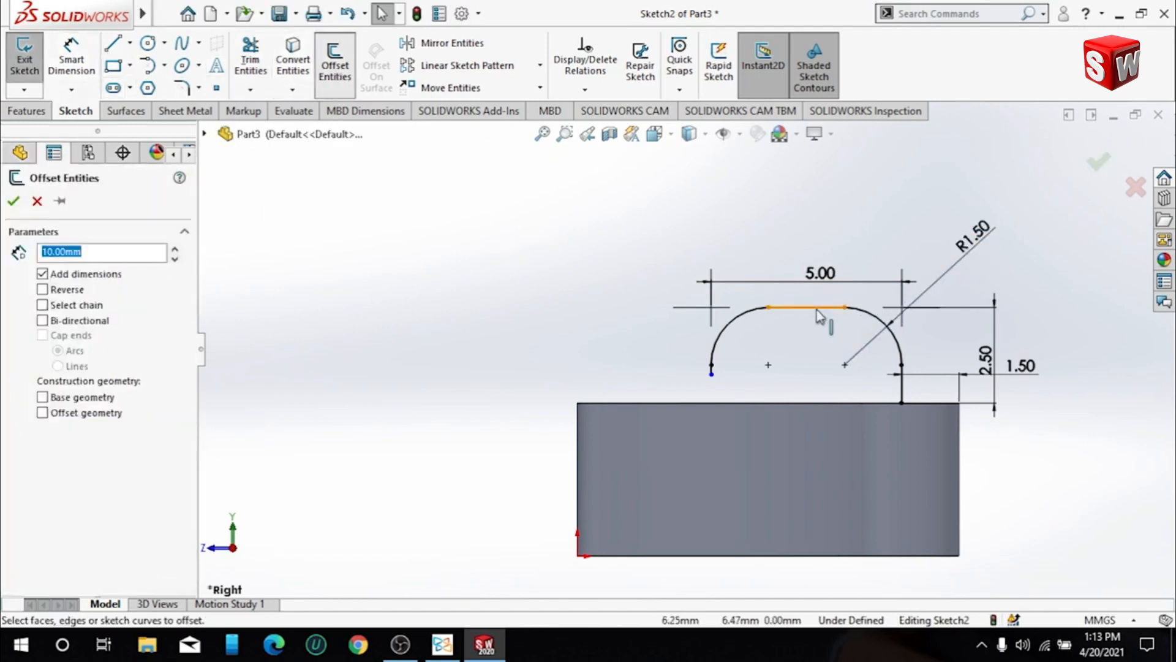
pyautogui.click(895, 341)
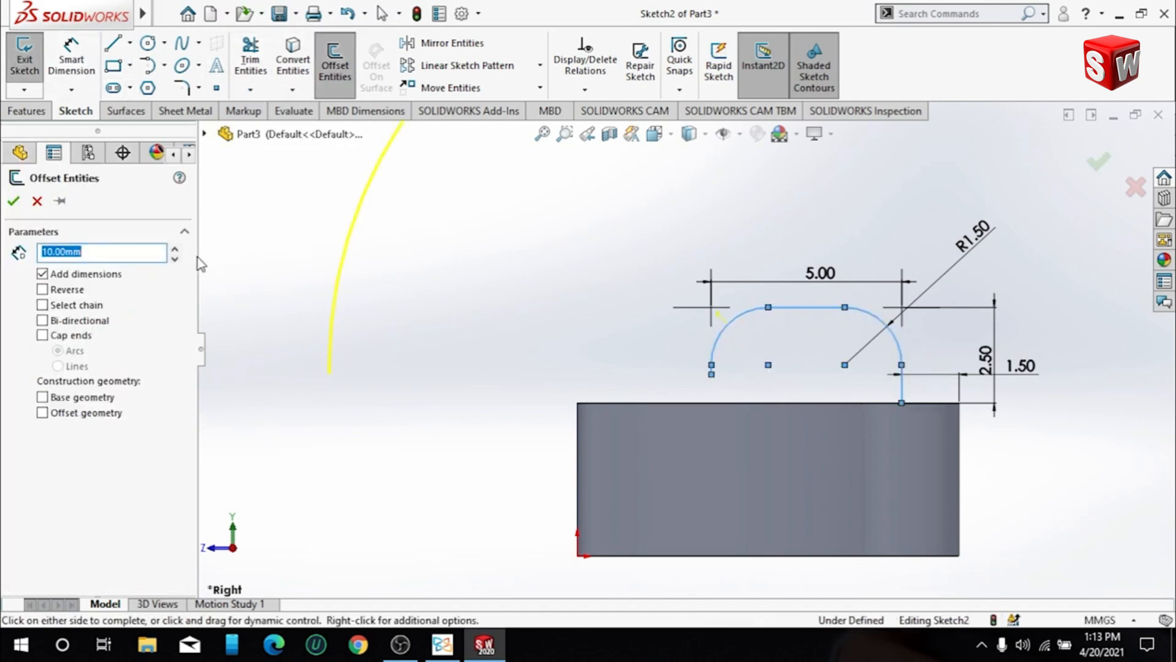
pyautogui.write('1')
pyautogui.press('Return')
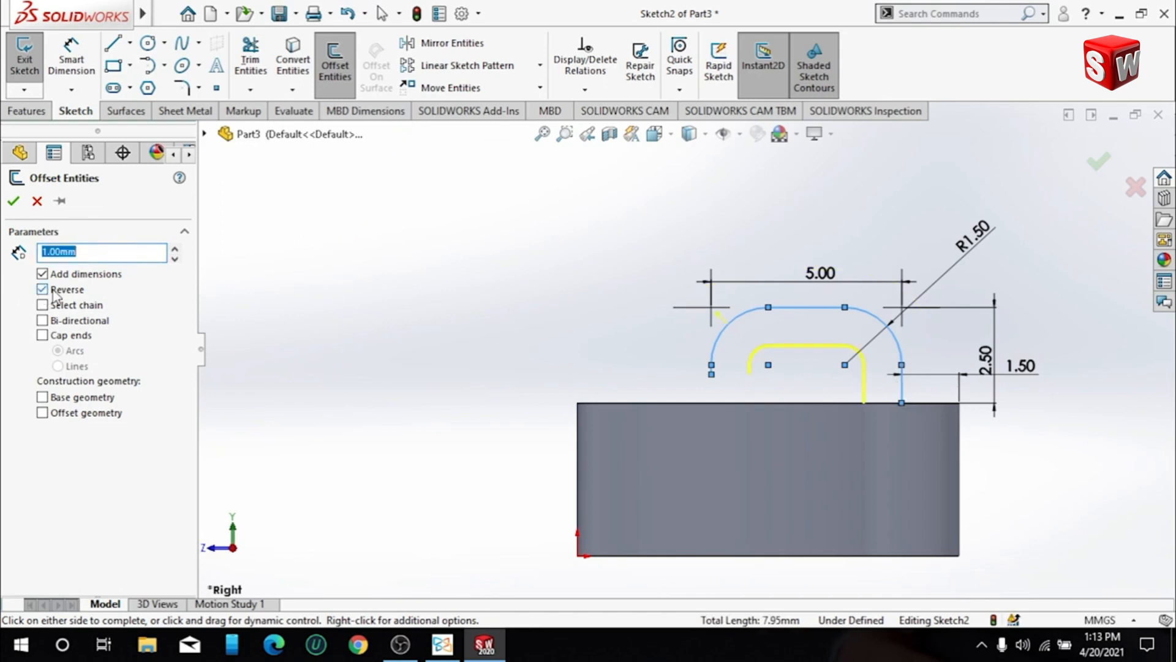
pyautogui.scroll(-3, 922, 367)
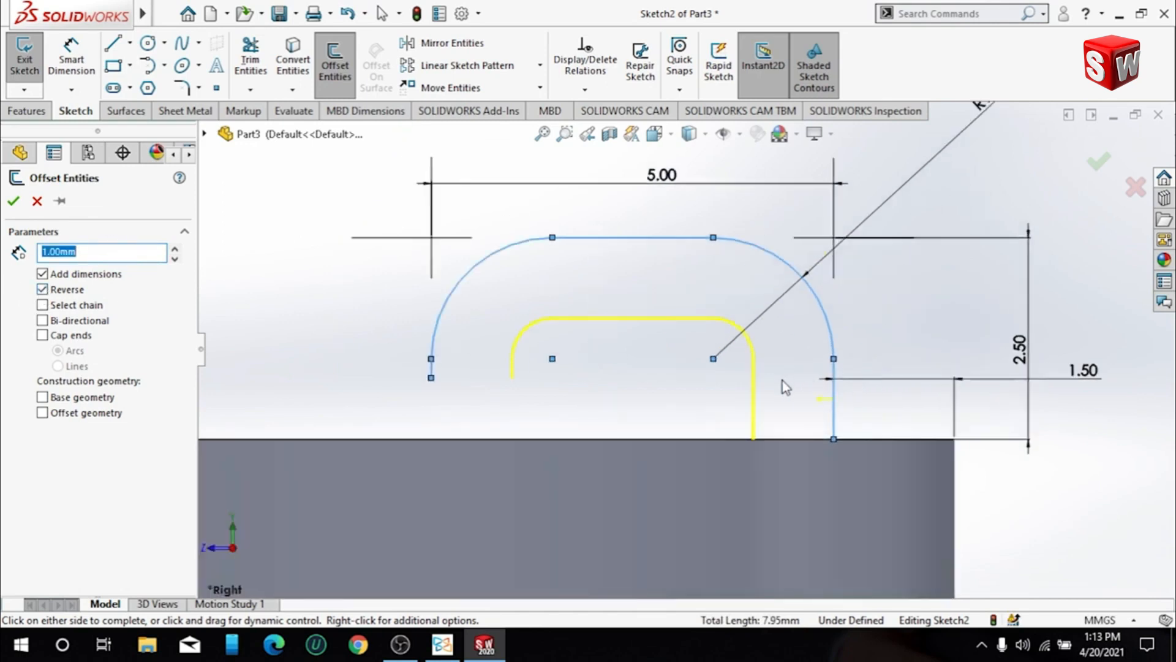
pyautogui.click(13, 201)
# - Close the hook profile with straight lines joining the inner and outer paths at the block's top edge and at the free end
pyautogui.click(112, 43)
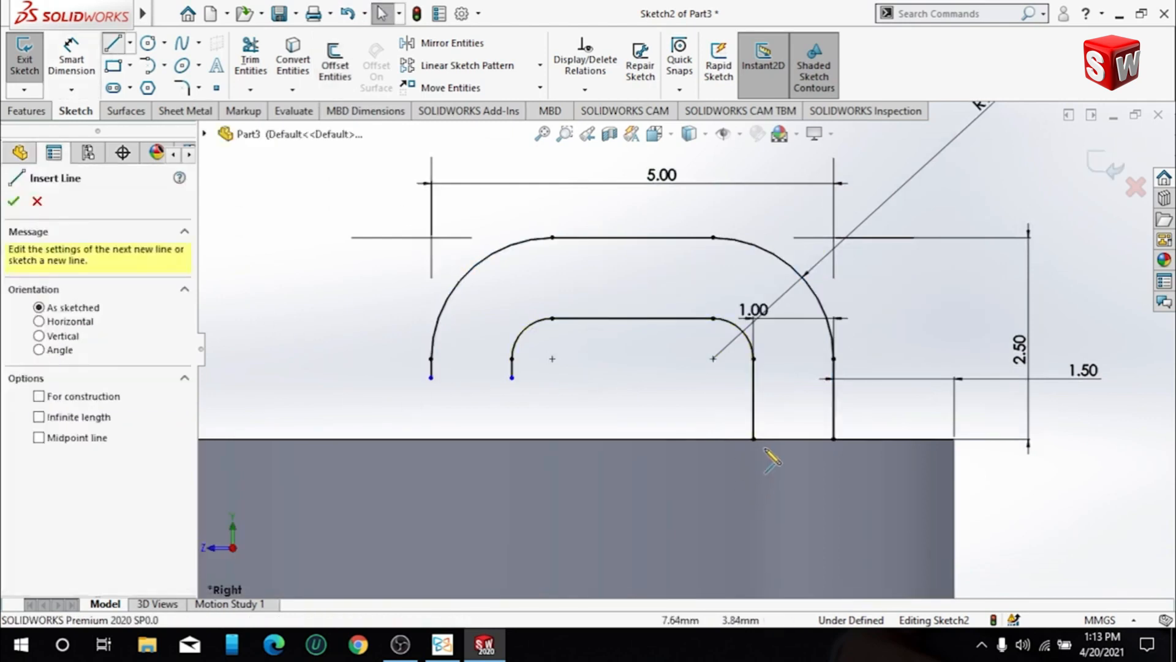
pyautogui.moveTo(826, 444); pyautogui.dragTo(834, 438)
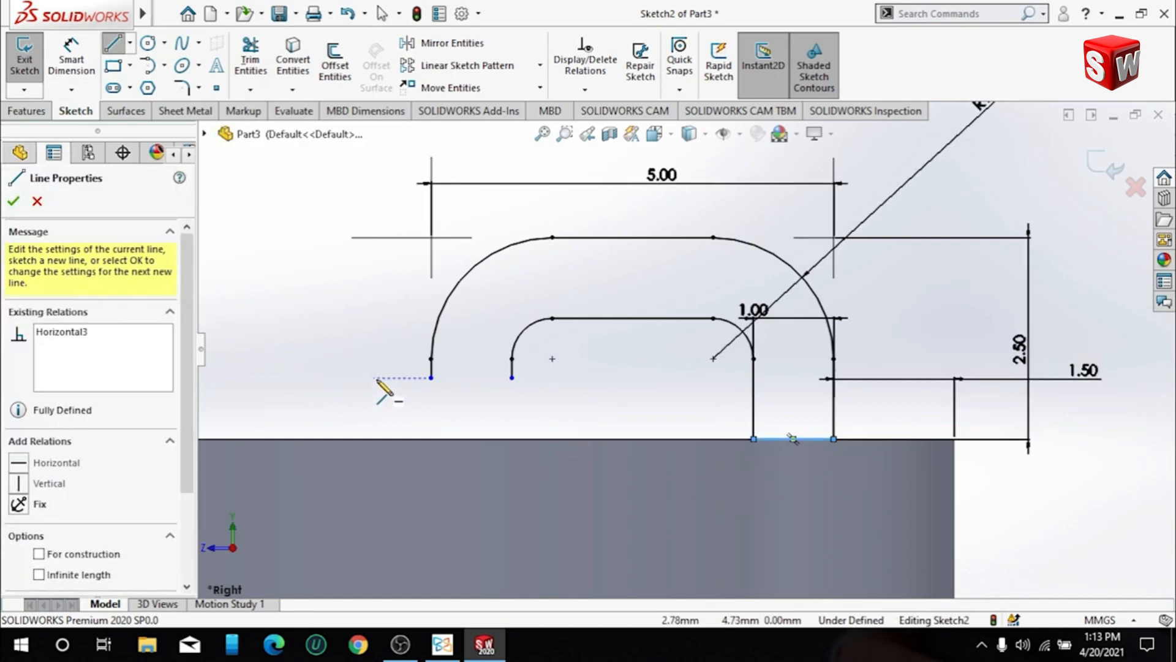
pyautogui.click(432, 378)
pyautogui.click(512, 378)
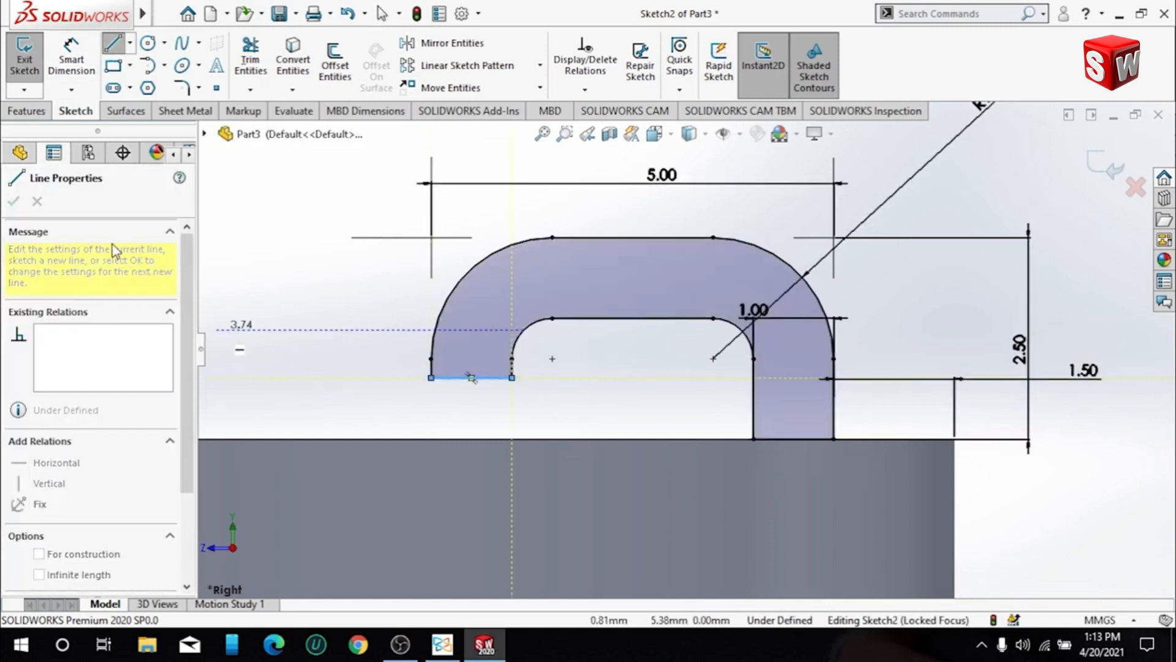
pyautogui.press('Escape')
# - Dimension the gap between the hook's free end and the block's top edge as 0.5 mm
pyautogui.click(71, 59)
pyautogui.click(491, 378)
pyautogui.click(512, 440)
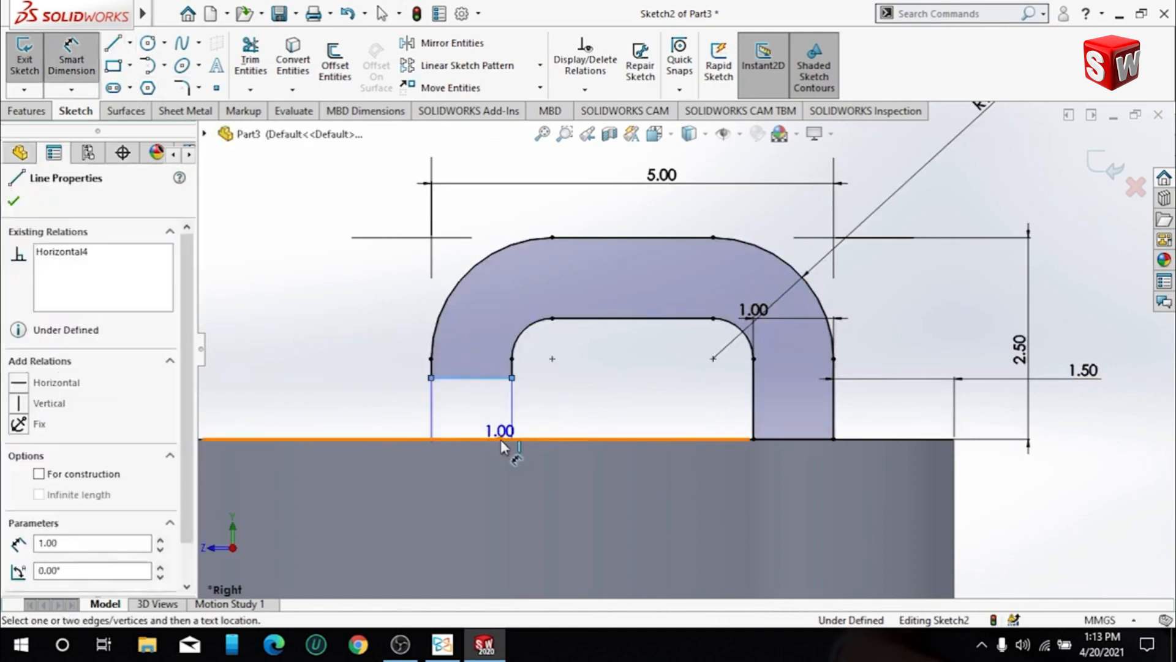
pyautogui.click(417, 404)
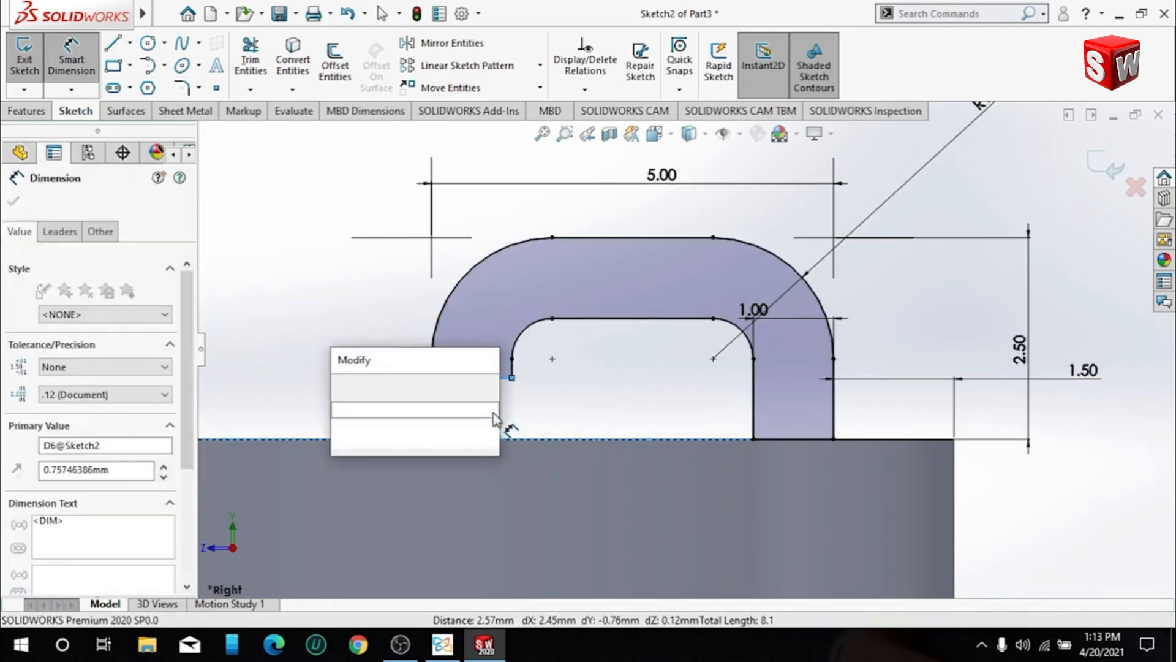
pyautogui.write('0.5')
pyautogui.press('Return')
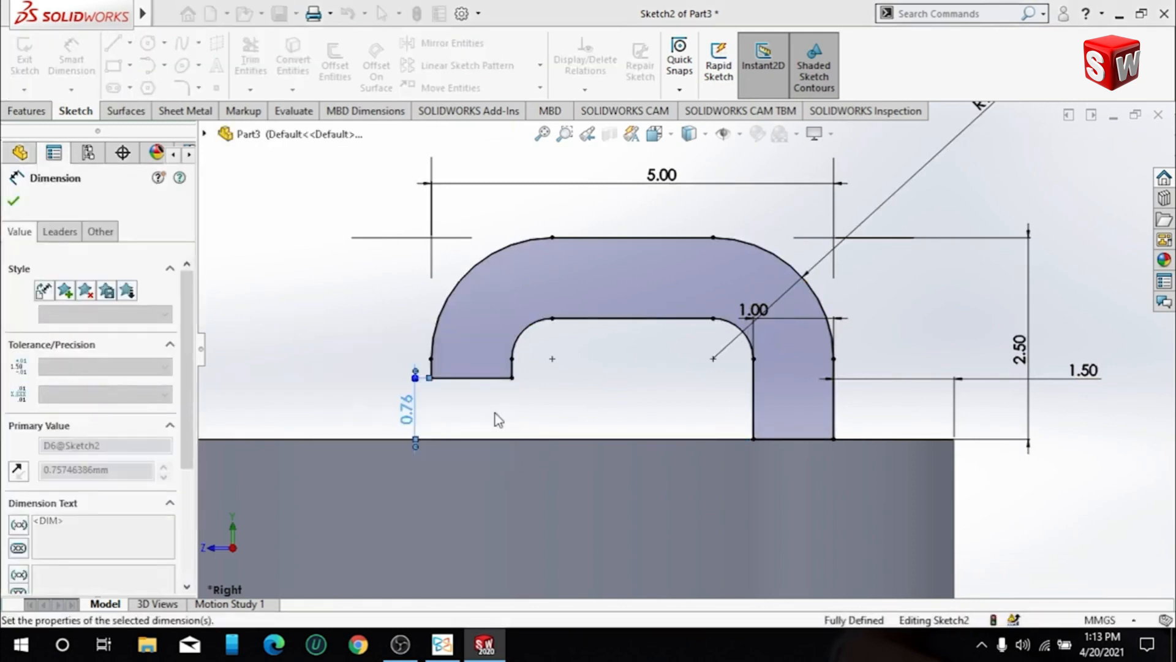
pyautogui.click(13, 201)
# - Extrude the closed hook profile as a boss 2 mm with the Mid Plane end condition, merged with the block
pyautogui.scroll(3, 494, 367)
pyautogui.moveTo(507, 379)
pyautogui.mouseDown(button='middle')
pyautogui.moveTo(557, 454)
pyautogui.moveTo(581, 541)
pyautogui.mouseUp(button='middle')
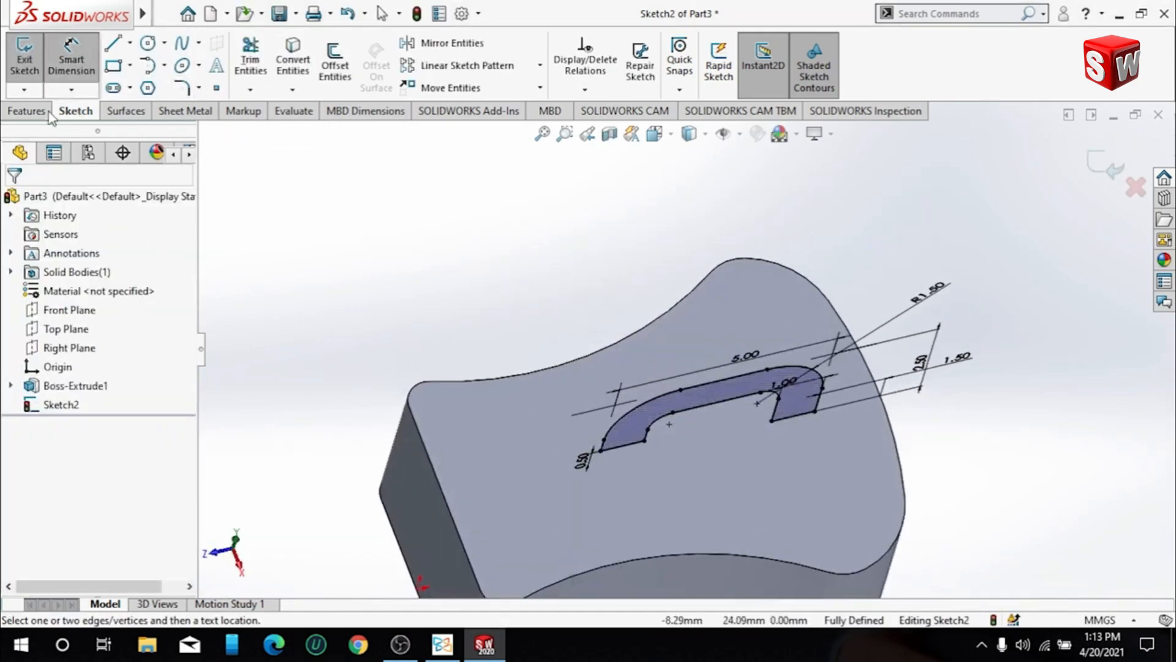
pyautogui.click(27, 111)
pyautogui.click(32, 59)
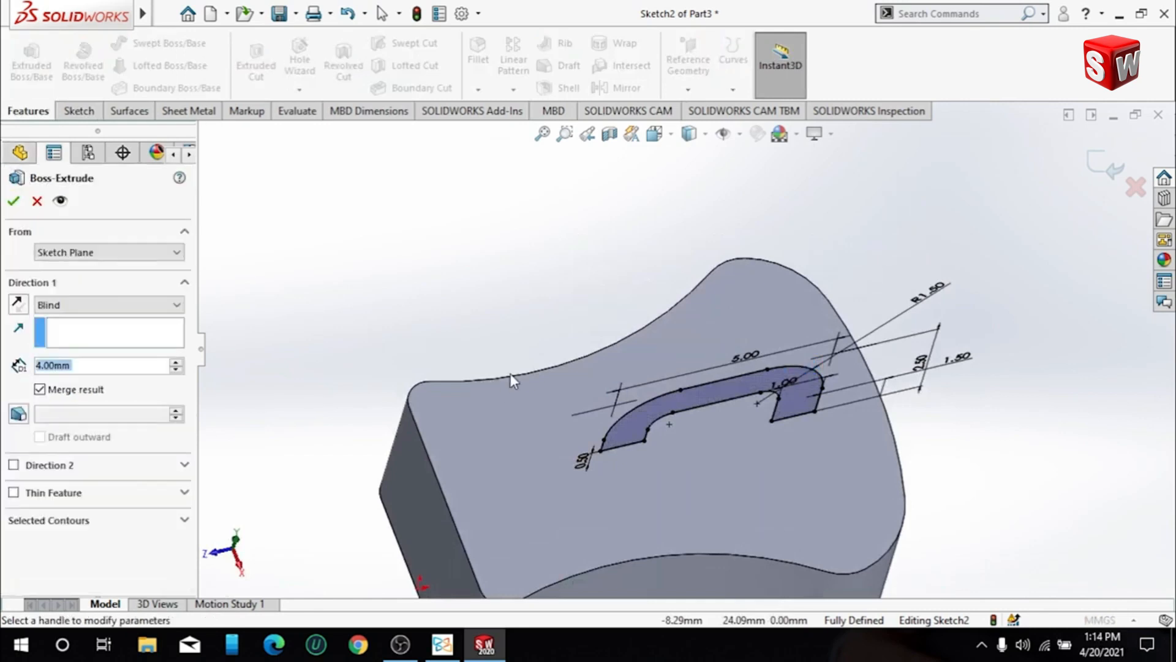
pyautogui.click(107, 305)
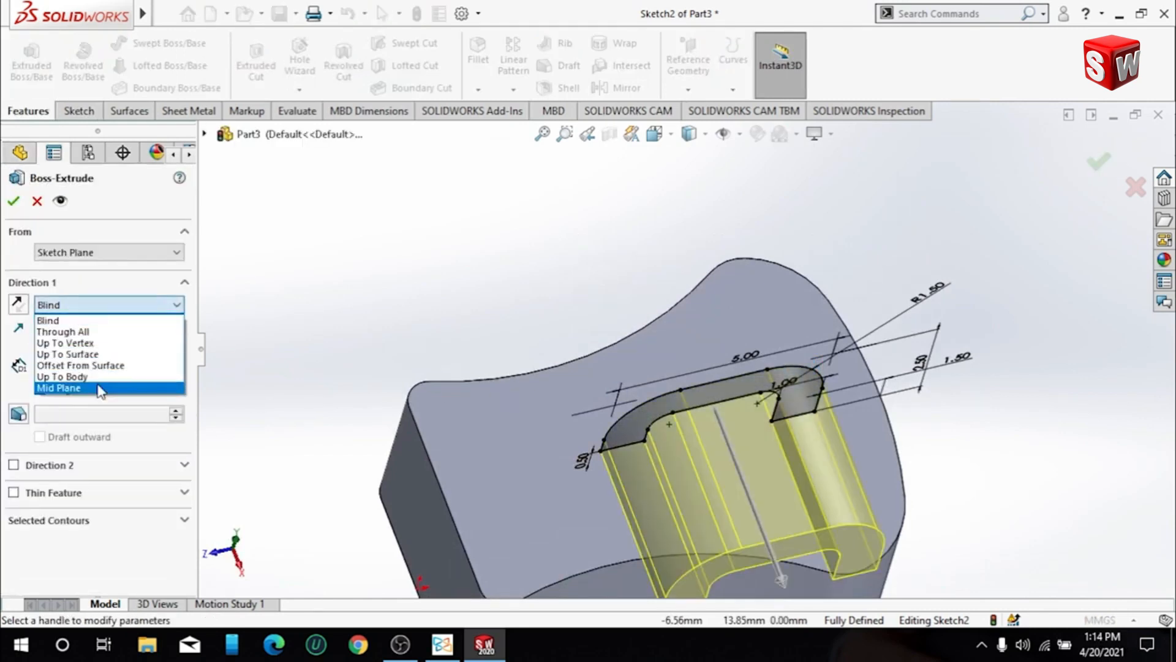
pyautogui.click(74, 388)
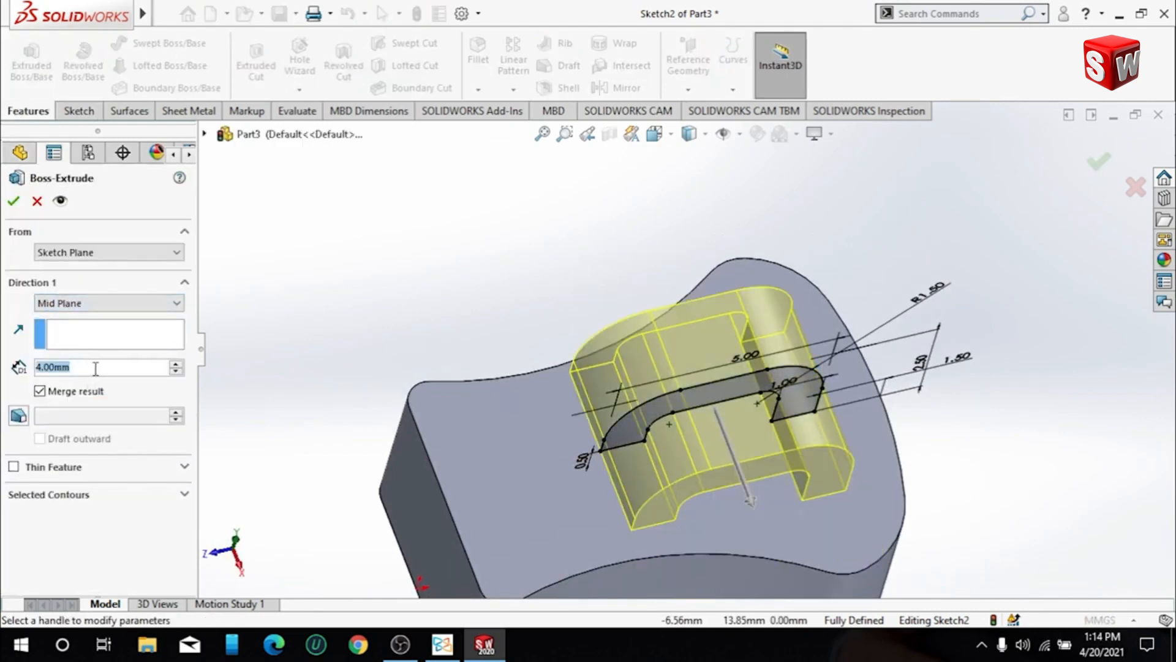
pyautogui.write('2')
pyautogui.press('Return')
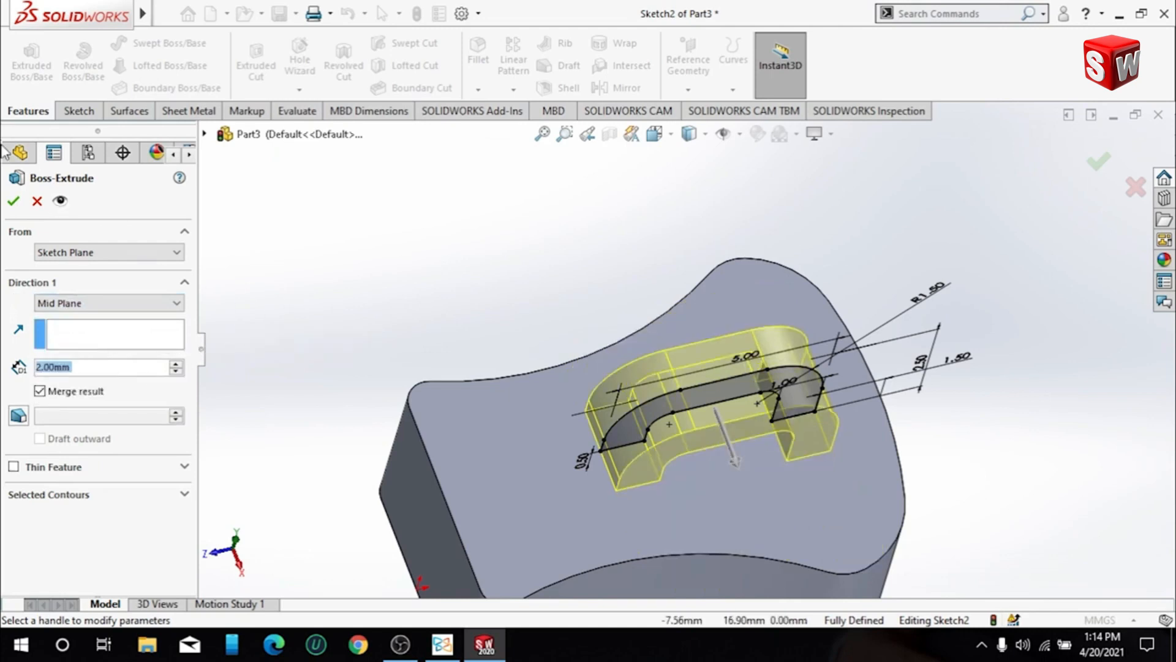
pyautogui.click(14, 199)
# - Start a symmetric 0.5 mm fillet on the hook's outer side edge, with tangent propagation
pyautogui.moveTo(797, 466); pyautogui.dragTo(924, 501, button='middle')
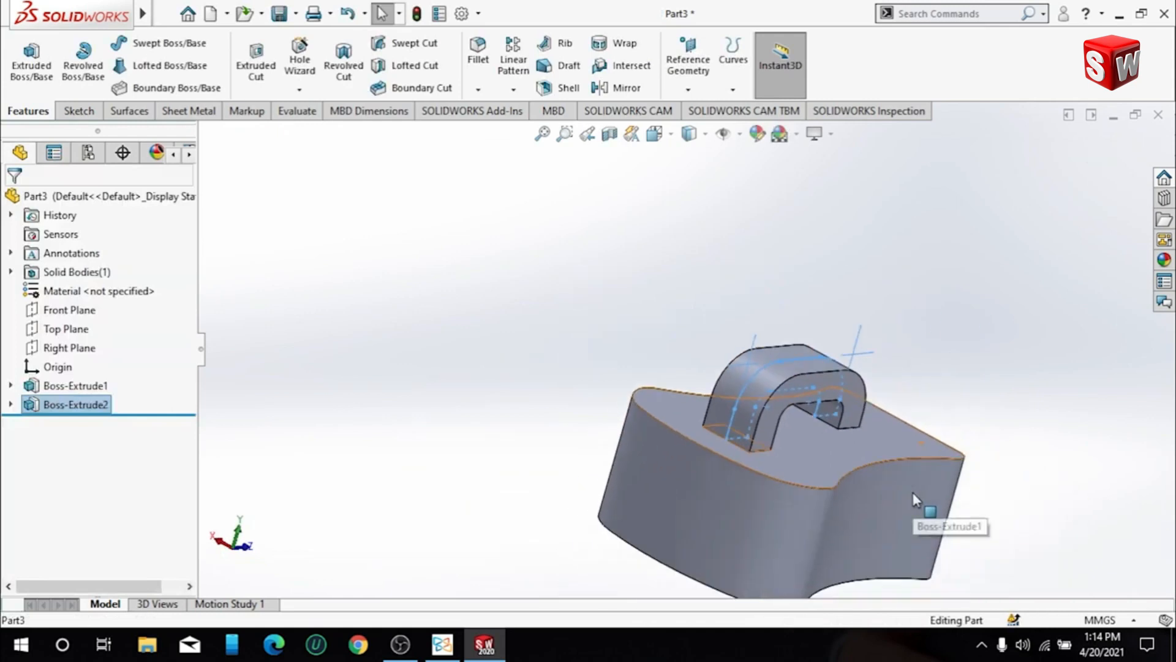
pyautogui.scroll(-4, 828, 392)
pyautogui.moveTo(763, 405); pyautogui.dragTo(812, 458, button='middle')
pyautogui.click(82, 117)
pyautogui.click(37, 114)
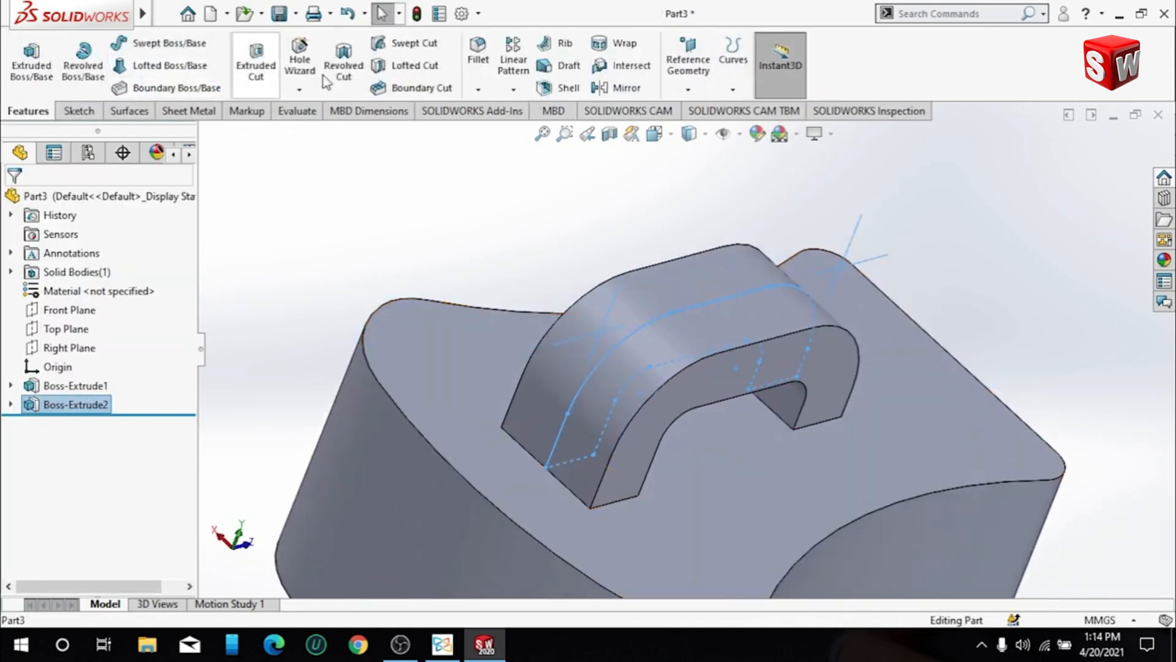
pyautogui.click(481, 61)
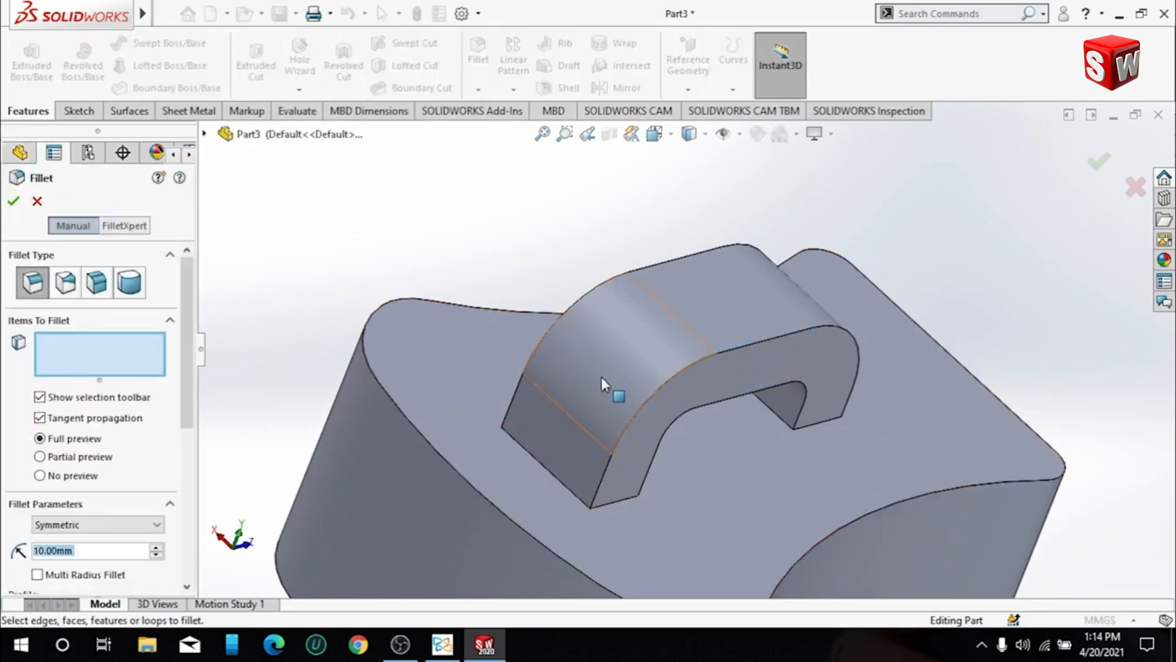
pyautogui.click(713, 355)
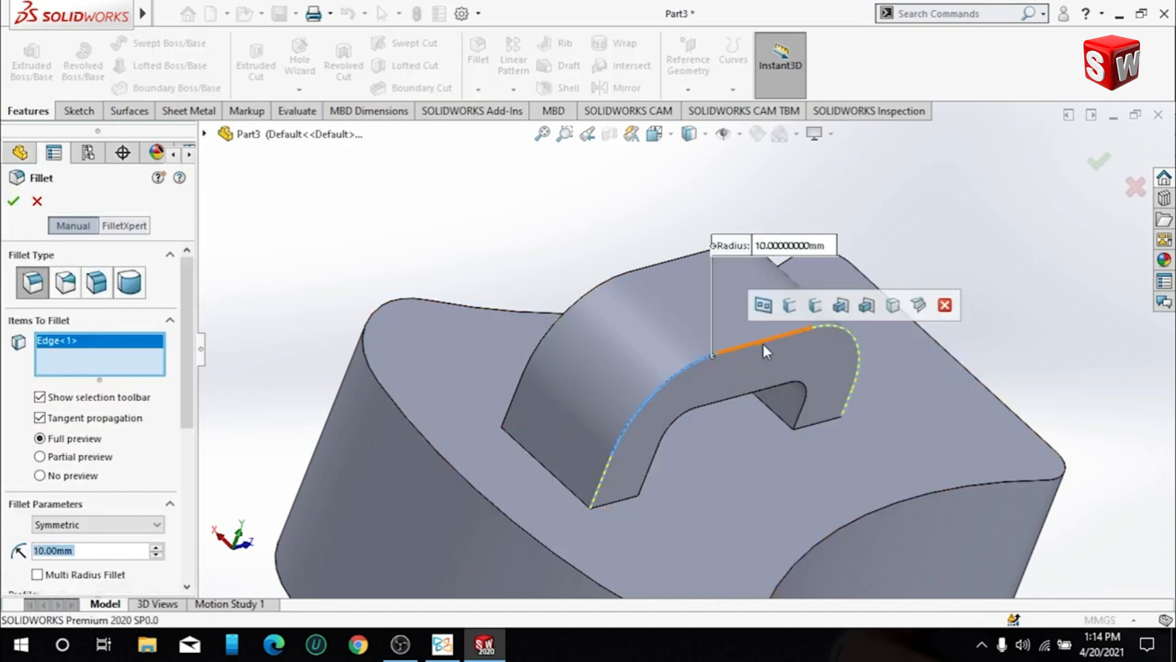
pyautogui.write('0.5')
pyautogui.press('Return')
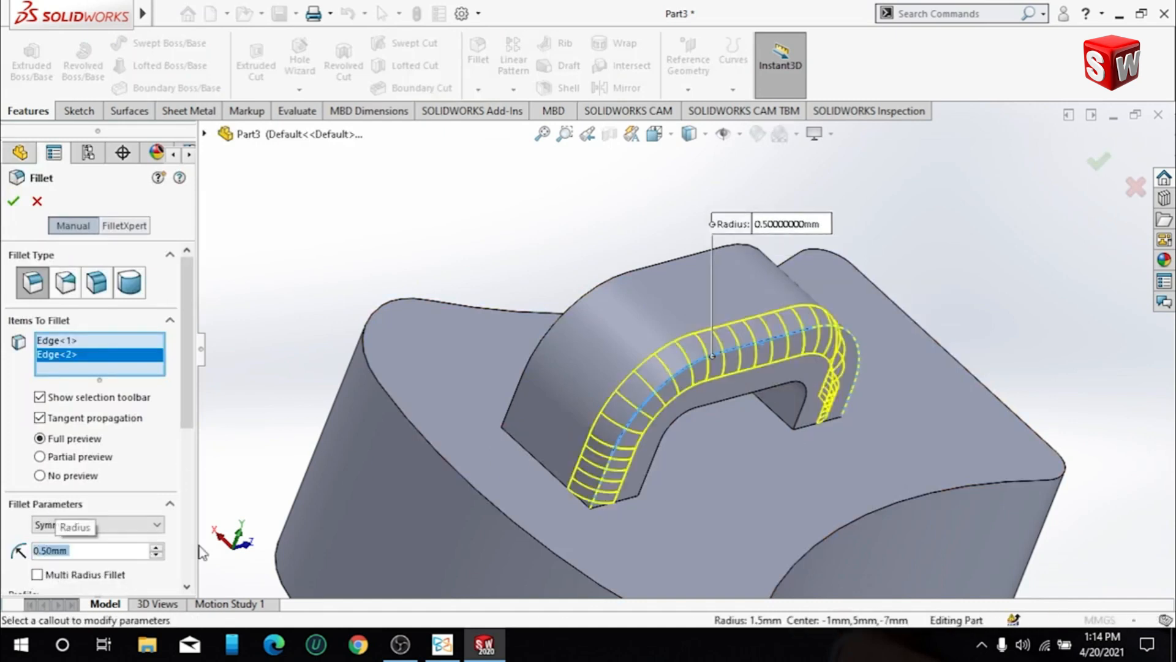
# - Add the hook's remaining inner and outer long edges to the 0.5 mm fillet, excluding the block face, and apply it
pyautogui.click(725, 399)
pyautogui.moveTo(707, 407); pyautogui.dragTo(766, 440, button='middle')
pyautogui.click(773, 458)
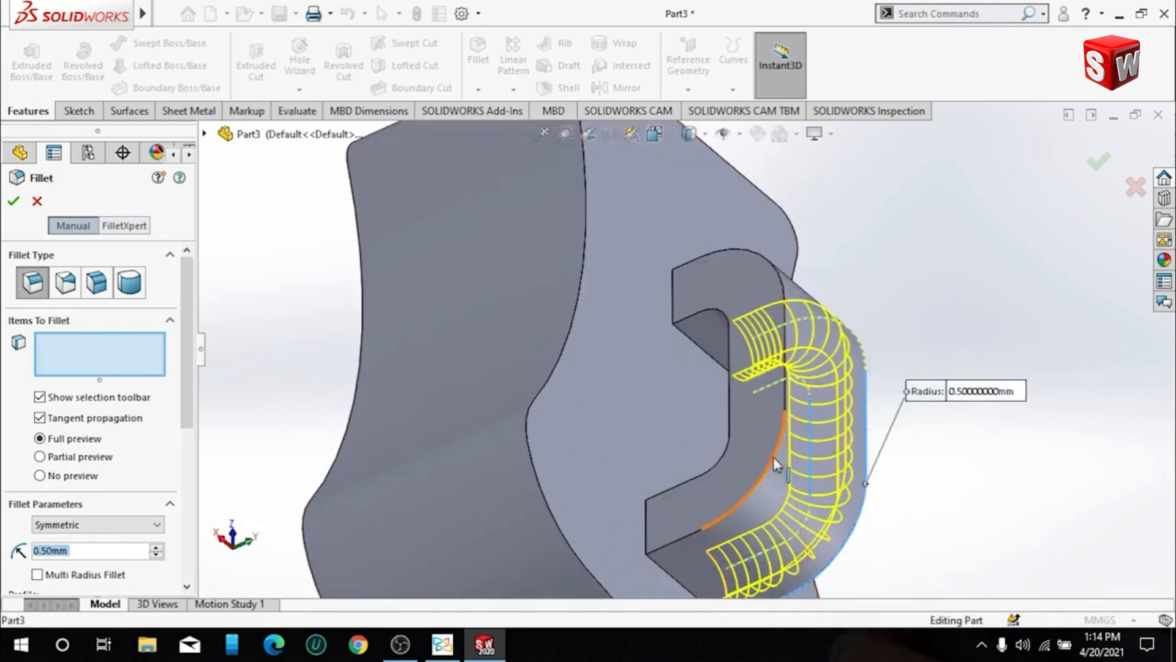
pyautogui.click(724, 450)
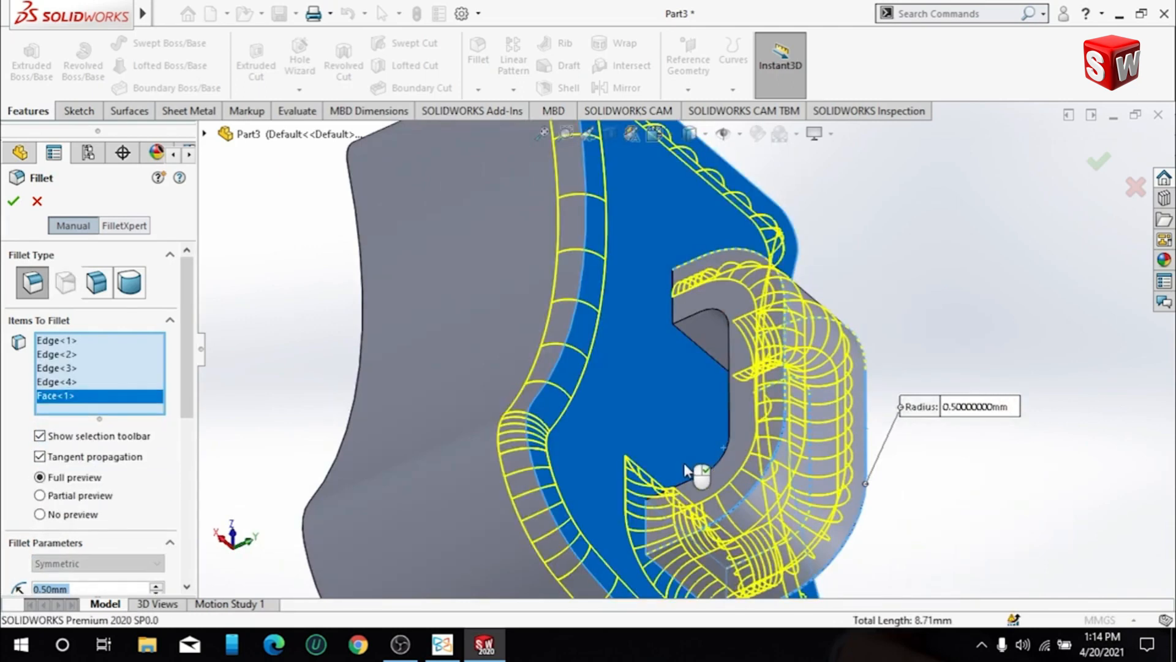
pyautogui.rightClick(129, 406)
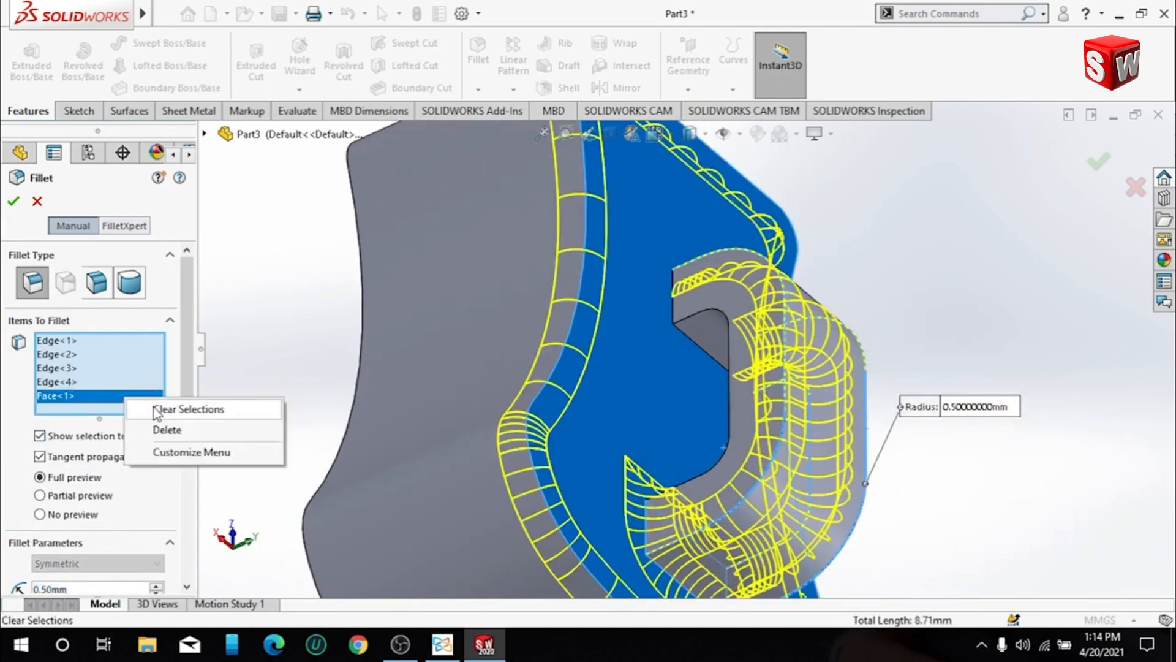
pyautogui.click(165, 429)
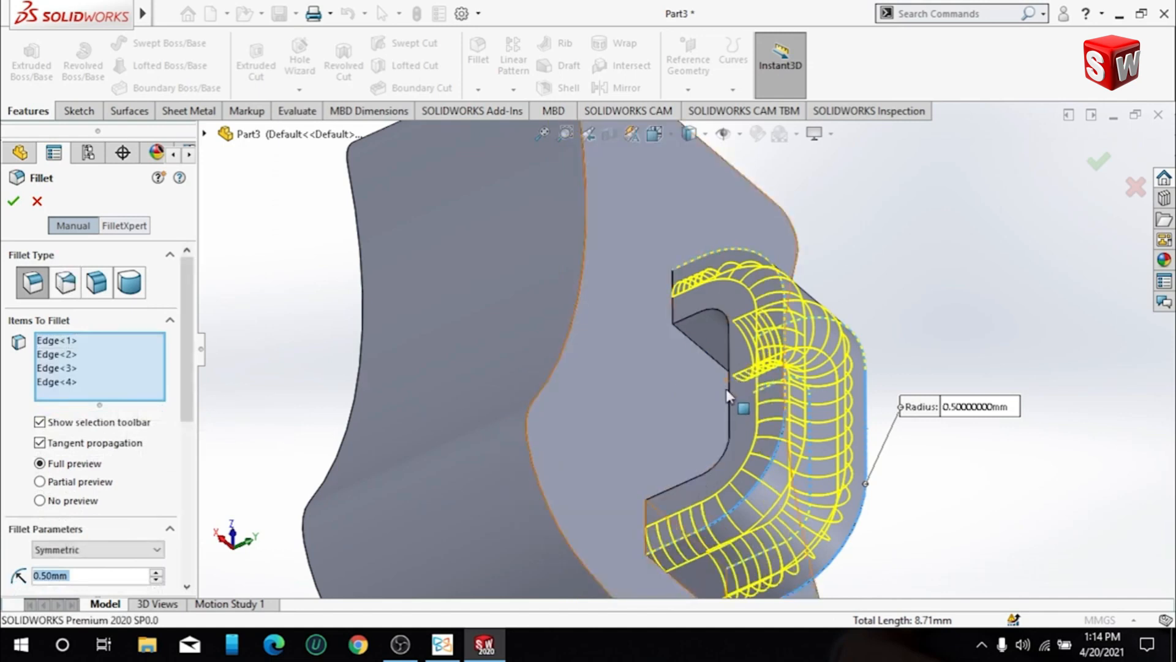
pyautogui.click(729, 394)
pyautogui.moveTo(733, 396); pyautogui.dragTo(573, 538, button='middle')
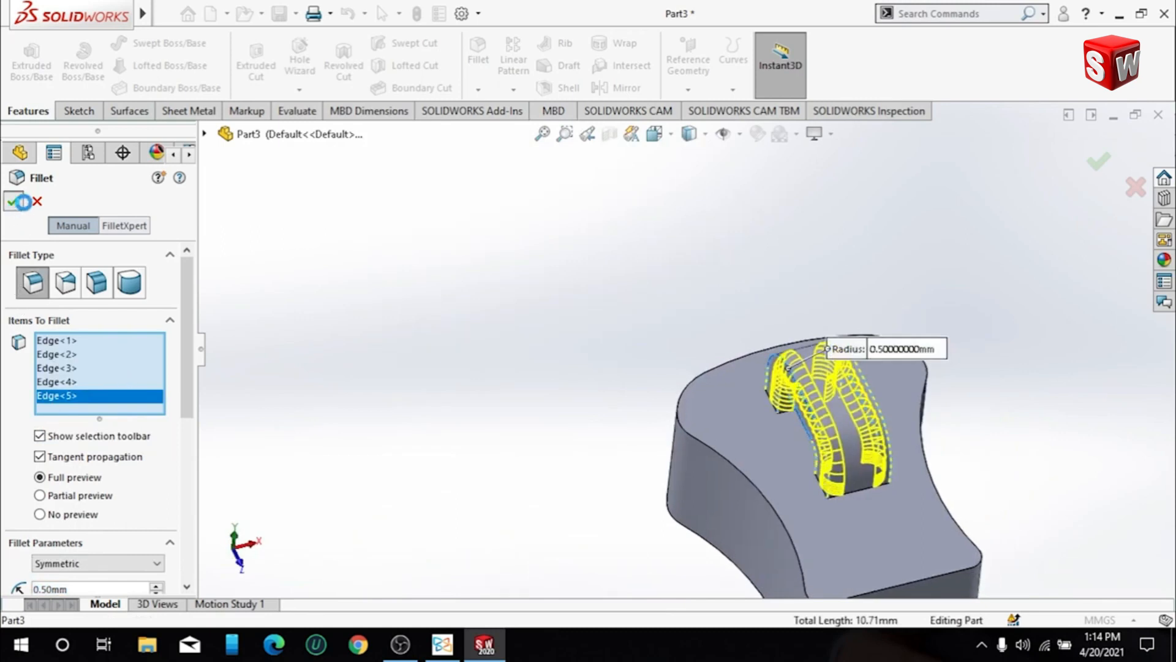
pyautogui.click(23, 202)
# - Orient the view normal to the block's top face
pyautogui.moveTo(982, 375); pyautogui.dragTo(874, 402, button='middle')
pyautogui.click(874, 402)
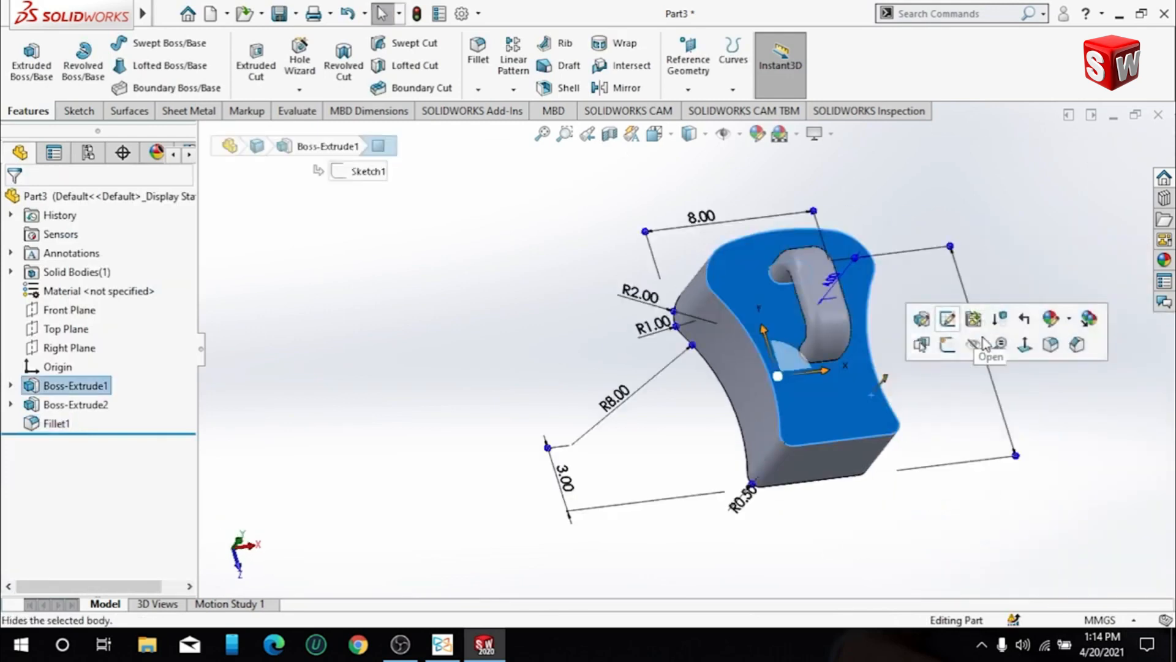
pyautogui.click(1000, 344)
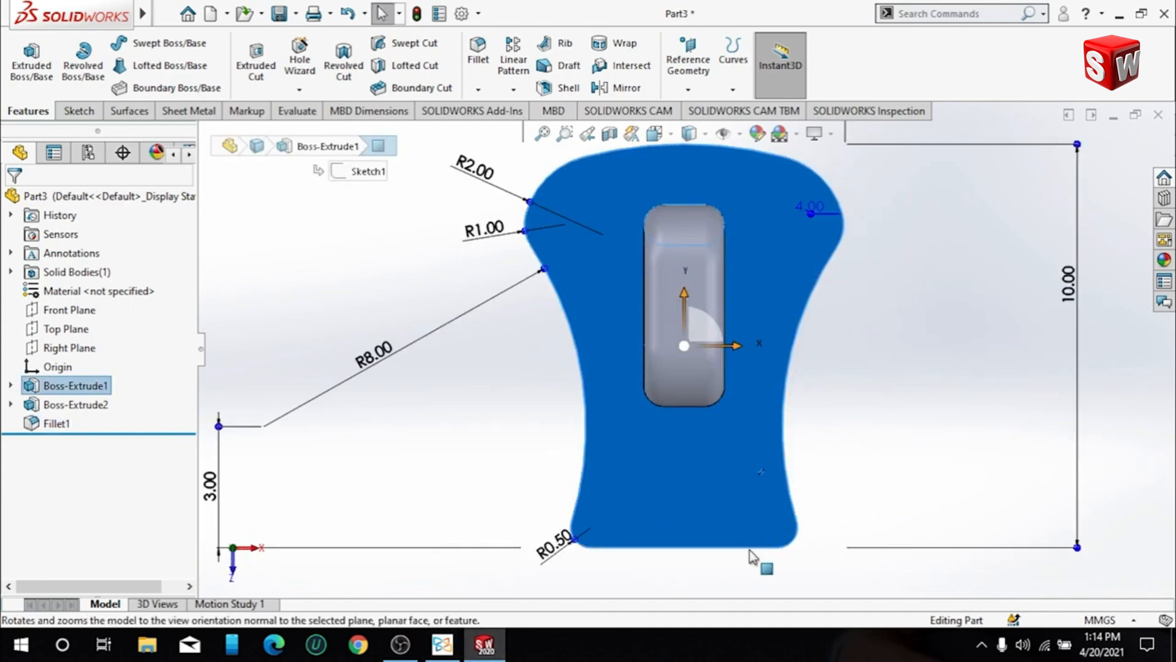
pyautogui.click(400, 645)
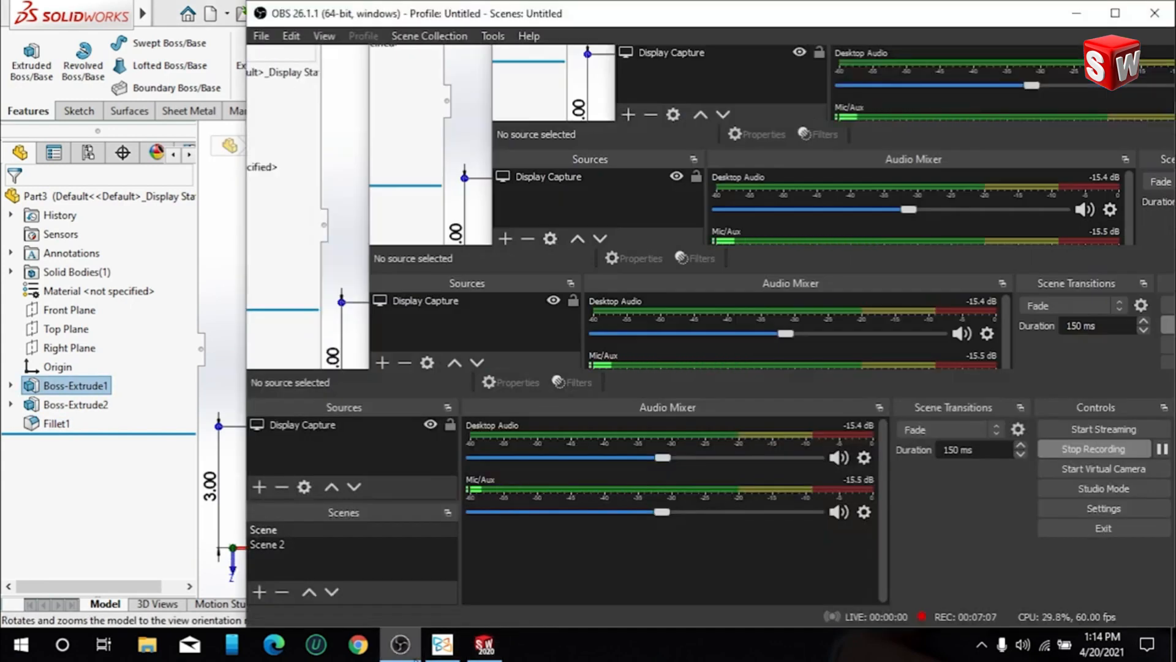
pyautogui.click(419, 654)
pyautogui.click(990, 331)
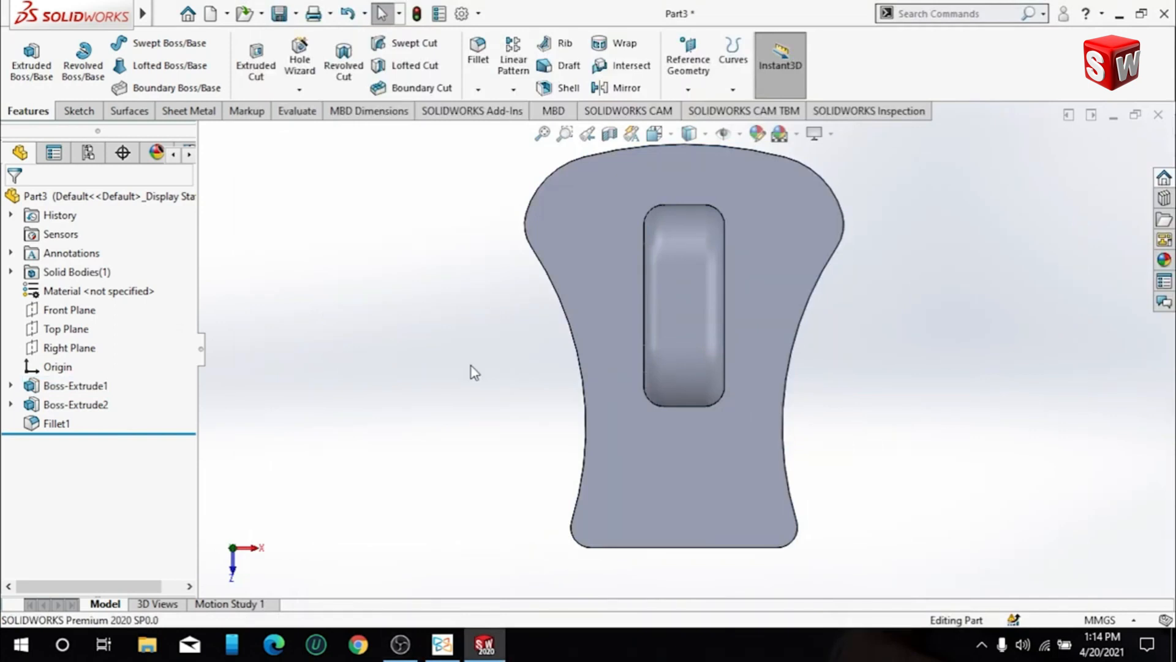
# - Make the block's base sketch visible in the model, leaving the empty Top Plane sketch
pyautogui.click(73, 329)
pyautogui.click(91, 300)
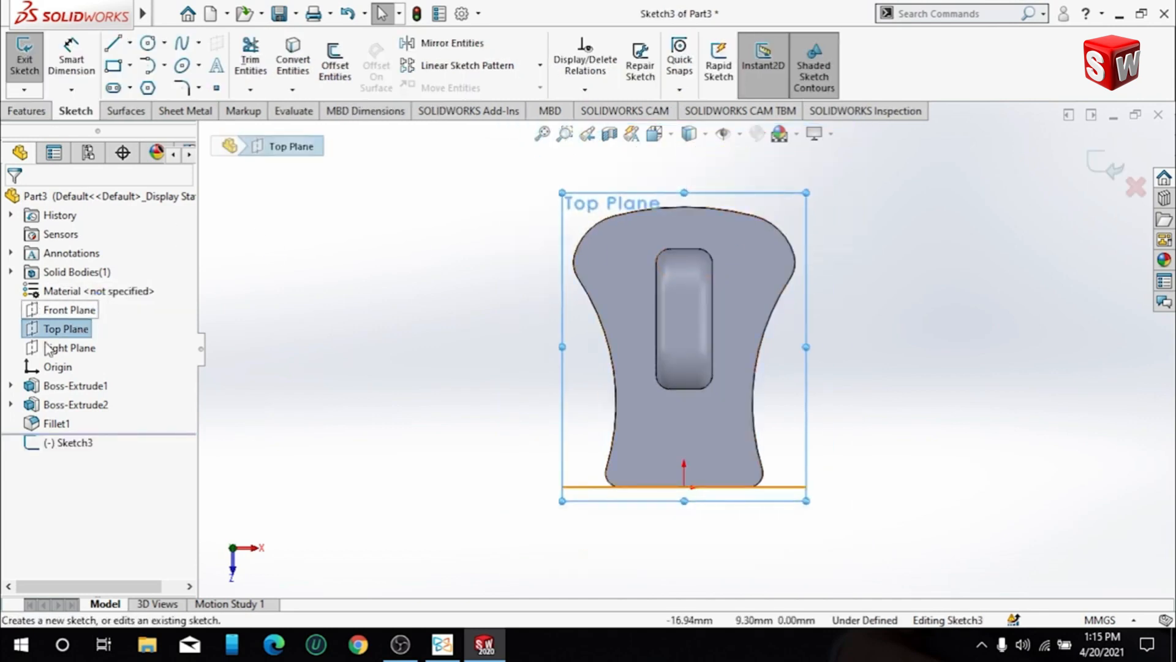
pyautogui.click(10, 386)
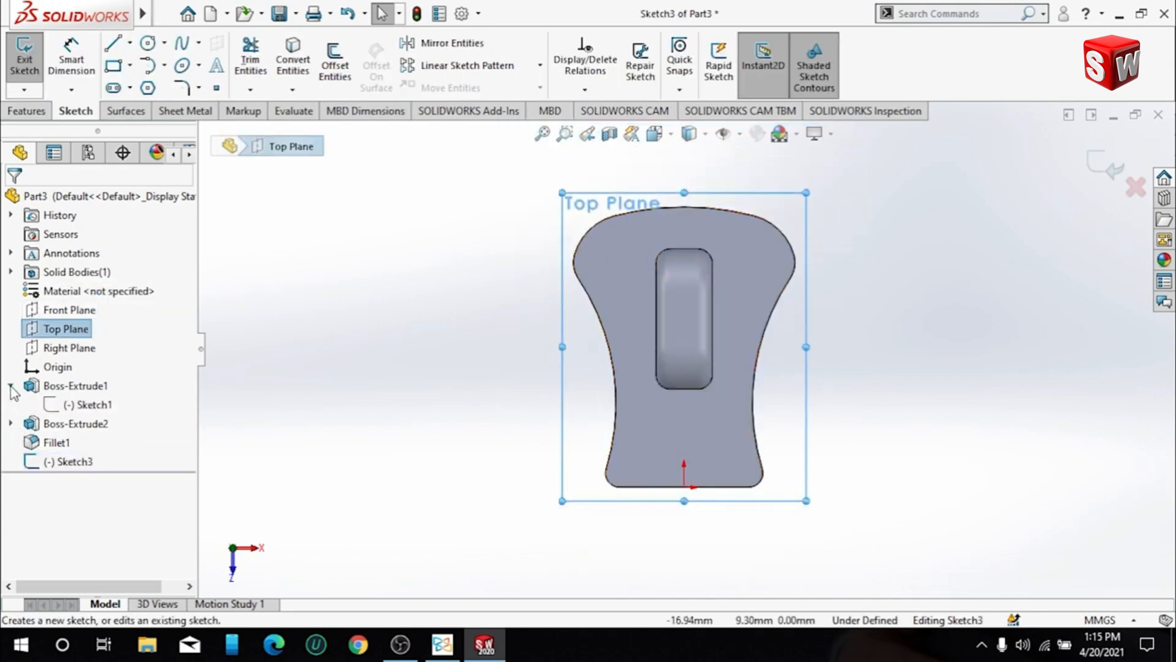
pyautogui.rightClick(70, 407)
pyautogui.click(86, 378)
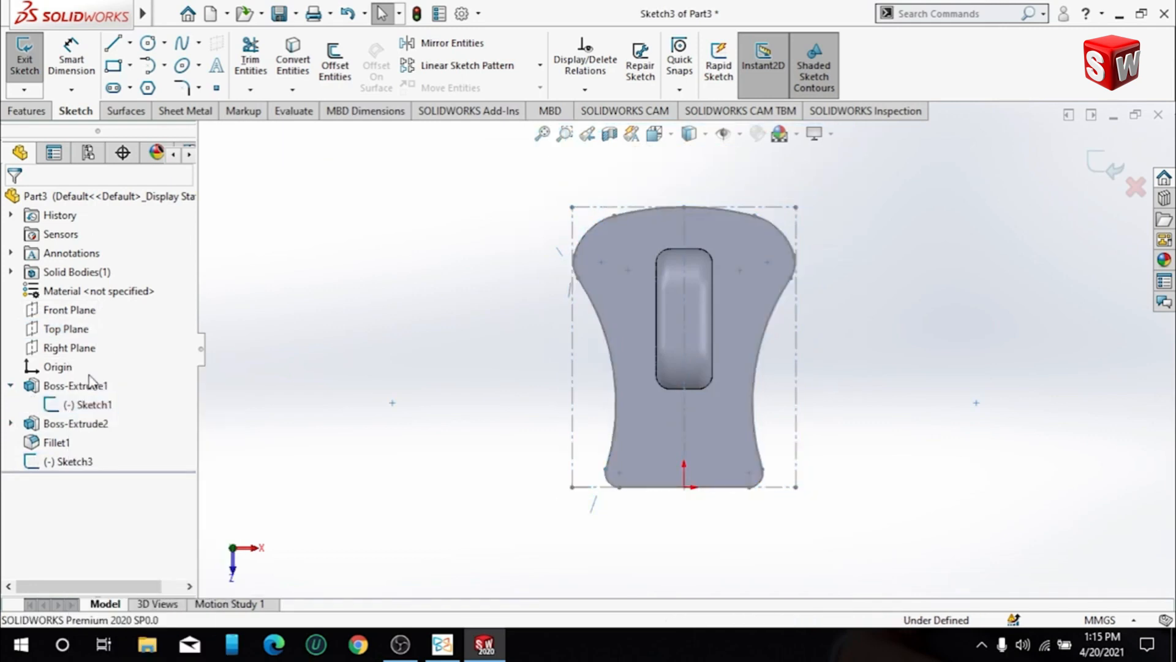
pyautogui.click(78, 333)
pyautogui.click(90, 307)
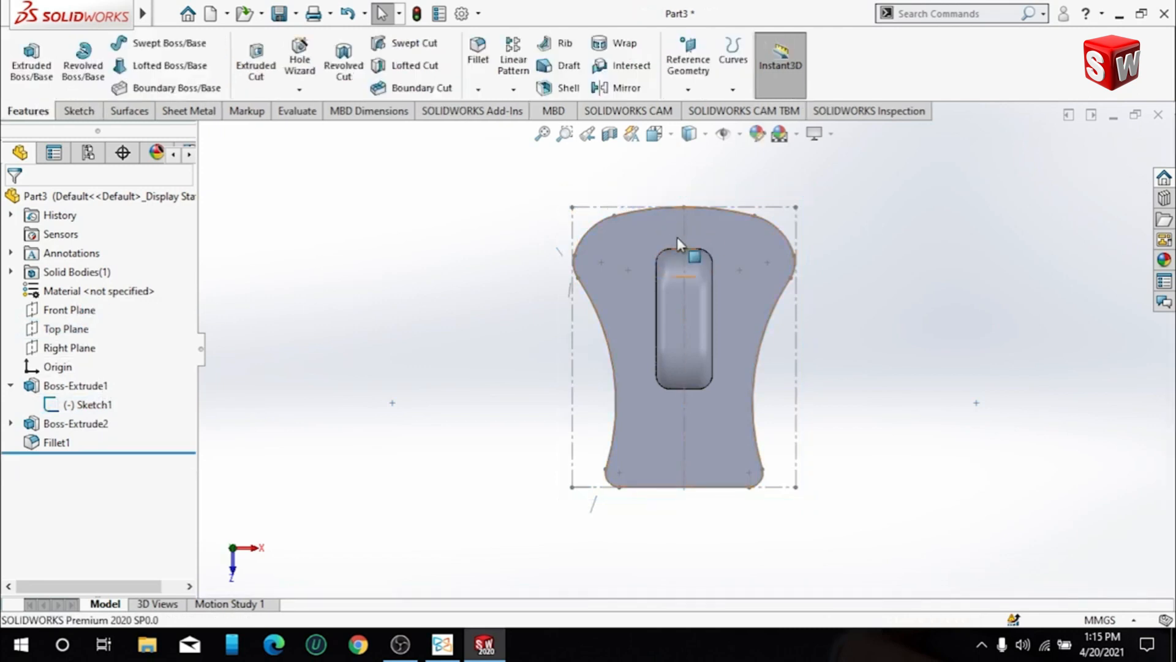
pyautogui.click(79, 112)
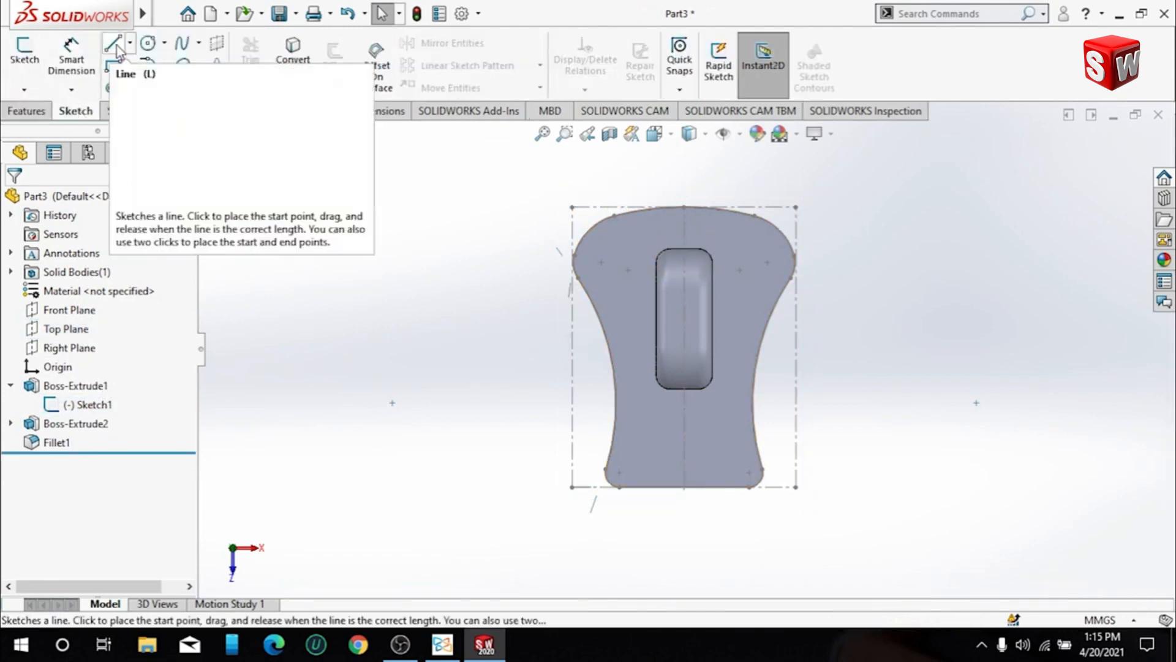
pyautogui.click(130, 42)
pyautogui.click(143, 62)
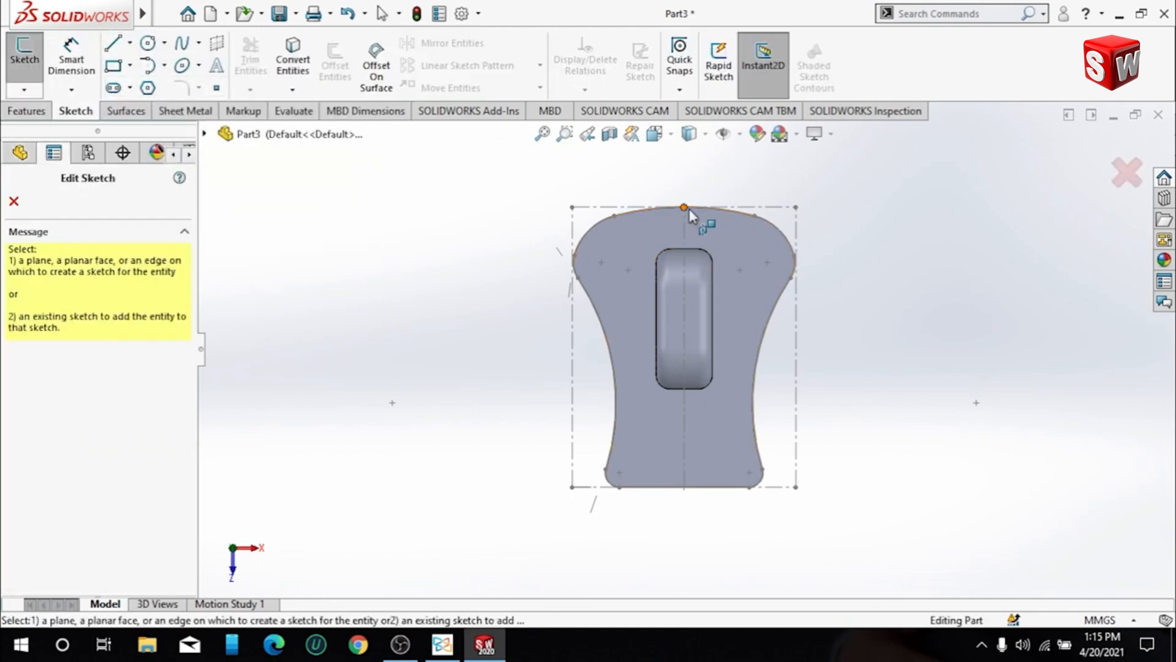
pyautogui.click(14, 201)
# - On a new Top Plane sketch, draw a vertical centerline about 7 mm long from the middle of the block's wide end toward the origin
pyautogui.click(66, 328)
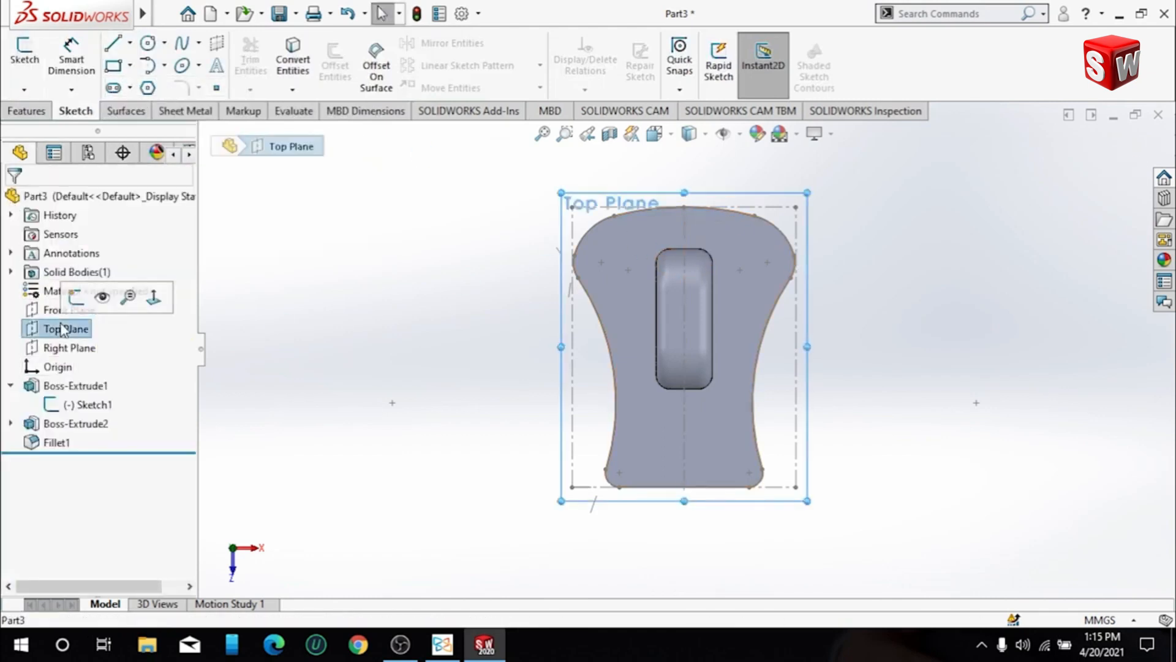
pyautogui.click(77, 297)
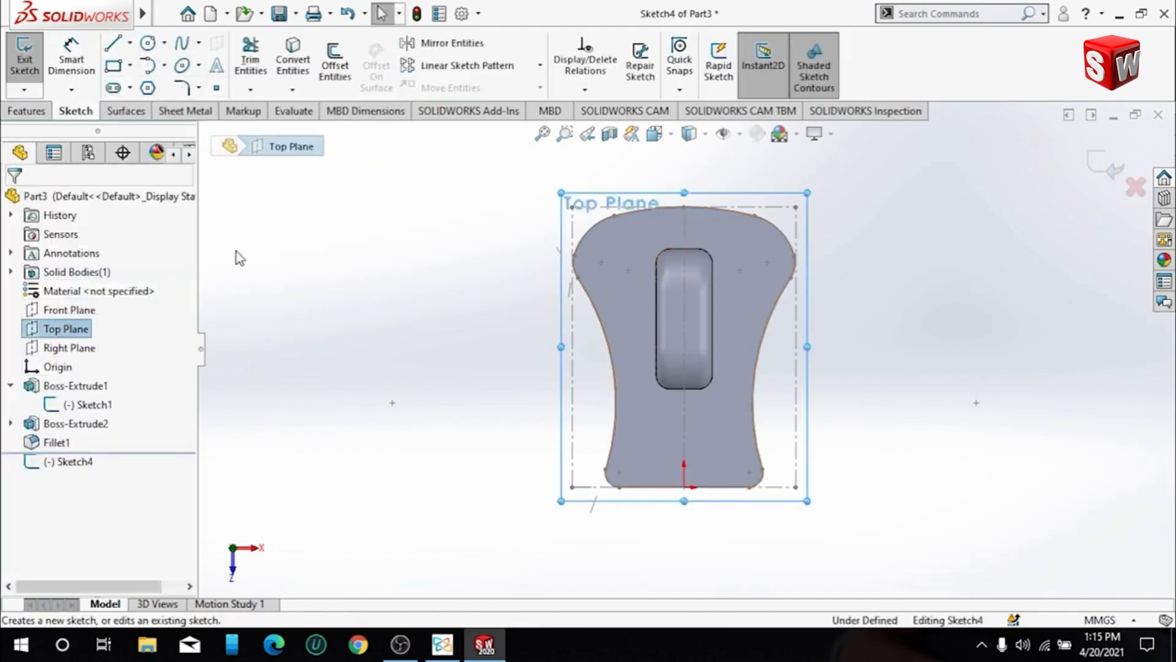
pyautogui.click(129, 43)
pyautogui.click(154, 84)
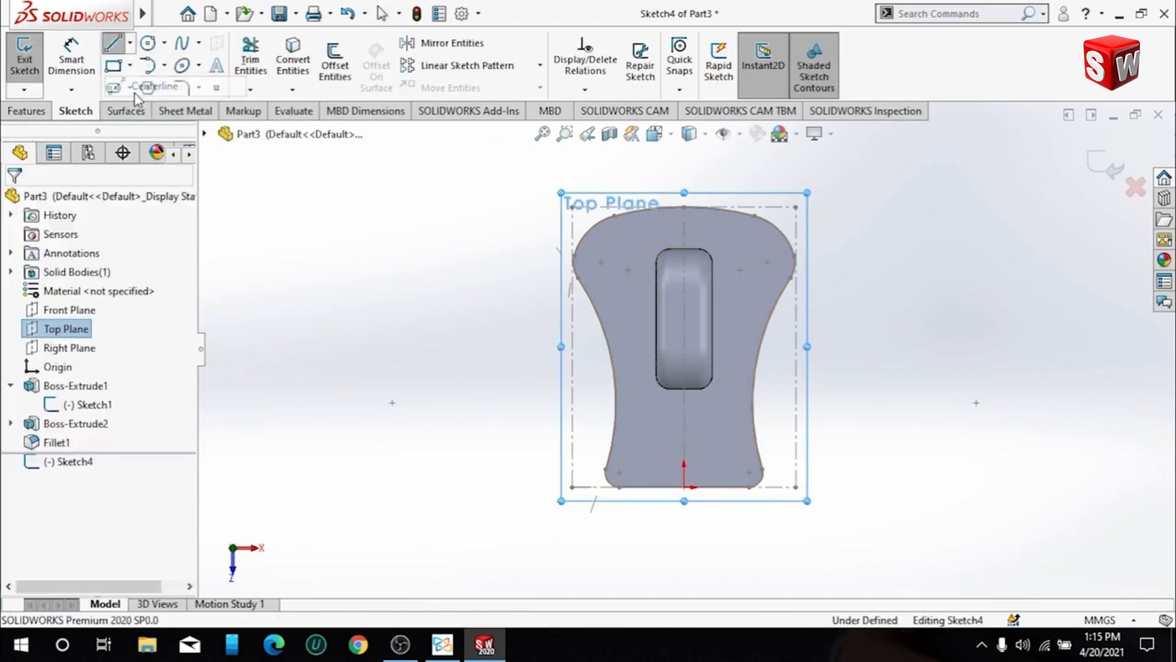
pyautogui.click(685, 207)
pyautogui.doubleClick(684, 402)
pyautogui.press('Escape')
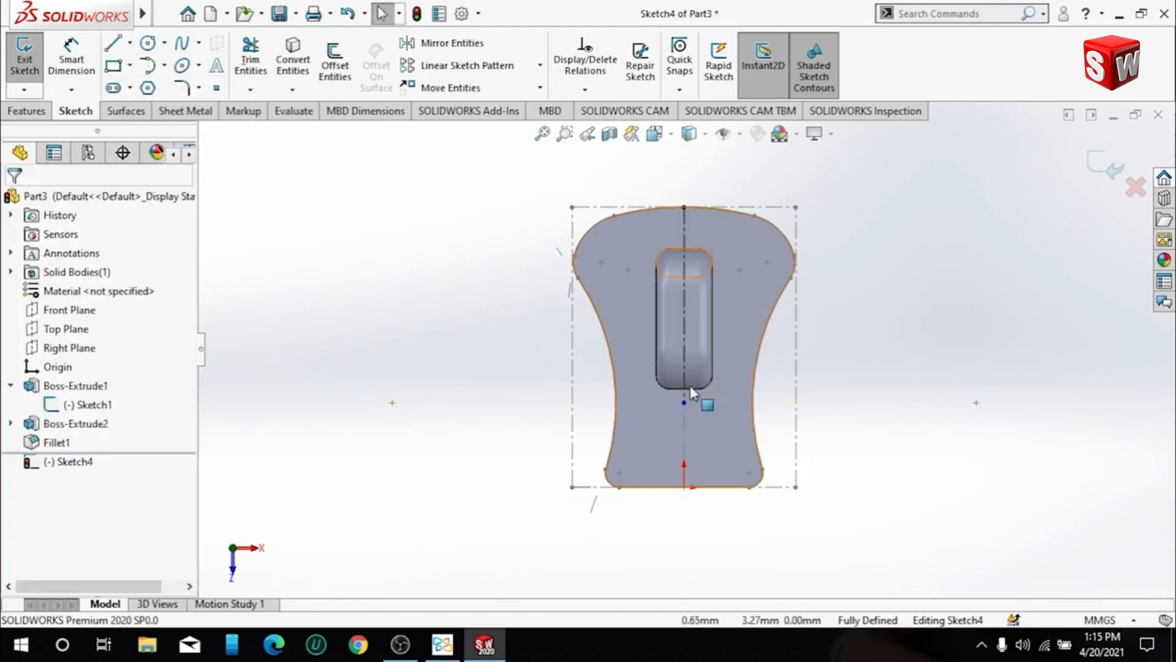
# - Dimension the centerline's length as 7 mm
pyautogui.click(57, 51)
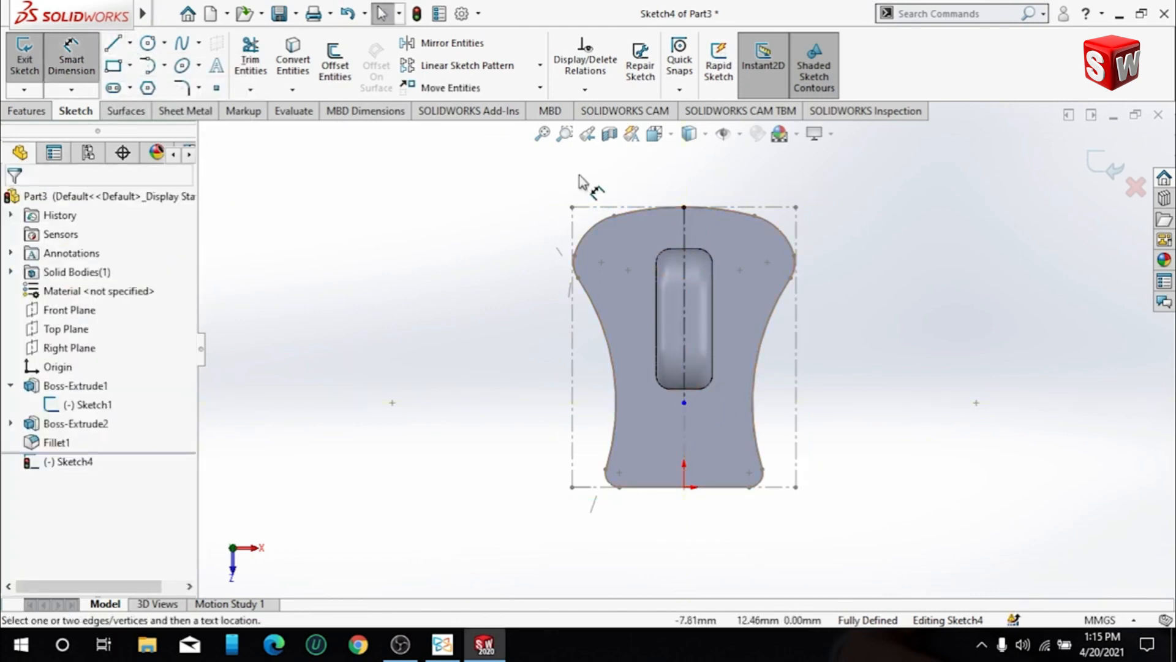
pyautogui.click(682, 239)
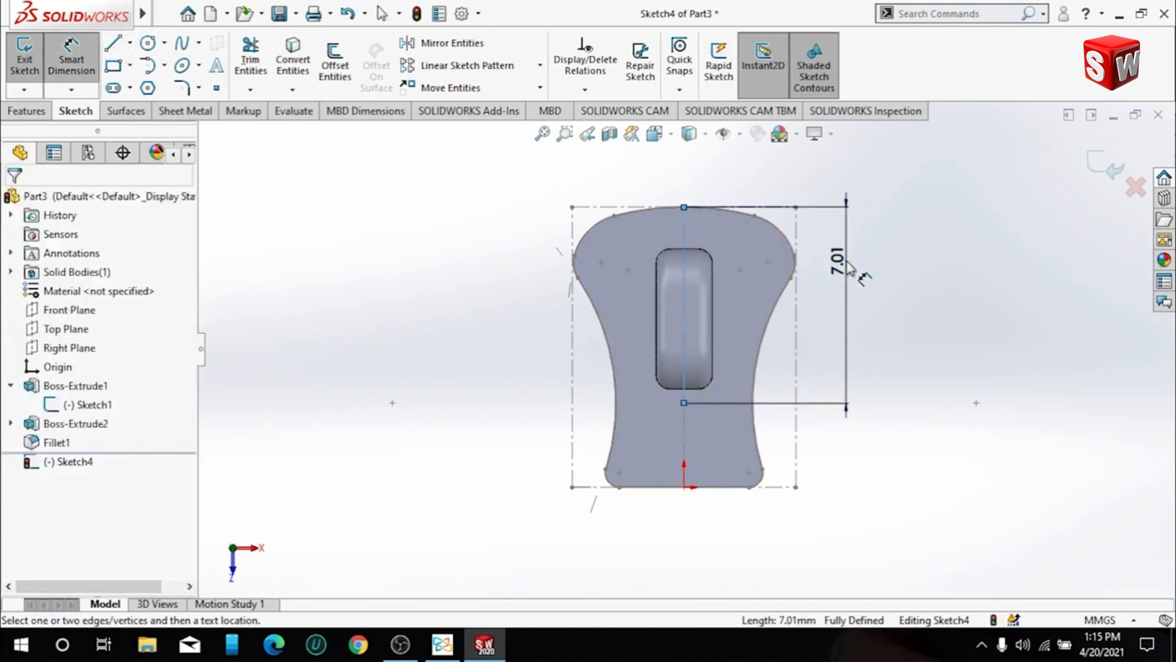
pyautogui.click(848, 267)
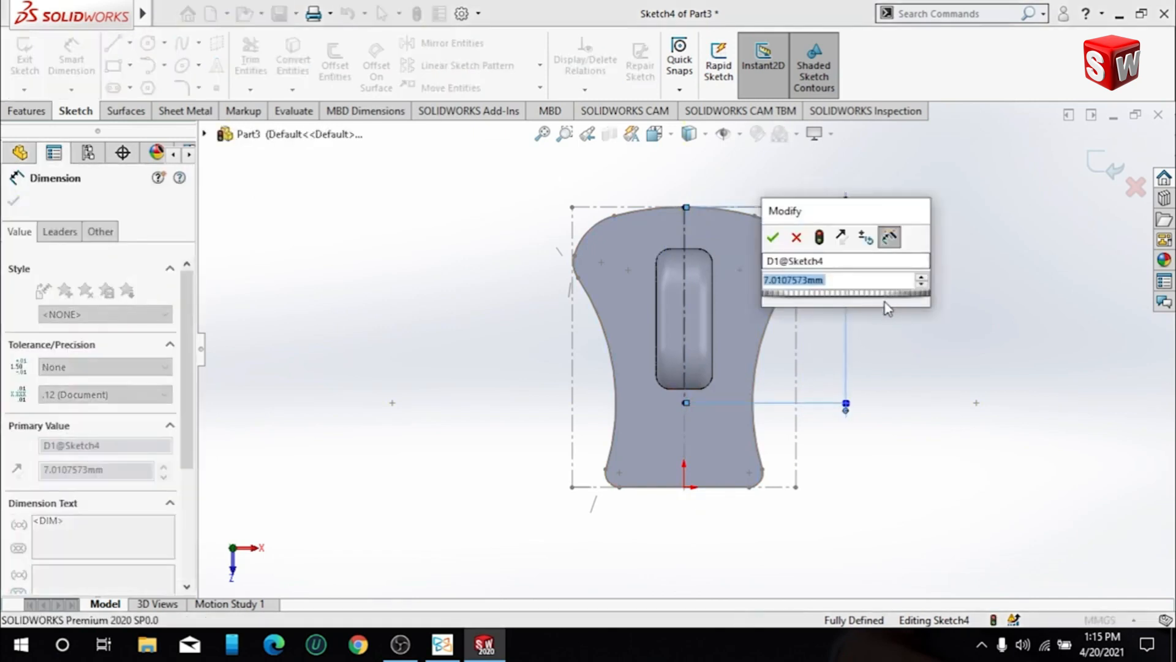
pyautogui.write('7')
pyautogui.press('Return')
pyautogui.scroll(-1, 852, 251)
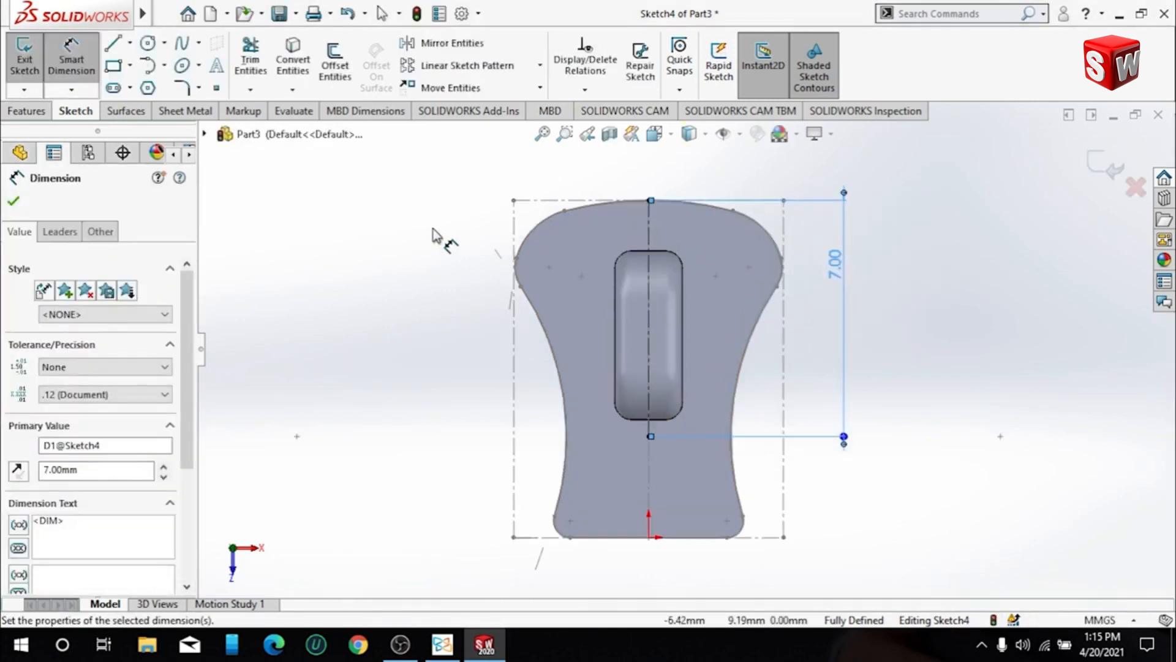
pyautogui.click(433, 229)
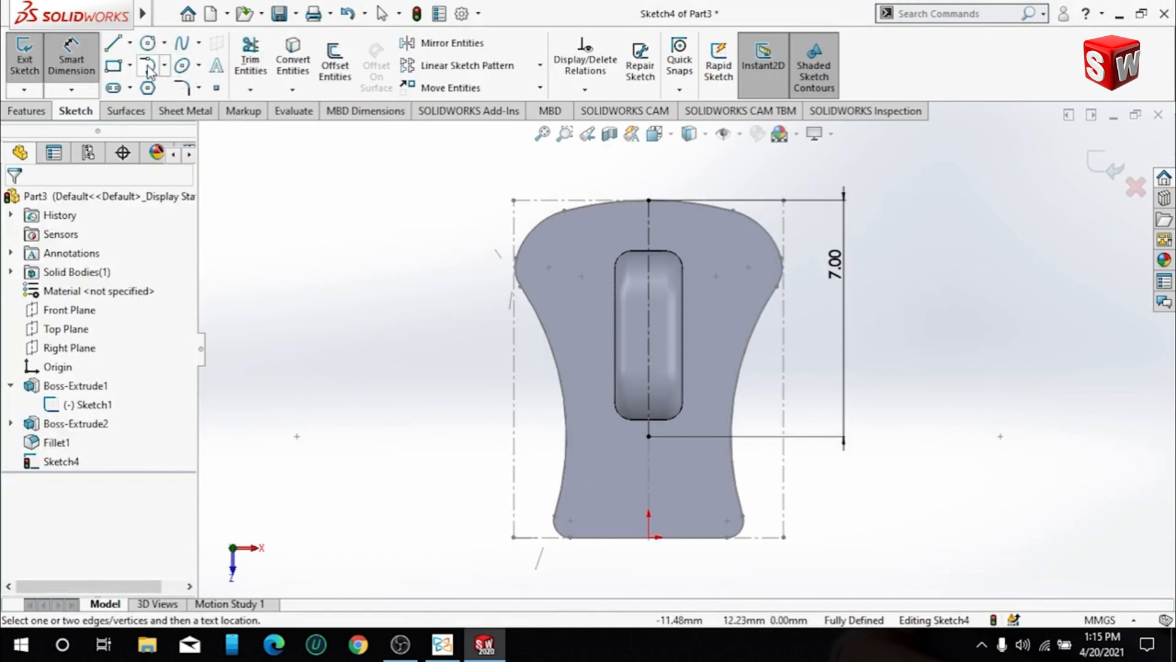
# - Draw a tangent arc from the centerline's inner end to the wide end's curved edge, ending about 1.65 mm from the centerline
pyautogui.click(148, 67)
pyautogui.click(649, 436)
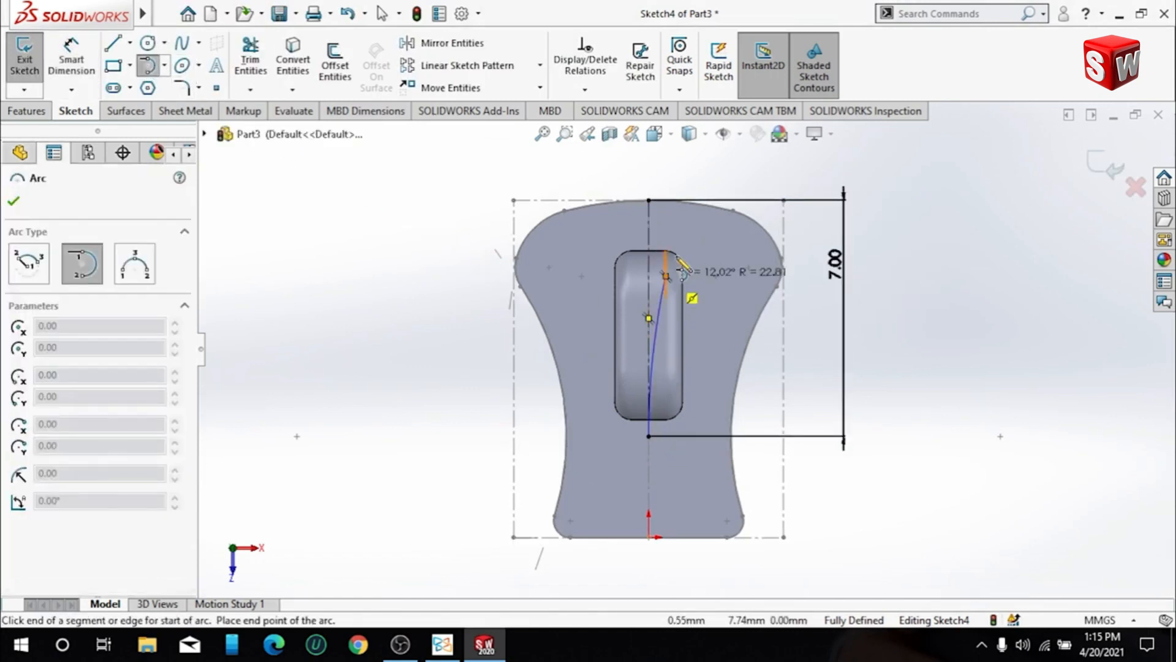
pyautogui.click(705, 204)
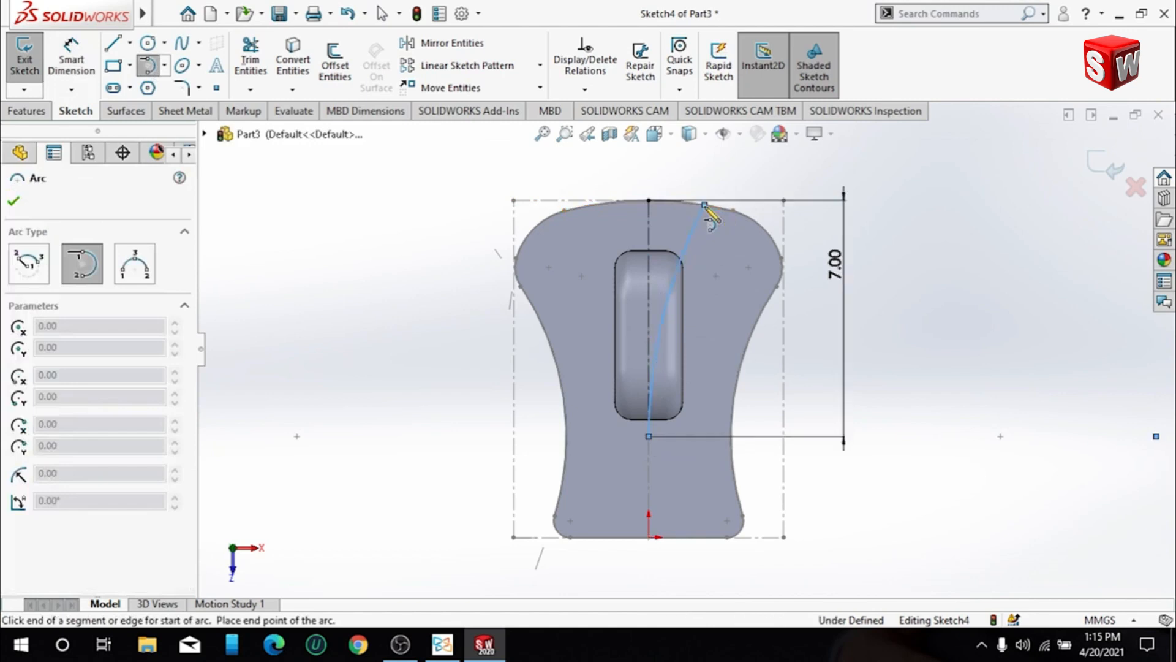
pyautogui.press('Escape')
# - Dimension the horizontal distance between the centerline's outer end and the arc's endpoint as 1.25 mm
pyautogui.scroll(-4, 711, 187)
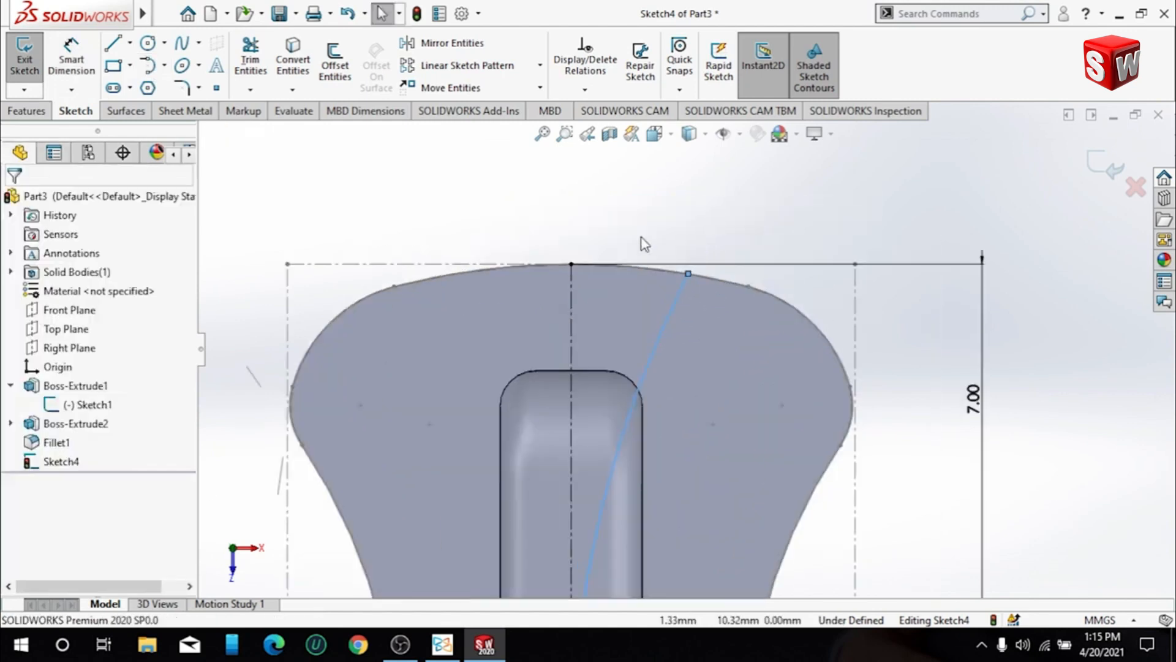
pyautogui.click(71, 60)
pyautogui.click(571, 264)
pyautogui.click(688, 274)
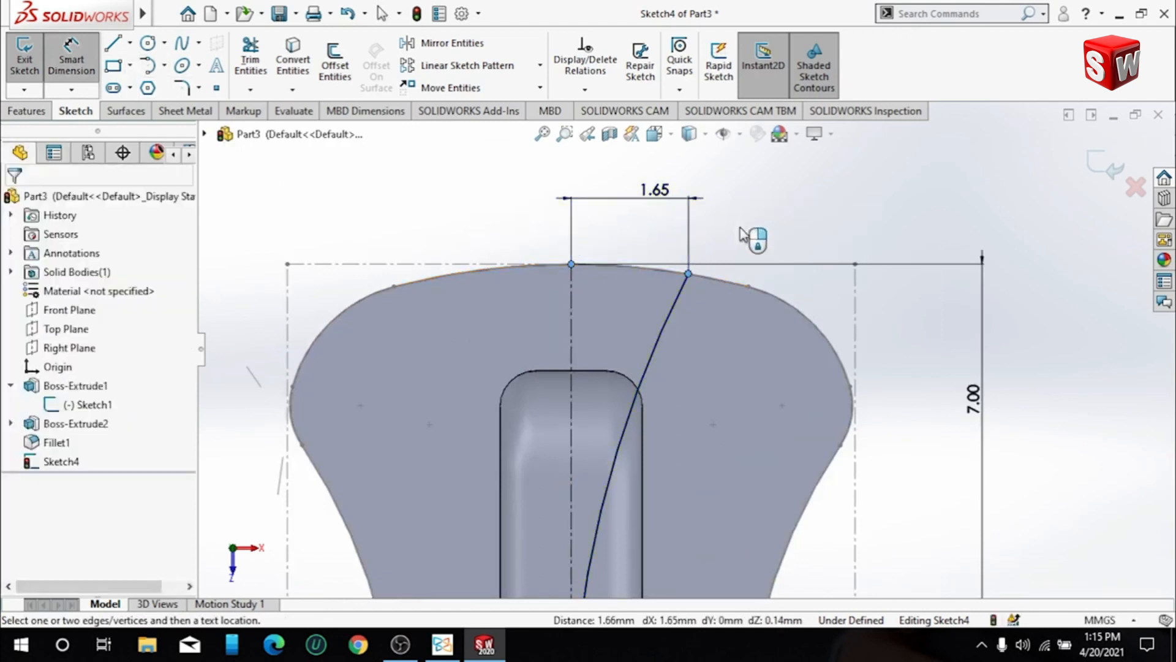
pyautogui.click(924, 277)
pyautogui.write('1.65284135mm')
pyautogui.press('Return')
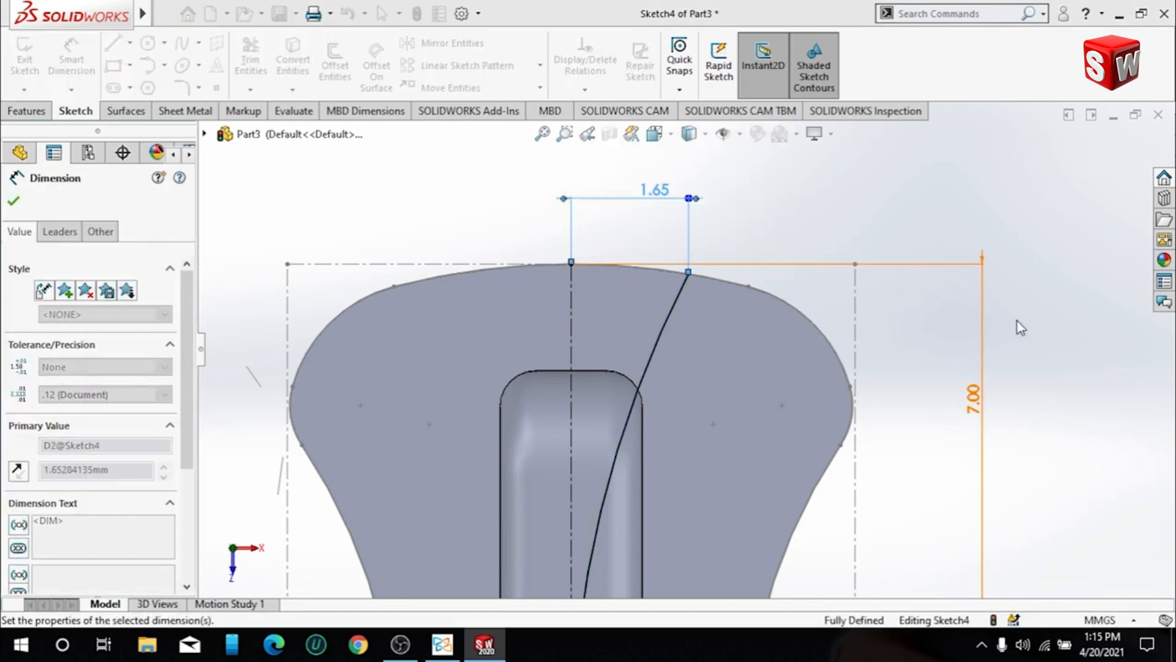
pyautogui.click(788, 203)
pyautogui.scroll(2, 665, 268)
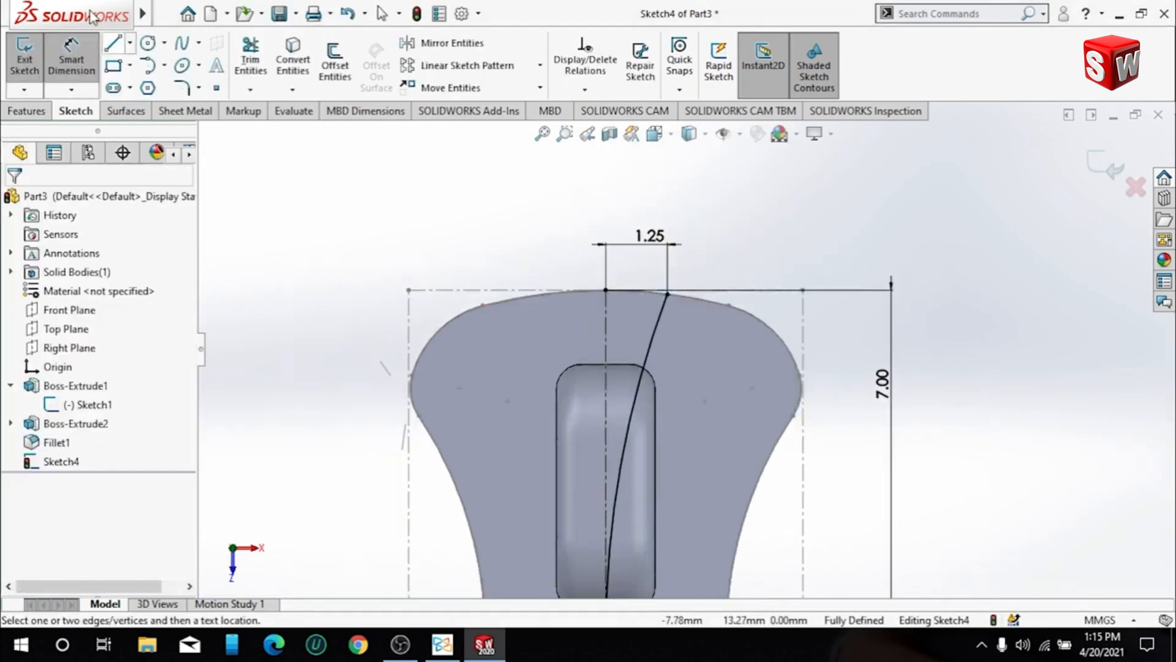
# - Draw connected lines from the arc's inner end to the origin, 4 mm out, along the bounding rectangle's side, and back to the arc's outer end
pyautogui.scroll(2, 658, 425)
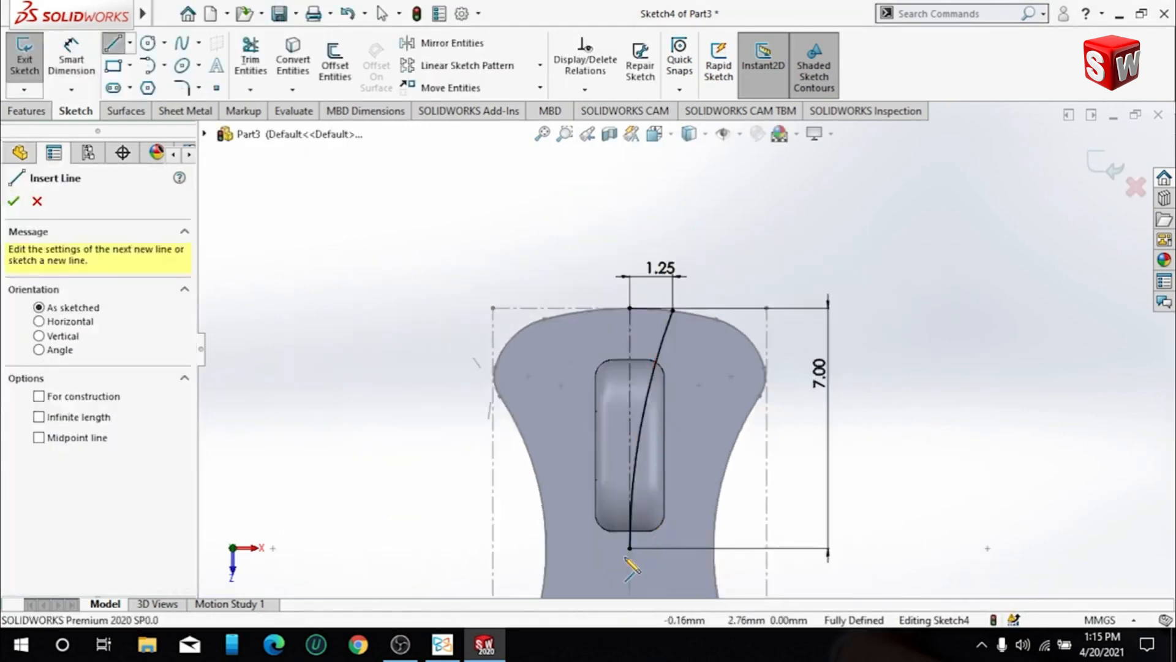
pyautogui.scroll(2, 631, 554)
pyautogui.click(646, 487)
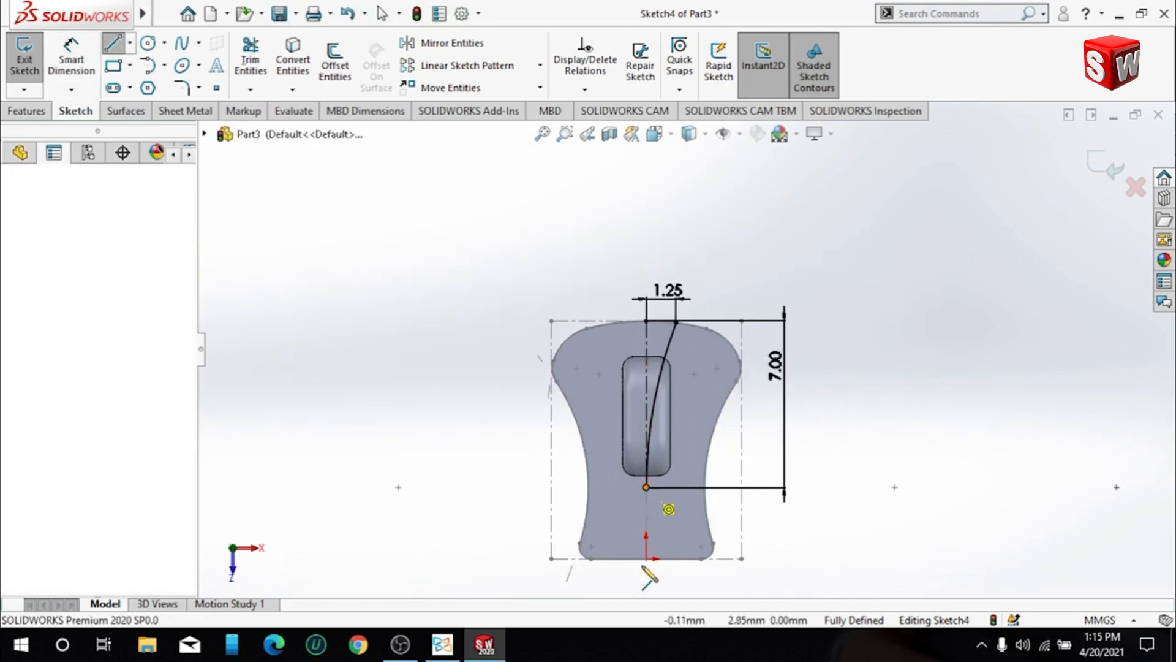
pyautogui.click(646, 558)
pyautogui.click(741, 558)
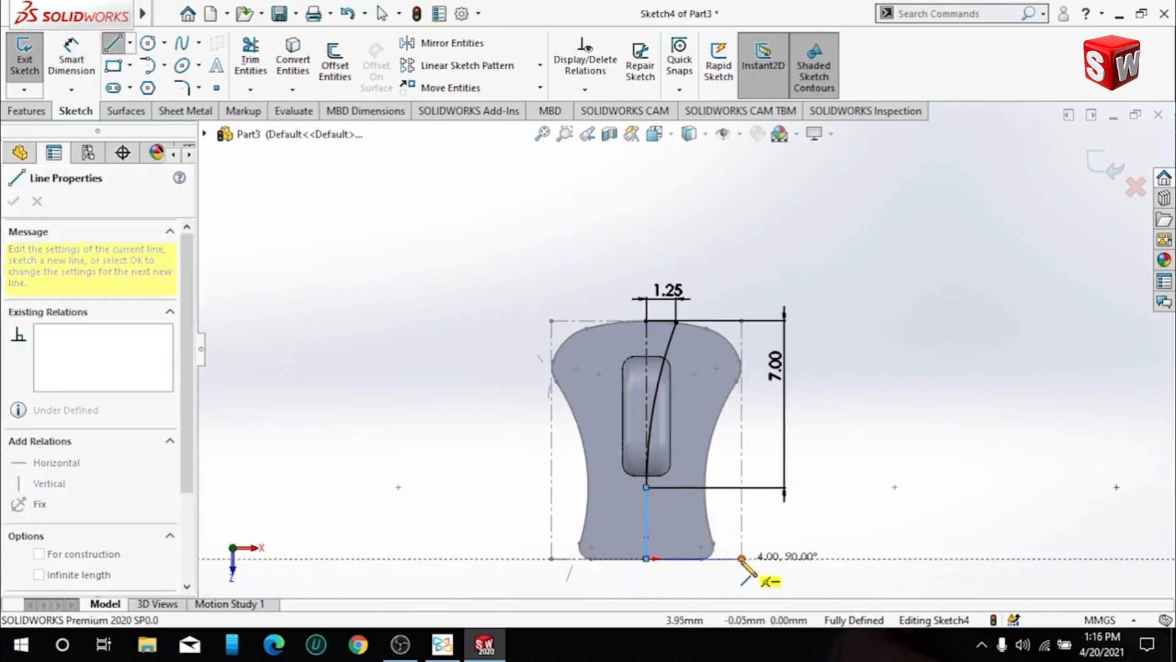
pyautogui.click(741, 320)
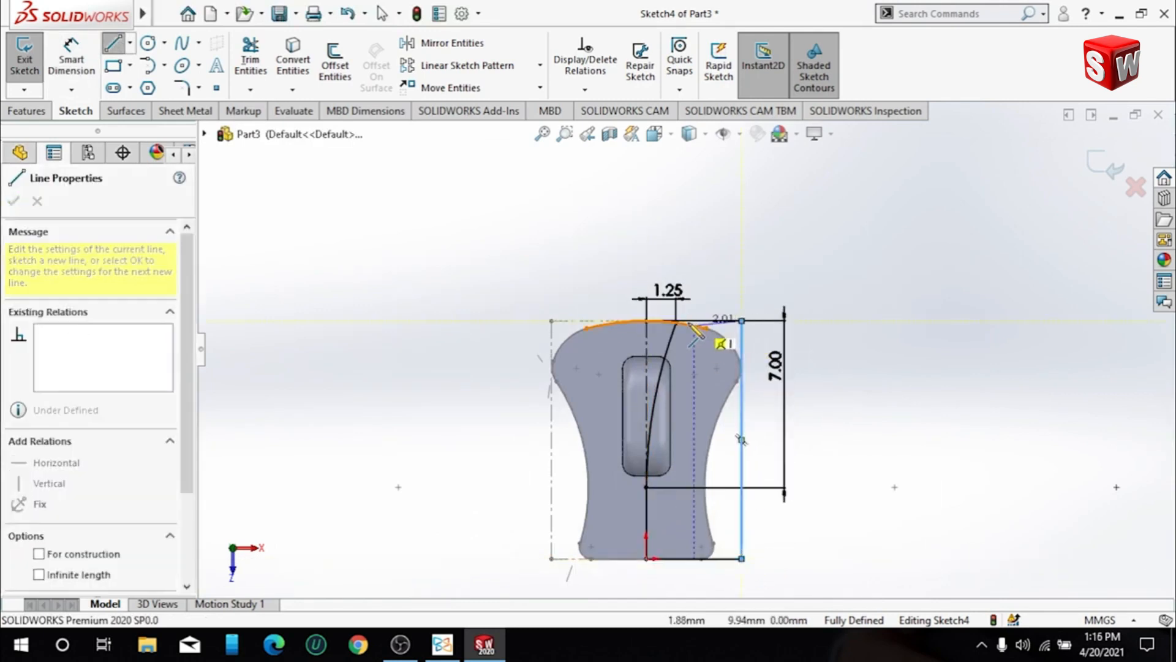
pyautogui.click(676, 321)
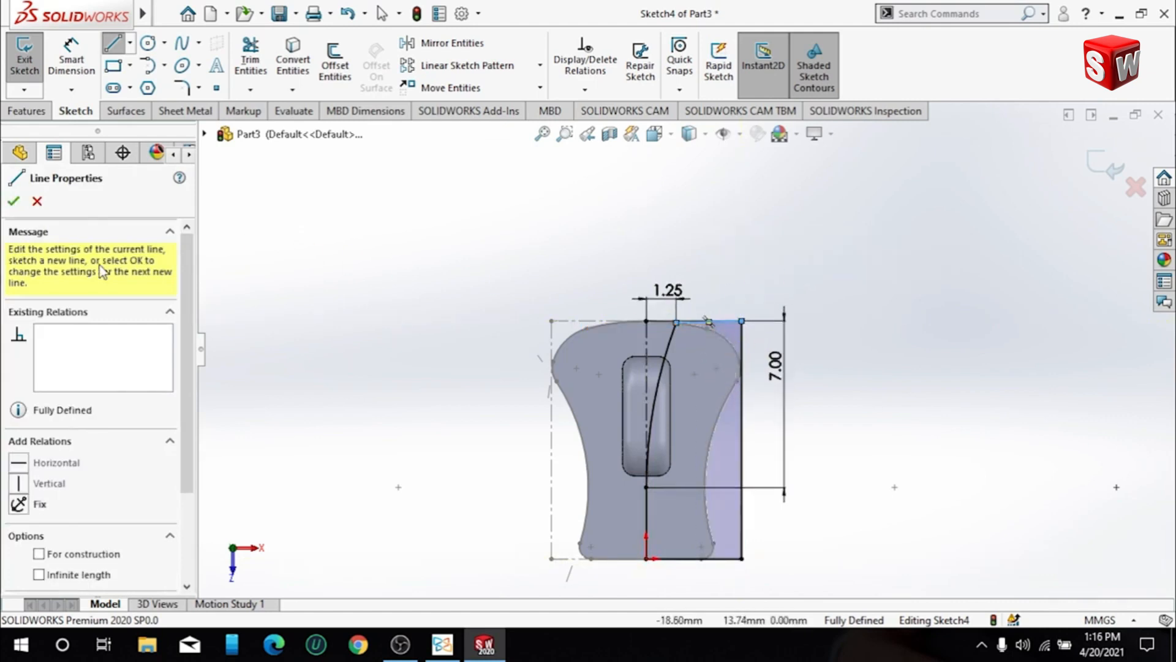
pyautogui.click(22, 198)
pyautogui.scroll(-7, 664, 321)
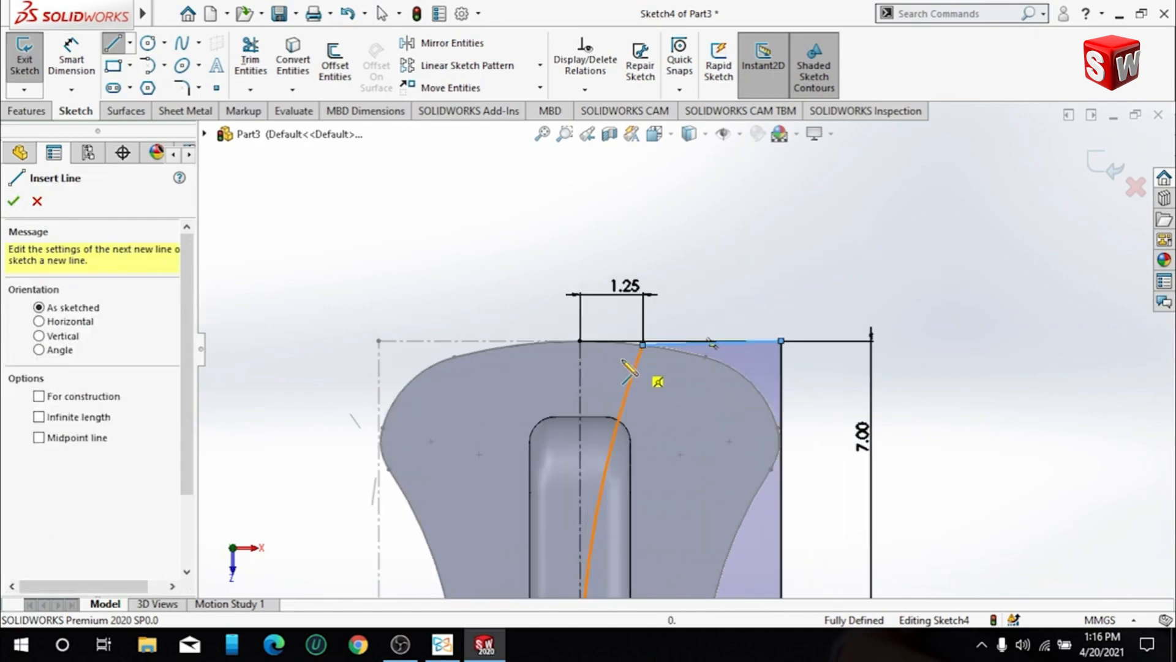
pyautogui.scroll(-2, 623, 346)
pyautogui.scroll(8, 840, 386)
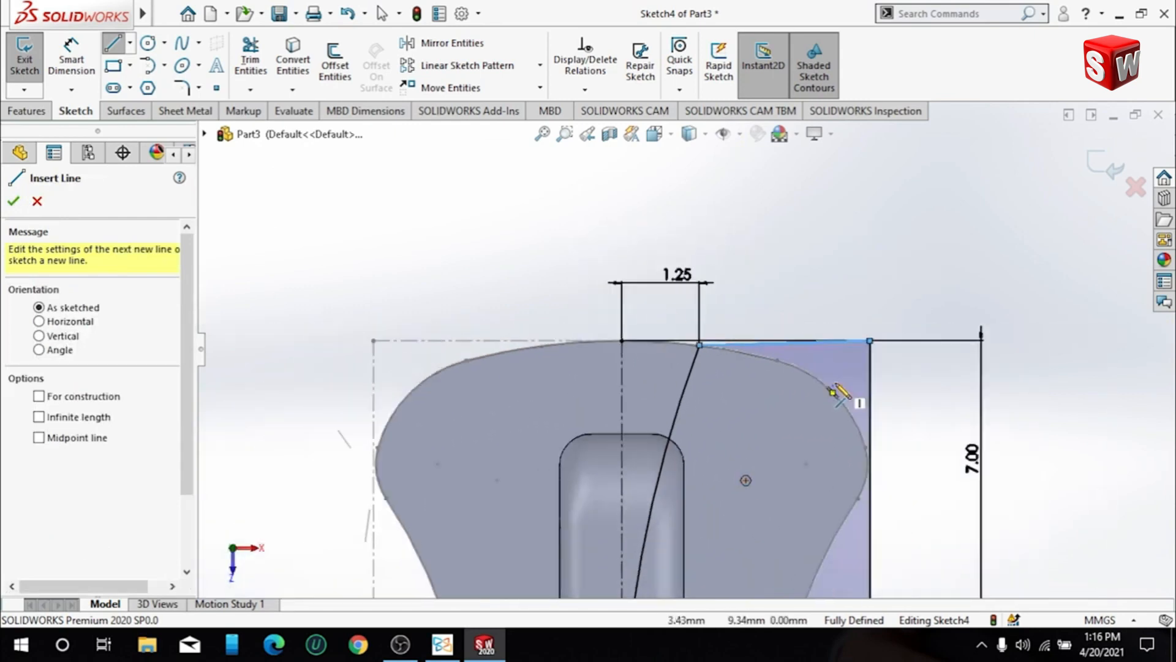
pyautogui.scroll(-3, 796, 508)
pyautogui.scroll(6, 680, 355)
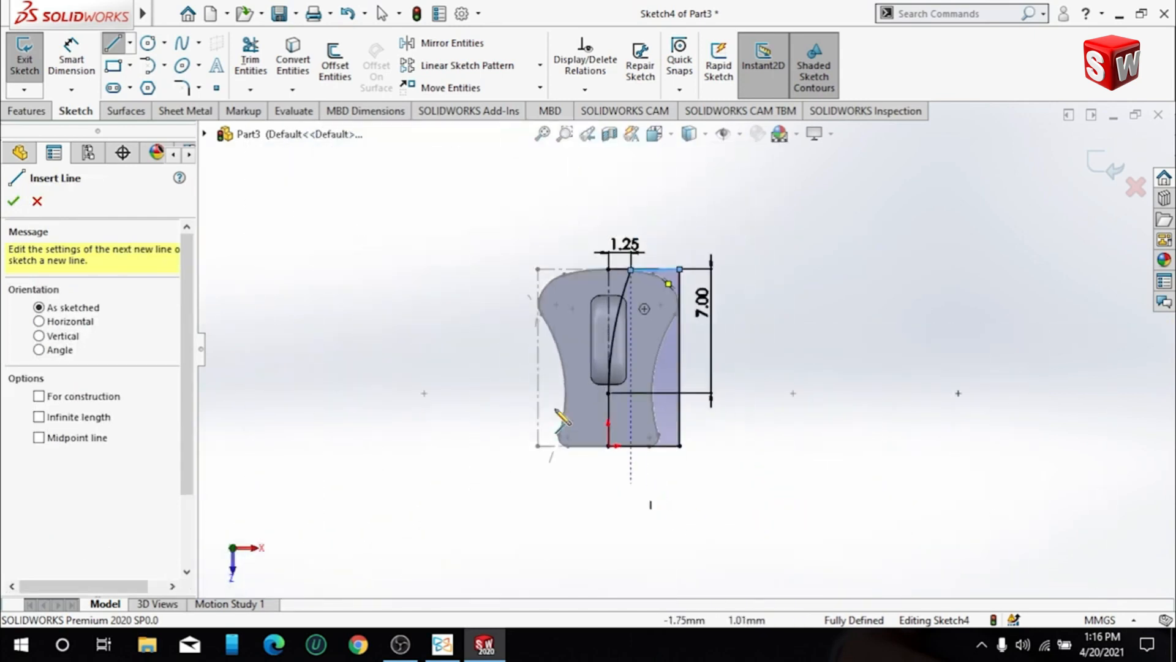
pyautogui.click(13, 201)
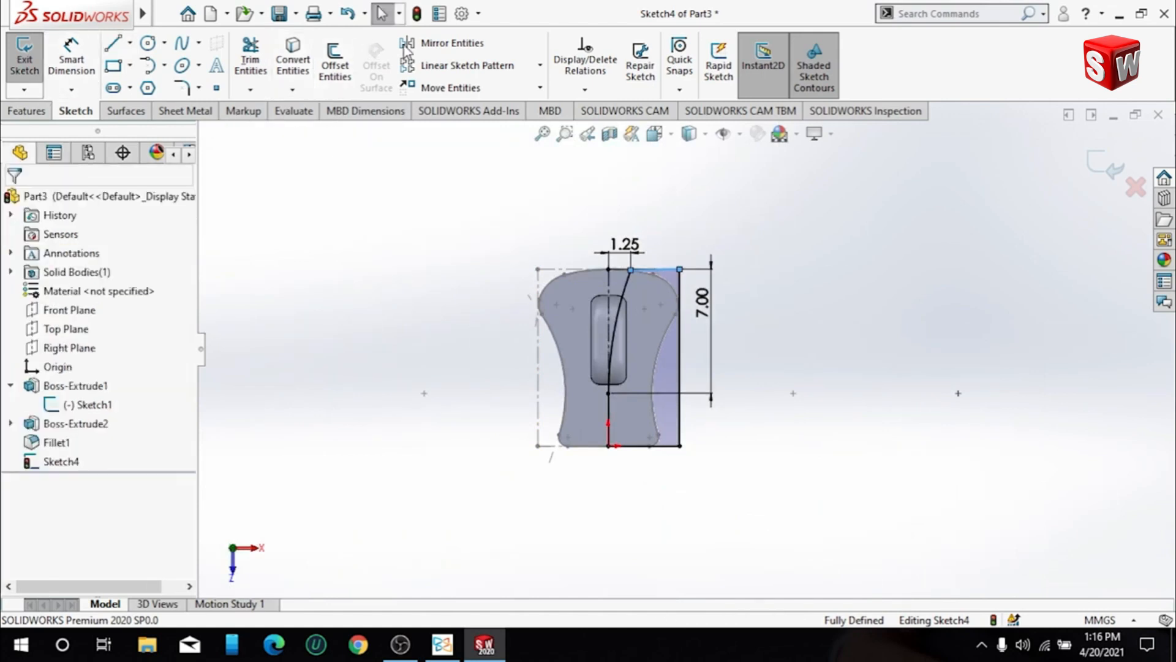
# - Mirror the arc and its four connected lines about the vertical centerline, keeping the originals
pyautogui.click(451, 43)
pyautogui.scroll(-2, 639, 323)
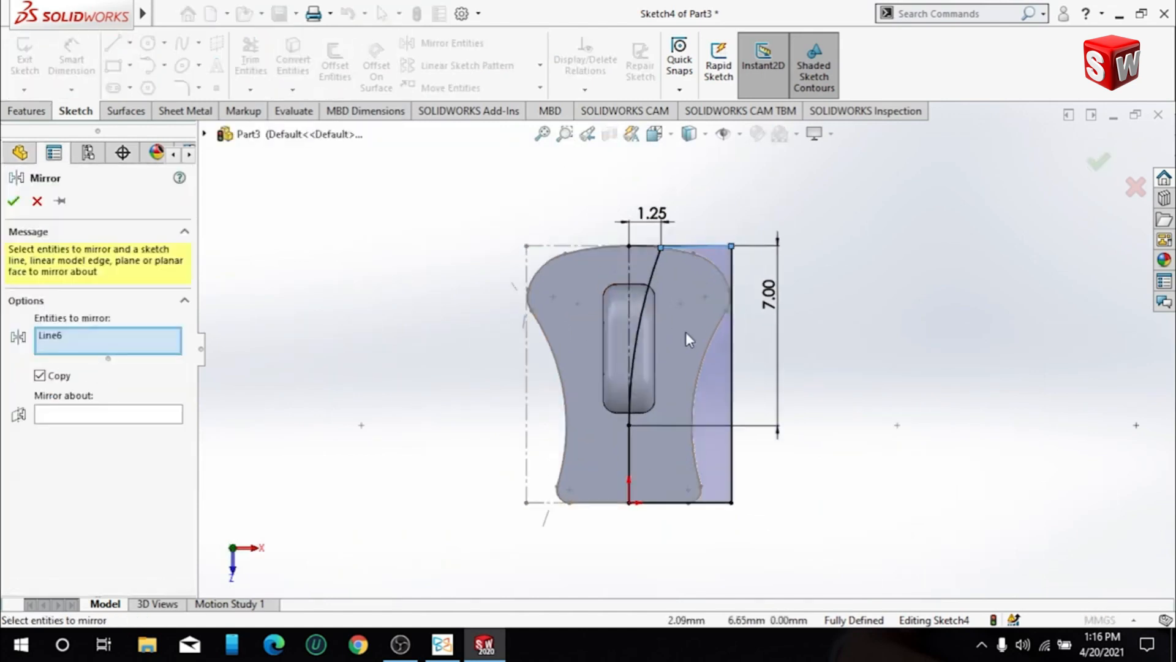
pyautogui.click(732, 350)
pyautogui.click(641, 313)
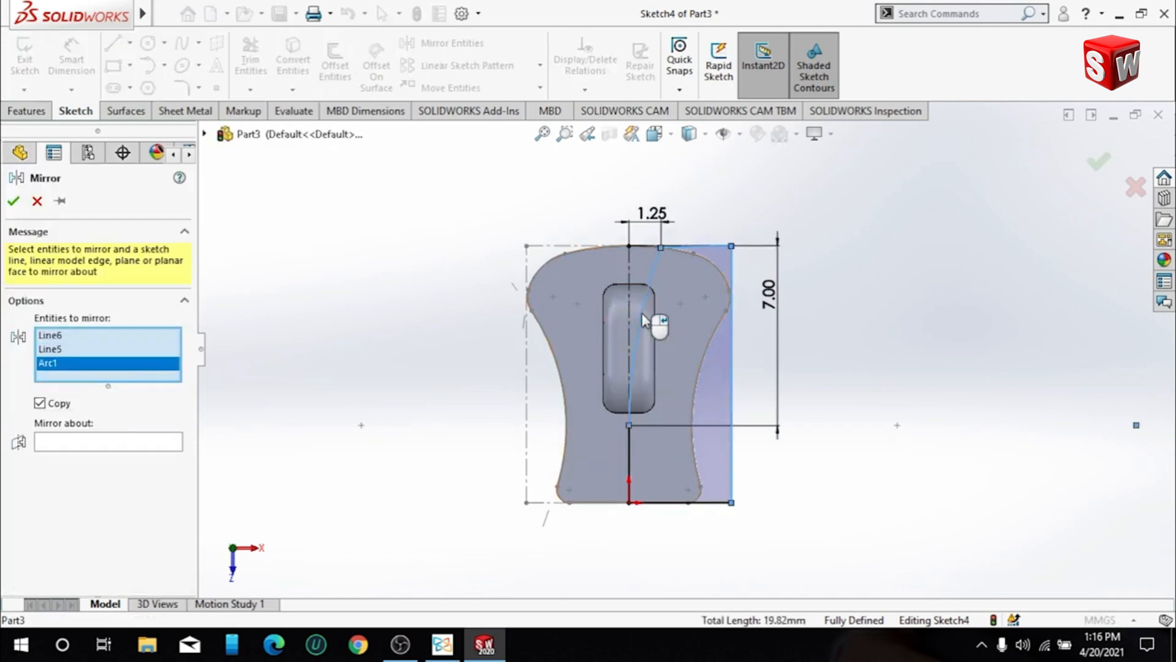
pyautogui.click(628, 465)
pyautogui.click(671, 503)
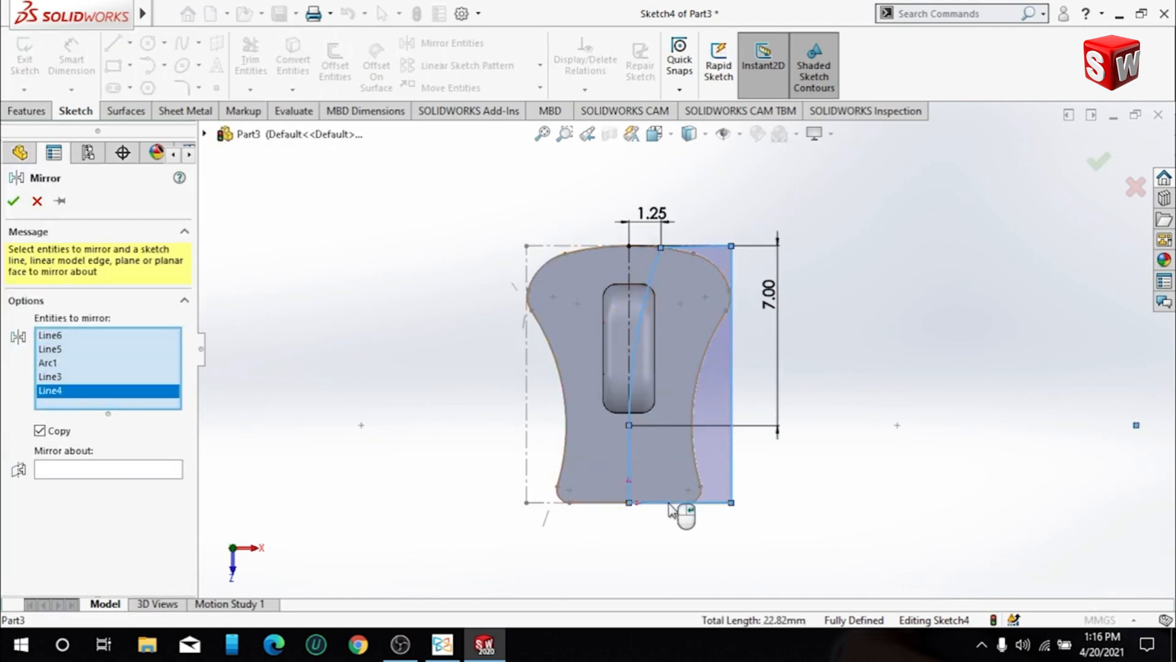
pyautogui.click(139, 469)
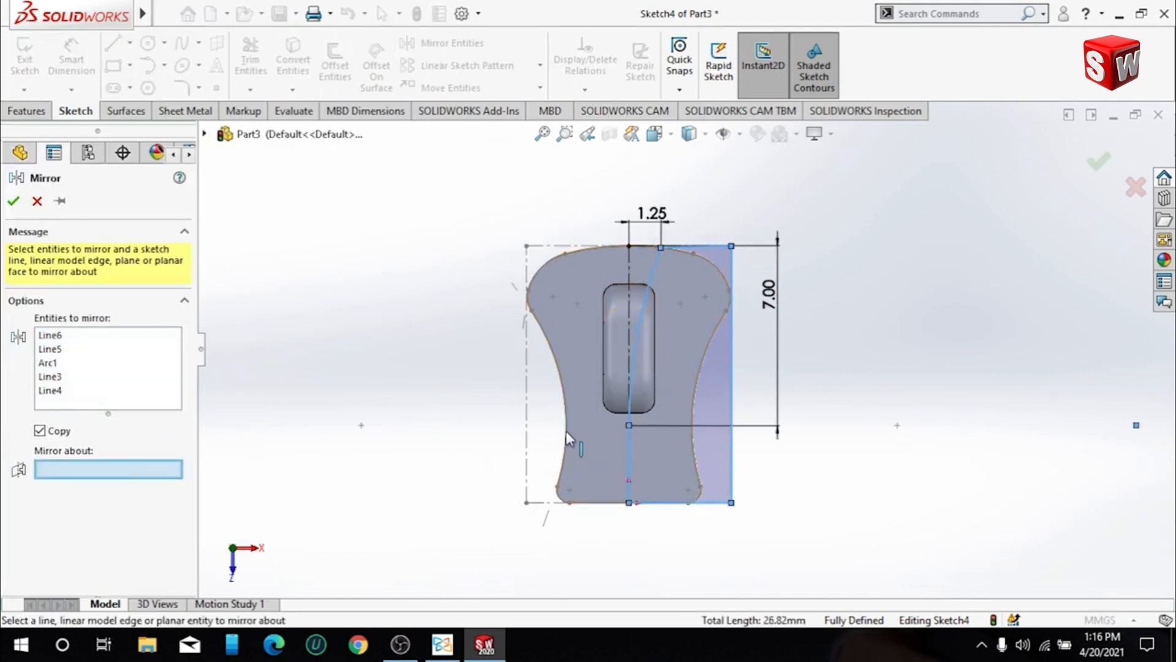
pyautogui.click(632, 264)
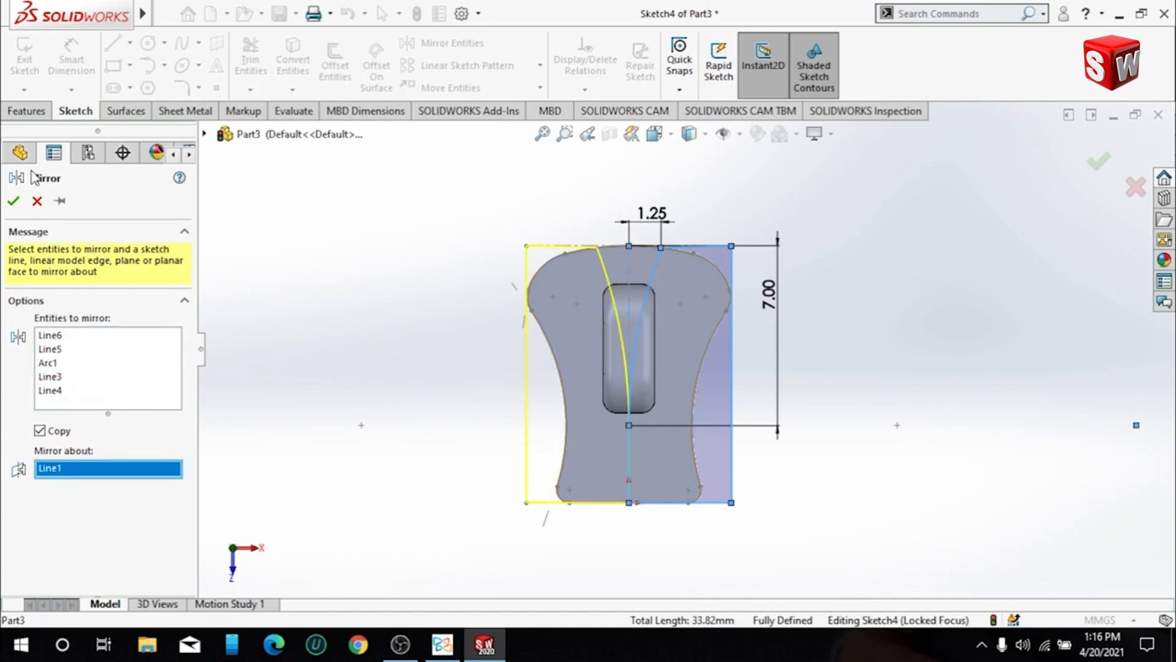
pyautogui.click(13, 201)
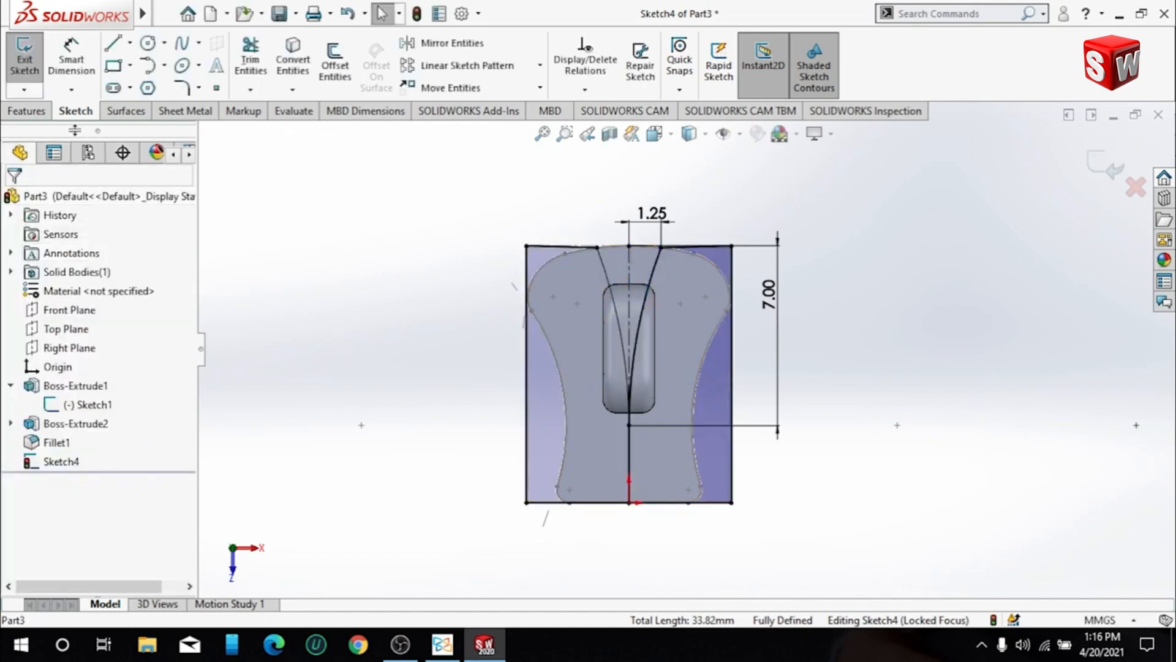
# - Set up an extruded cut from the sketch with a 0.5 mm start offset and a 3 mm blind depth
pyautogui.click(35, 115)
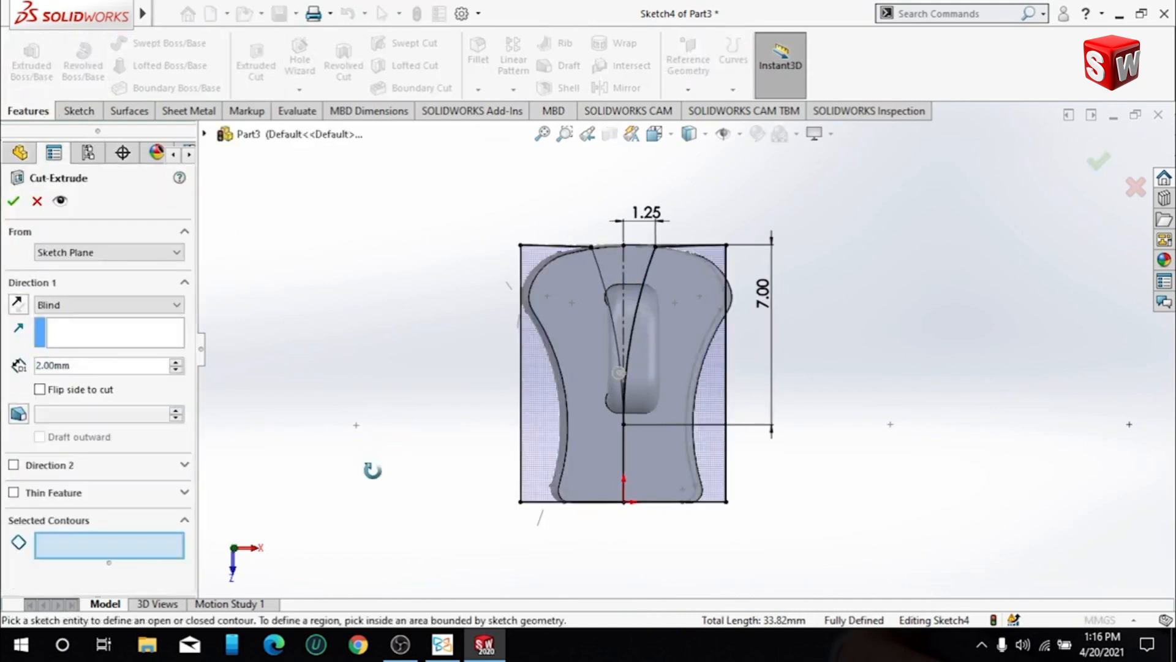
pyautogui.moveTo(422, 582)
pyautogui.mouseDown(button='middle')
pyautogui.moveTo(462, 540)
pyautogui.moveTo(535, 538)
pyautogui.moveTo(433, 357)
pyautogui.moveTo(357, 296)
pyautogui.moveTo(367, 467)
pyautogui.moveTo(388, 442)
pyautogui.moveTo(339, 499)
pyautogui.moveTo(337, 526)
pyautogui.moveTo(355, 500)
pyautogui.mouseUp(button='middle')
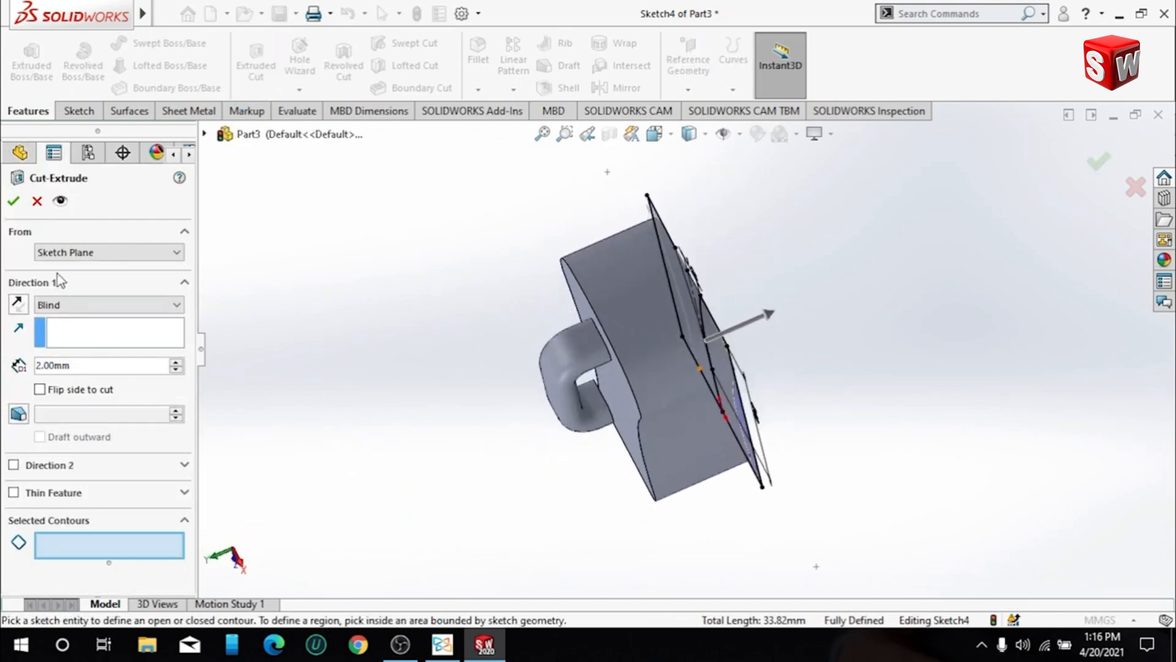
pyautogui.click(47, 251)
pyautogui.click(89, 302)
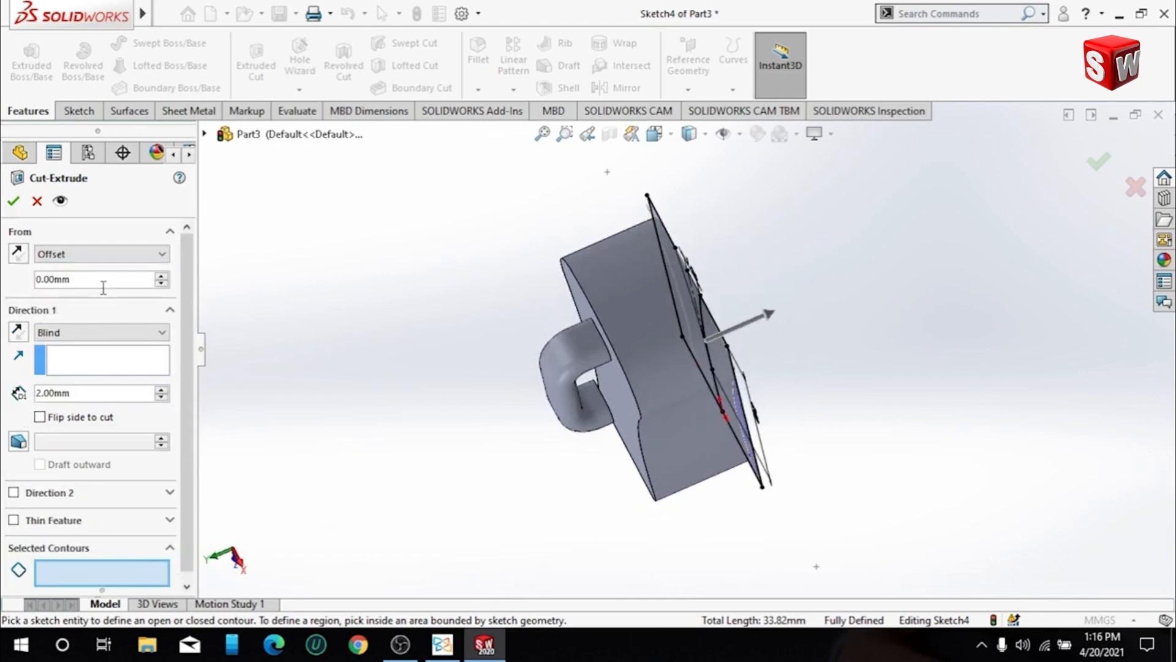
pyautogui.write('0.5')
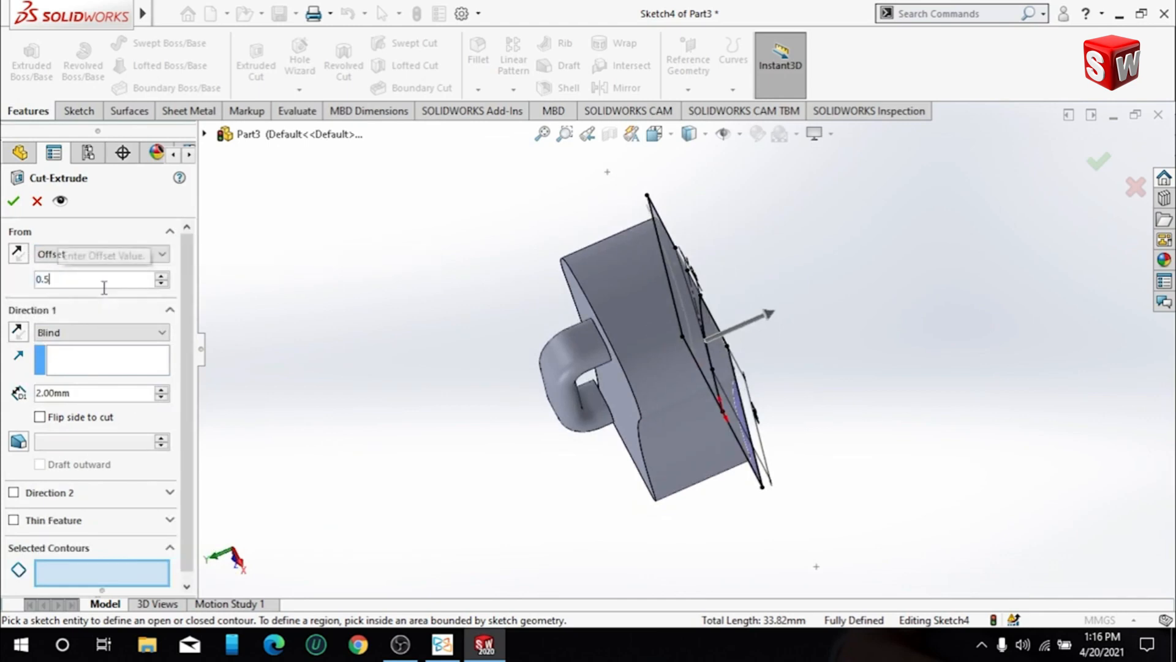
pyautogui.press('Return')
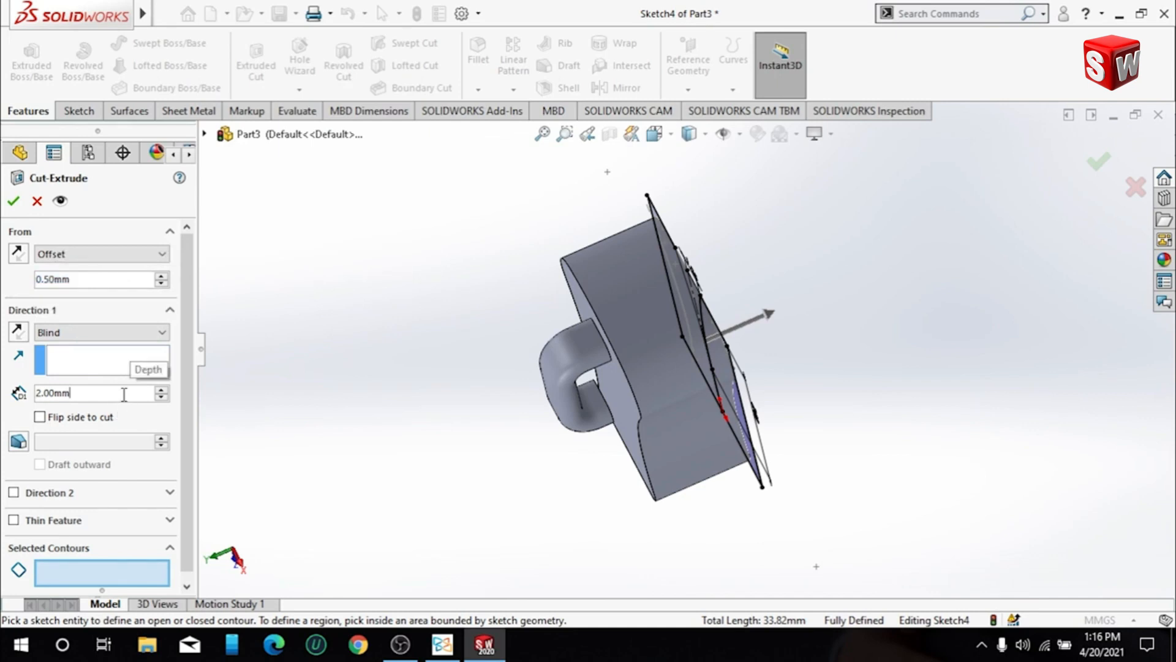
pyautogui.write('3')
pyautogui.press('Return')
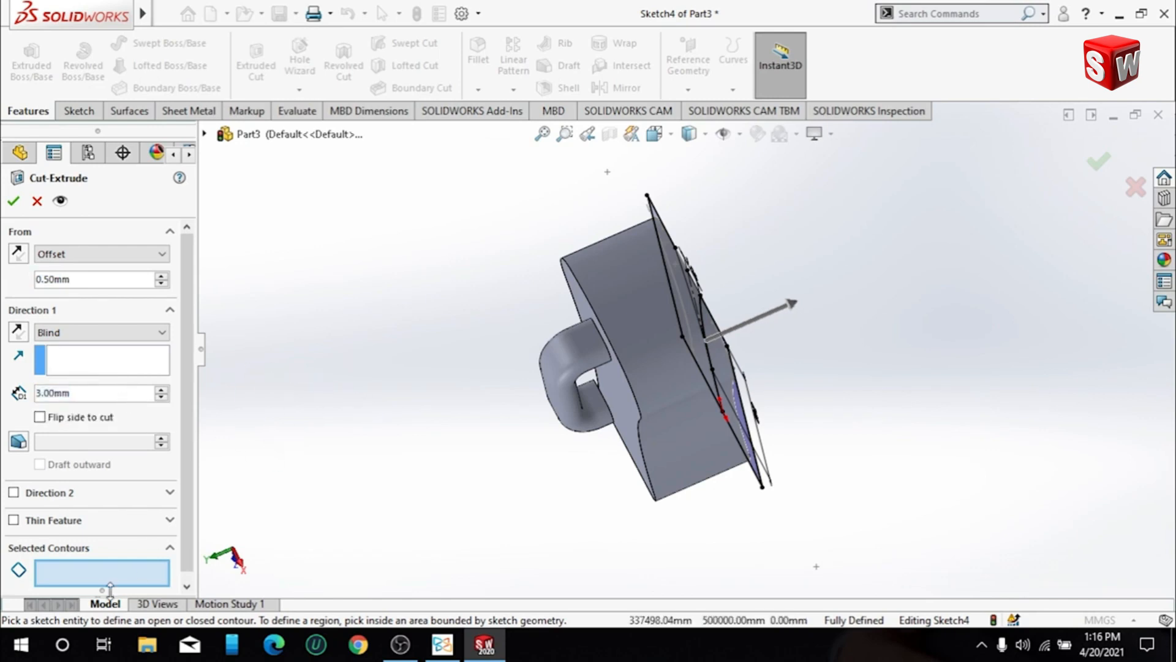
# - Choose the two sketch regions on either side of the centerline as the contours to cut
pyautogui.moveTo(833, 441); pyautogui.dragTo(718, 452, button='middle')
pyautogui.click(718, 452)
pyautogui.click(724, 282)
pyautogui.moveTo(735, 293); pyautogui.dragTo(774, 373, button='middle')
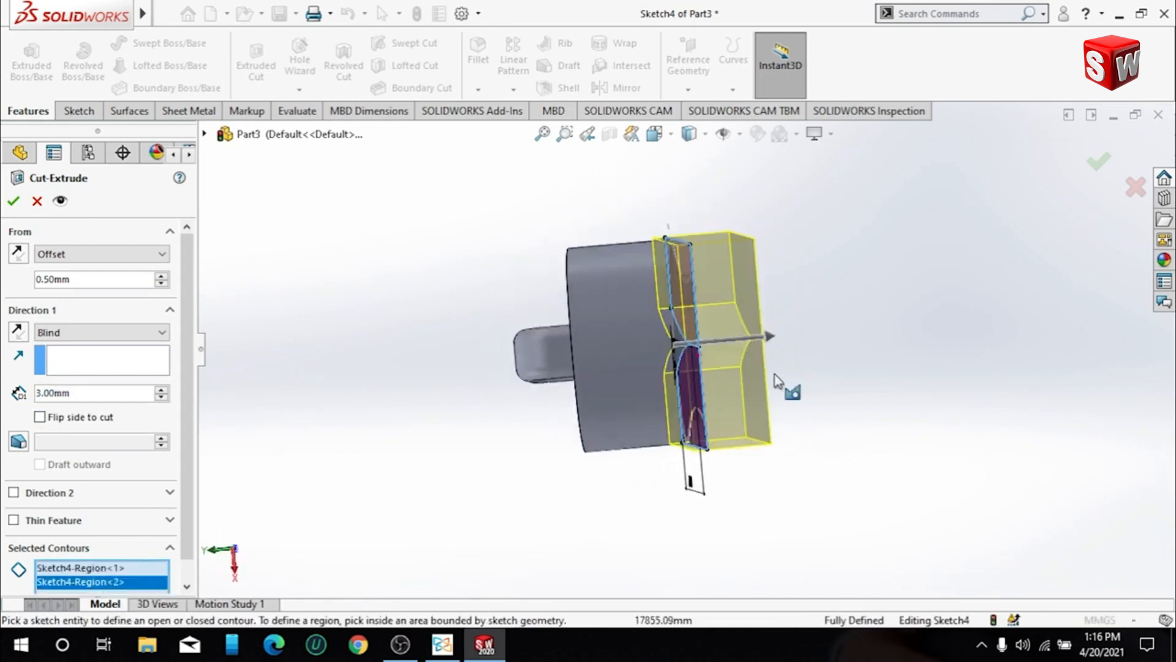
# - Reverse both the start offset and the cut direction so they run into the block, and complete the cut
pyautogui.click(27, 253)
pyautogui.click(20, 254)
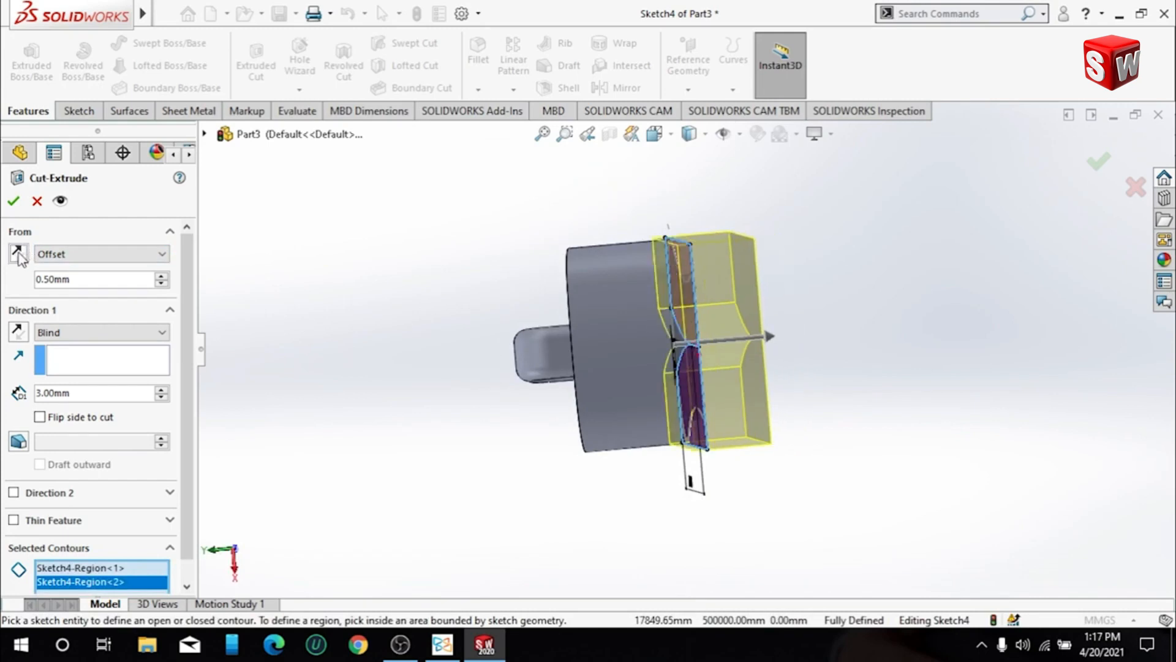
pyautogui.click(17, 332)
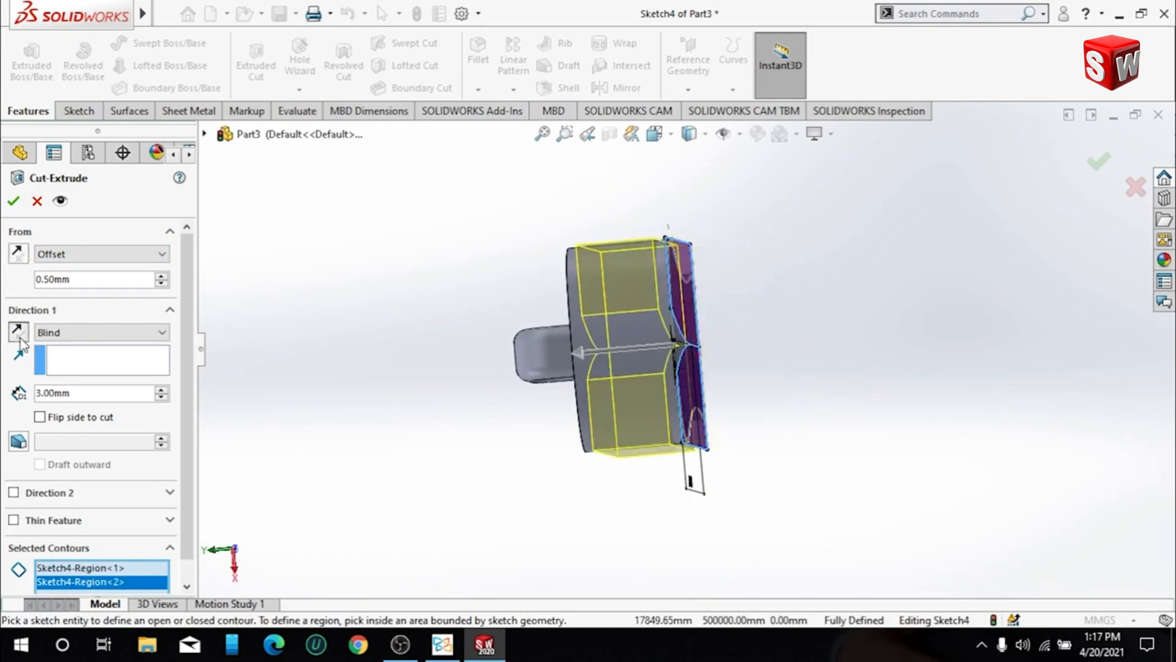
pyautogui.moveTo(854, 425); pyautogui.dragTo(856, 507, button='middle')
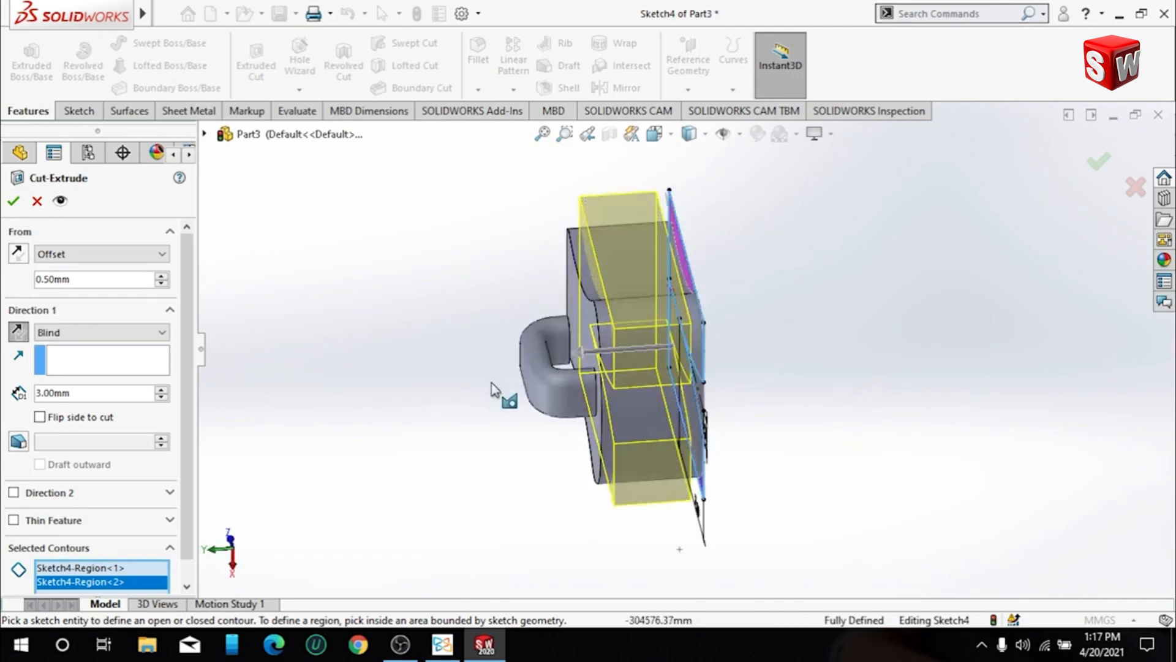
pyautogui.moveTo(498, 388); pyautogui.dragTo(539, 338, button='middle')
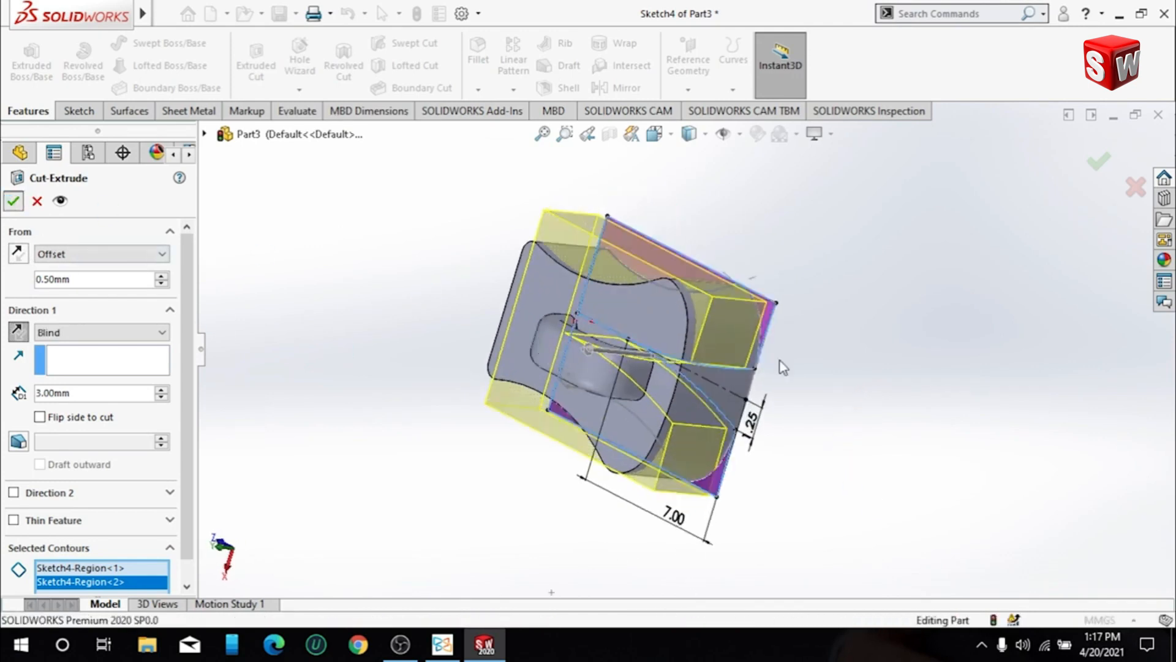
# - Examine the cut block from the hook side and straight on to its opposite flat face
pyautogui.moveTo(764, 392); pyautogui.dragTo(721, 420, button='middle')
pyautogui.click(700, 399)
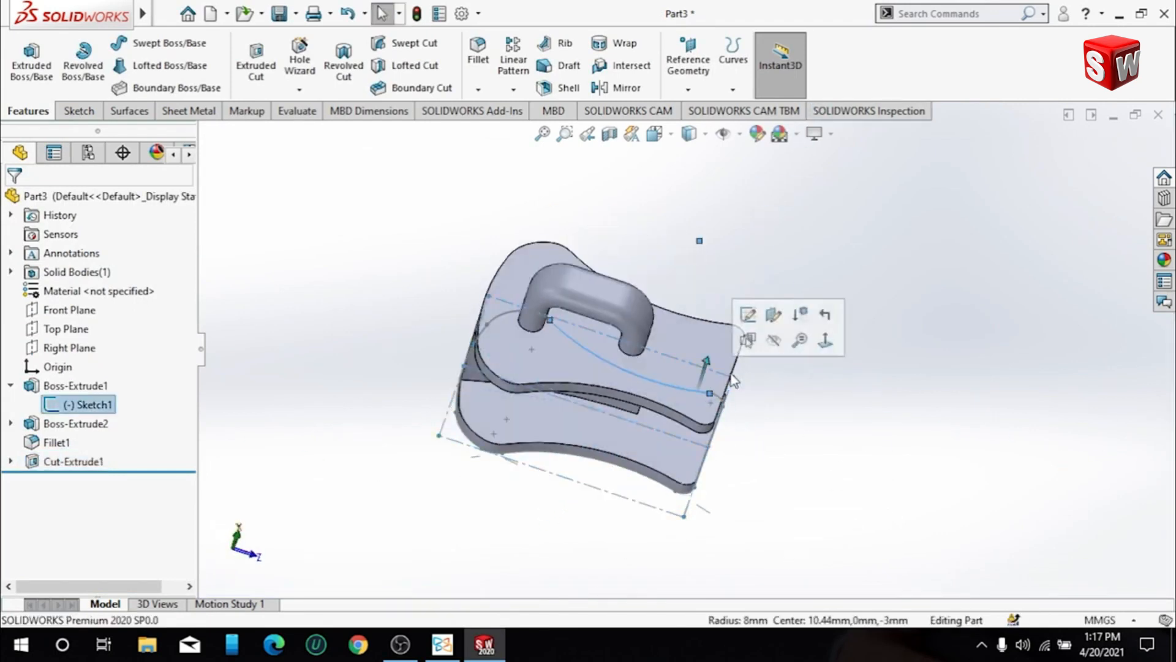
pyautogui.click(826, 341)
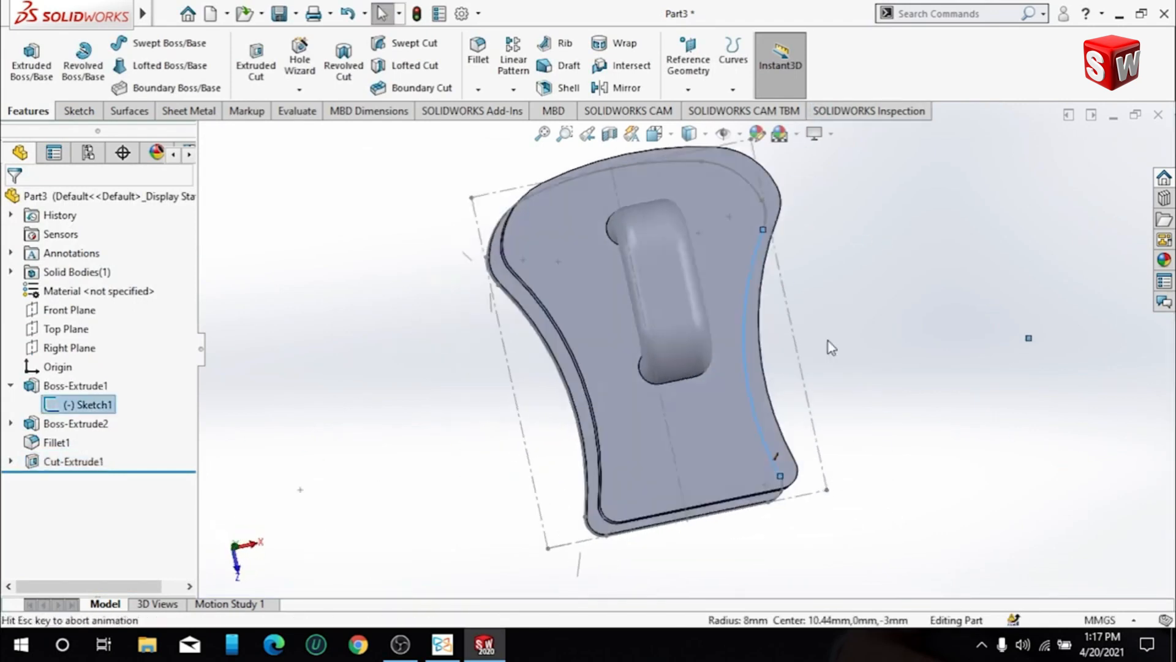
pyautogui.click(942, 321)
pyautogui.click(718, 313)
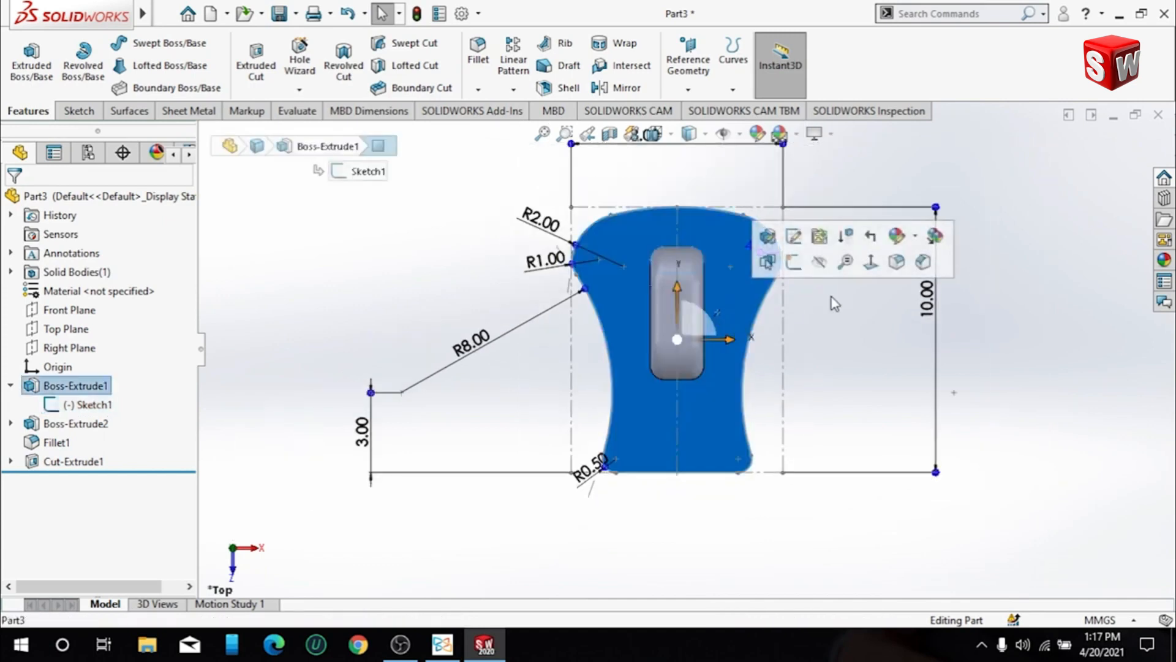
pyautogui.click(877, 265)
pyautogui.moveTo(866, 341); pyautogui.dragTo(861, 377, button='middle')
pyautogui.moveTo(697, 377); pyautogui.dragTo(693, 347, button='middle')
pyautogui.click(694, 347)
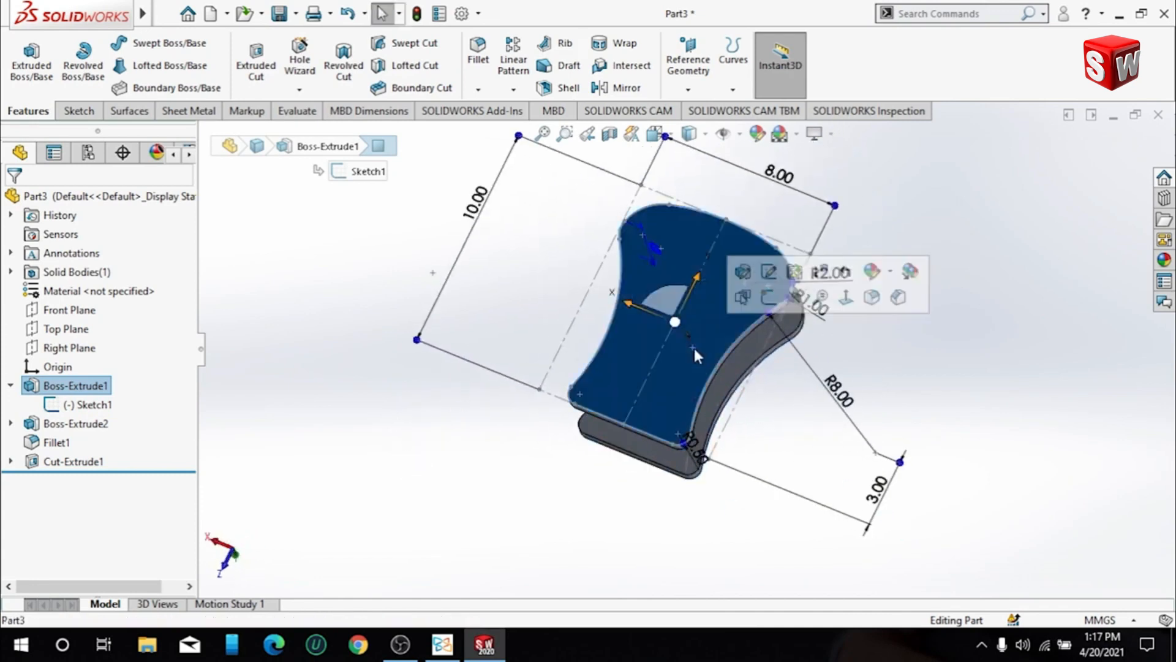
pyautogui.click(848, 299)
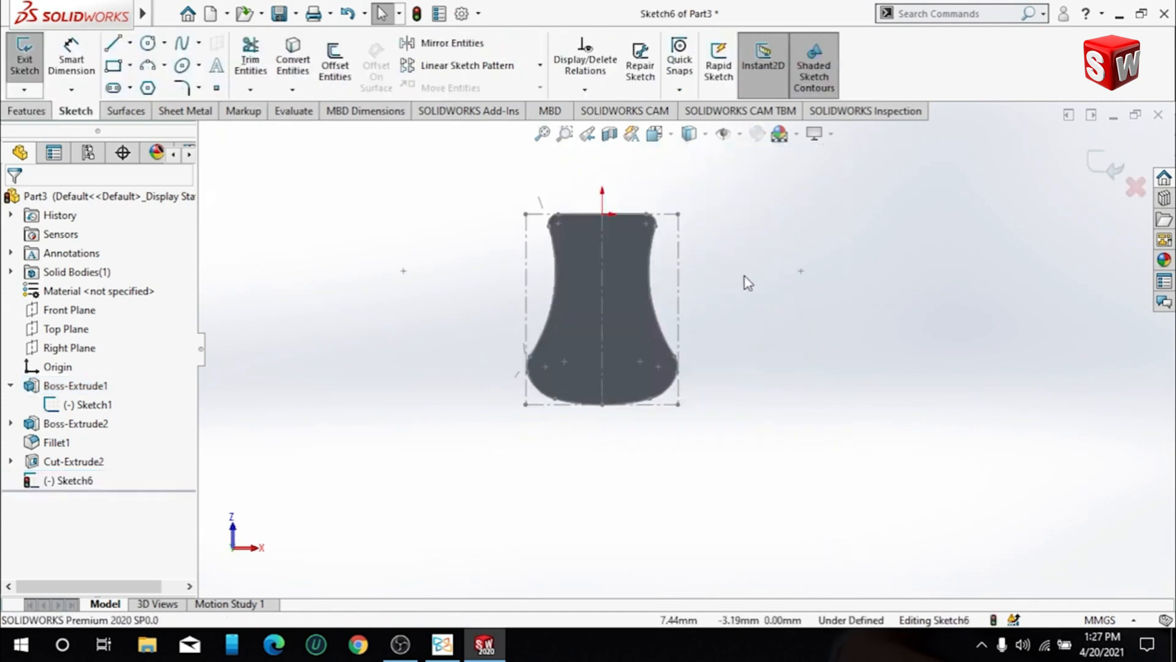
# - Discard the open empty sketch and return to the part
pyautogui.moveTo(748, 283)
pyautogui.mouseDown(button='middle')
pyautogui.moveTo(759, 331)
pyautogui.moveTo(783, 349)
pyautogui.mouseUp(button='middle')
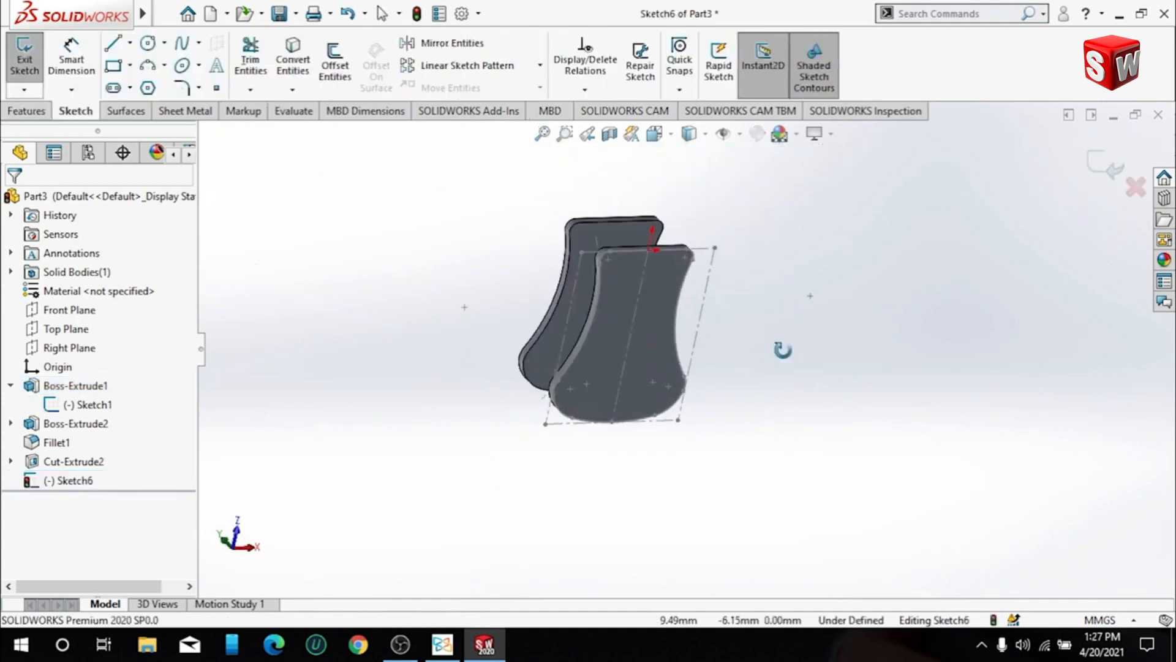
pyautogui.click(620, 328)
pyautogui.rightClick(620, 327)
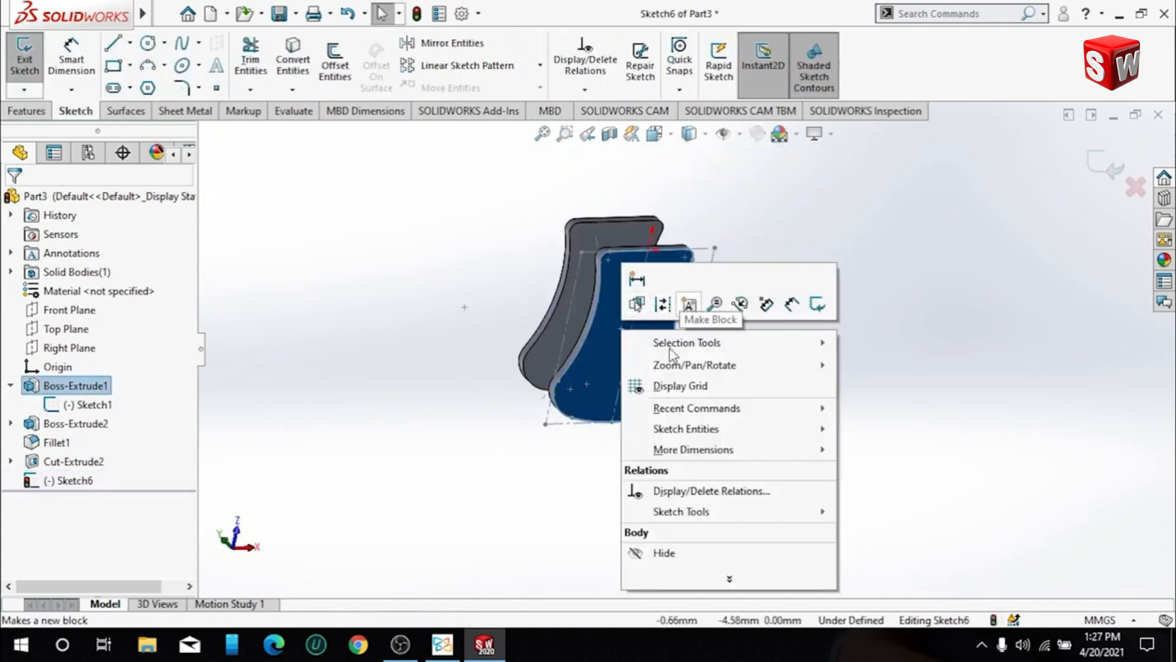
pyautogui.click(222, 461)
pyautogui.click(1137, 187)
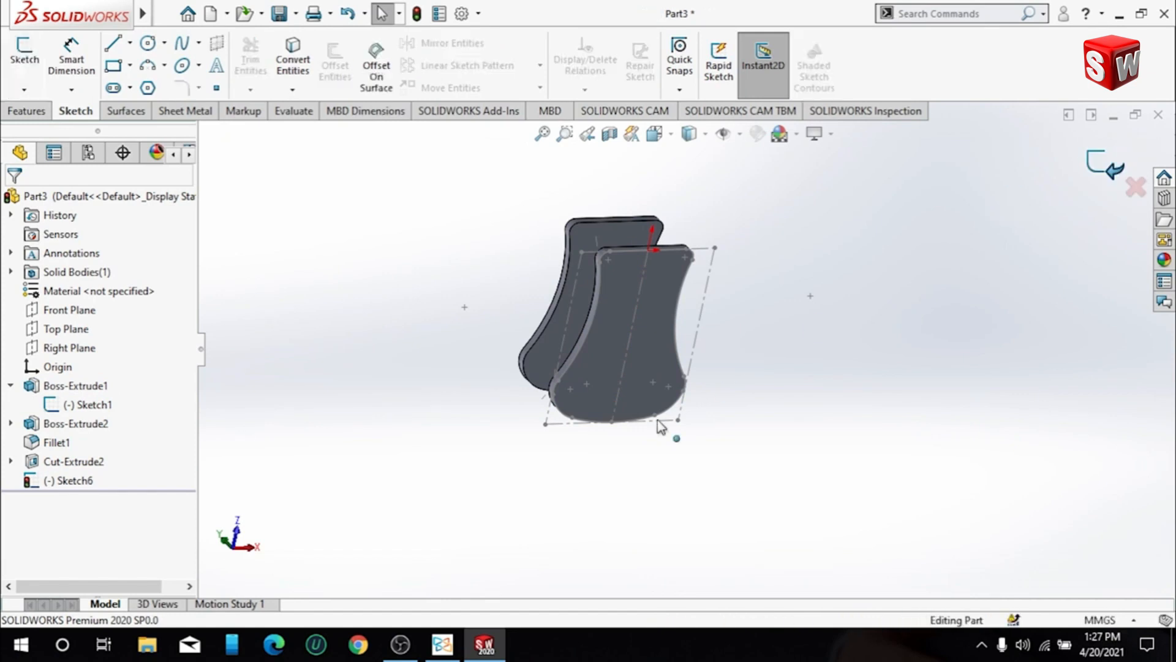
# - Start a new sketch on the block's flat outer face opposite the hook
pyautogui.click(648, 297)
pyautogui.rightClick(662, 298)
pyautogui.click(765, 250)
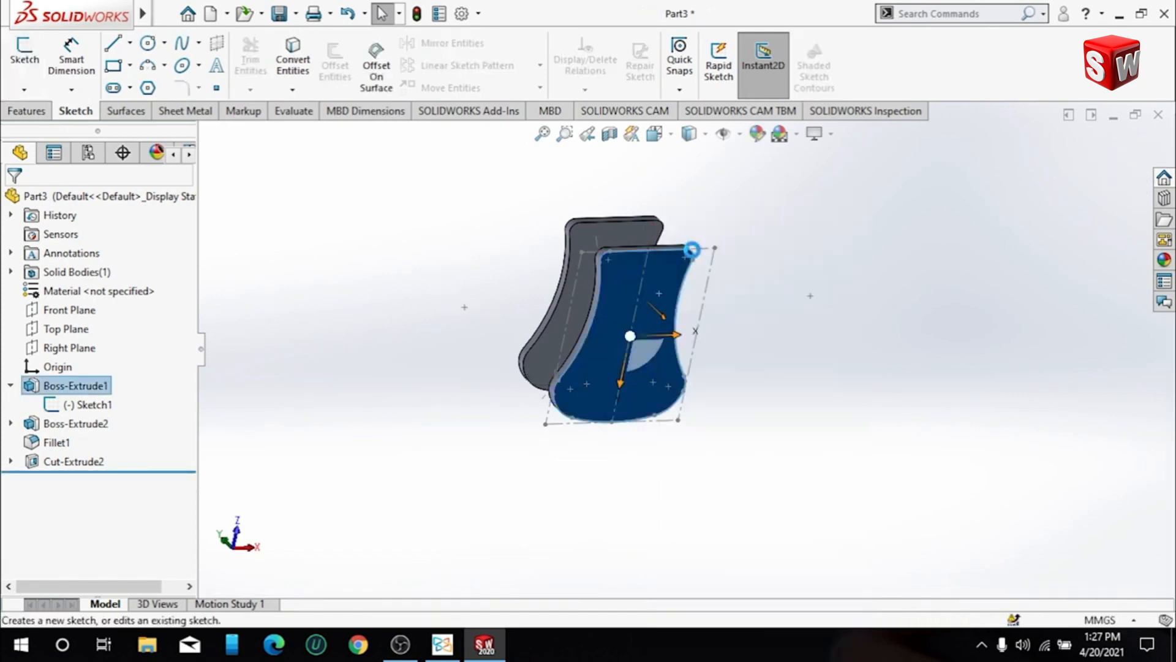
pyautogui.rightClick(669, 309)
pyautogui.click(328, 467)
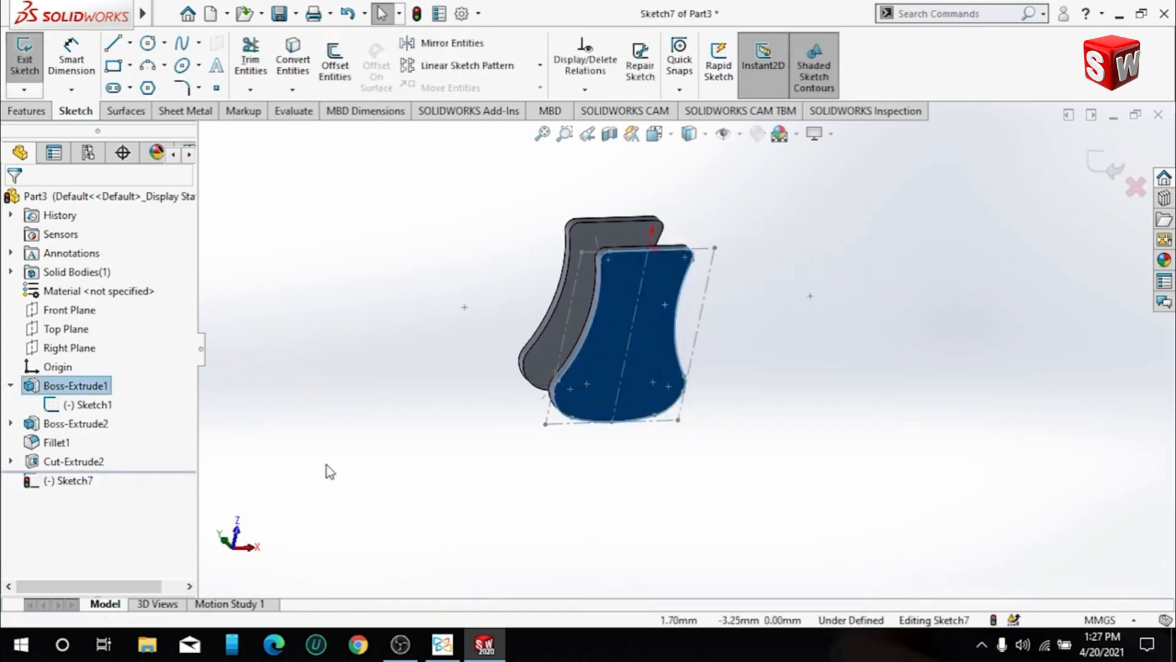
# - Turn the view straight on to the block's flat outer face that carries the open sketch
pyautogui.rightClick(94, 388)
pyautogui.click(160, 315)
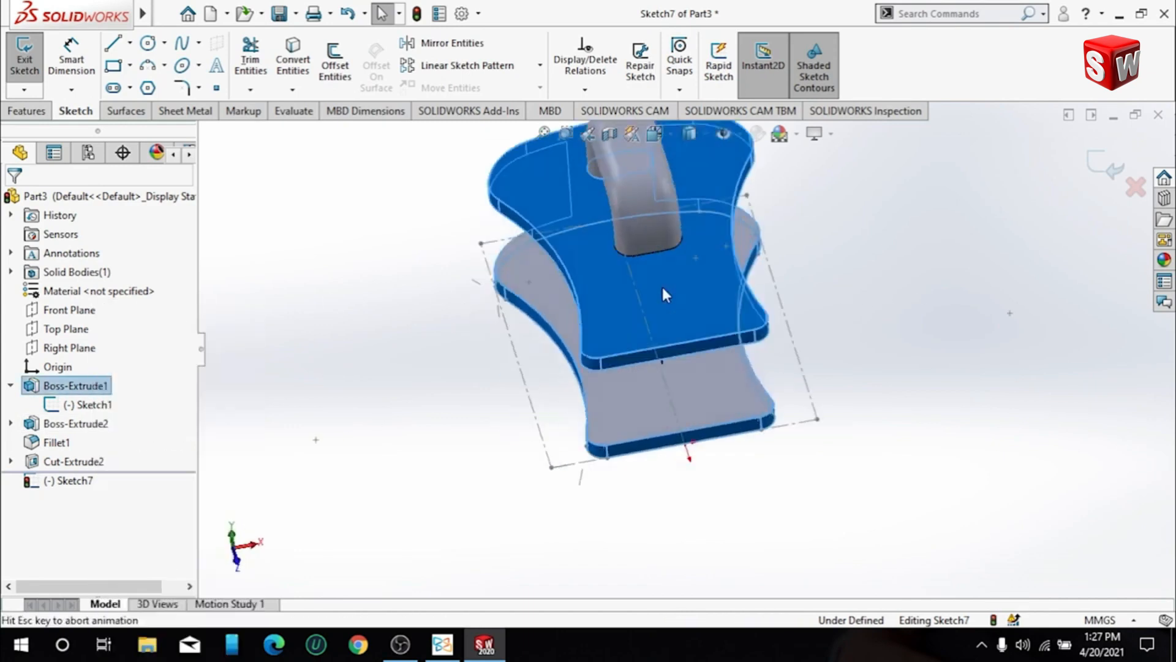
pyautogui.rightClick(115, 389)
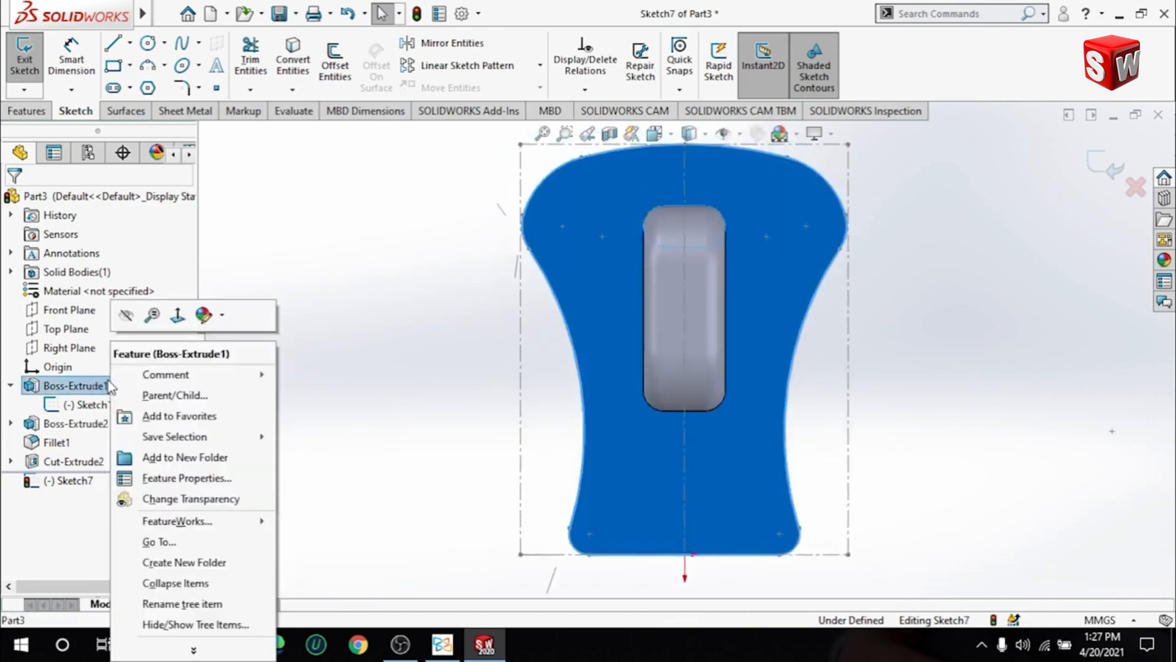
pyautogui.click(178, 313)
pyautogui.rightClick(613, 276)
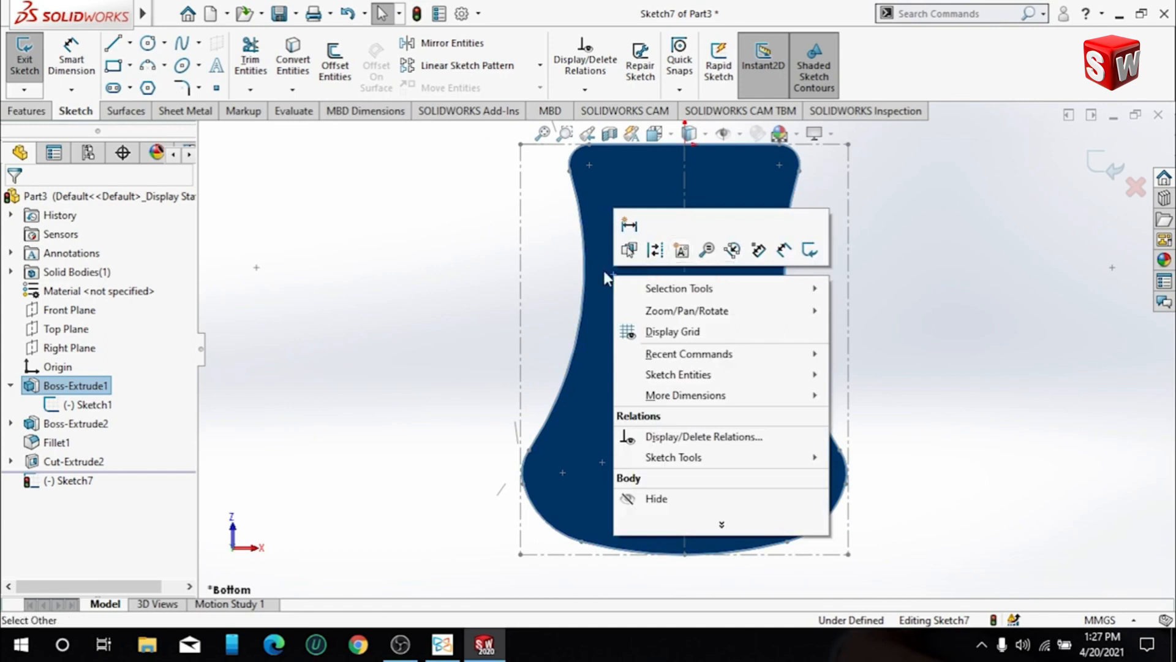
pyautogui.click(165, 65)
pyautogui.click(173, 129)
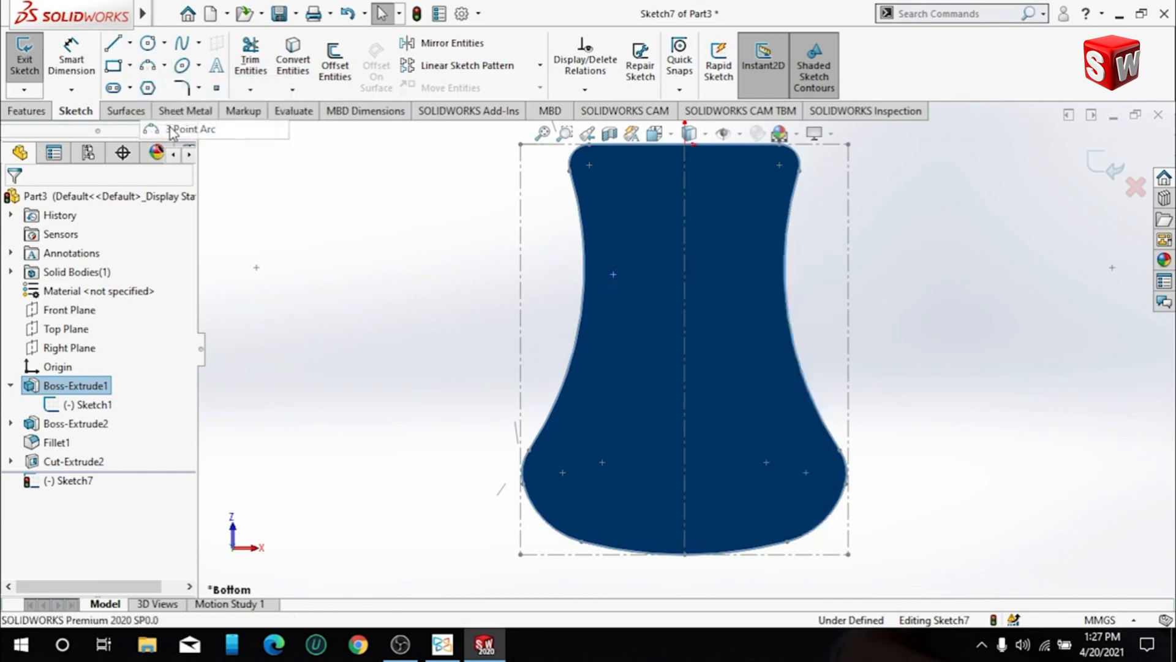
pyautogui.click(356, 183)
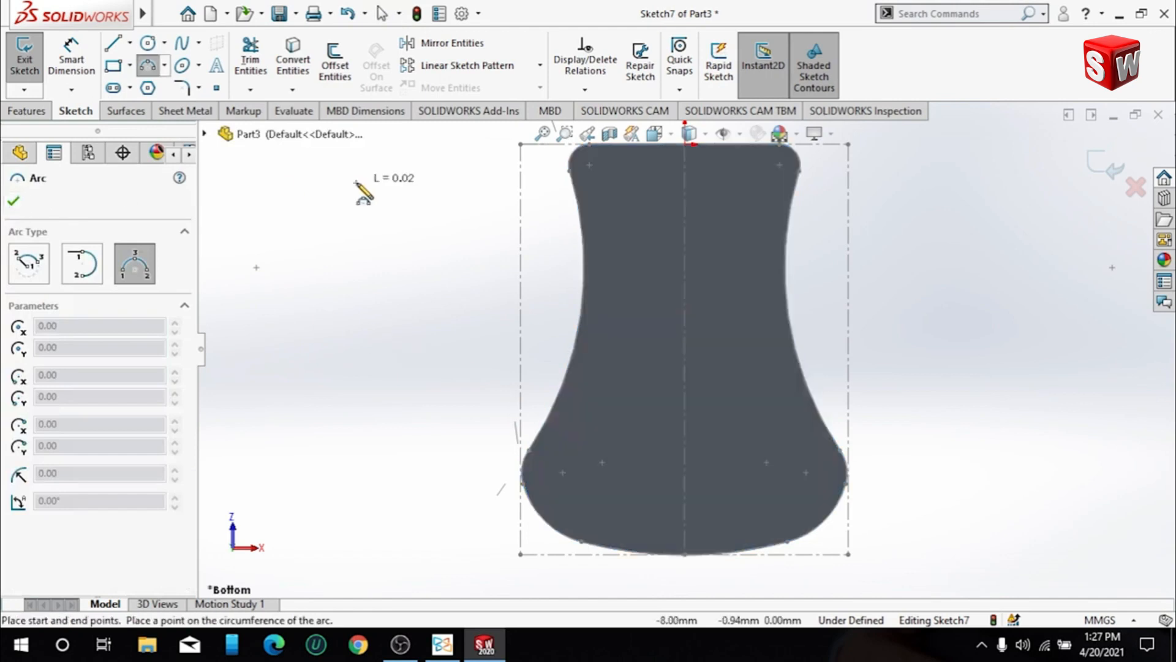
pyautogui.press('Escape')
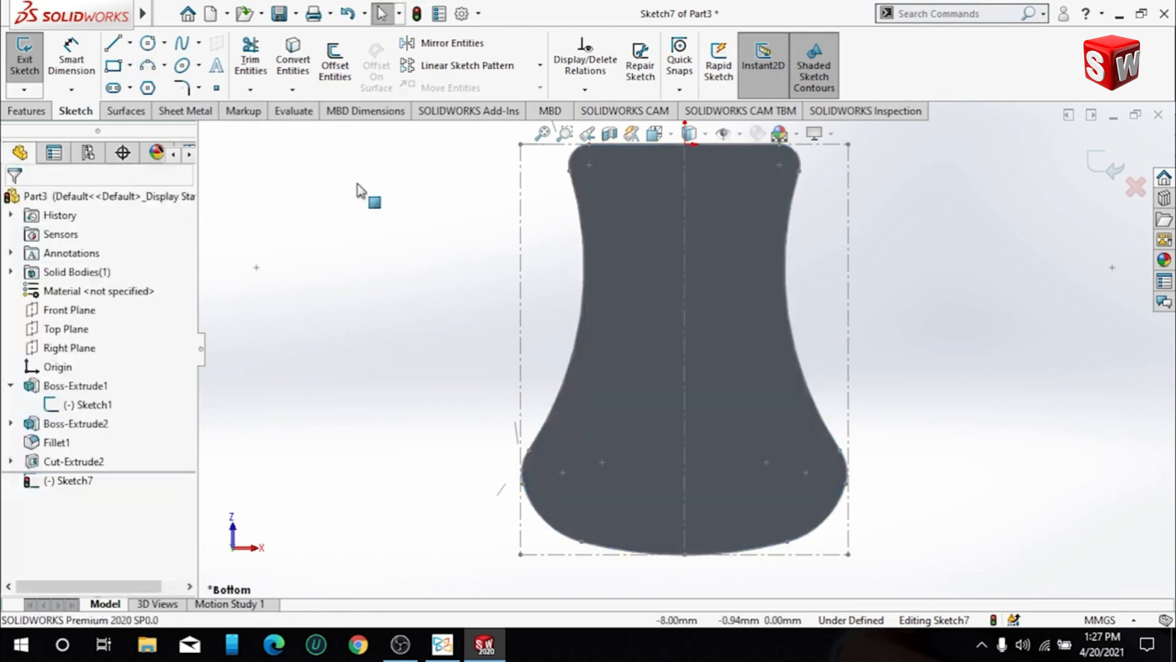
# - Offset the arcs along the left side of the face outline inward by 0.5 mm
pyautogui.click(336, 58)
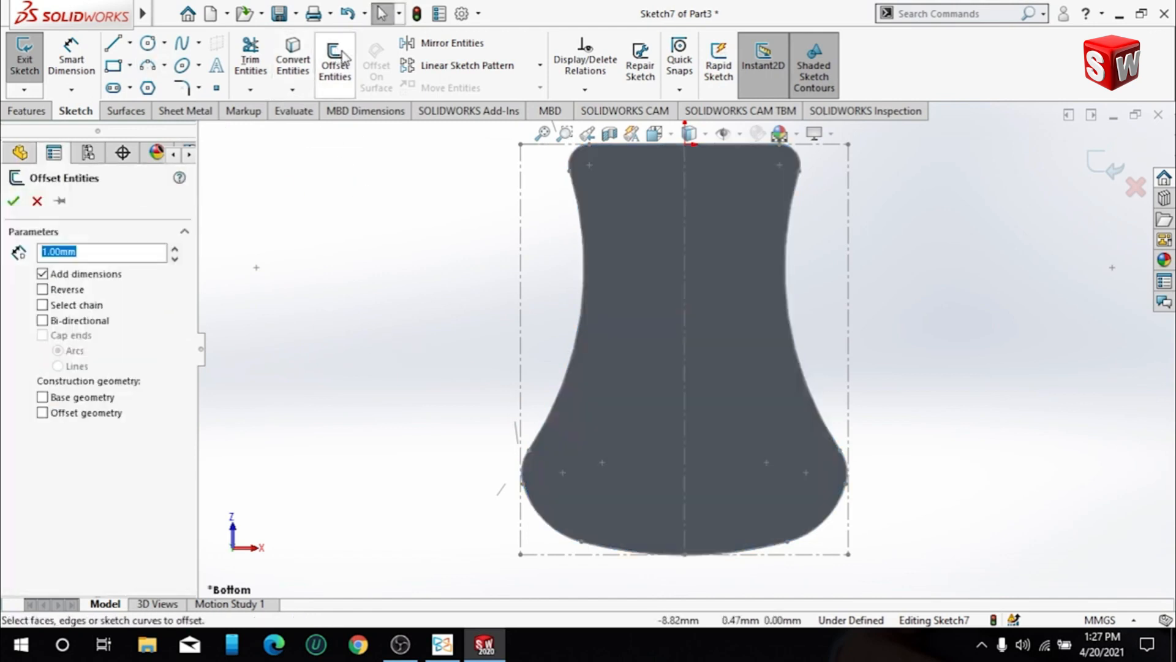
pyautogui.click(570, 536)
pyautogui.click(541, 437)
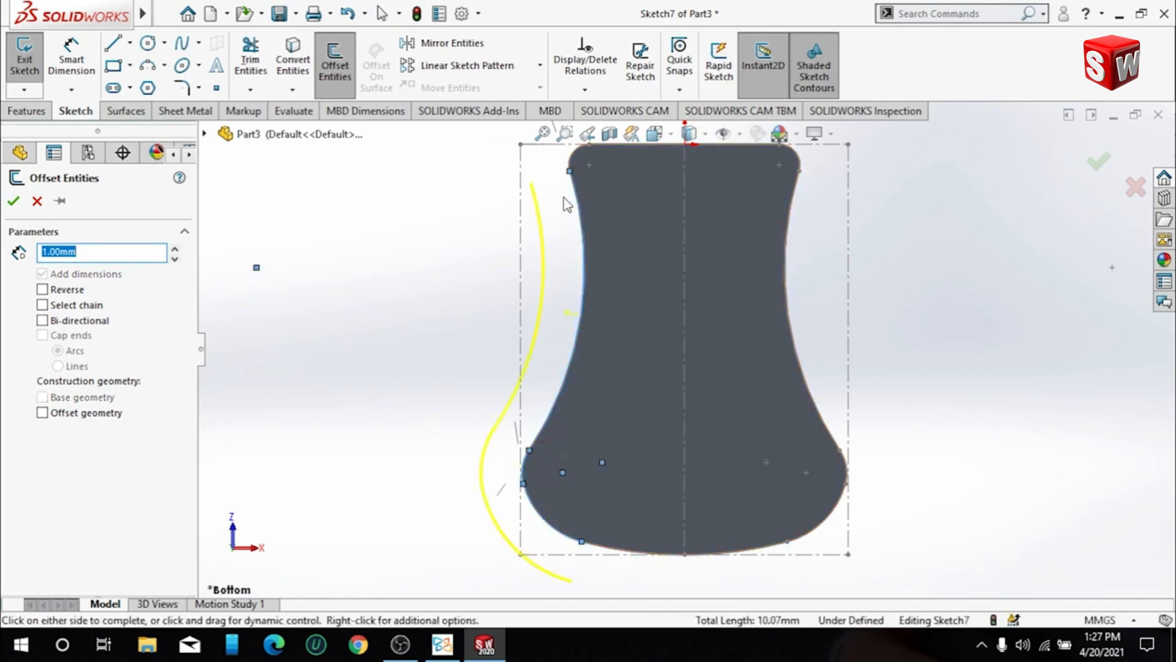
pyautogui.click(576, 164)
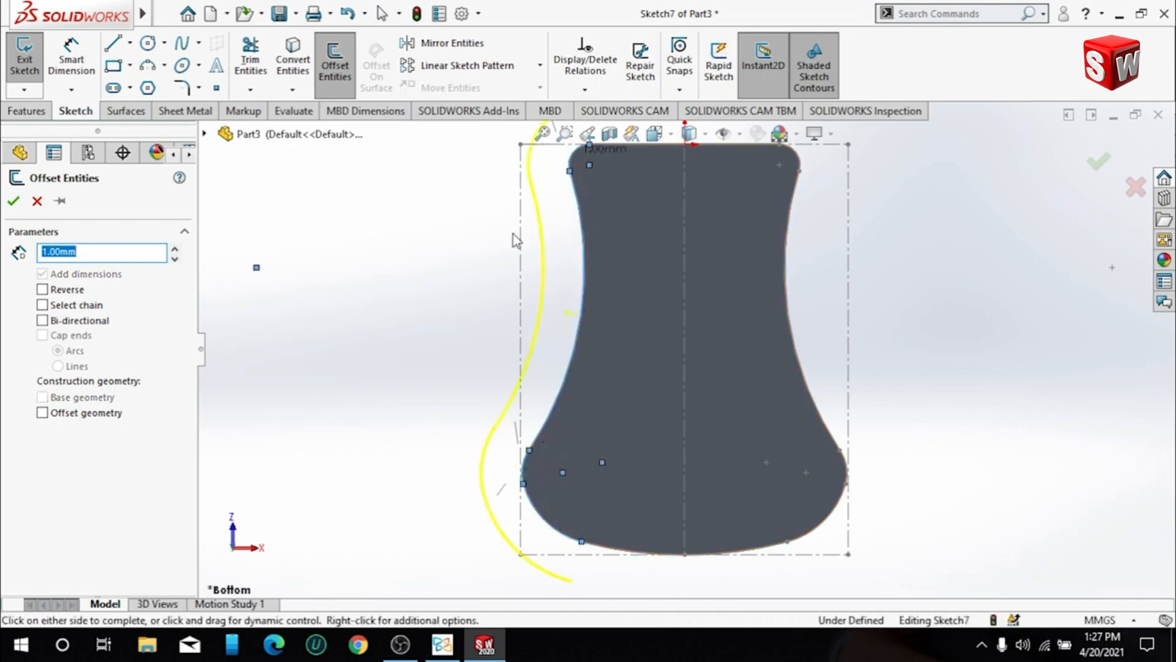
pyautogui.click(42, 290)
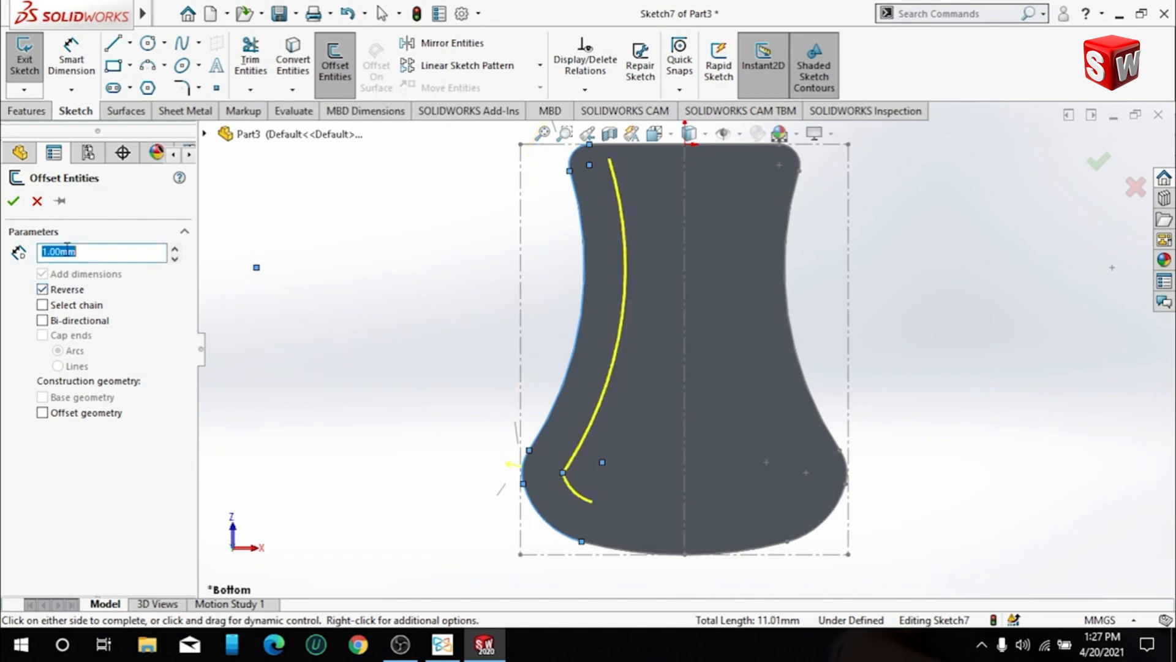
pyautogui.write('0.5')
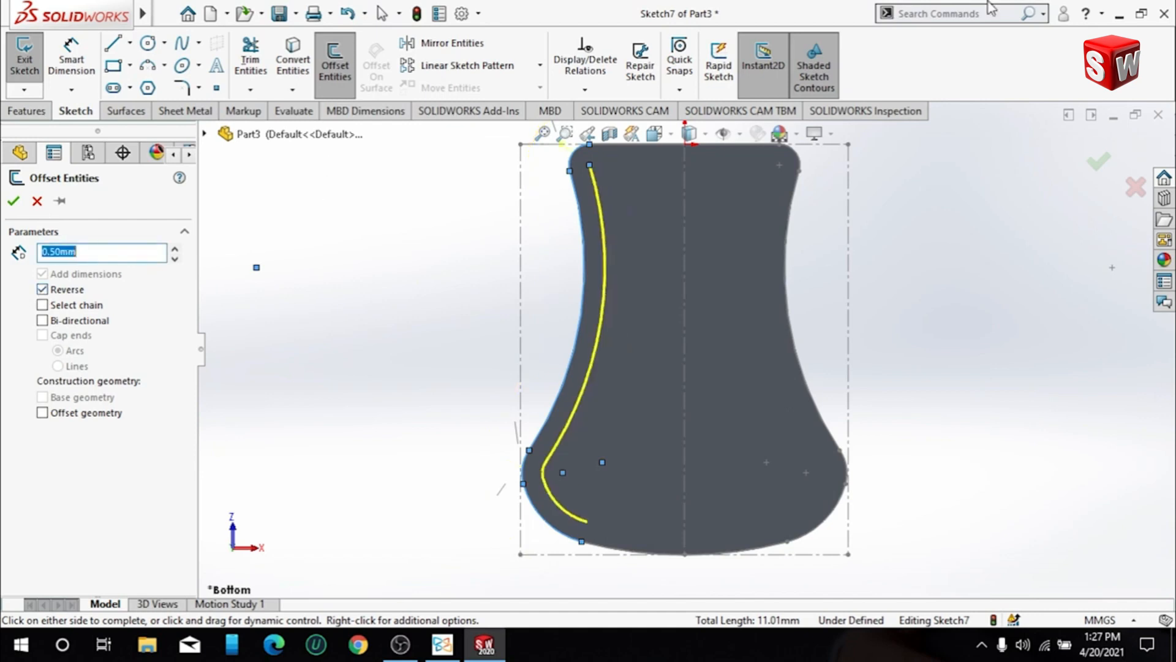
pyautogui.click(11, 203)
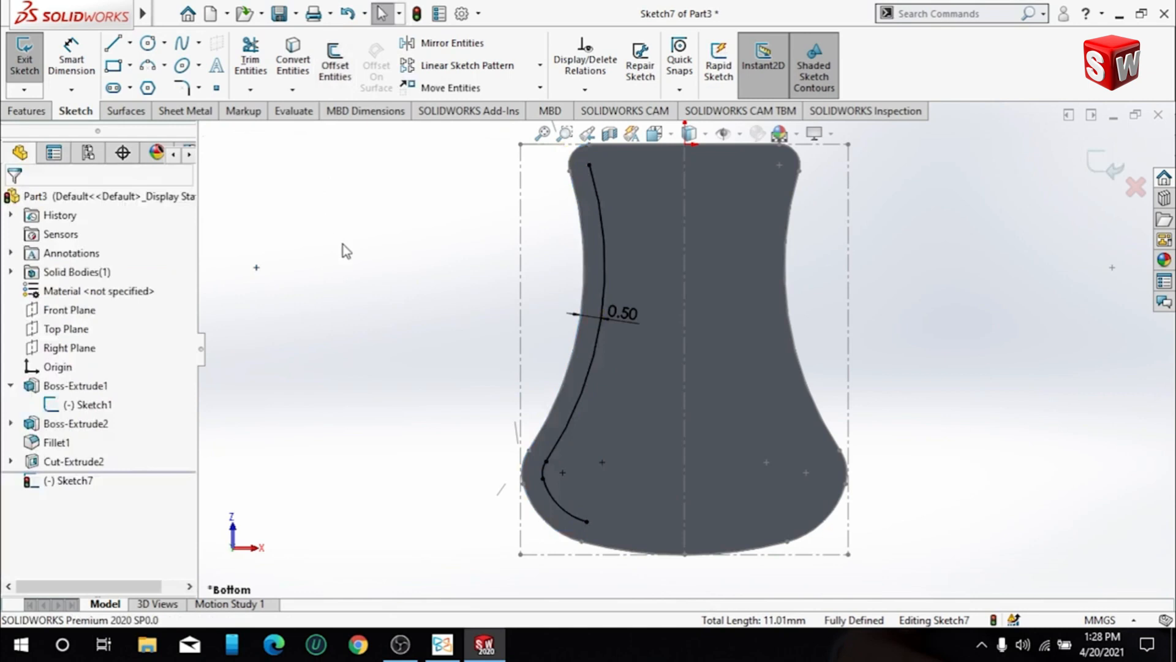
# - Trace the large lower-left corner arc of the face outline with a three-point arc between its endpoints
pyautogui.click(164, 65)
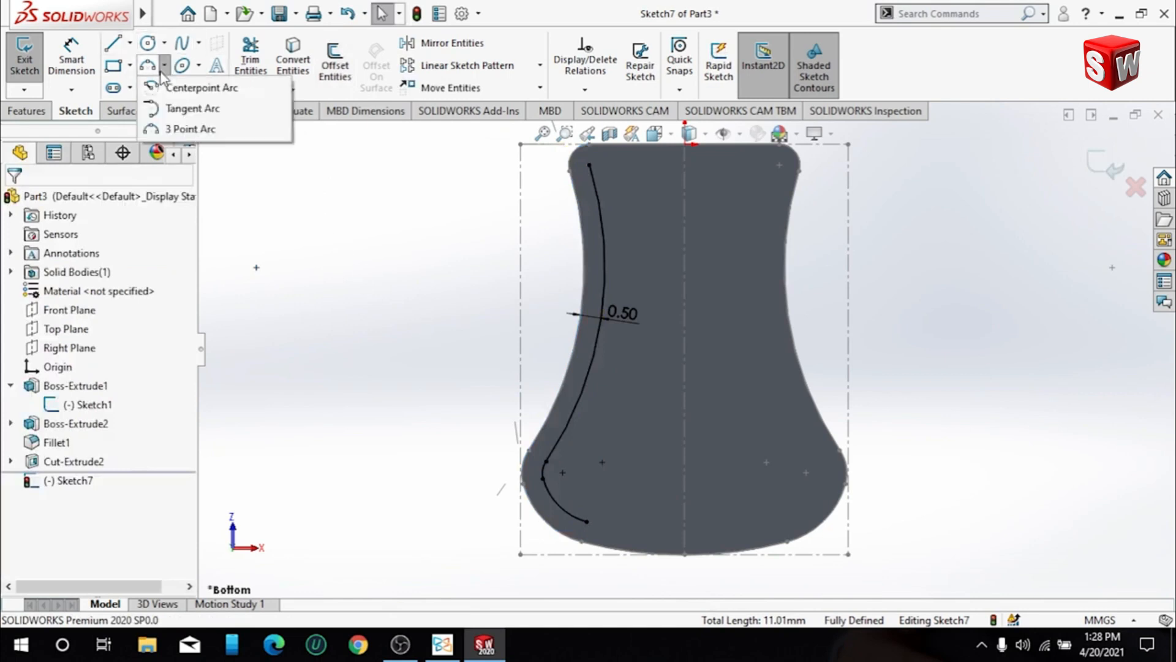
pyautogui.click(175, 127)
pyautogui.scroll(-3, 630, 531)
pyautogui.scroll(2, 613, 545)
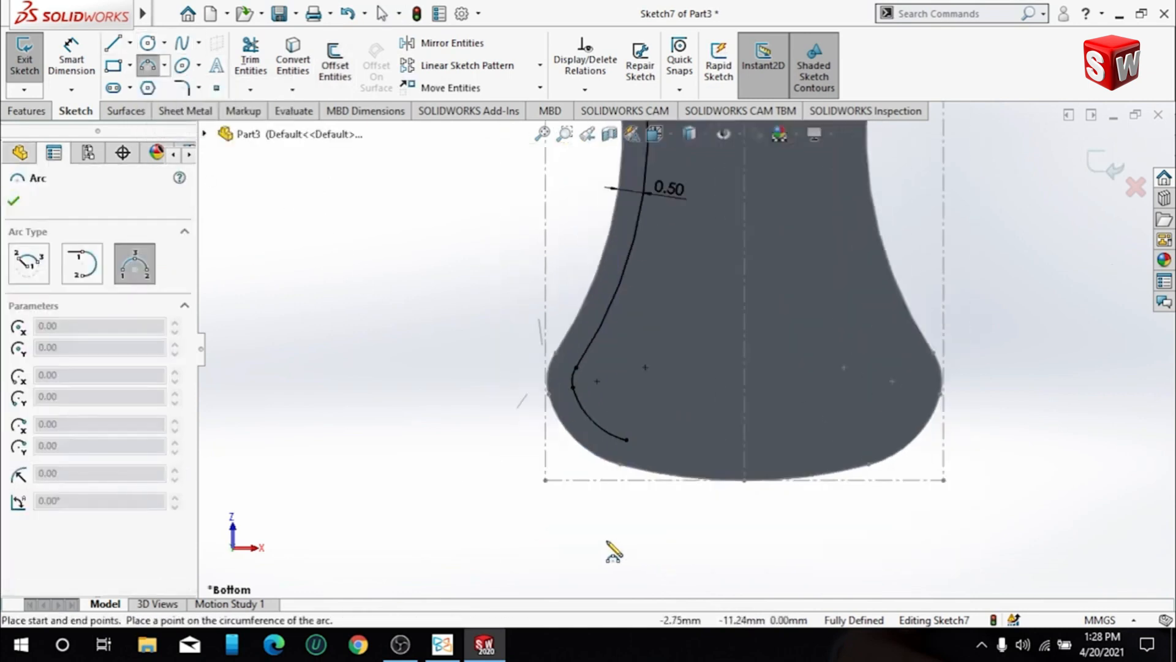
pyautogui.scroll(-5, 638, 473)
pyautogui.click(636, 435)
pyautogui.click(486, 287)
pyautogui.click(541, 381)
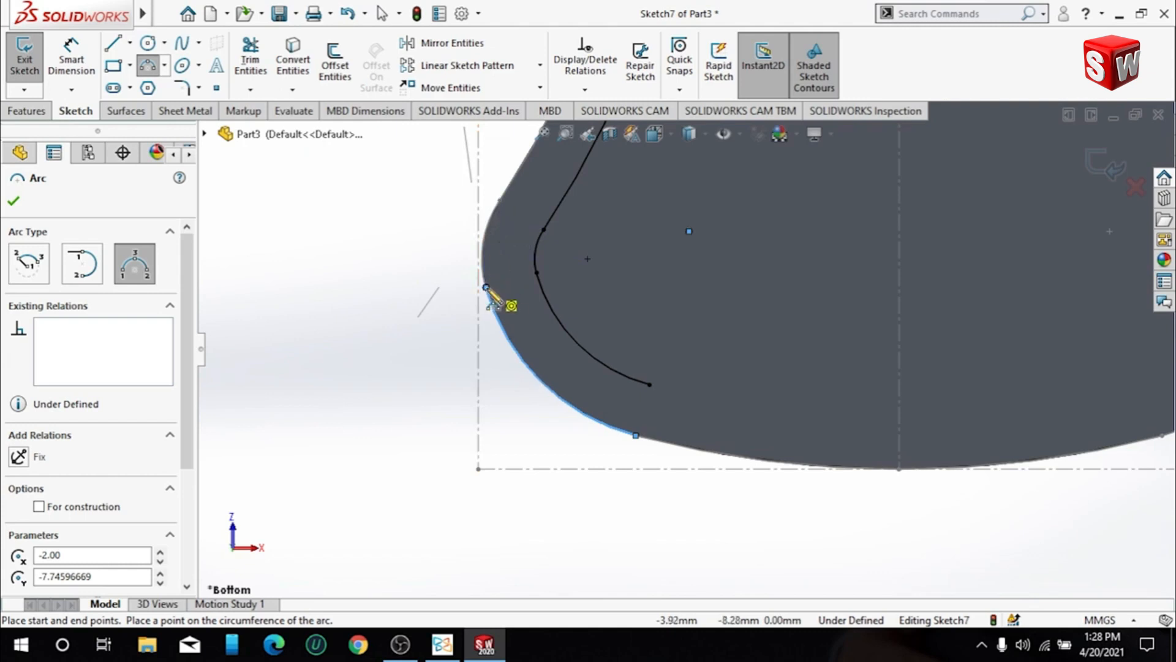
pyautogui.press('Escape')
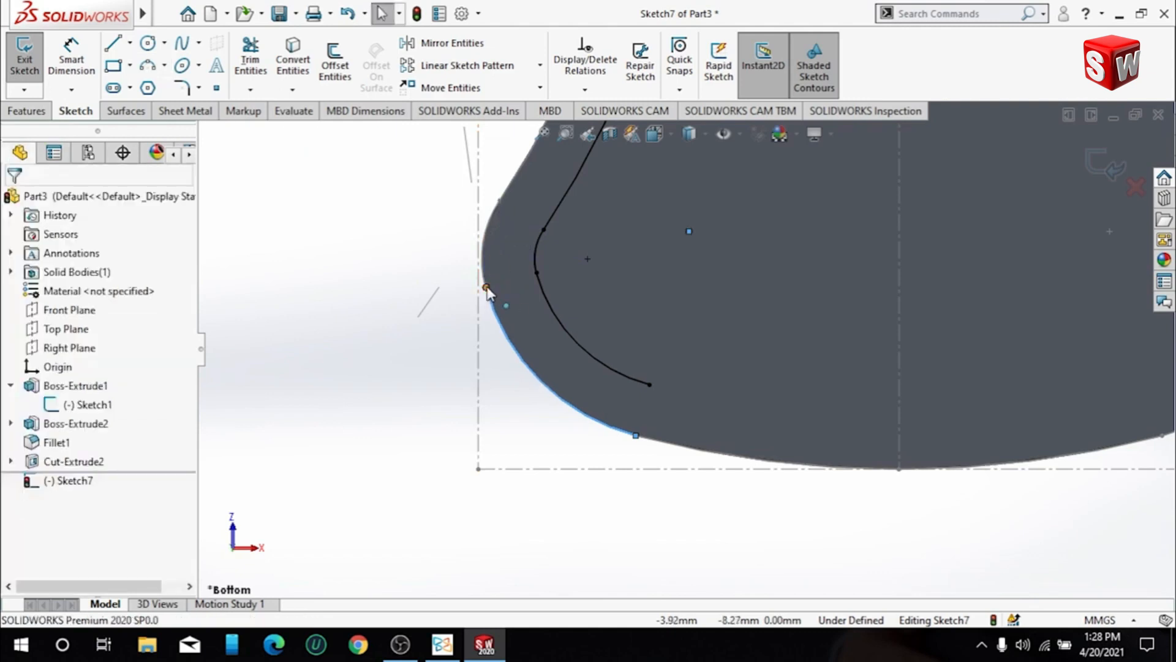
# - Trace the short 1 mm radius arc above the lower-left corner with a three-point arc on the outline
pyautogui.click(156, 72)
pyautogui.click(485, 286)
pyautogui.click(499, 200)
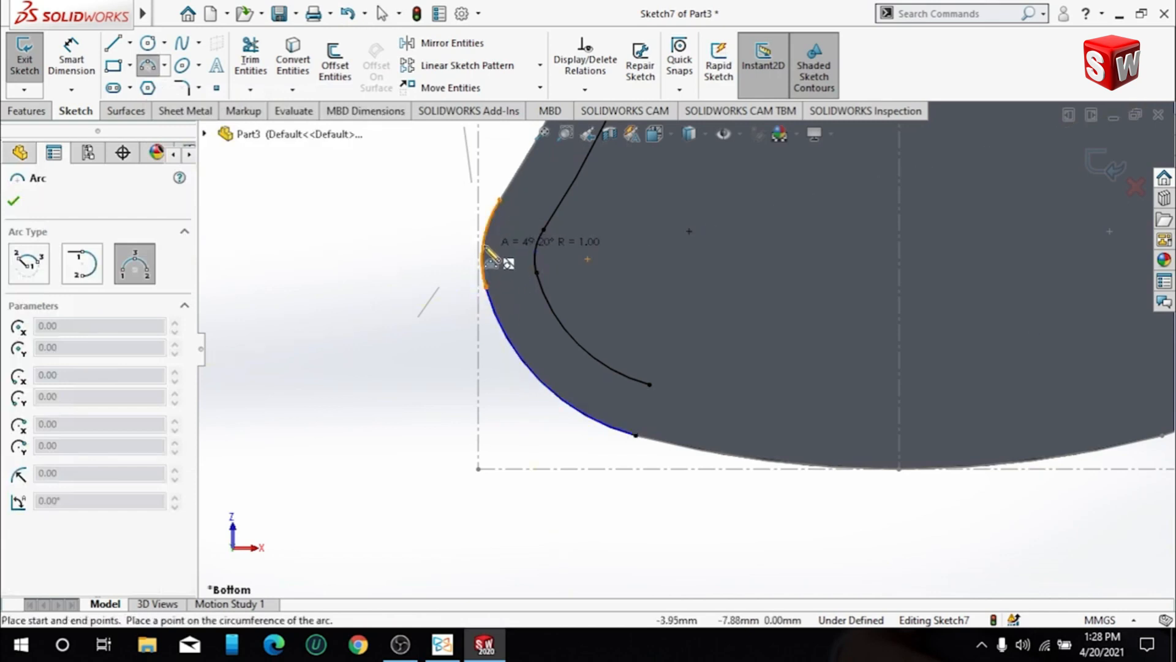
pyautogui.click(484, 248)
# - Trace the long concave left side of the face outline with a three-point arc up to the upper corner
pyautogui.scroll(3, 619, 247)
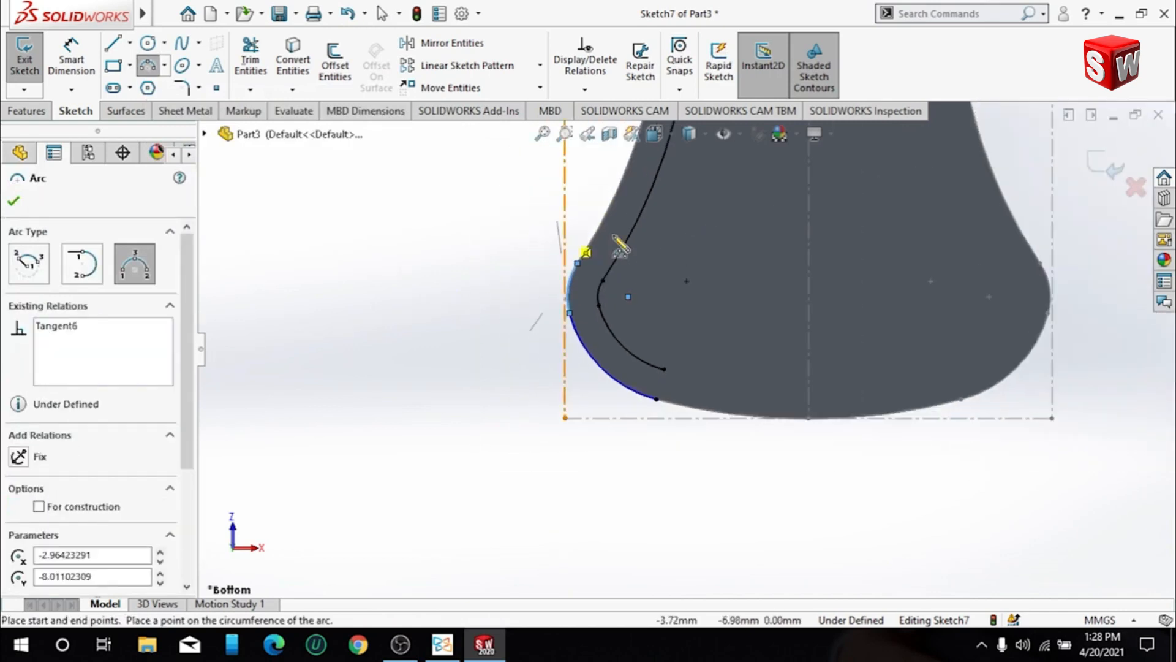
pyautogui.scroll(2, 642, 207)
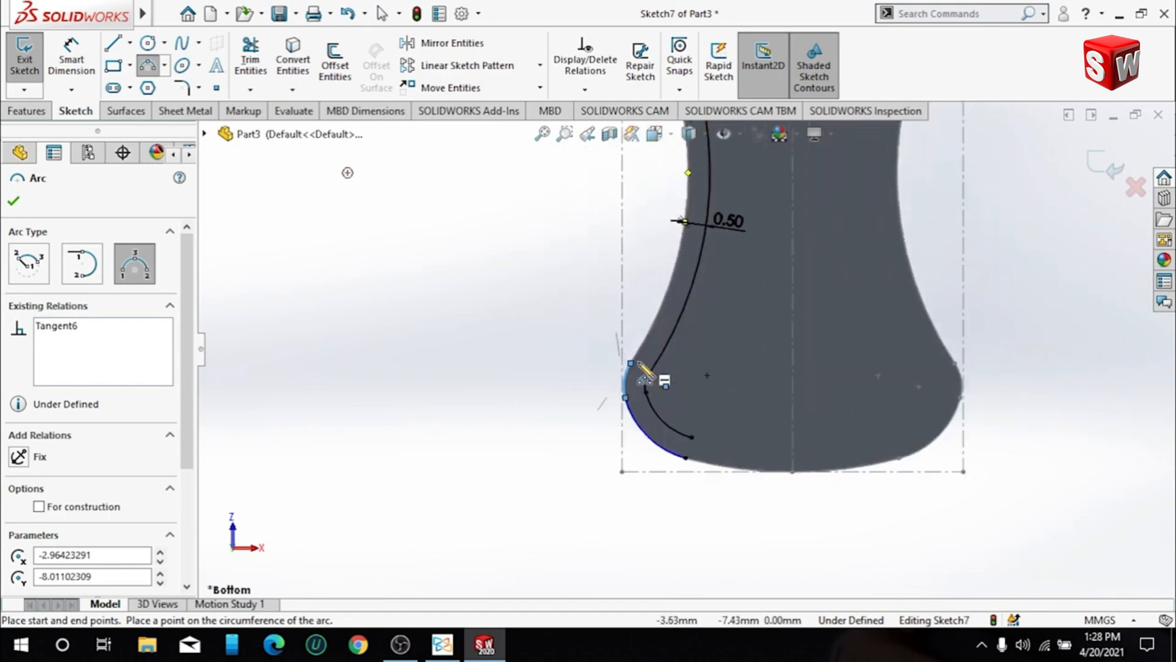
pyautogui.click(631, 363)
pyautogui.scroll(3, 637, 362)
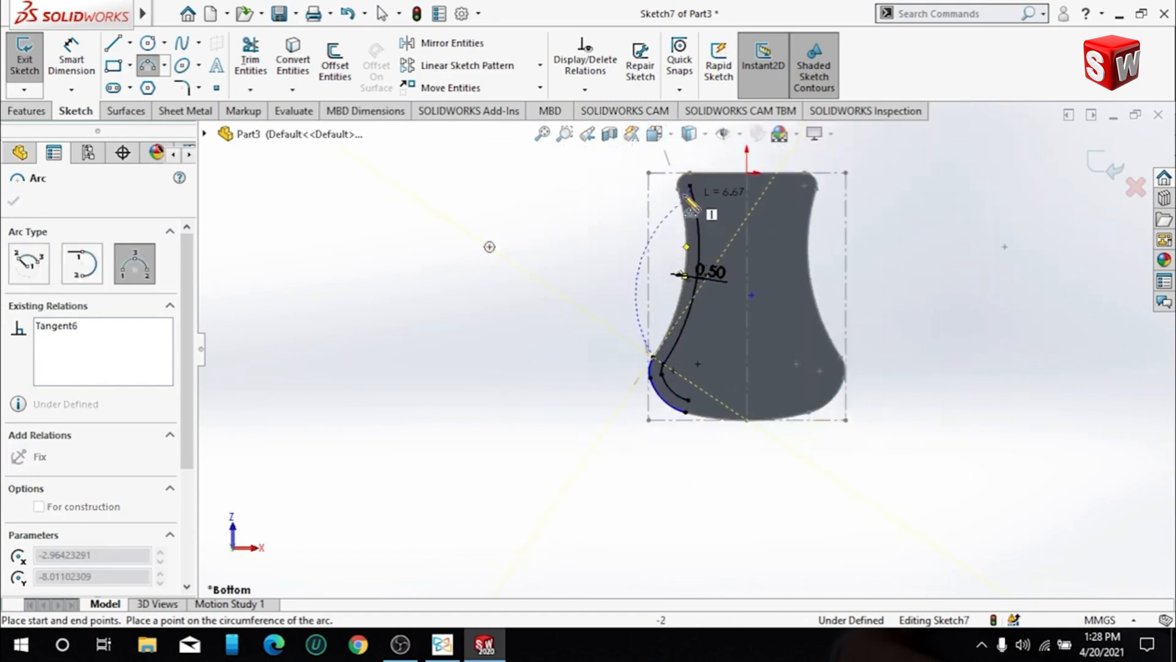
pyautogui.click(679, 190)
pyautogui.click(700, 294)
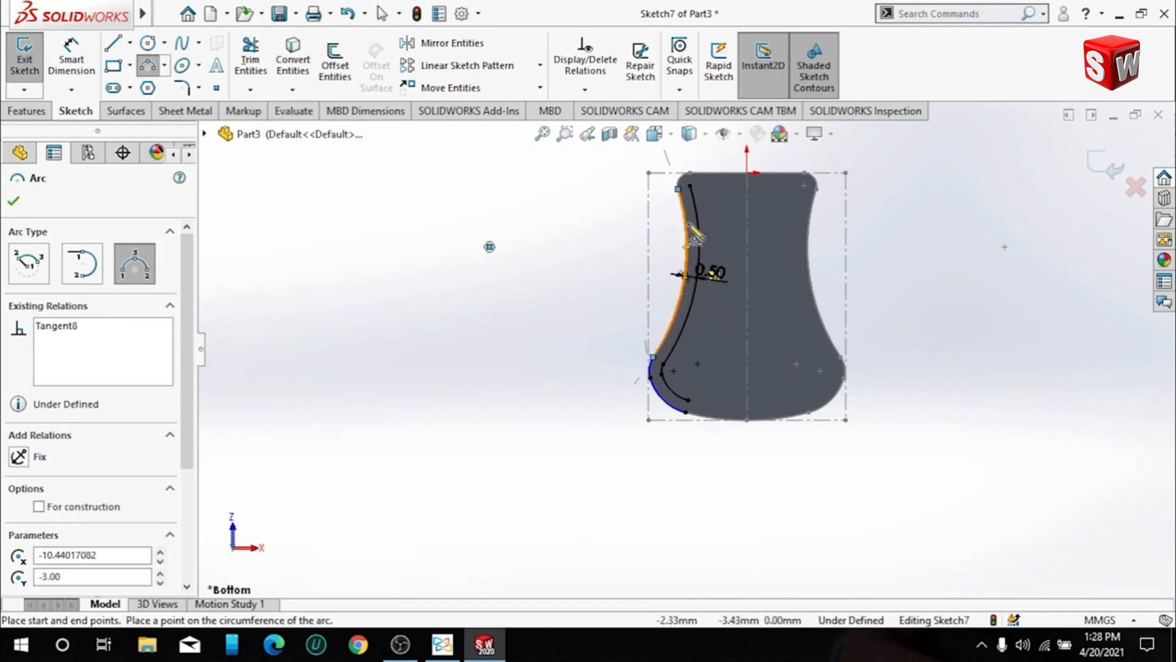
# - Trace the rounded upper-left corner of the face outline with a three-point arc ending on the straight top edge
pyautogui.scroll(-2, 691, 202)
pyautogui.scroll(-3, 691, 202)
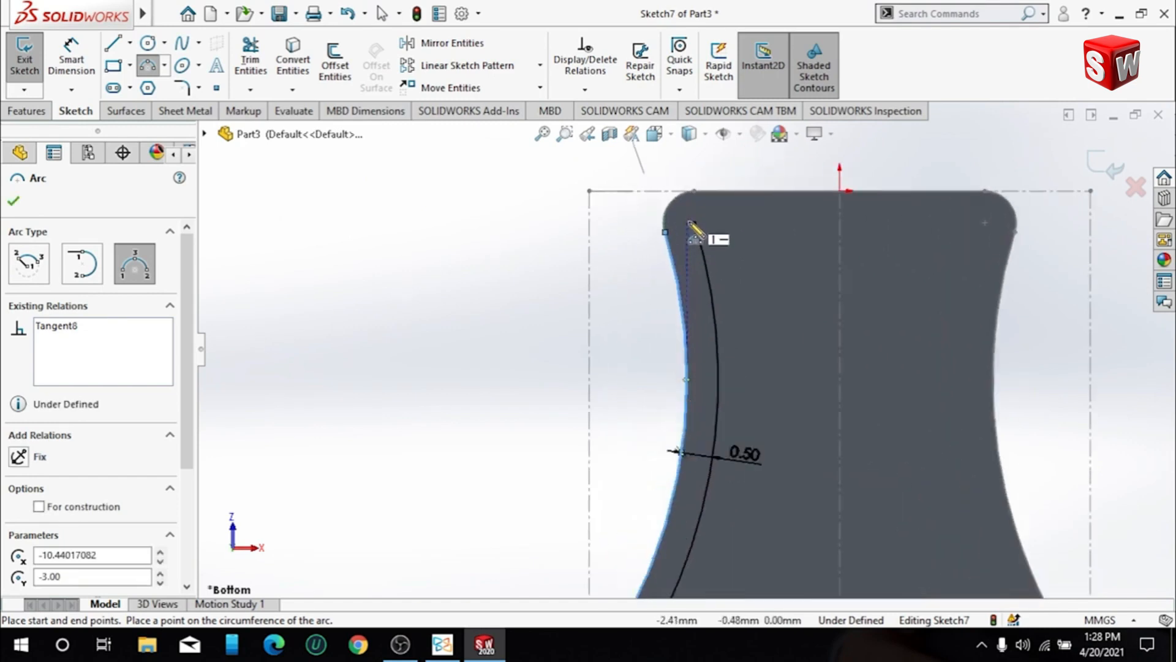
pyautogui.click(660, 239)
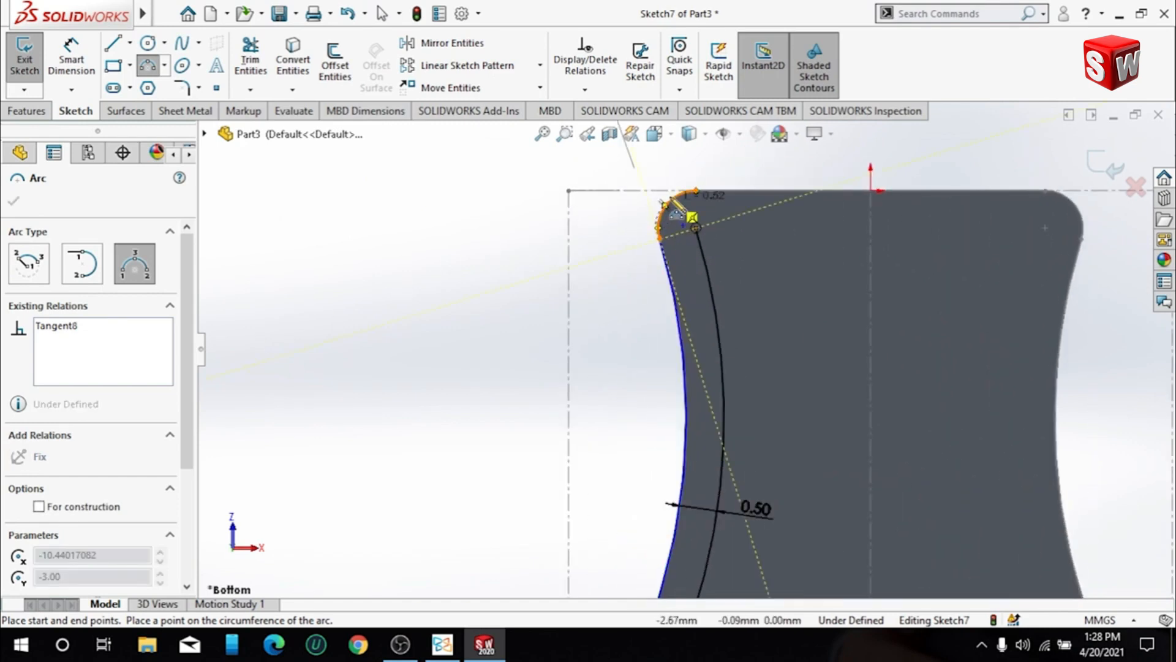
pyautogui.click(696, 191)
pyautogui.click(671, 213)
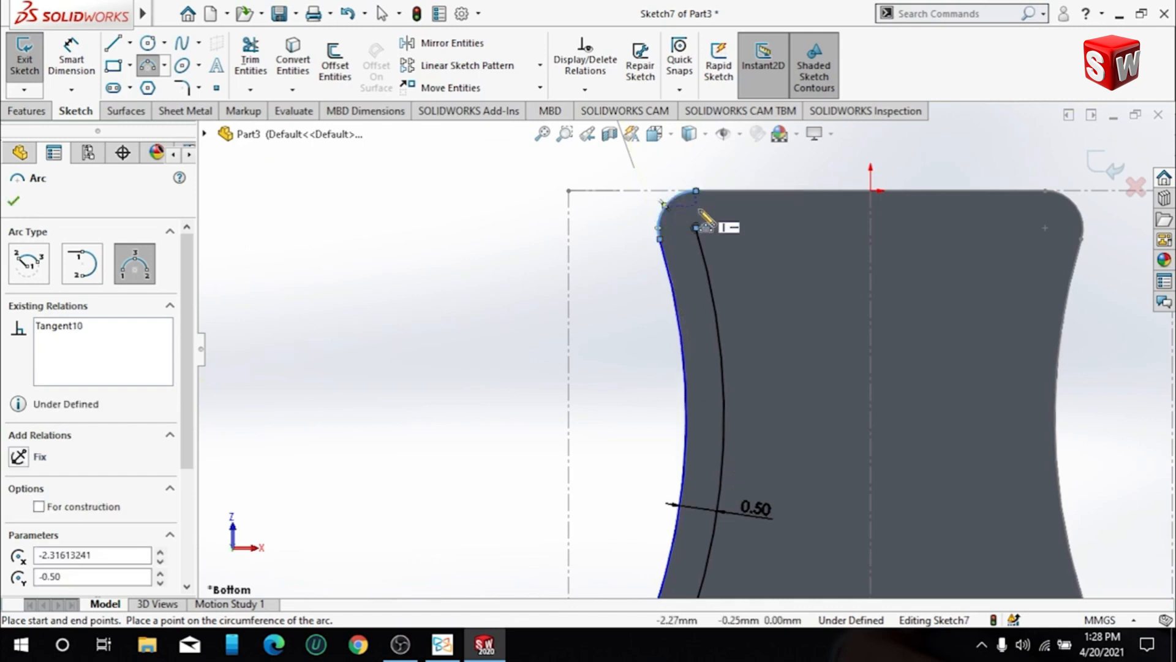
pyautogui.press('Escape')
# - Close the side strip with short lines joining the traced outline to the offset curve at its upper and lower ends
pyautogui.scroll(2, 686, 288)
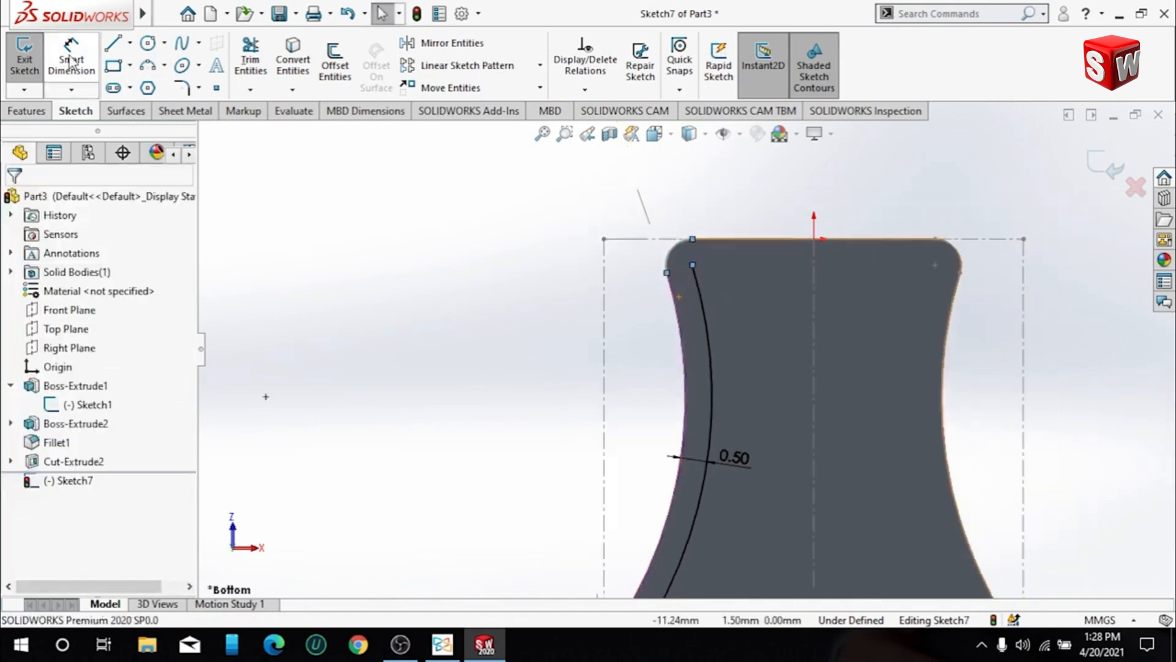
pyautogui.click(112, 43)
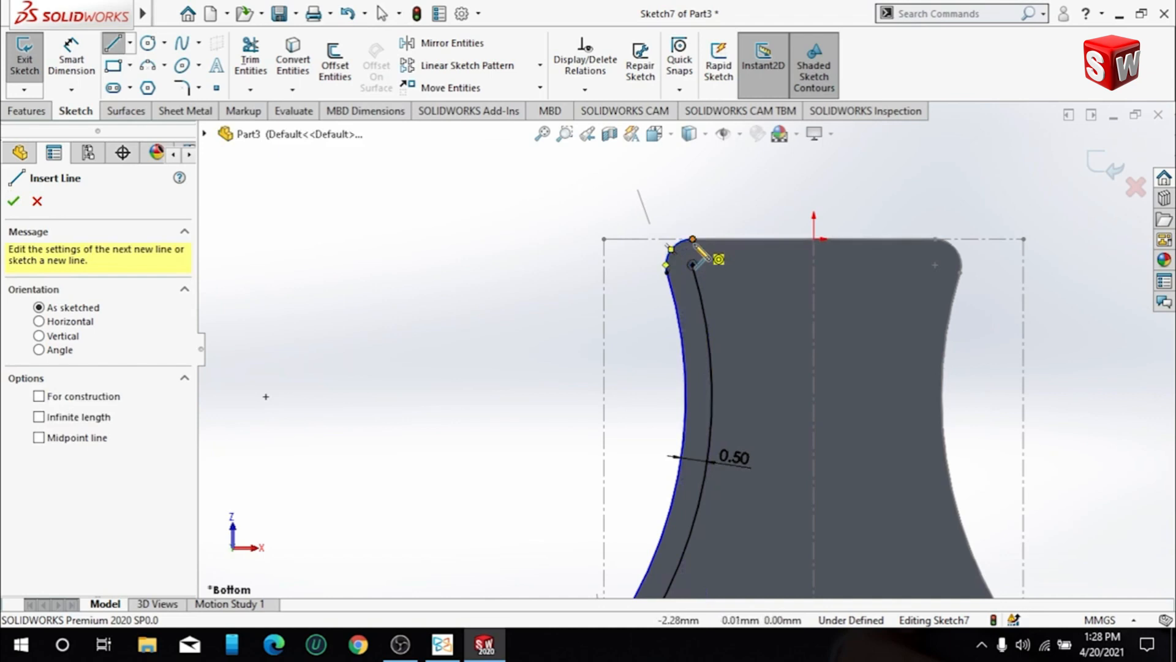
pyautogui.click(693, 240)
pyautogui.click(693, 265)
pyautogui.scroll(2, 710, 473)
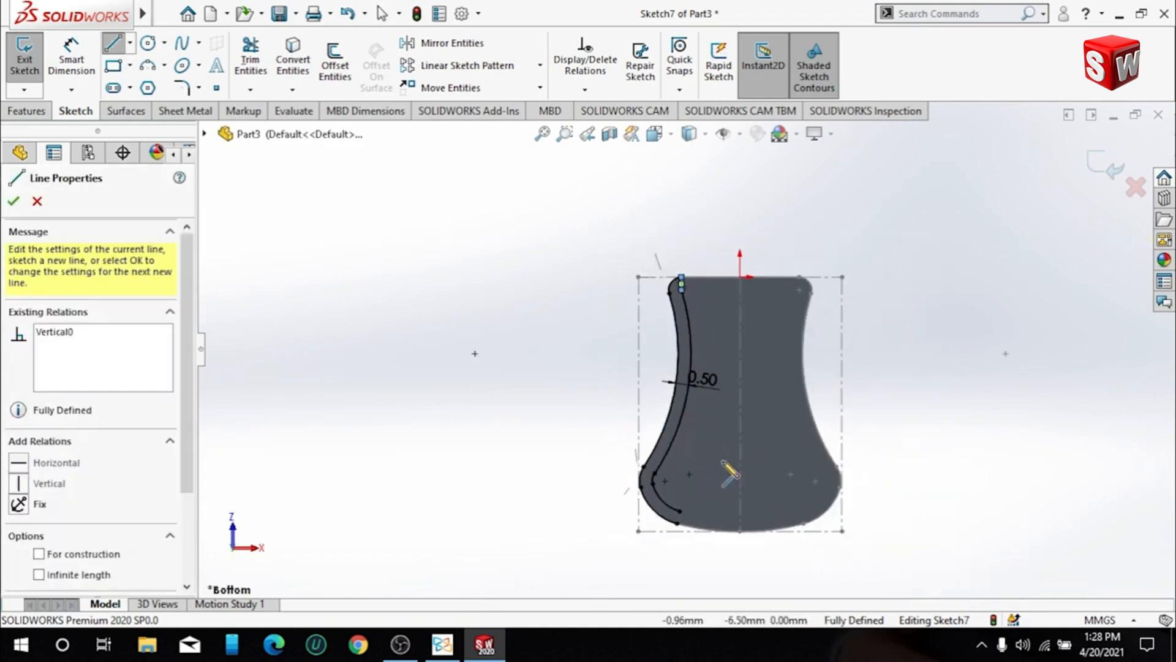
pyautogui.scroll(-4, 688, 512)
pyautogui.click(671, 458)
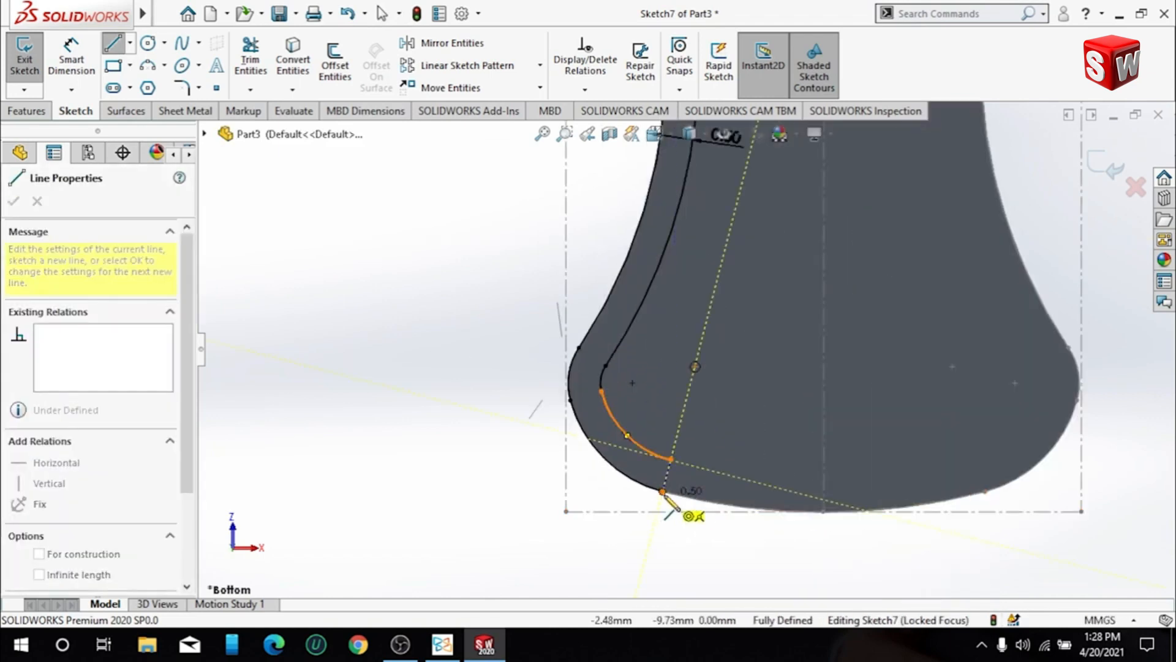
pyautogui.click(662, 492)
pyautogui.scroll(3, 701, 403)
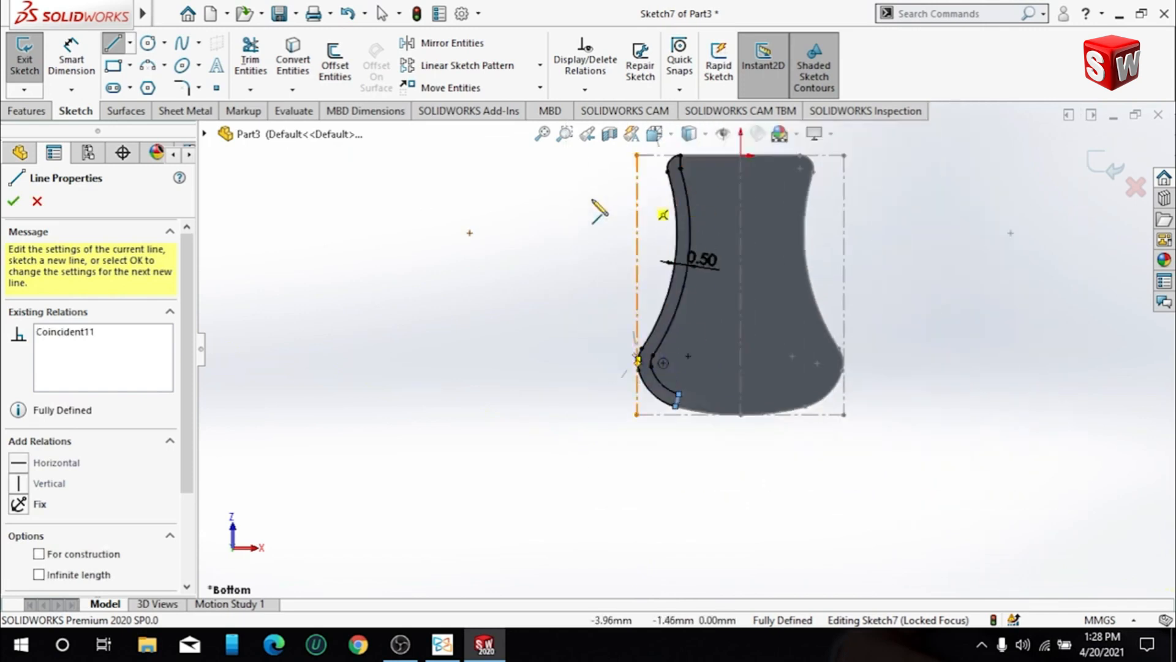
pyautogui.press('Escape')
# - Start an Extruded Boss from the sketch and select the closed side strip's contour and region as its profile
pyautogui.moveTo(670, 274); pyautogui.dragTo(778, 263, button='middle')
pyautogui.scroll(-3, 704, 258)
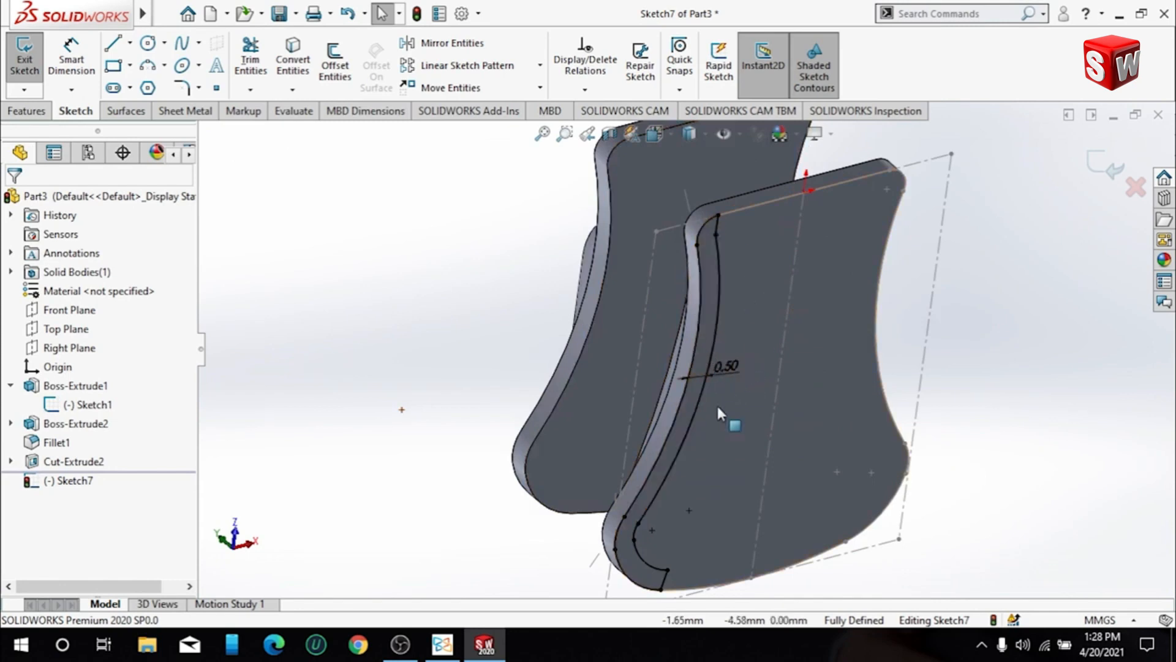
pyautogui.click(38, 114)
pyautogui.click(34, 57)
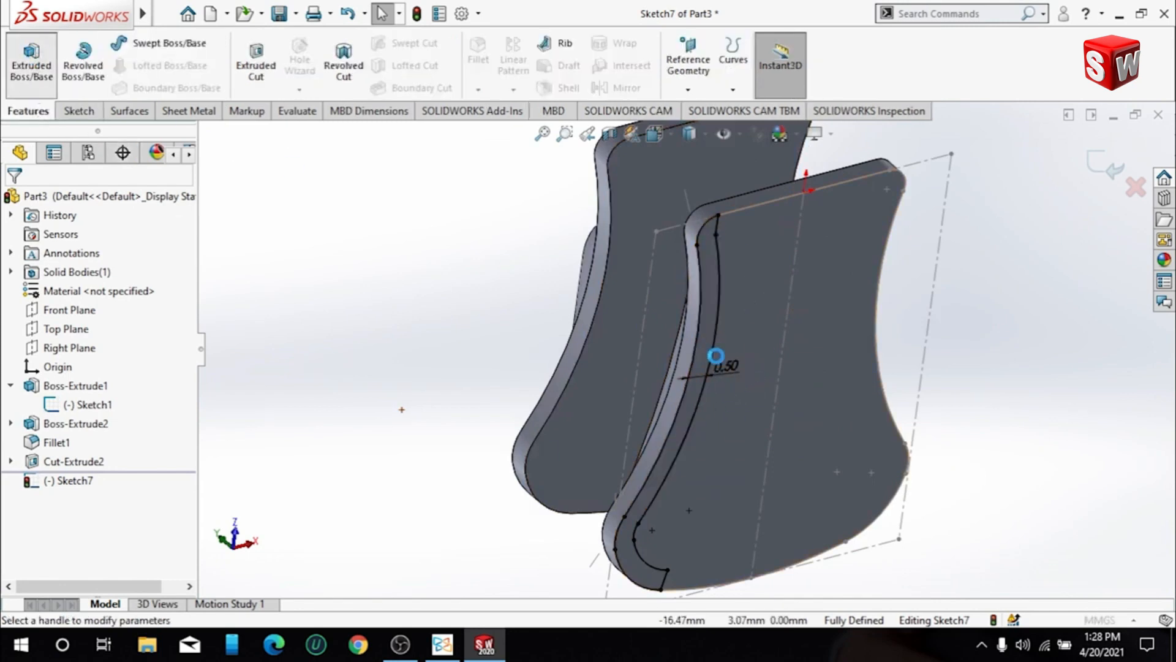
pyautogui.click(702, 381)
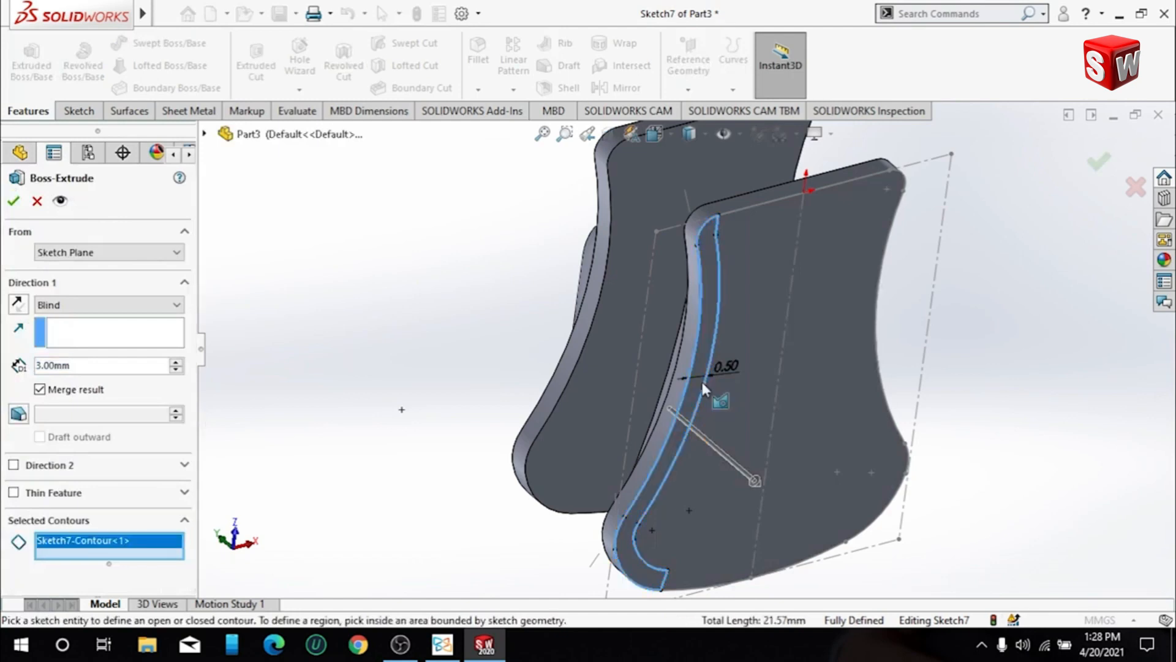
pyautogui.click(629, 564)
# - Reverse the extrusion toward the hook side, set its blind depth to 1 mm, and complete the boss
pyautogui.moveTo(477, 434); pyautogui.dragTo(558, 407, button='middle')
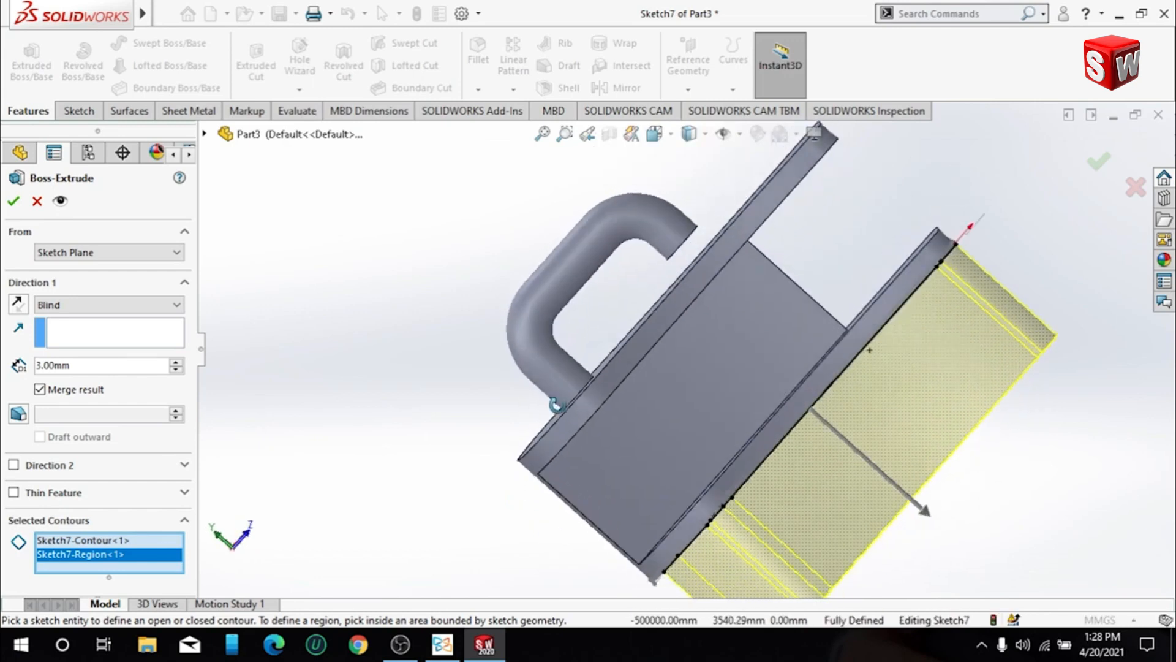
pyautogui.click(17, 303)
pyautogui.moveTo(715, 420); pyautogui.dragTo(816, 270, button='middle')
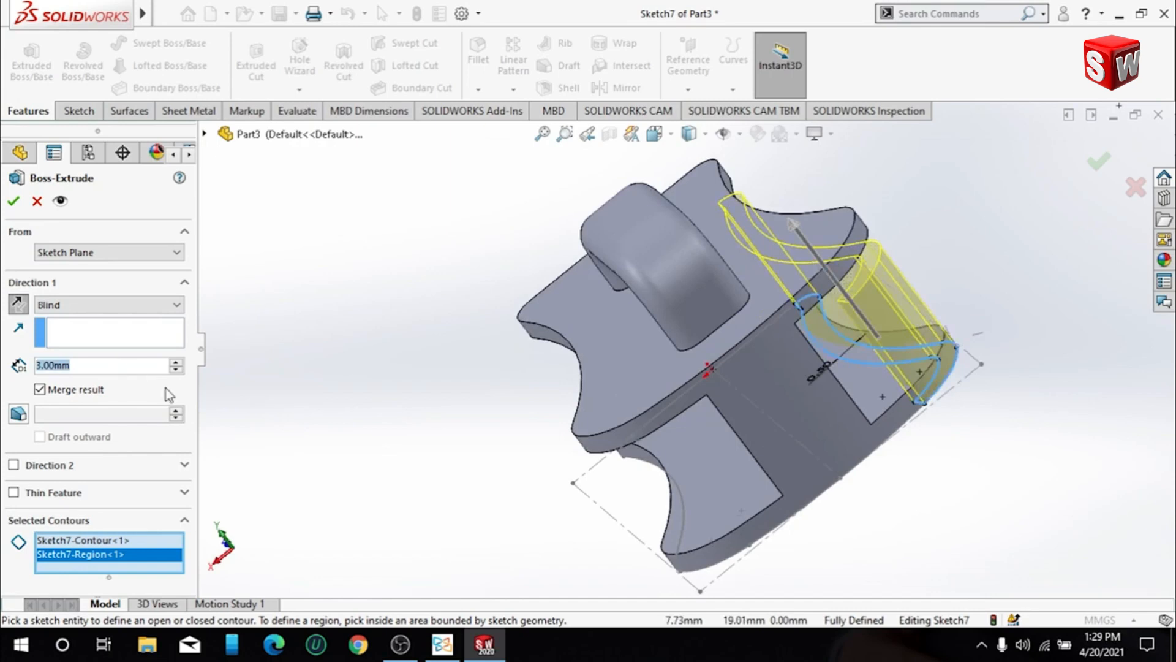
pyautogui.write('1')
pyautogui.press('Return')
pyautogui.moveTo(951, 437); pyautogui.dragTo(709, 489, button='middle')
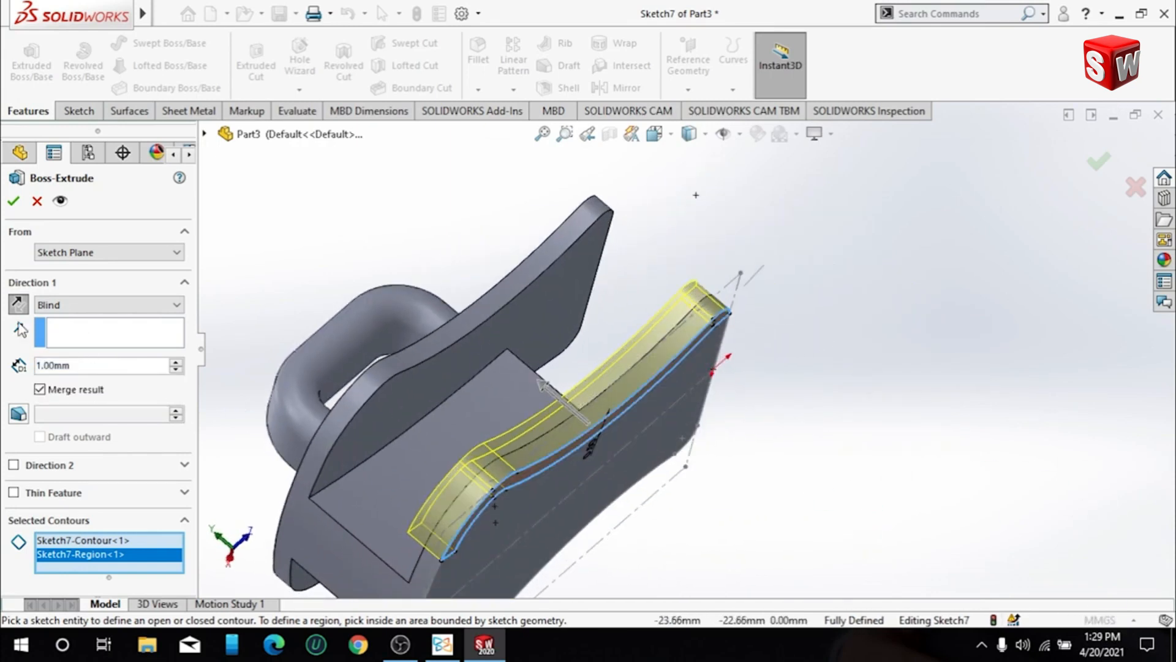
pyautogui.click(13, 200)
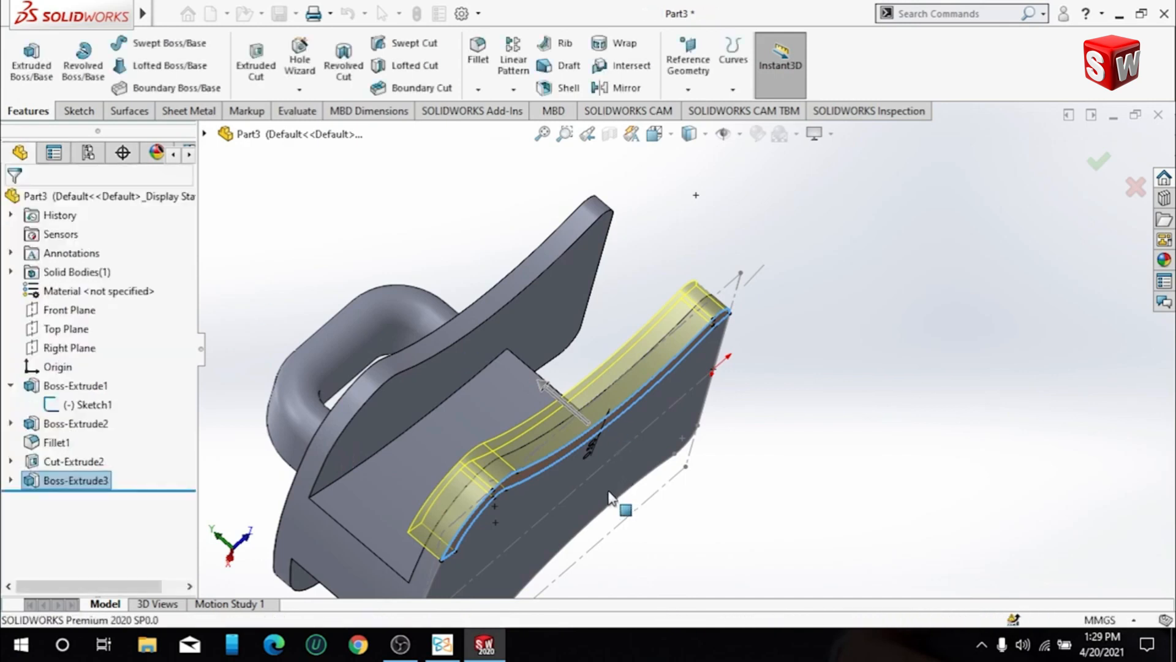
# - Mirror the raised side lip about the Right Plane onto the opposite side of the plate
pyautogui.moveTo(610, 422); pyautogui.dragTo(476, 521, button='middle')
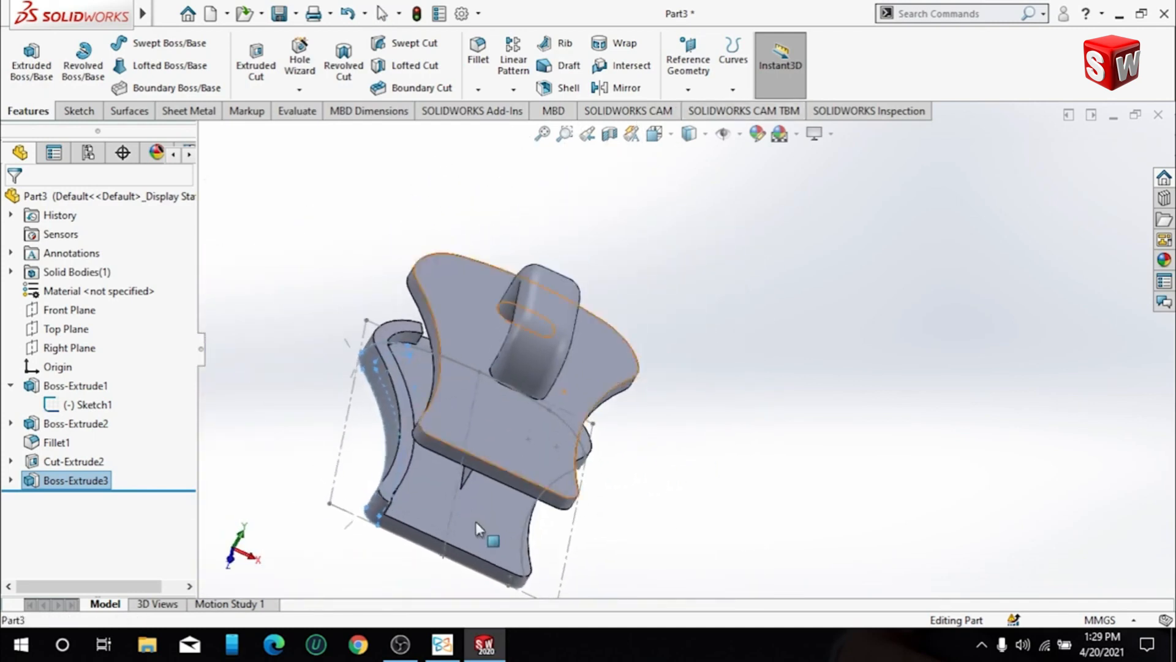
pyautogui.click(511, 58)
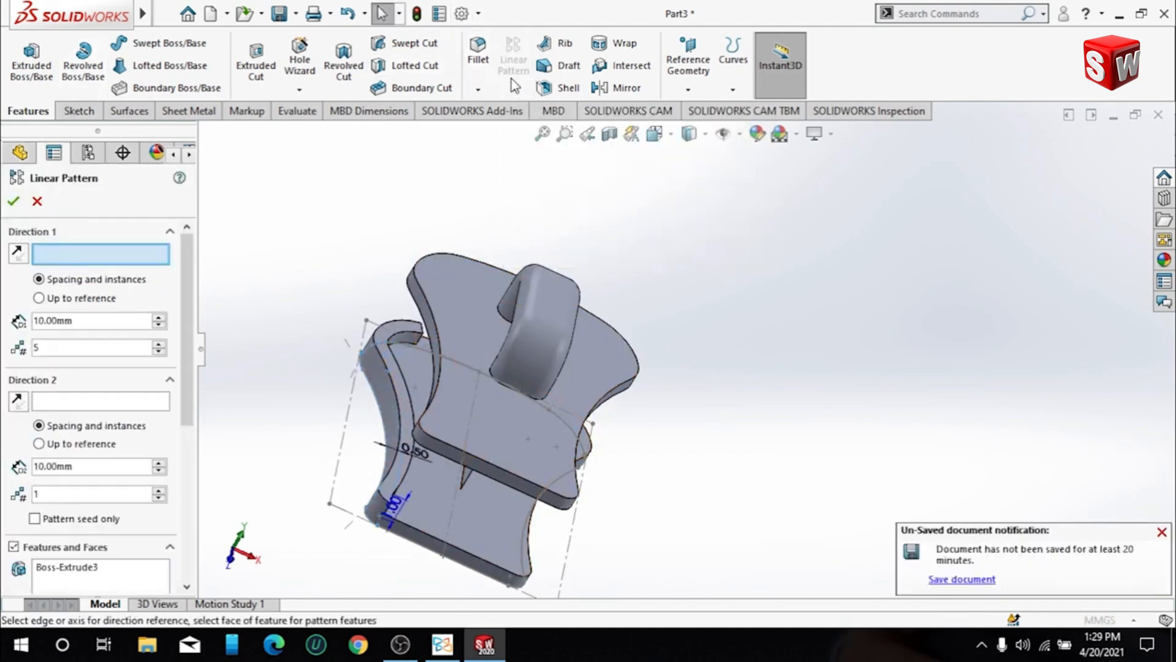
pyautogui.click(45, 207)
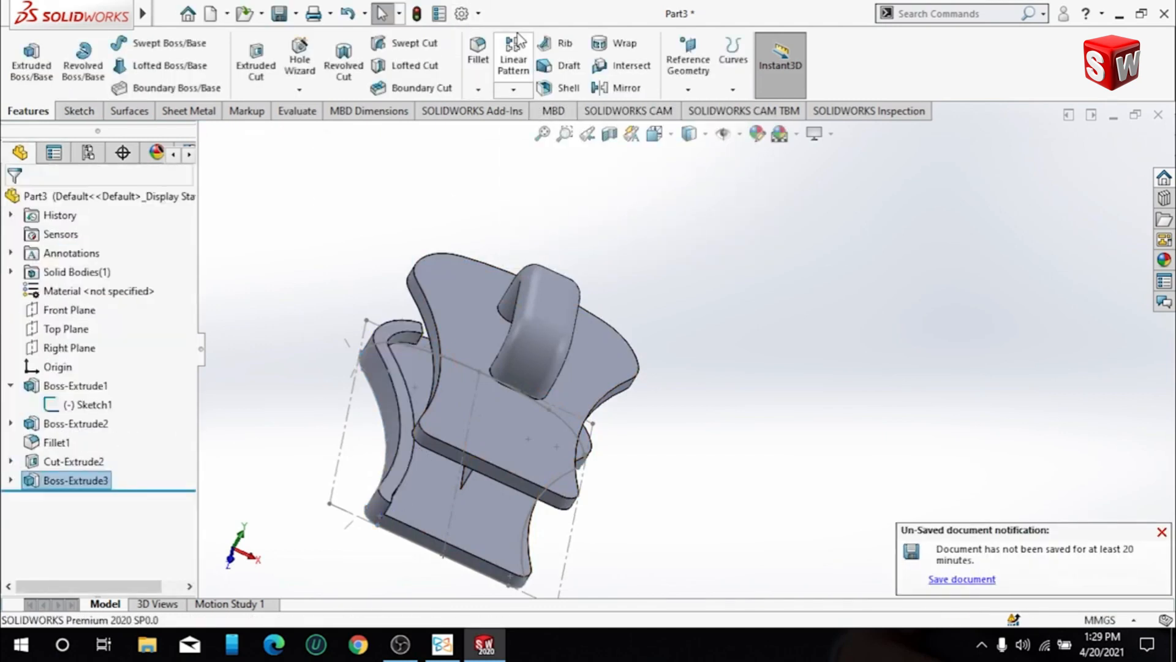
pyautogui.click(513, 90)
pyautogui.click(528, 153)
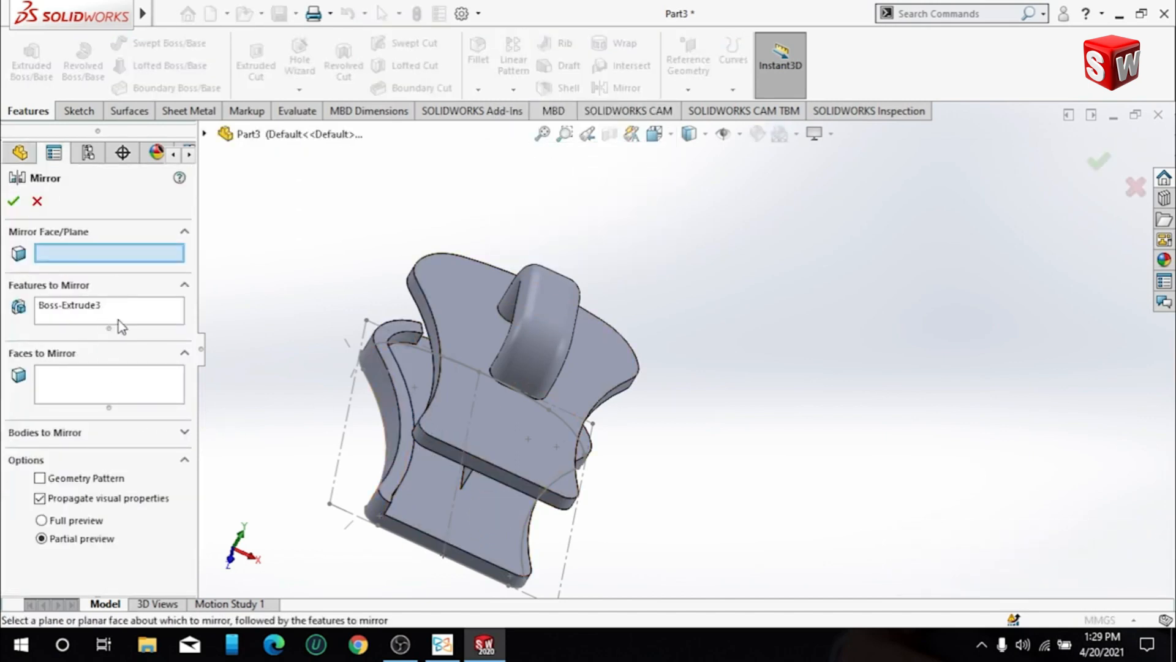
pyautogui.moveTo(366, 405); pyautogui.dragTo(362, 428, button='middle')
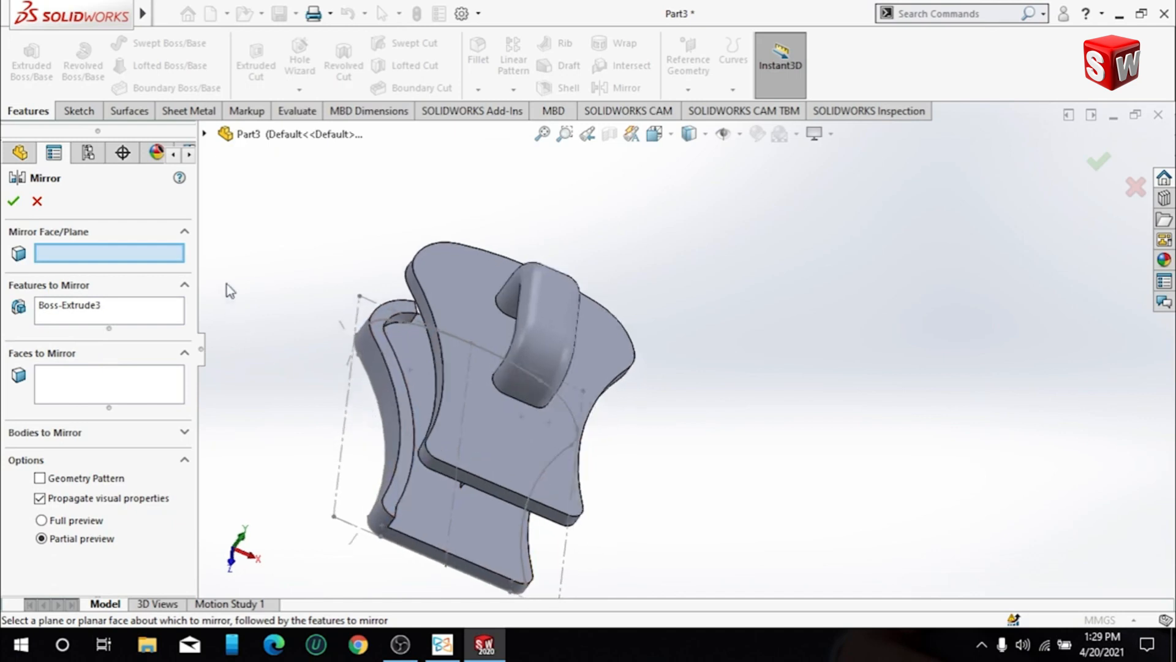
pyautogui.click(204, 132)
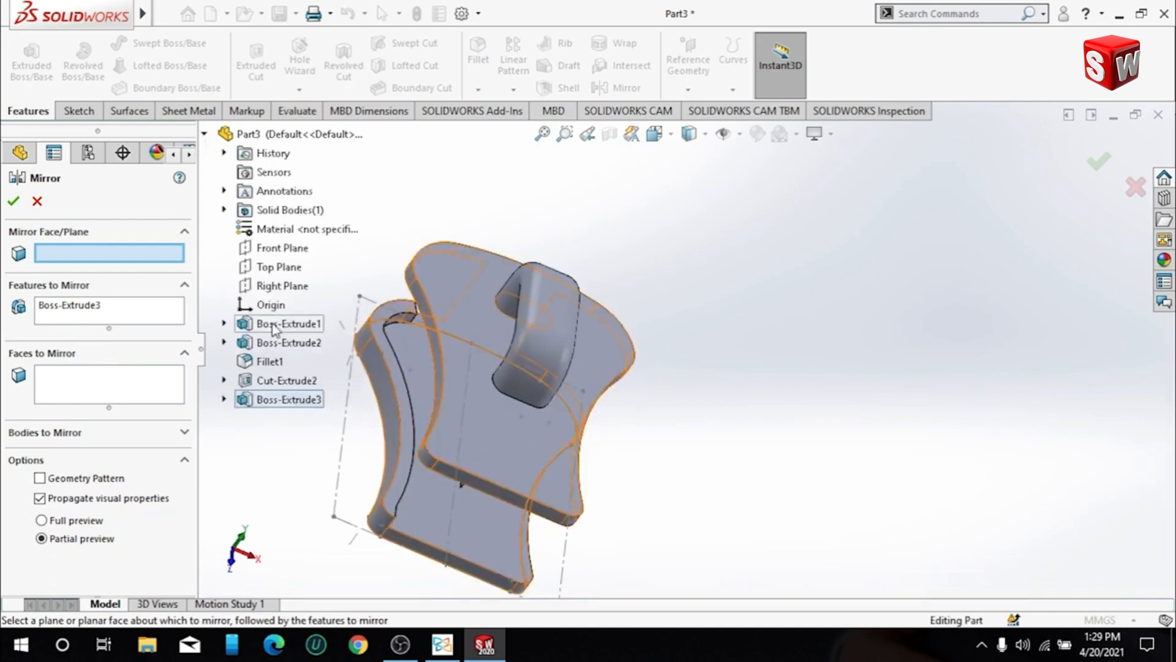
pyautogui.click(278, 287)
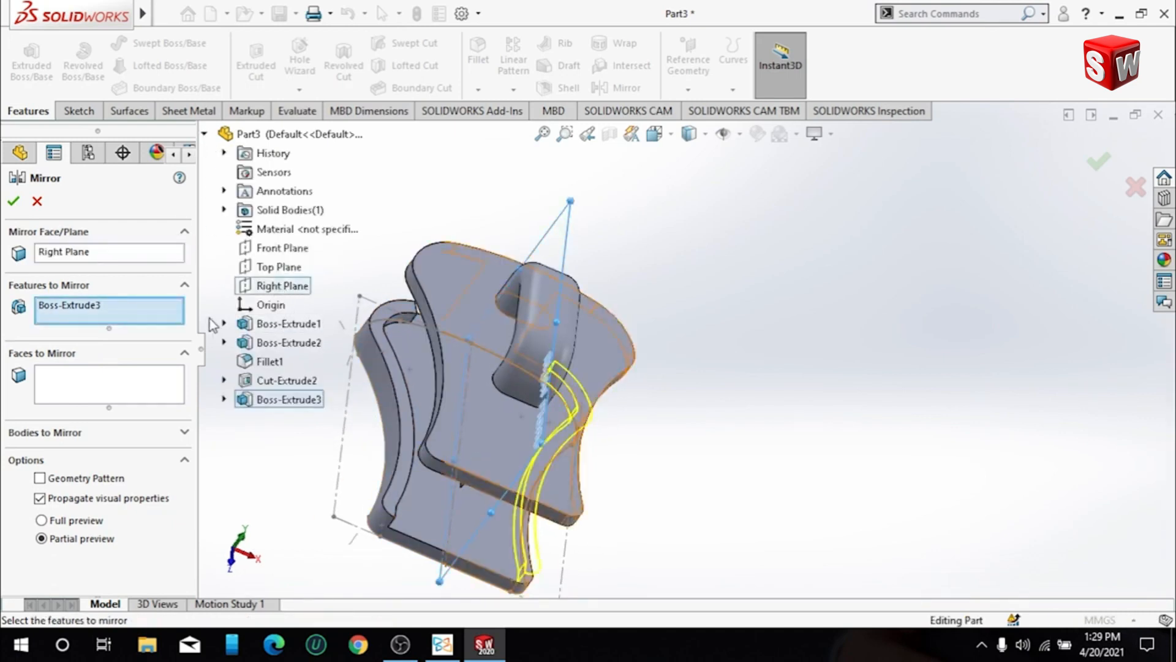
pyautogui.click(13, 200)
# - Examine the part square to the lipped plate's inner face, the Right Plane and the Front Plane
pyautogui.moveTo(729, 368); pyautogui.dragTo(460, 389, button='middle')
pyautogui.click(461, 387)
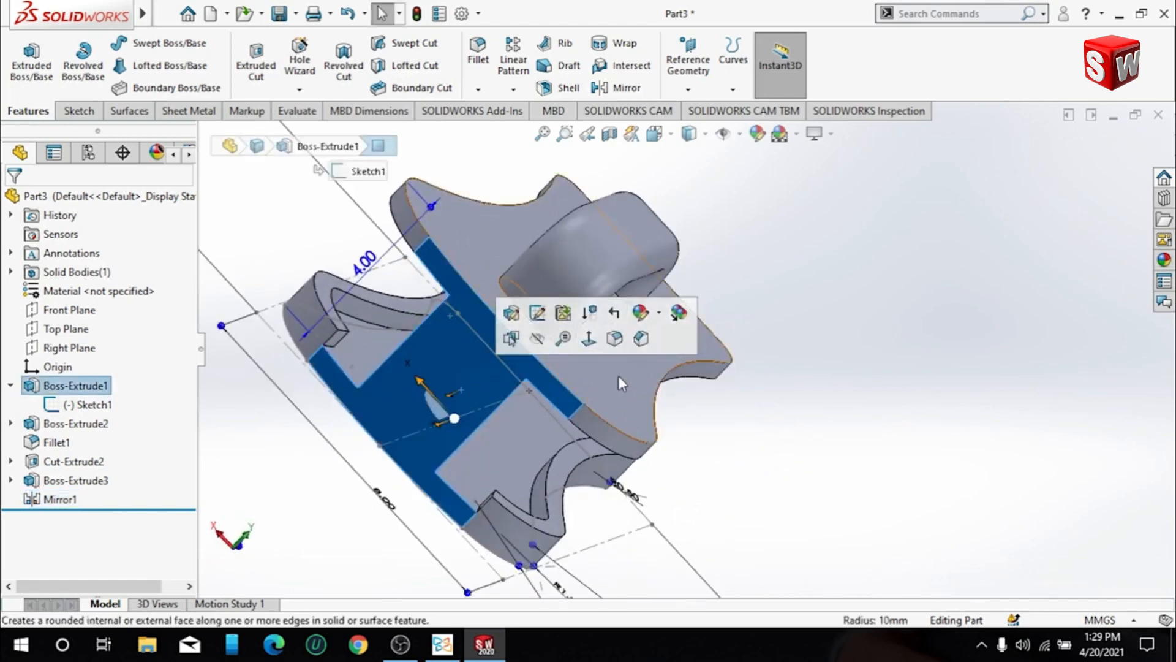
pyautogui.click(587, 339)
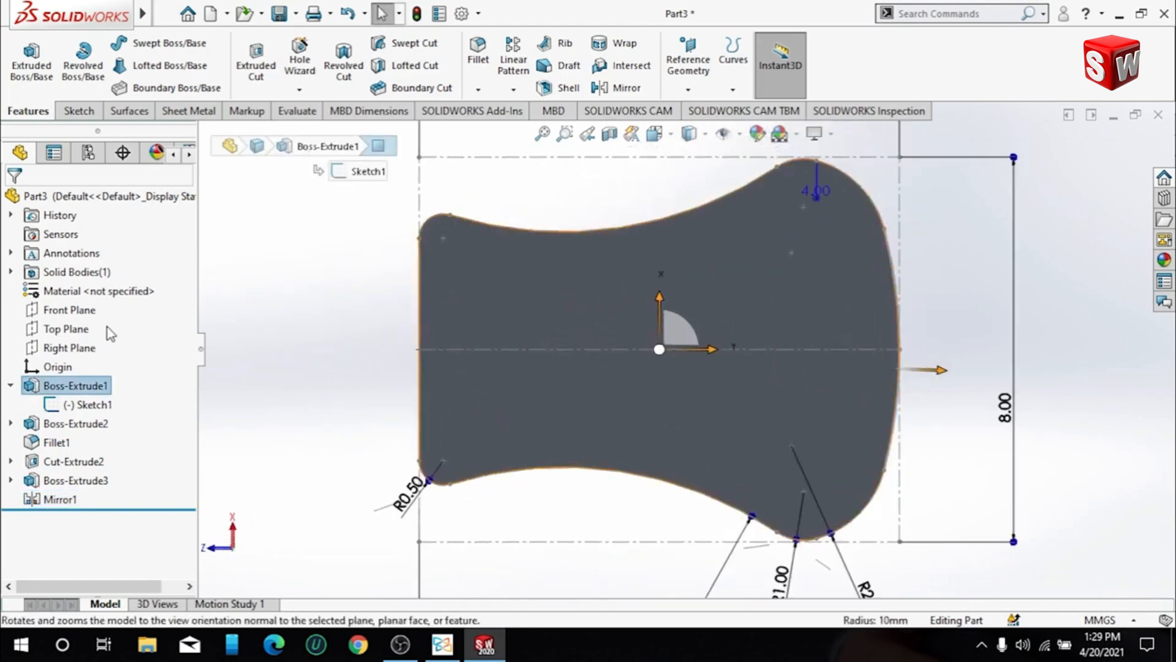
pyautogui.click(68, 329)
pyautogui.click(69, 348)
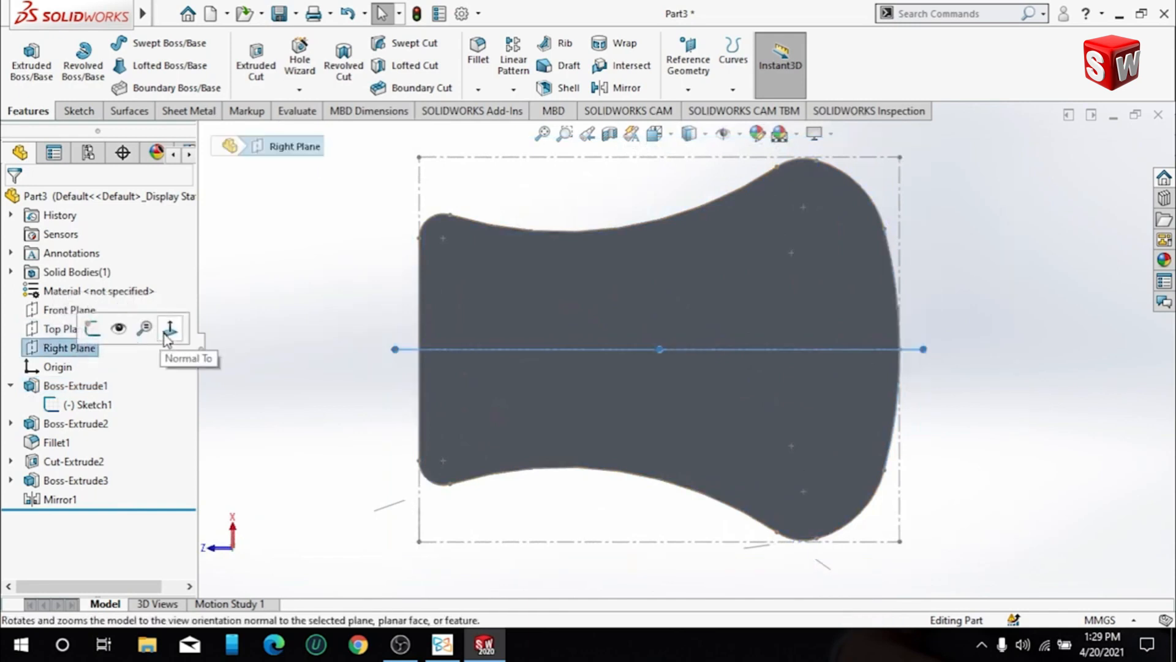
pyautogui.click(169, 331)
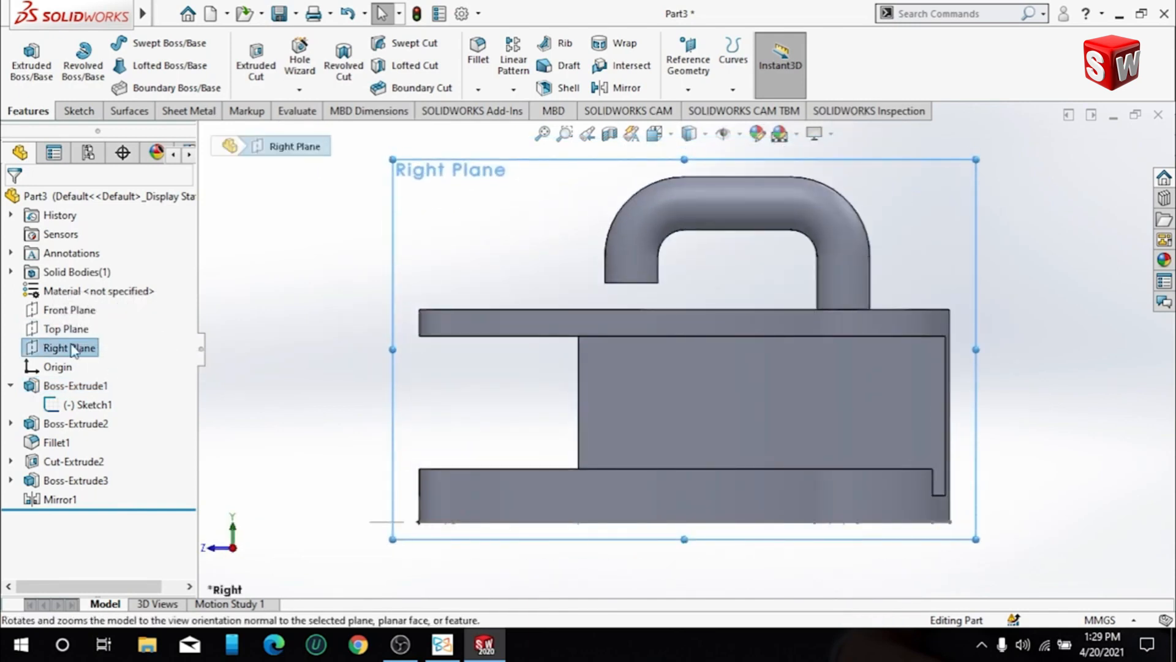
pyautogui.click(67, 310)
pyautogui.click(150, 283)
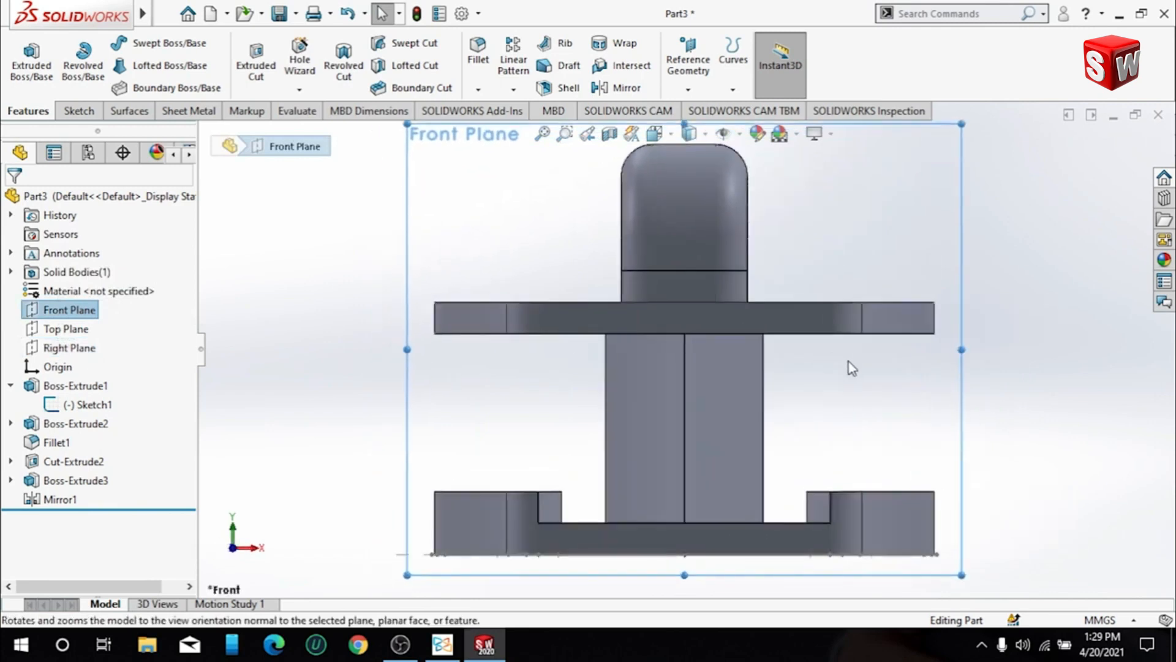
pyautogui.rightClick(68, 290)
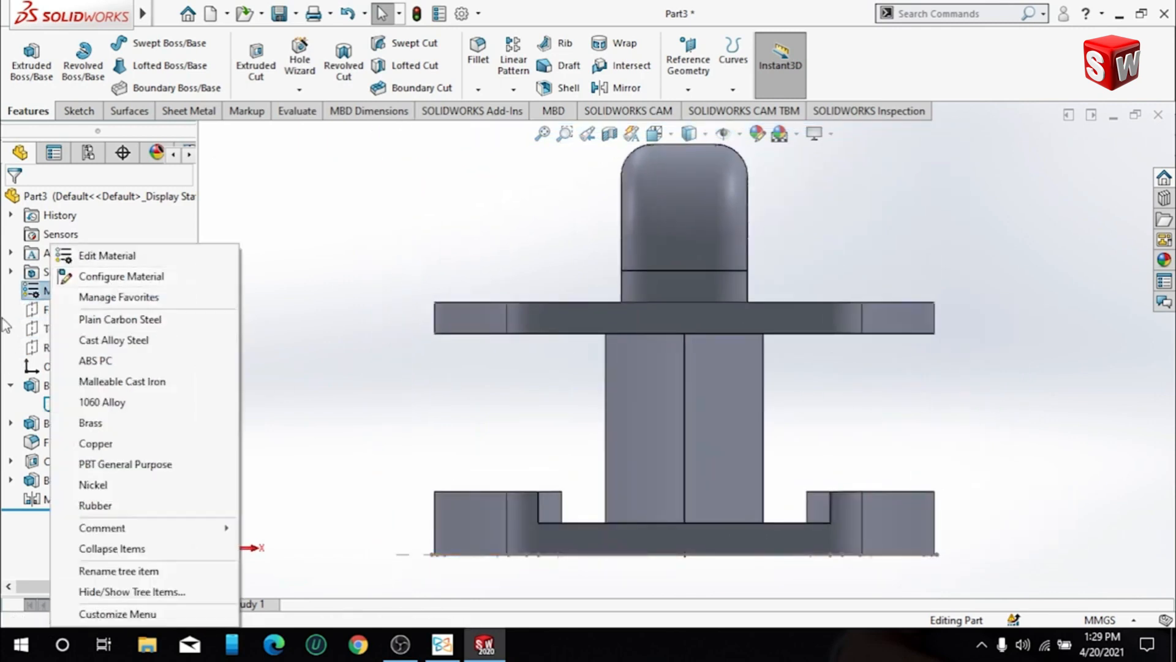
pyautogui.press('Escape')
# - Sketch a horizontal construction line on the Front Plane joining the midpoints of the central block's side edges, and exit the sketch
pyautogui.click(49, 310)
pyautogui.click(121, 296)
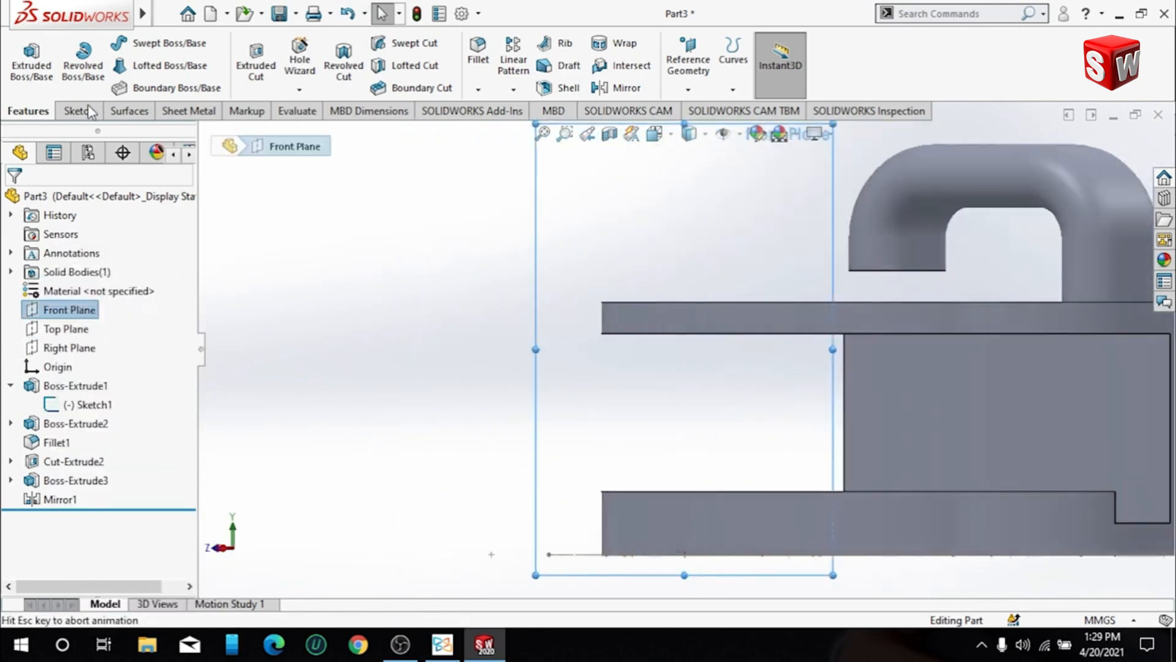
pyautogui.click(76, 111)
pyautogui.click(130, 42)
pyautogui.click(161, 84)
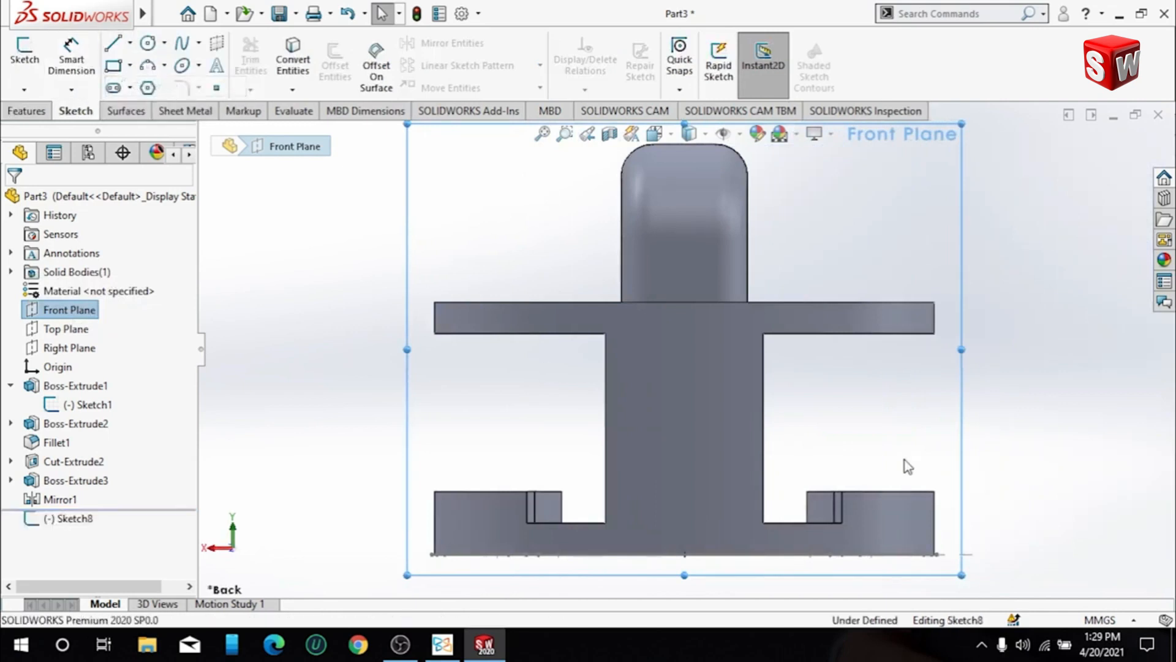
pyautogui.click(606, 429)
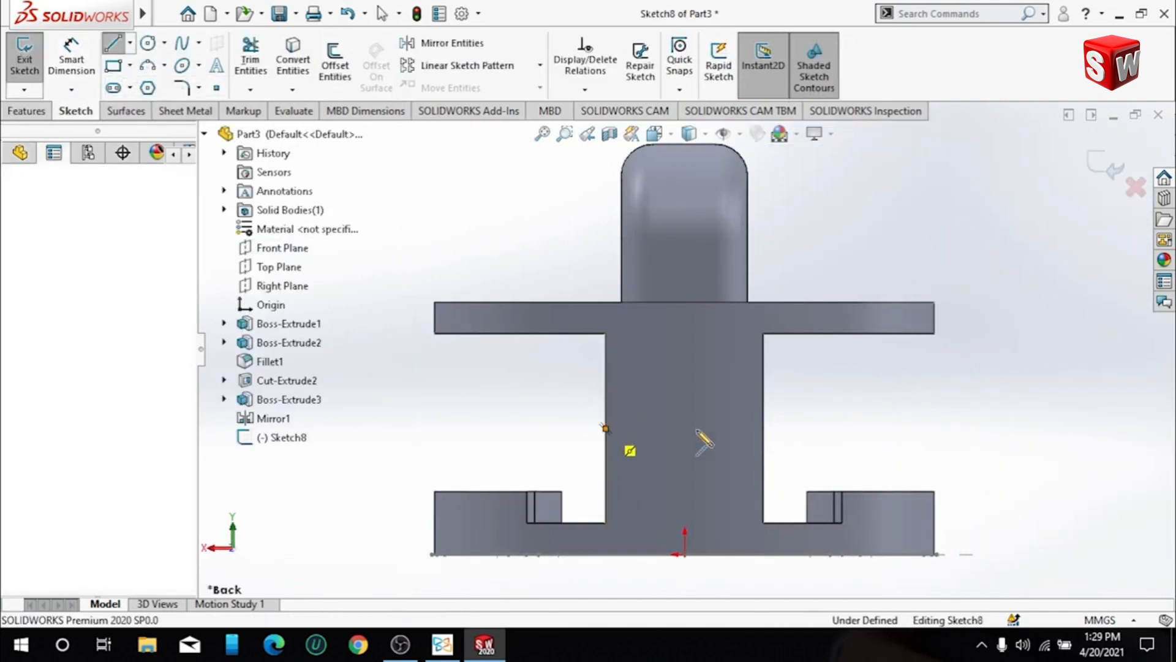
pyautogui.click(763, 429)
pyautogui.press('Escape')
pyautogui.moveTo(912, 385); pyautogui.dragTo(1041, 419, button='middle')
pyautogui.scroll(-1, 1042, 419)
pyautogui.scroll(5, 444, 315)
pyautogui.moveTo(481, 352)
pyautogui.mouseDown(button='middle')
pyautogui.moveTo(492, 372)
pyautogui.moveTo(450, 379)
pyautogui.mouseUp(button='middle')
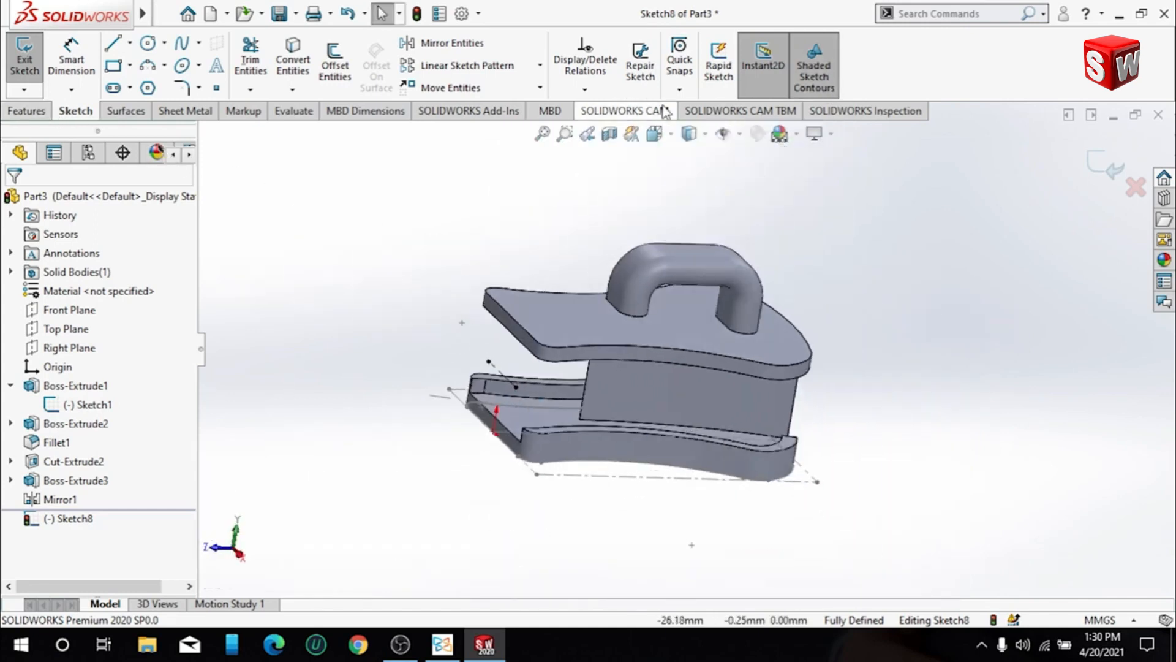
pyautogui.click(6, 112)
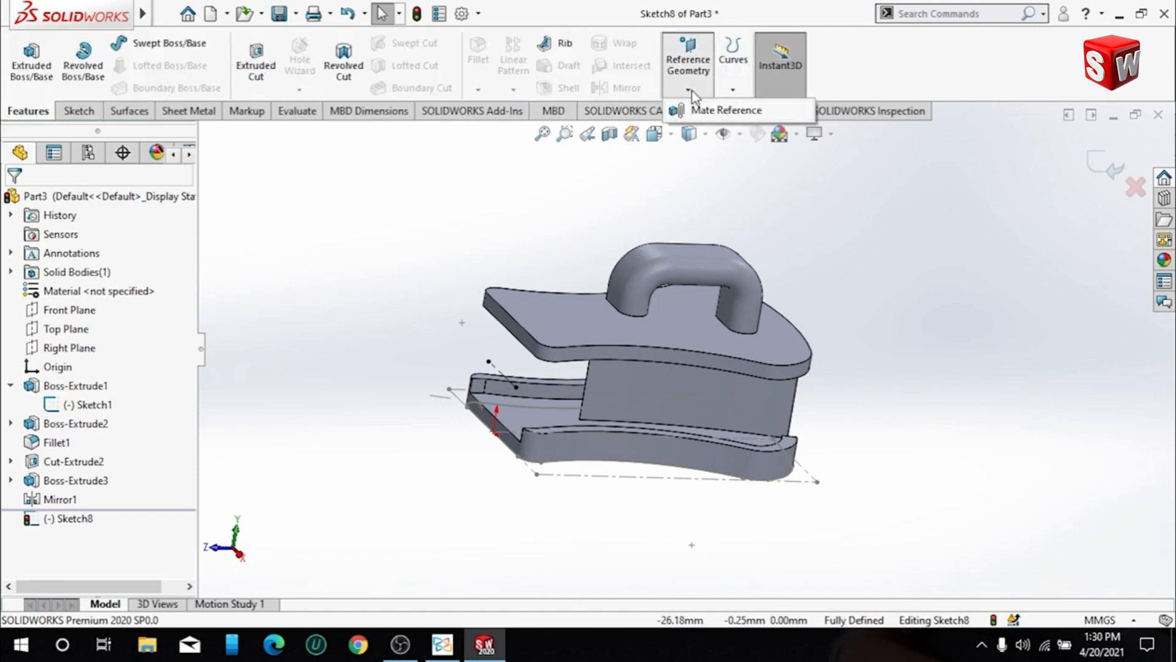
pyautogui.click(1106, 154)
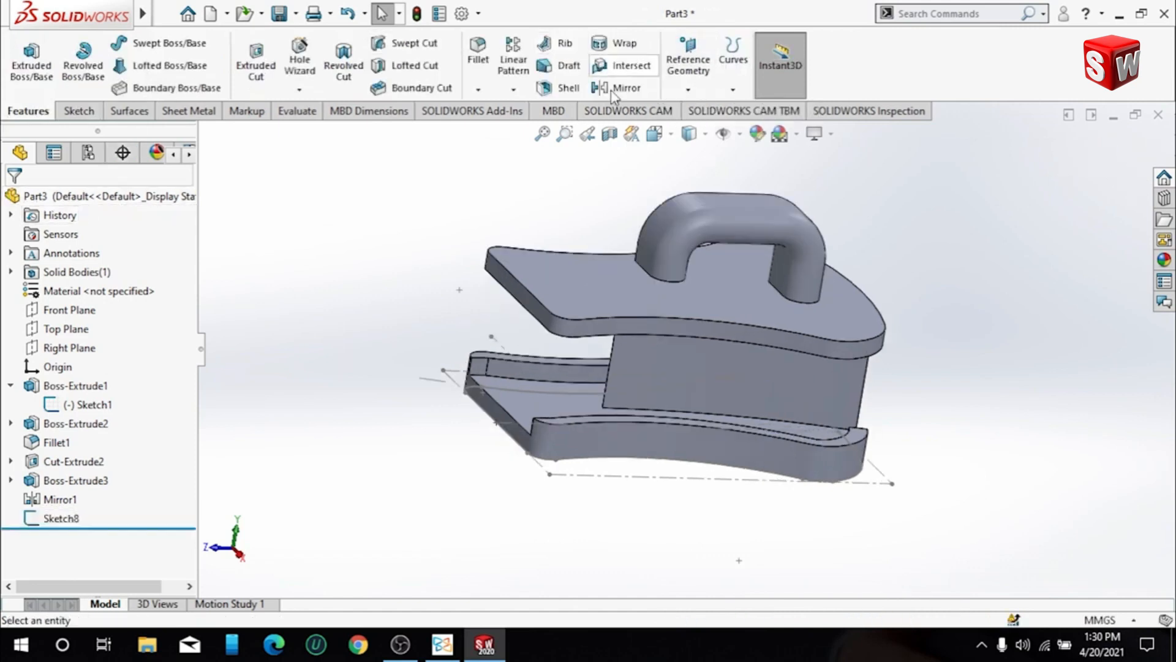
# - Create a reference plane parallel to the Top Plane and coincident with the sketched construction line
pyautogui.click(674, 90)
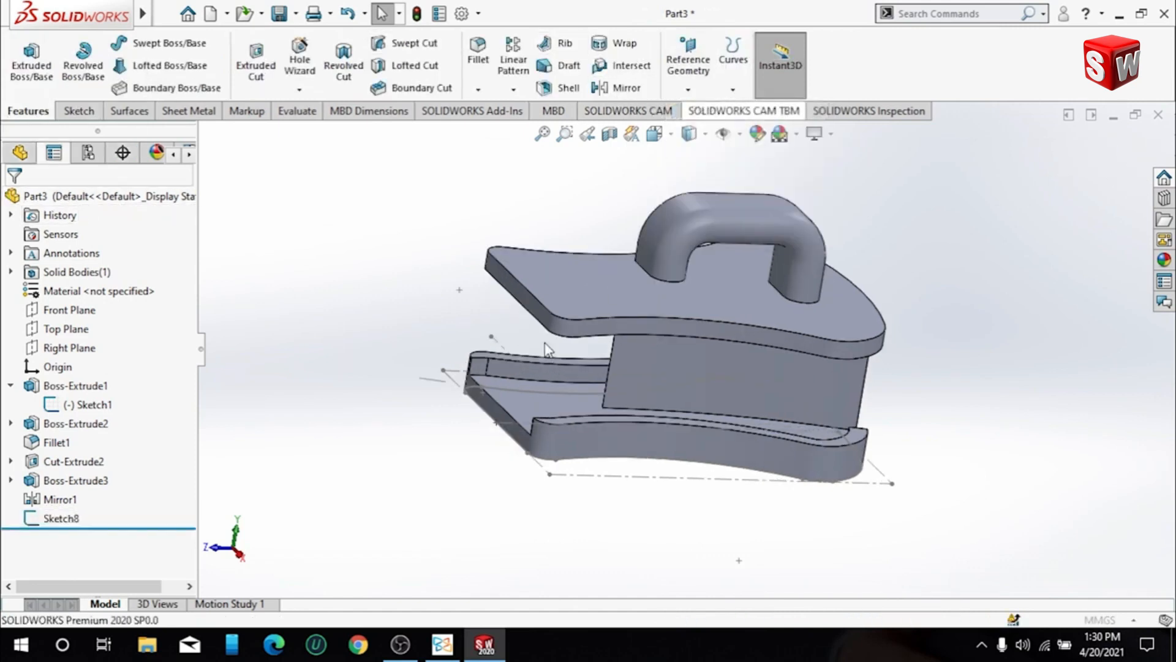
pyautogui.scroll(-2, 508, 344)
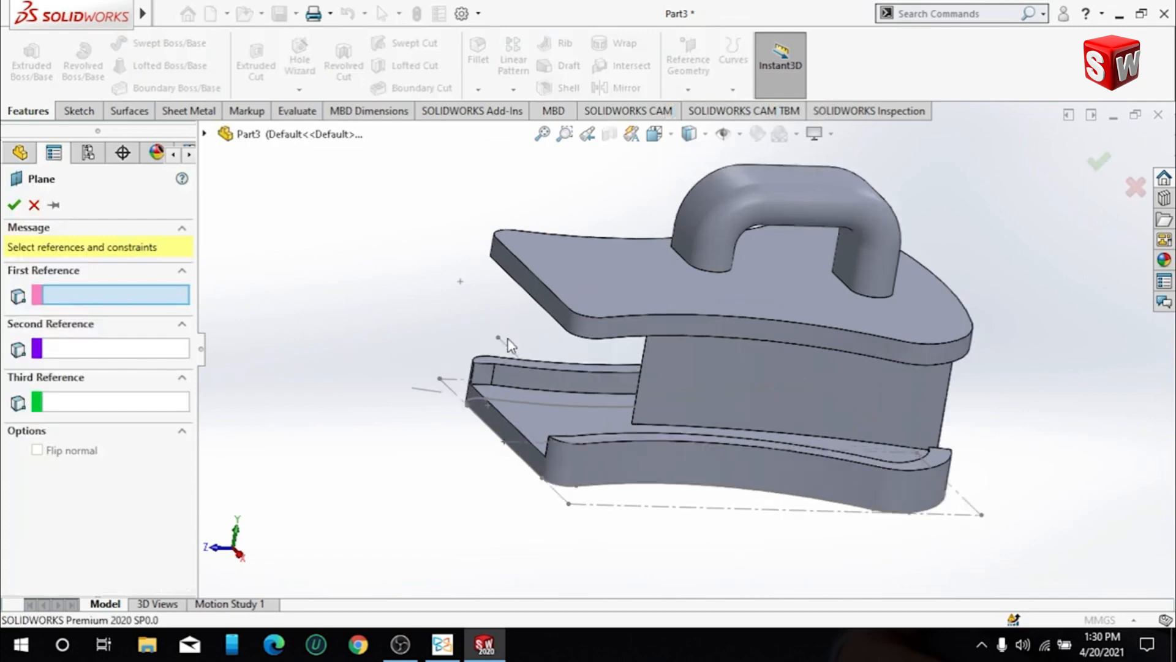
pyautogui.click(205, 133)
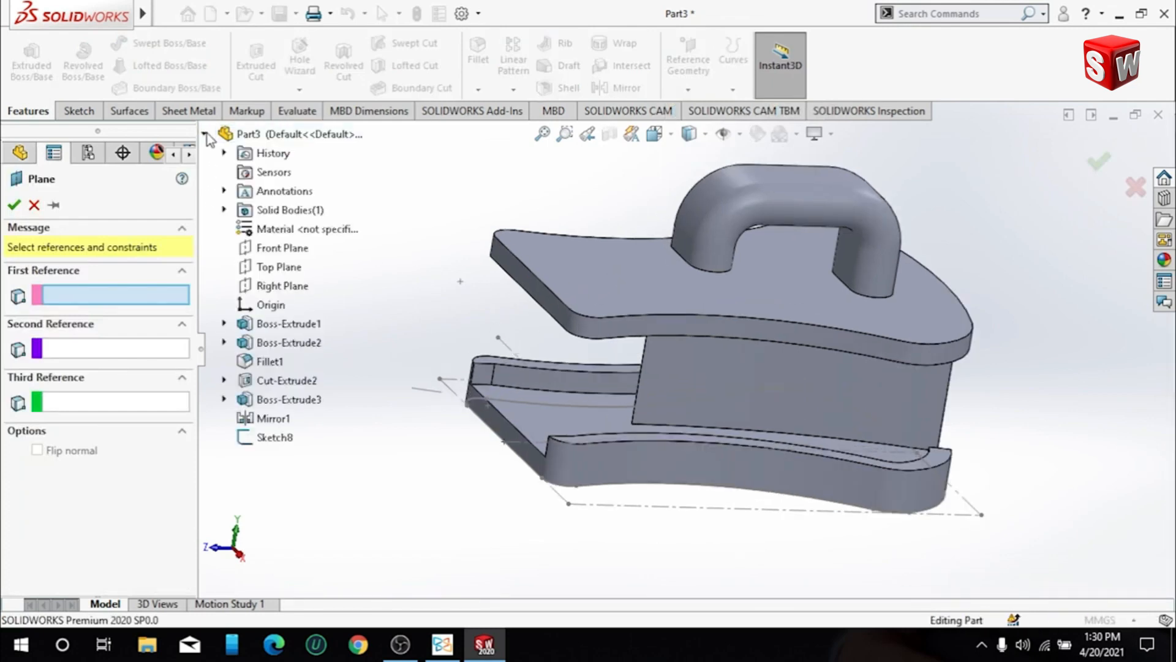
pyautogui.click(277, 267)
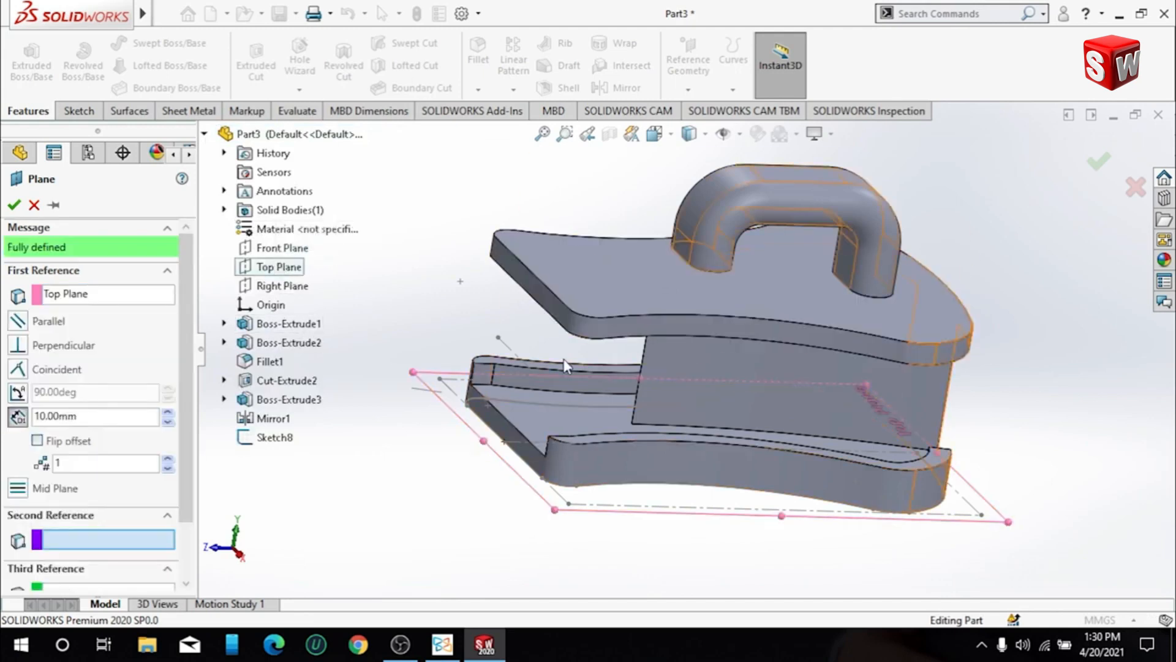
pyautogui.click(518, 357)
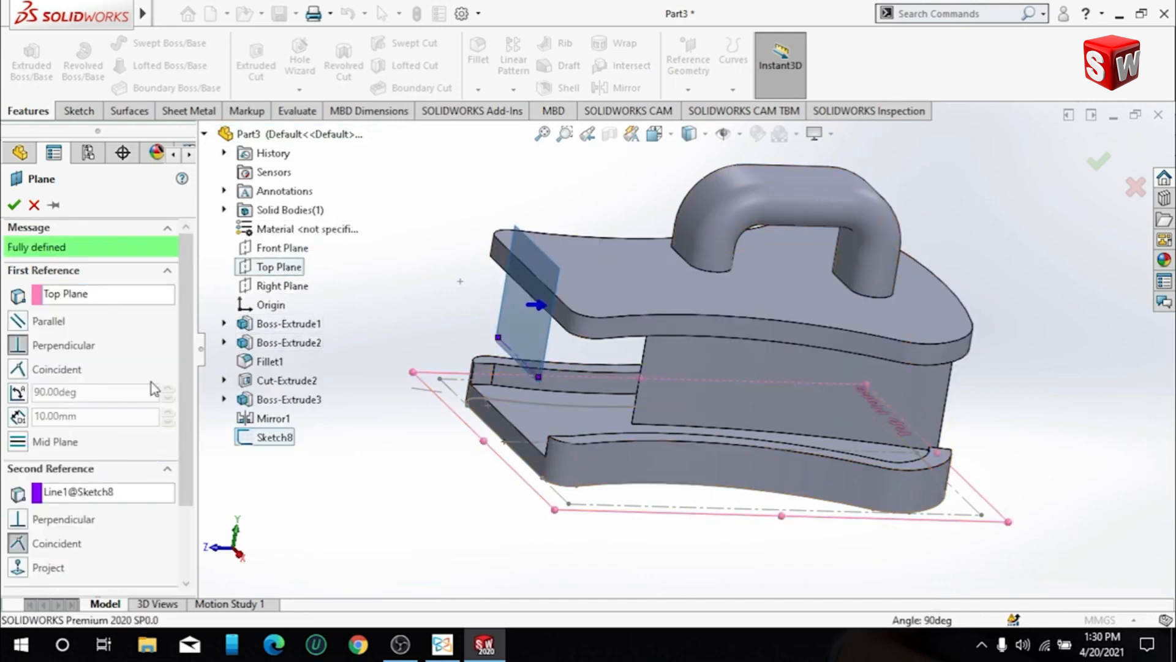
pyautogui.click(15, 325)
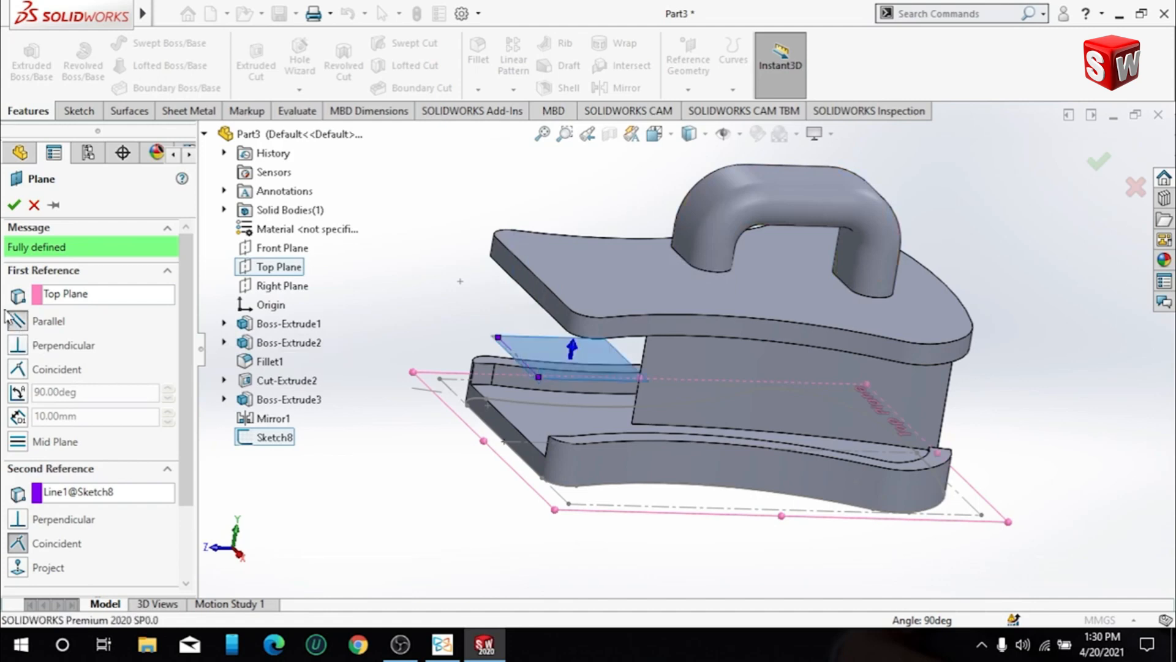
pyautogui.click(12, 205)
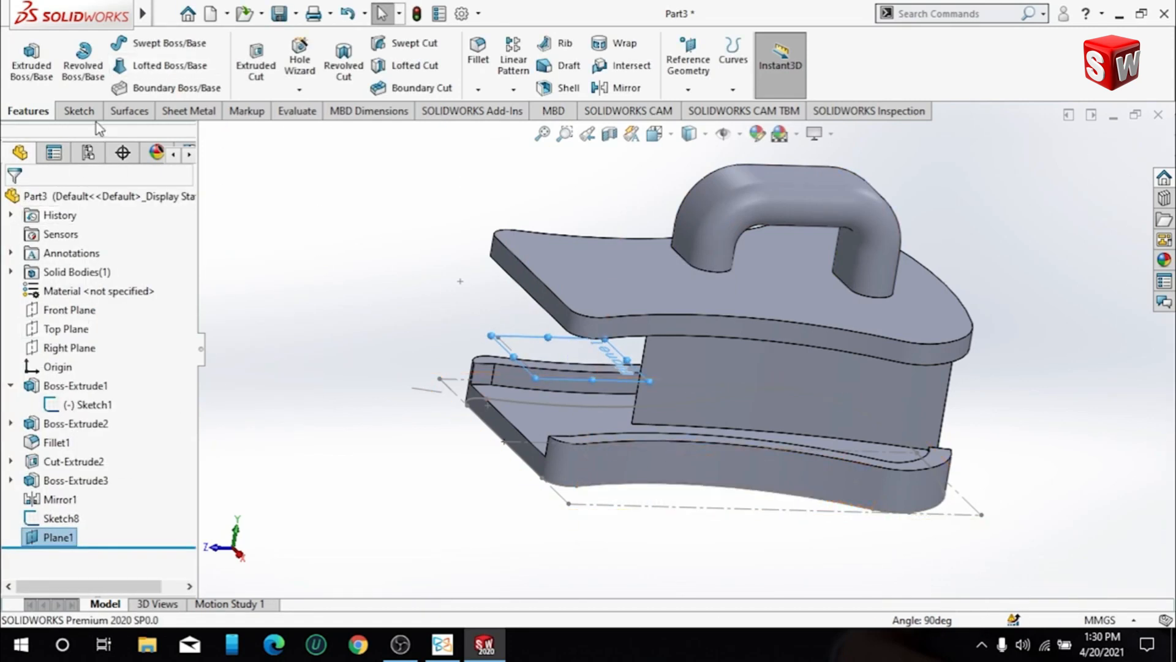
# - Mirror the side lip extrusion and its mirrored copy about the new mid-height plane onto the hook-side plate
pyautogui.click(78, 111)
pyautogui.click(49, 112)
pyautogui.click(513, 88)
pyautogui.click(539, 150)
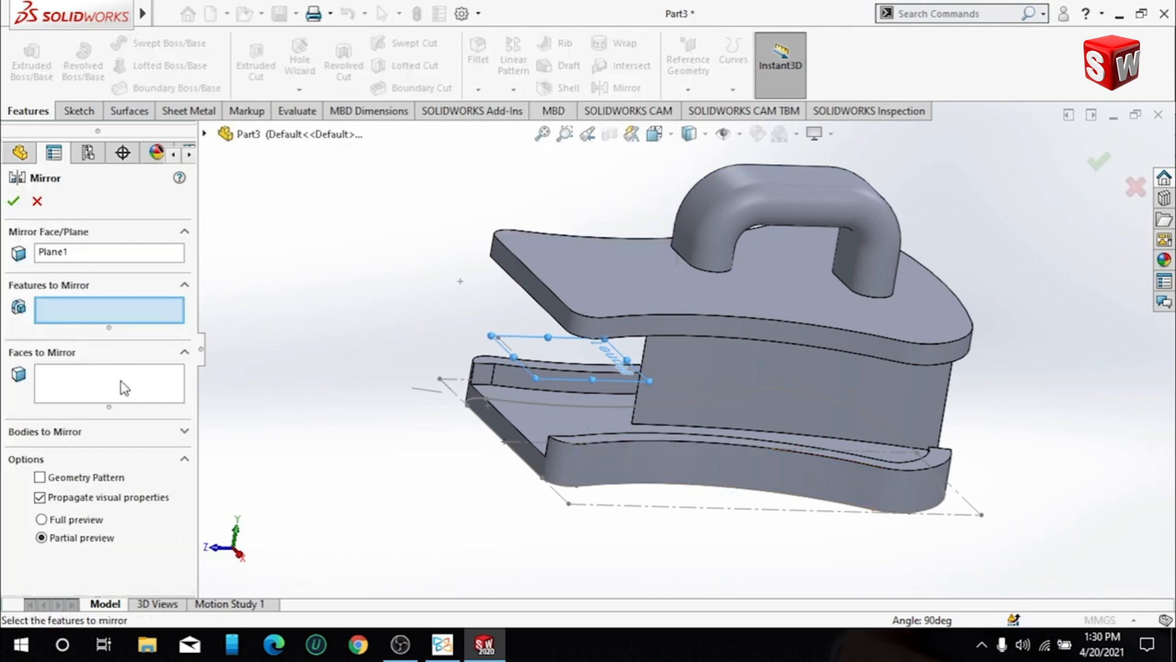
pyautogui.click(204, 133)
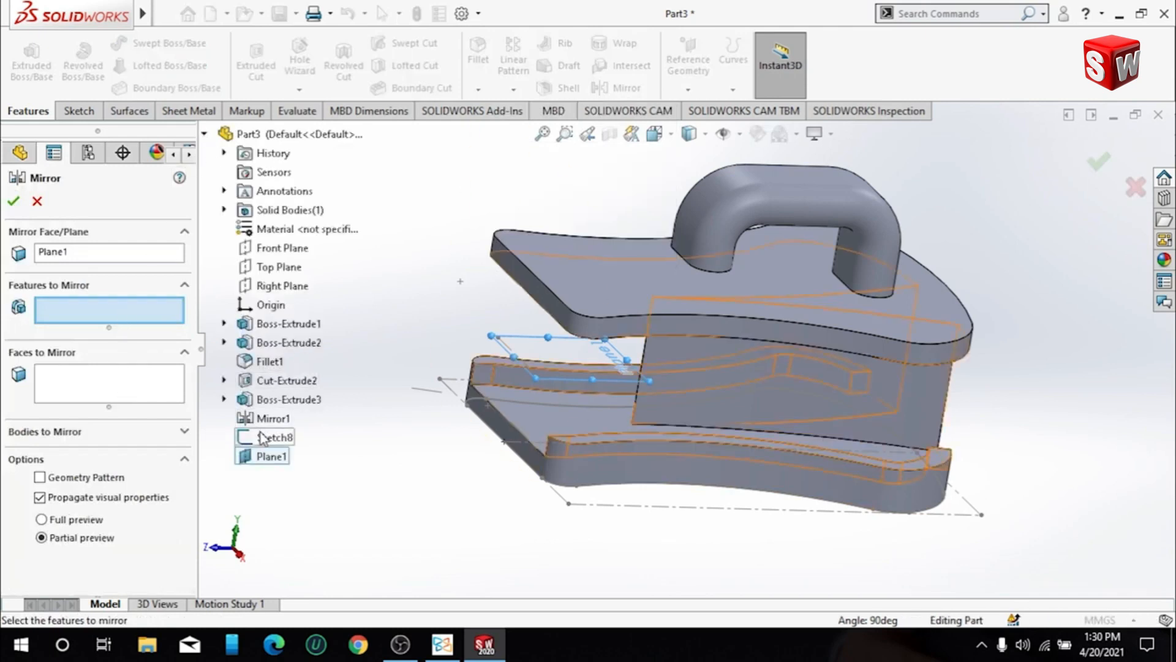
pyautogui.click(274, 400)
pyautogui.moveTo(412, 394); pyautogui.dragTo(445, 426, button='middle')
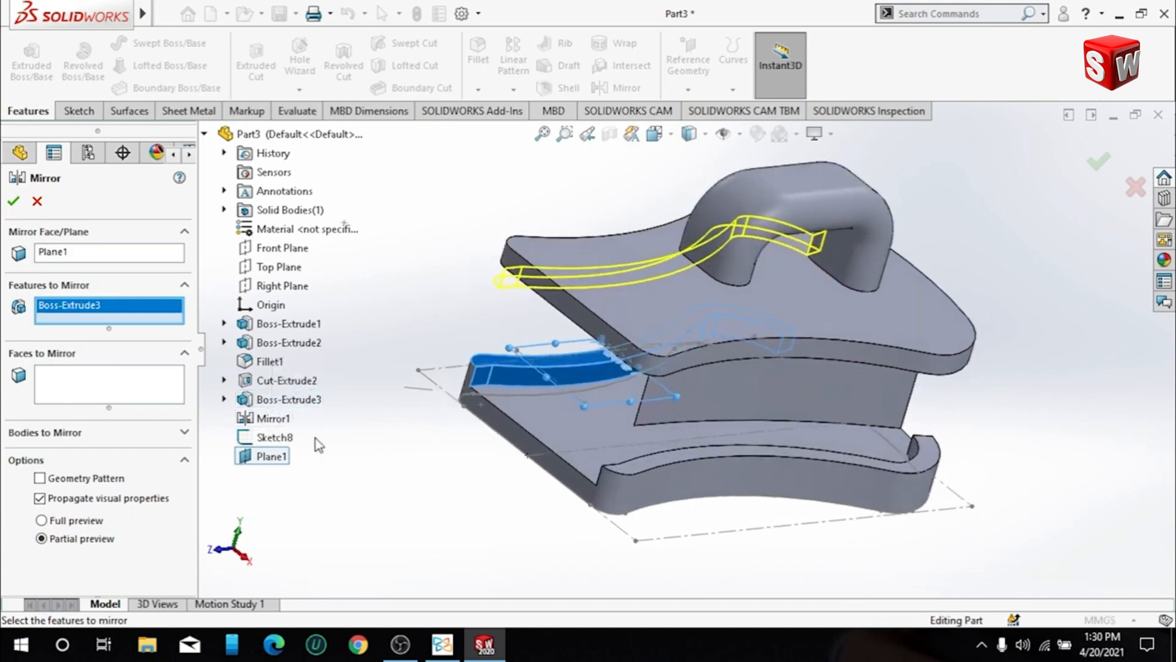
pyautogui.click(272, 420)
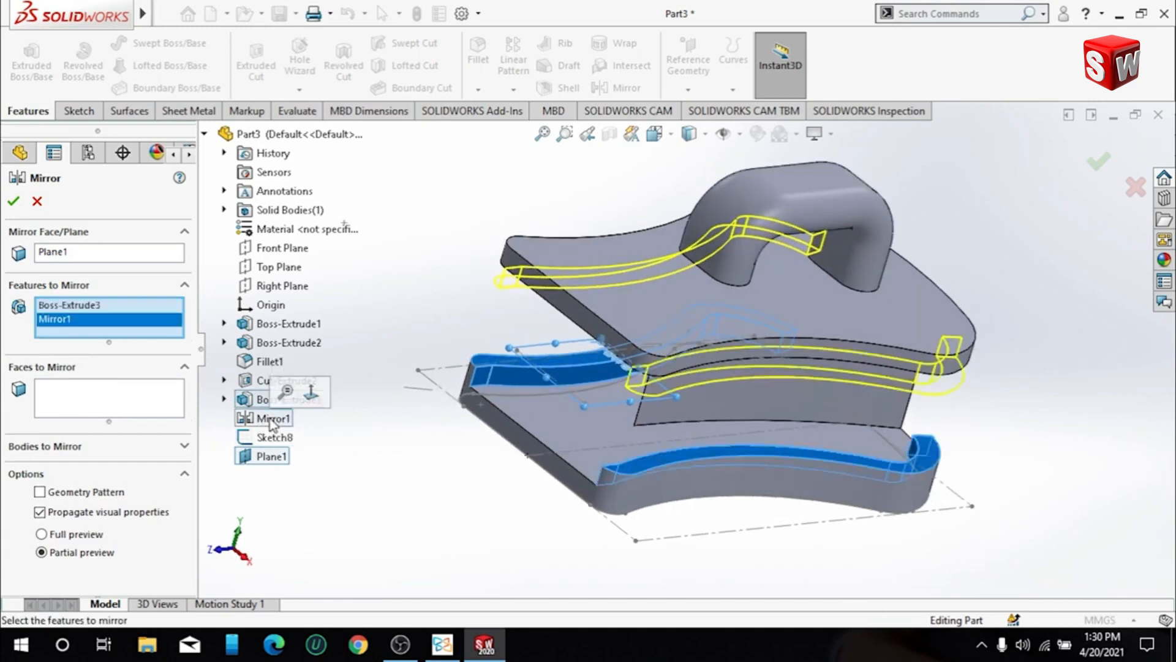
pyautogui.click(14, 202)
# - Apply the brushed brass metal appearance to the whole part
pyautogui.moveTo(613, 344); pyautogui.dragTo(1160, 308, button='middle')
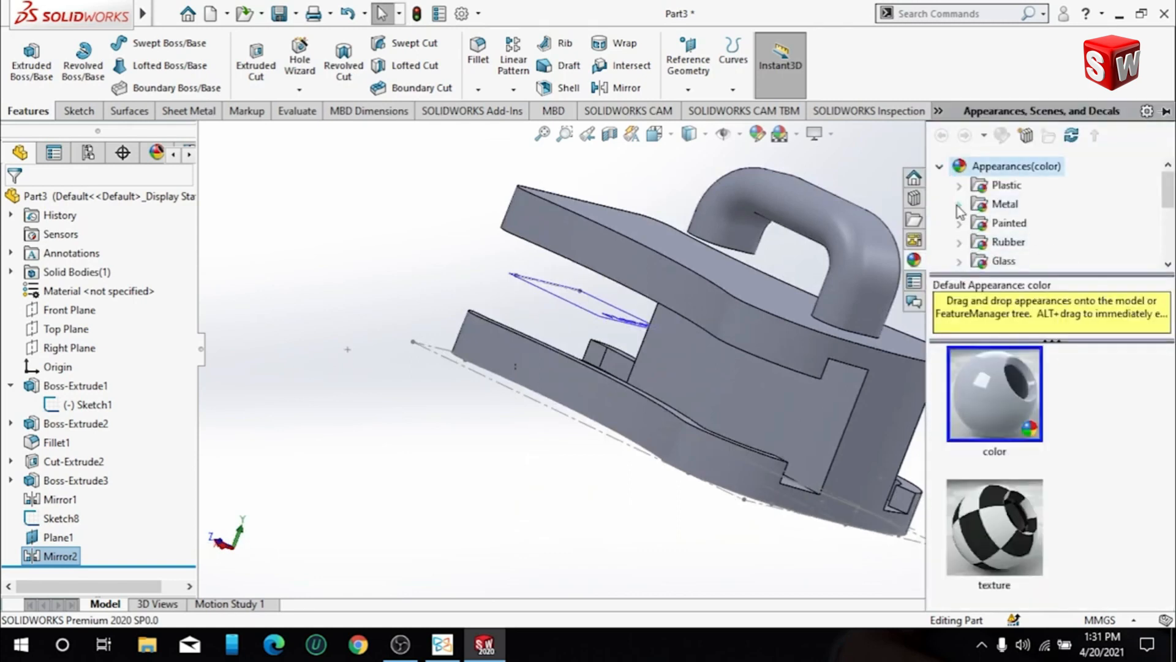
pyautogui.click(958, 205)
pyautogui.click(1033, 244)
pyautogui.click(1033, 262)
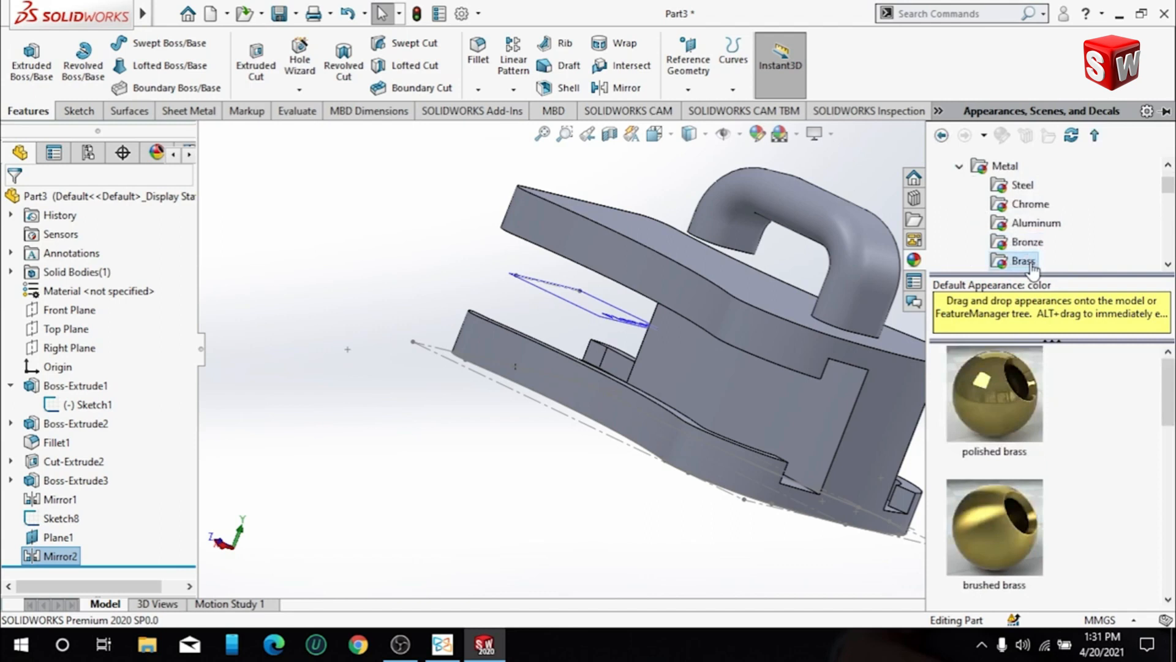
pyautogui.moveTo(1017, 550); pyautogui.dragTo(800, 313)
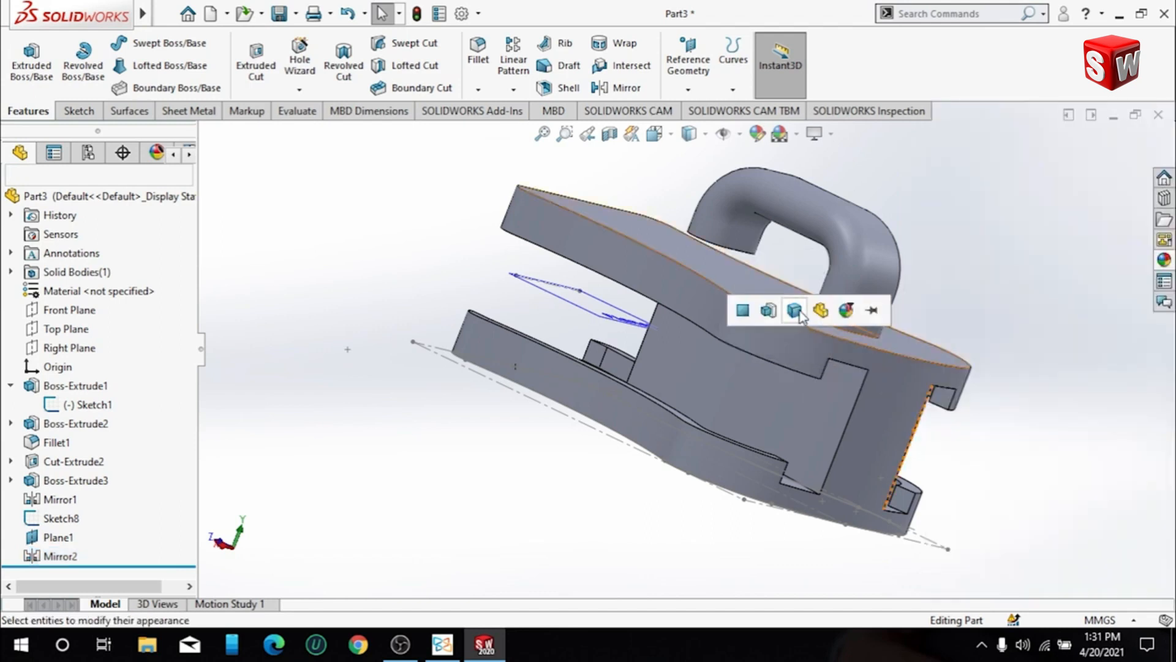
pyautogui.click(820, 312)
# - Apply the polished brass appearance to the solid body and change the display setting for more realistic graphics
pyautogui.moveTo(820, 317); pyautogui.dragTo(833, 269, button='middle')
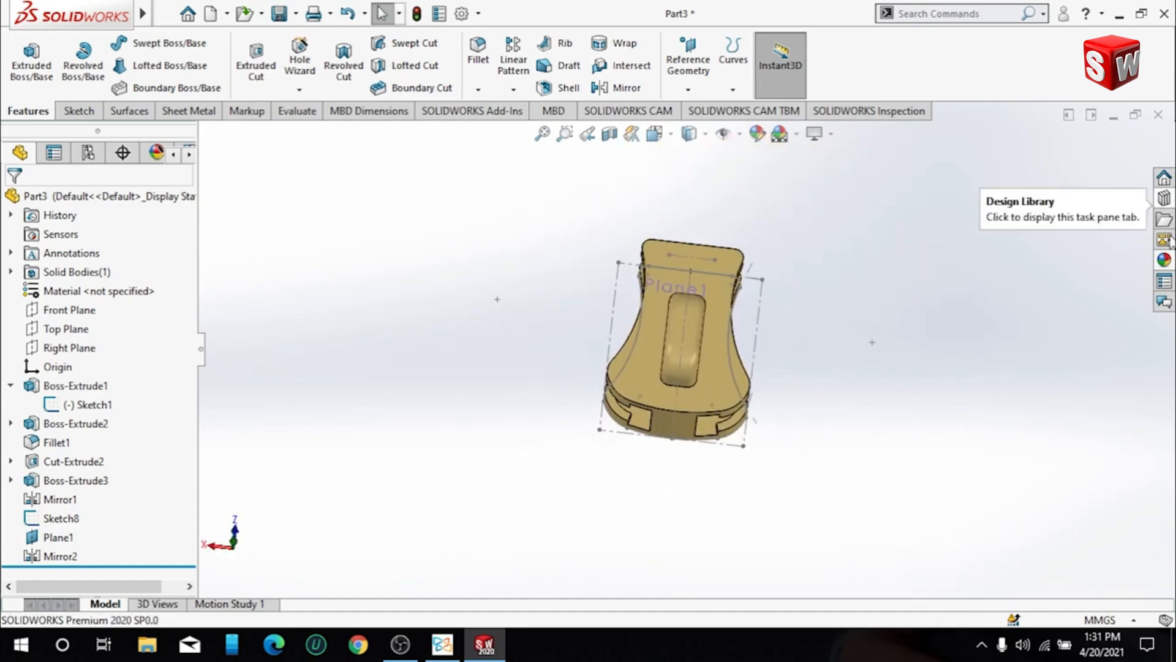
pyautogui.click(1165, 260)
pyautogui.moveTo(1013, 423); pyautogui.dragTo(730, 368)
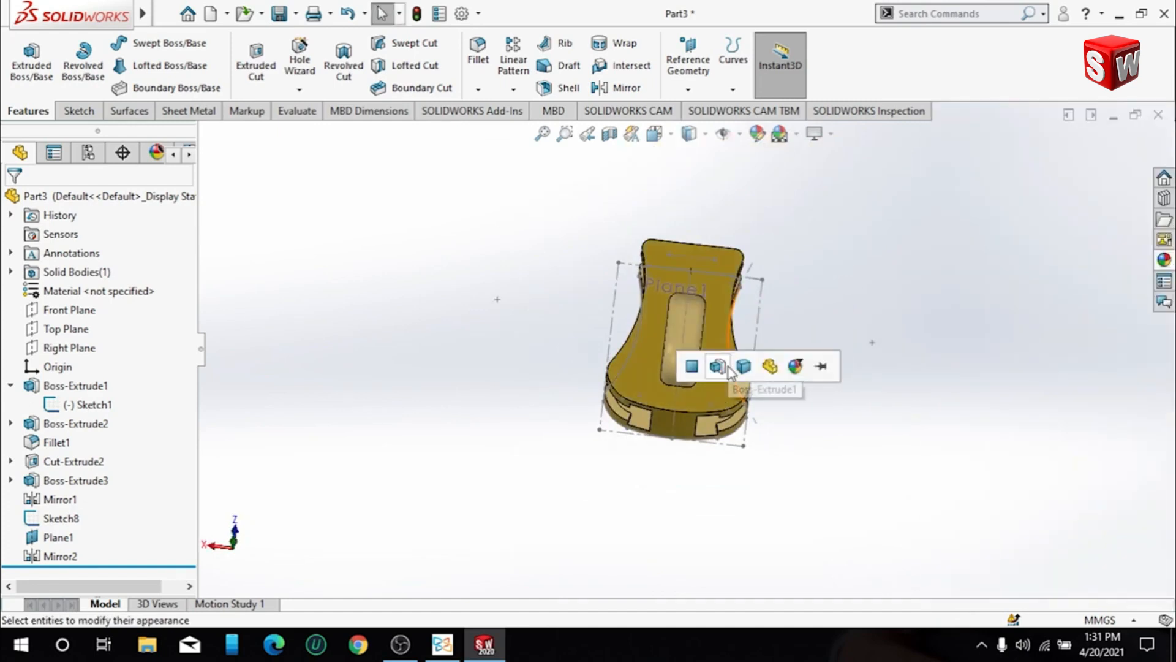
pyautogui.click(737, 370)
pyautogui.click(830, 133)
pyautogui.click(842, 158)
pyautogui.moveTo(796, 248); pyautogui.dragTo(833, 326, button='middle')
# - Apply the brushed brass appearance to the model again
pyautogui.click(1167, 266)
pyautogui.moveTo(1011, 493); pyautogui.dragTo(677, 398)
pyautogui.click(702, 401)
pyautogui.moveTo(827, 270); pyautogui.dragTo(946, 332, button='middle')
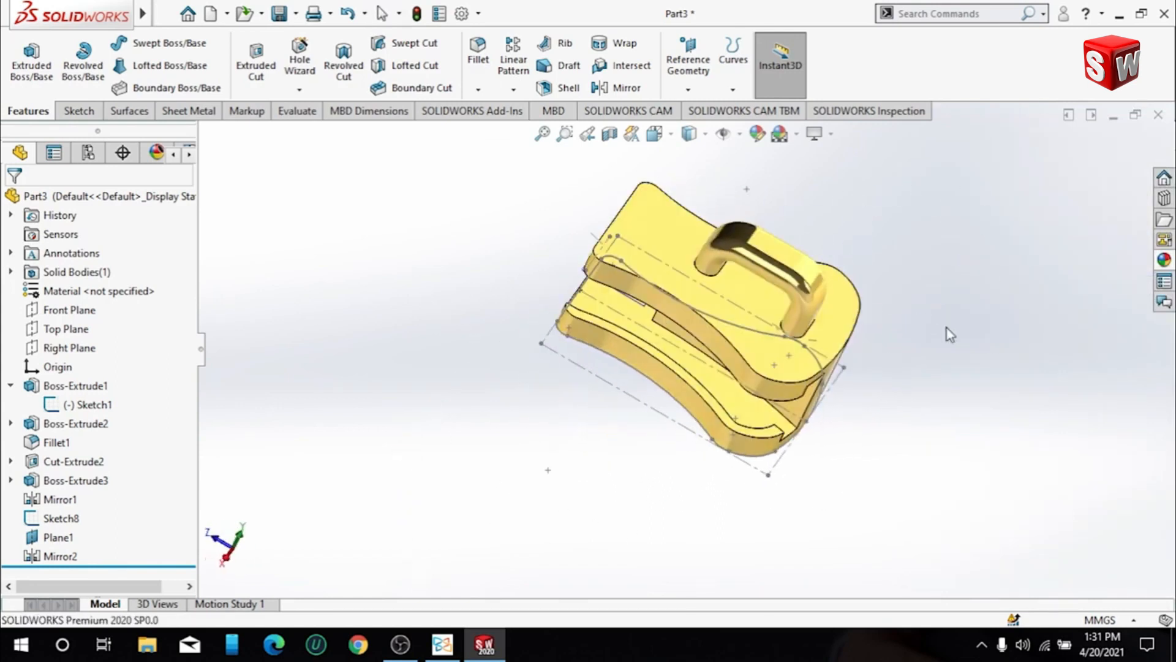
# - View the part square to the hook-side plate's outer face and switch to the PDF drawing to compare
pyautogui.click(701, 279)
pyautogui.click(858, 225)
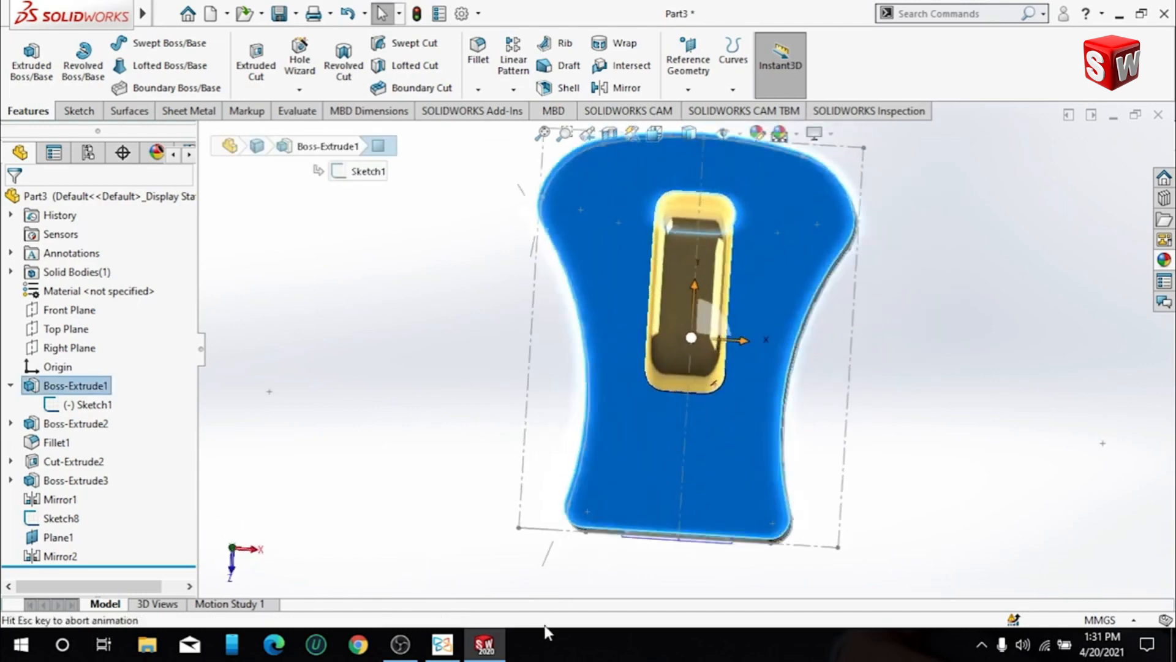
pyautogui.hotkey('alt', 'Tab')
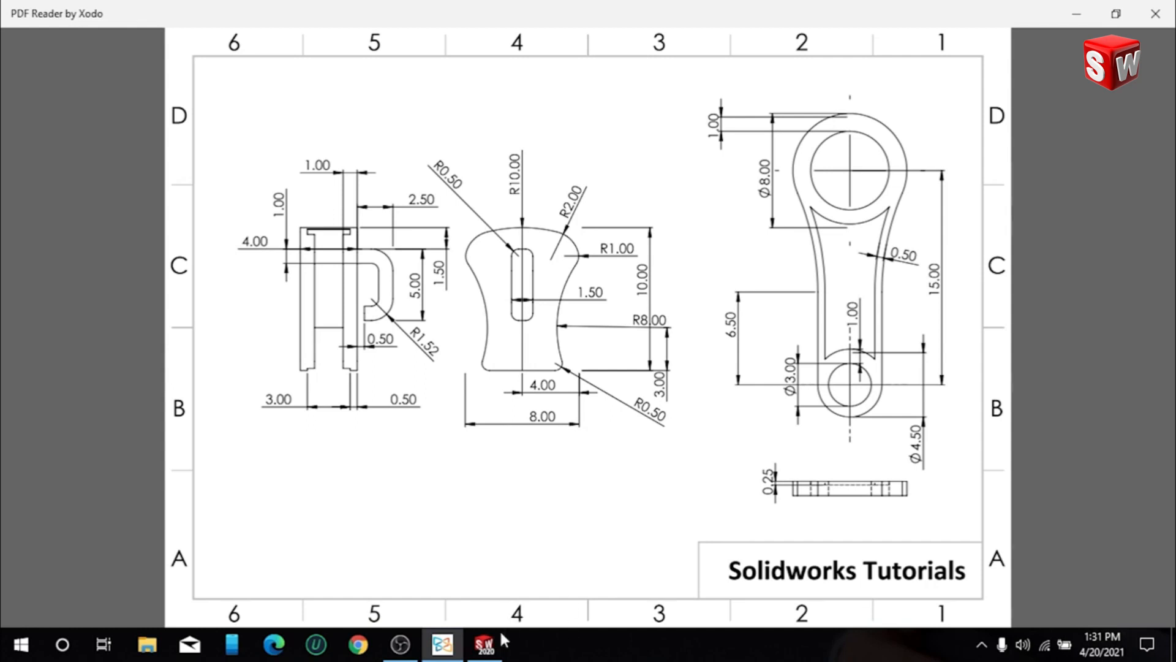
# - Switch back to the SOLIDWORKS part and change the scene to Plain White
pyautogui.click(486, 642)
pyautogui.click(679, 428)
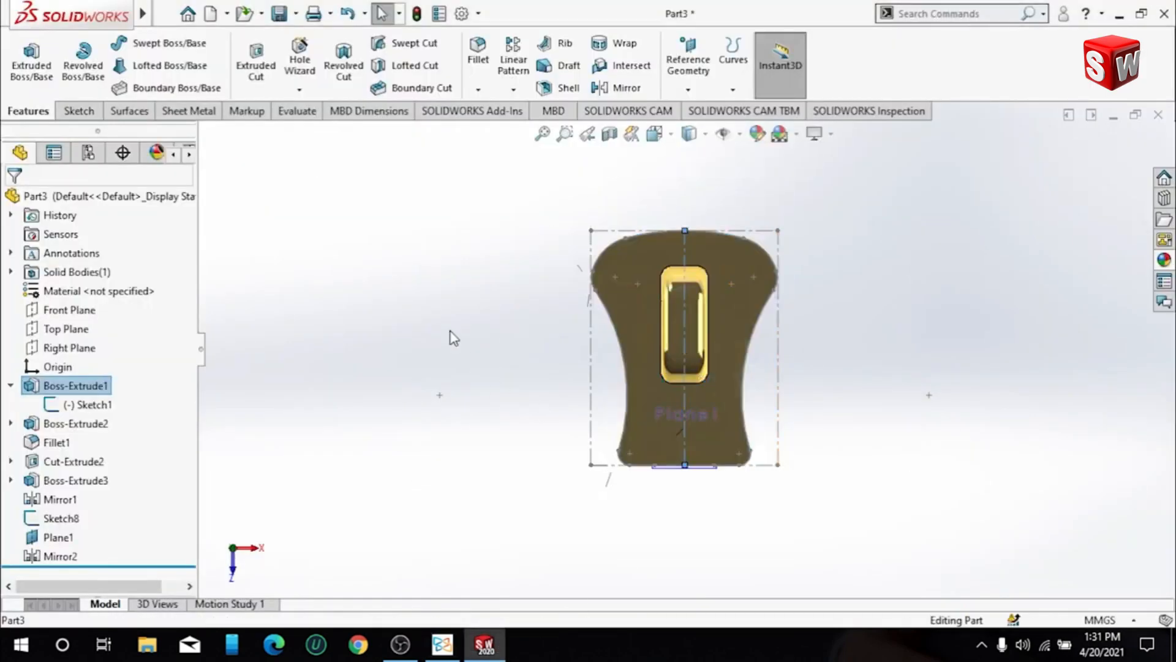
pyautogui.click(796, 135)
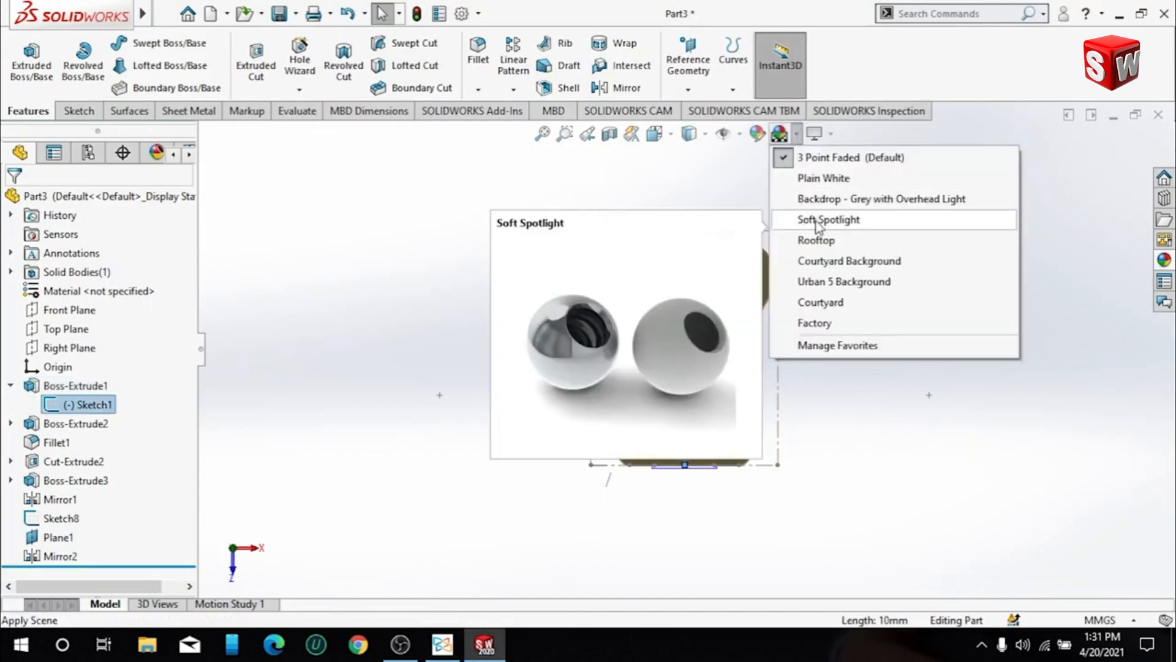
pyautogui.click(825, 181)
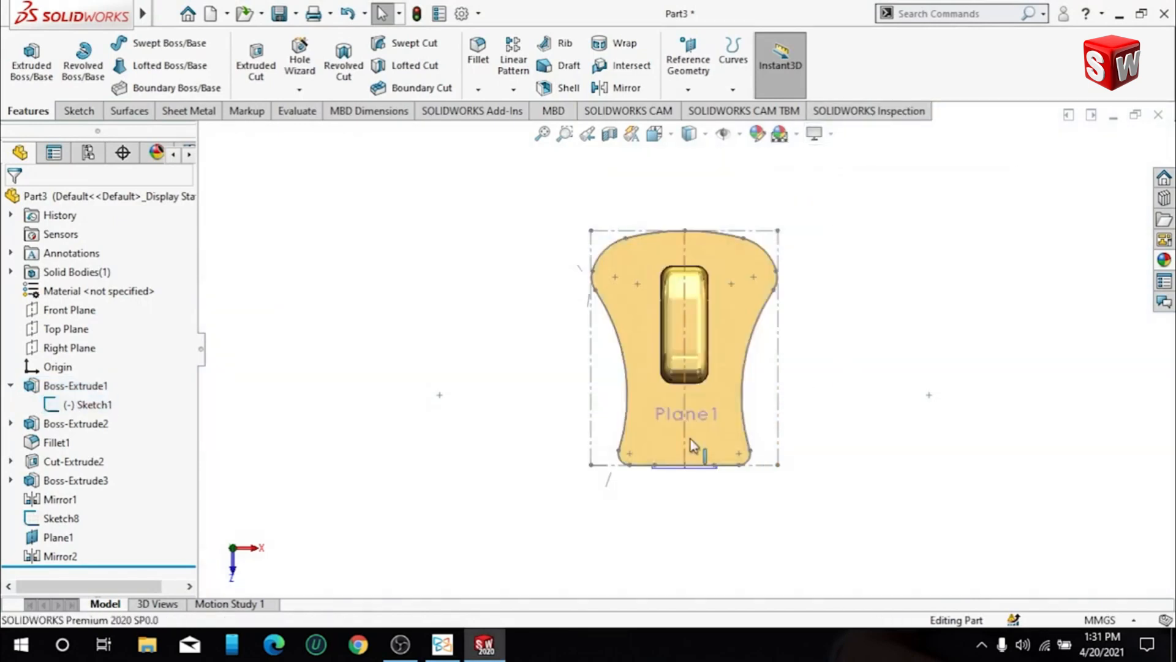
pyautogui.click(690, 439)
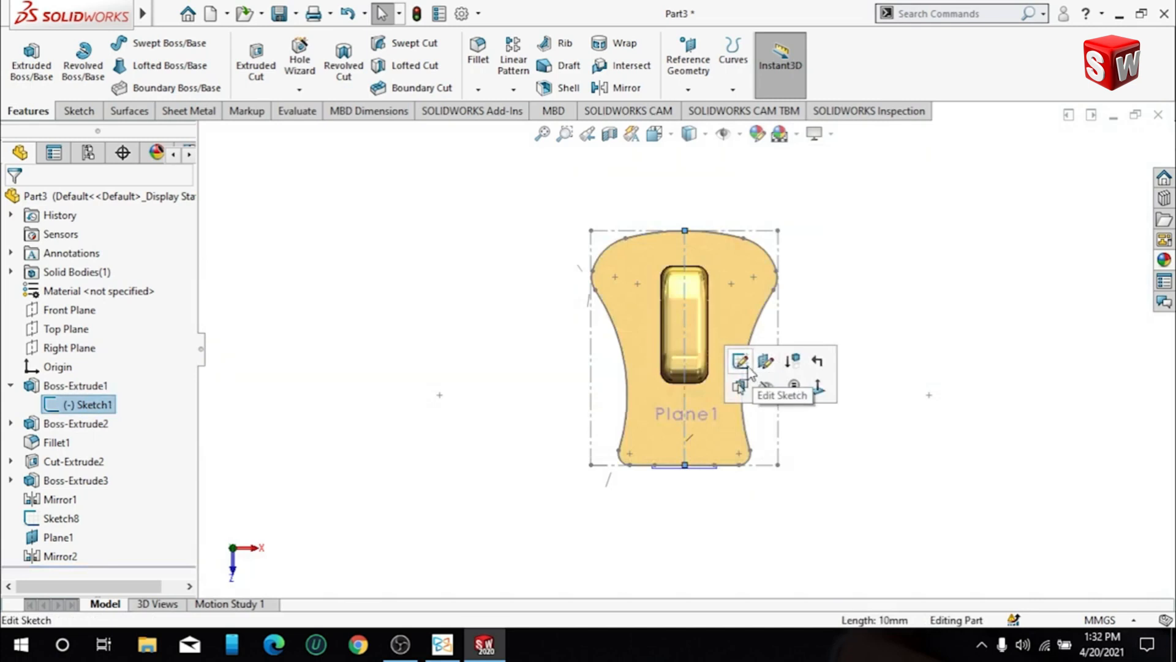
pyautogui.click(906, 359)
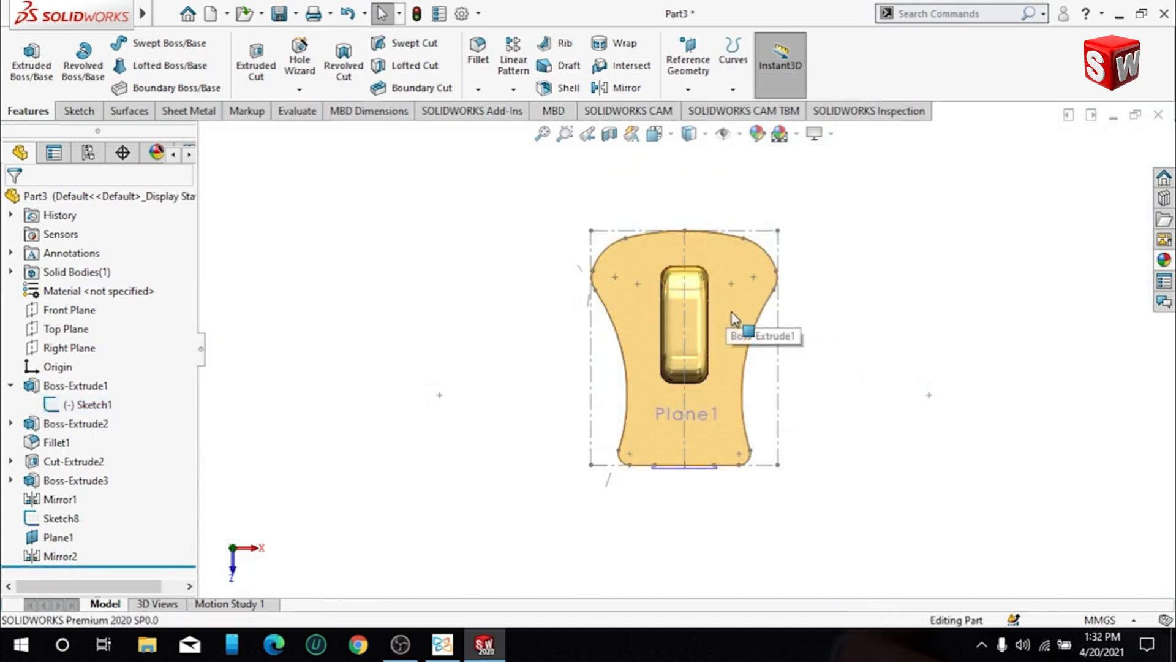
# - Start a sketch on the hook-side plate's outer face and draw a circle about 3.4 mm in diameter centred on the vertical centreline below the hook
pyautogui.rightClick(734, 317)
pyautogui.click(793, 250)
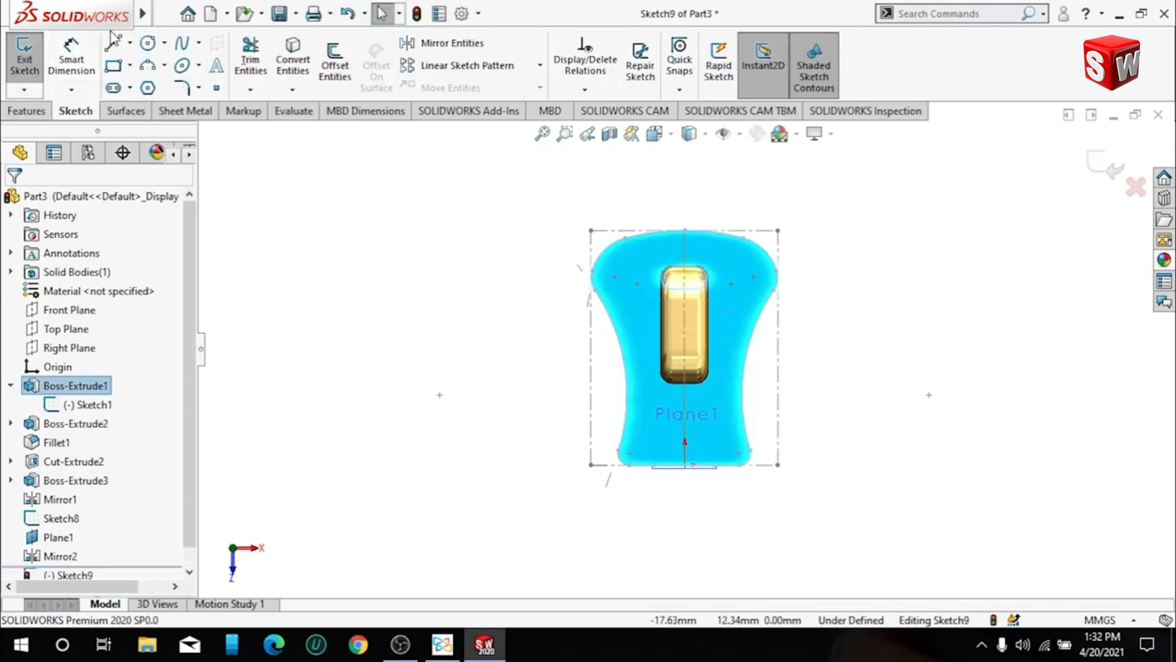
pyautogui.click(149, 44)
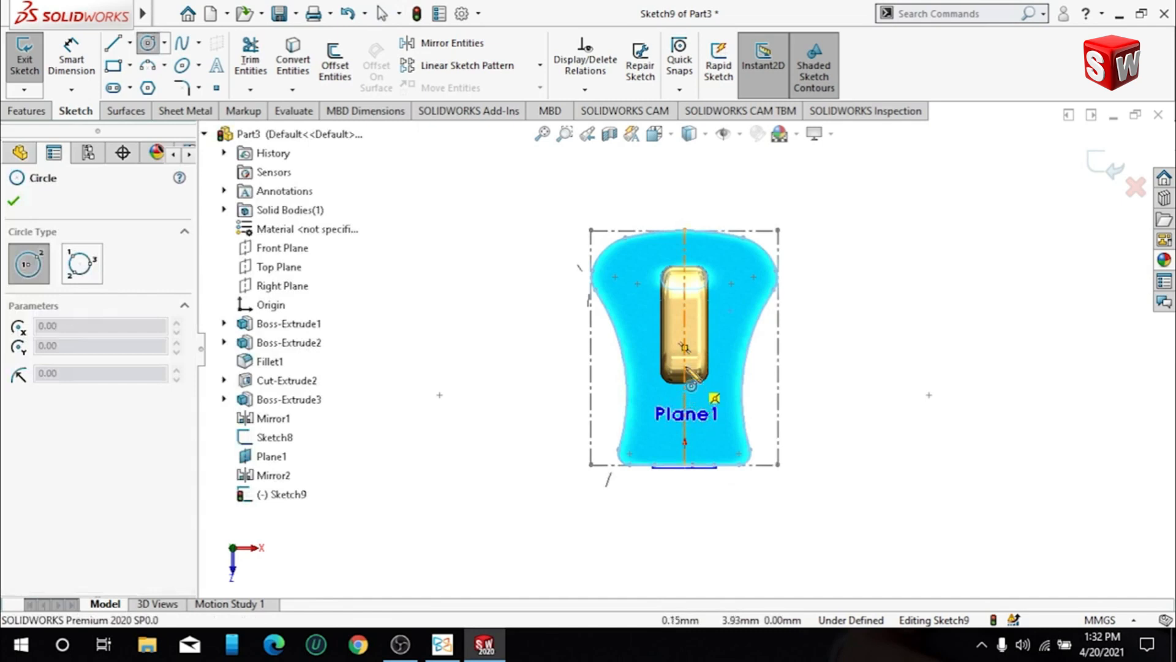
pyautogui.scroll(-5, 687, 367)
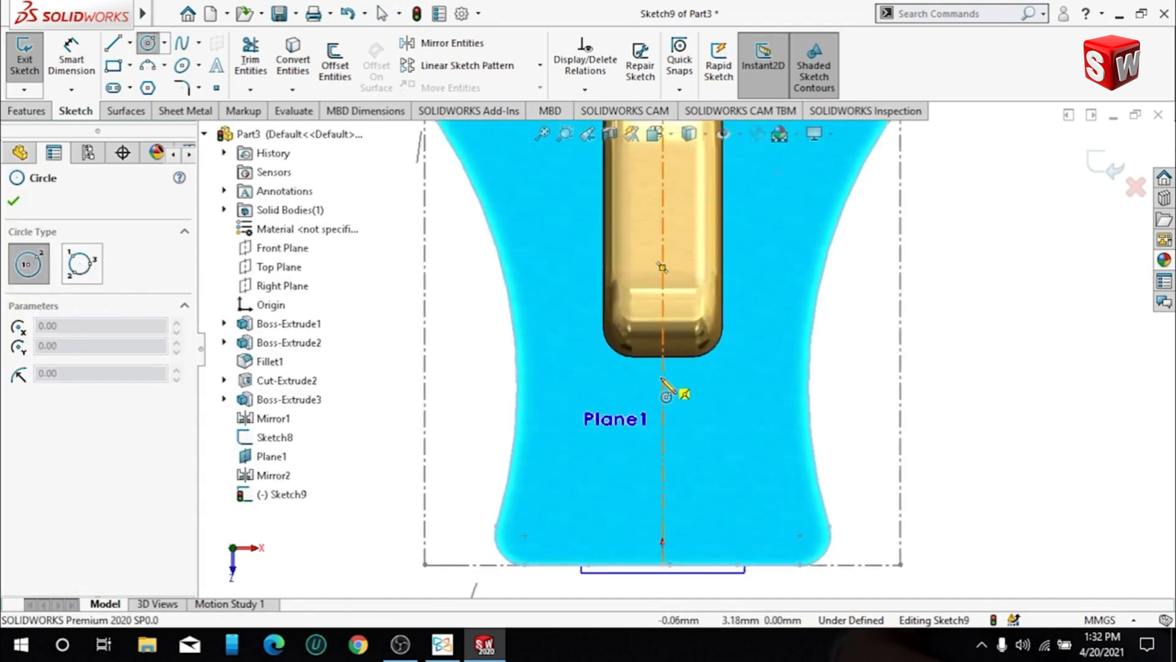
pyautogui.click(663, 376)
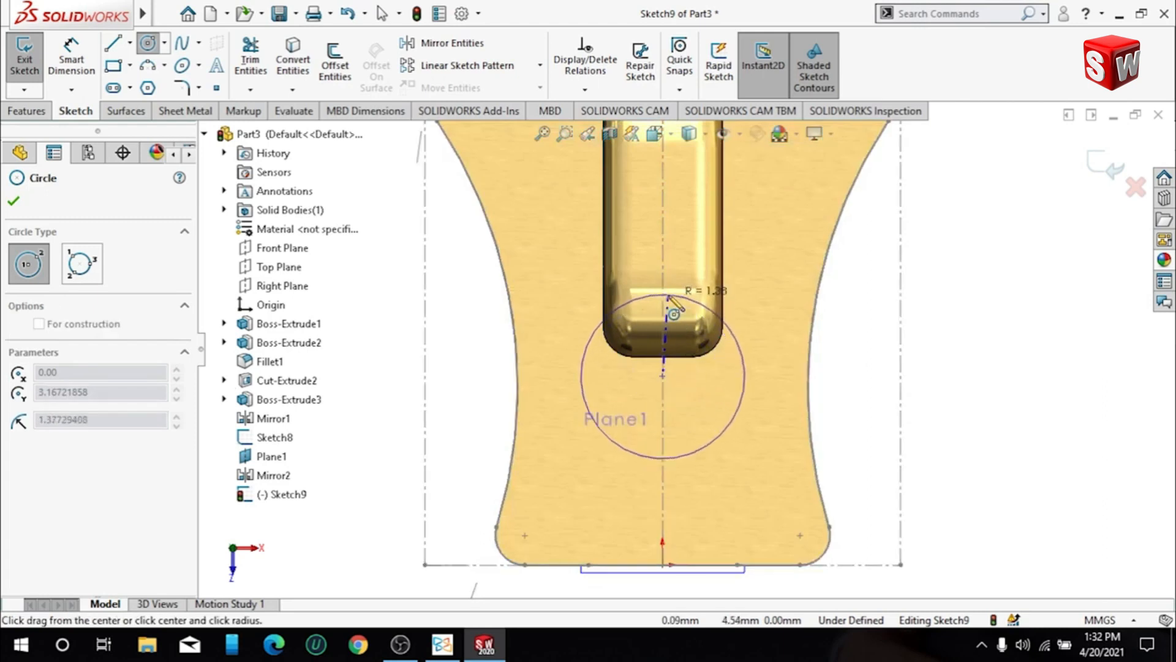
pyautogui.click(669, 279)
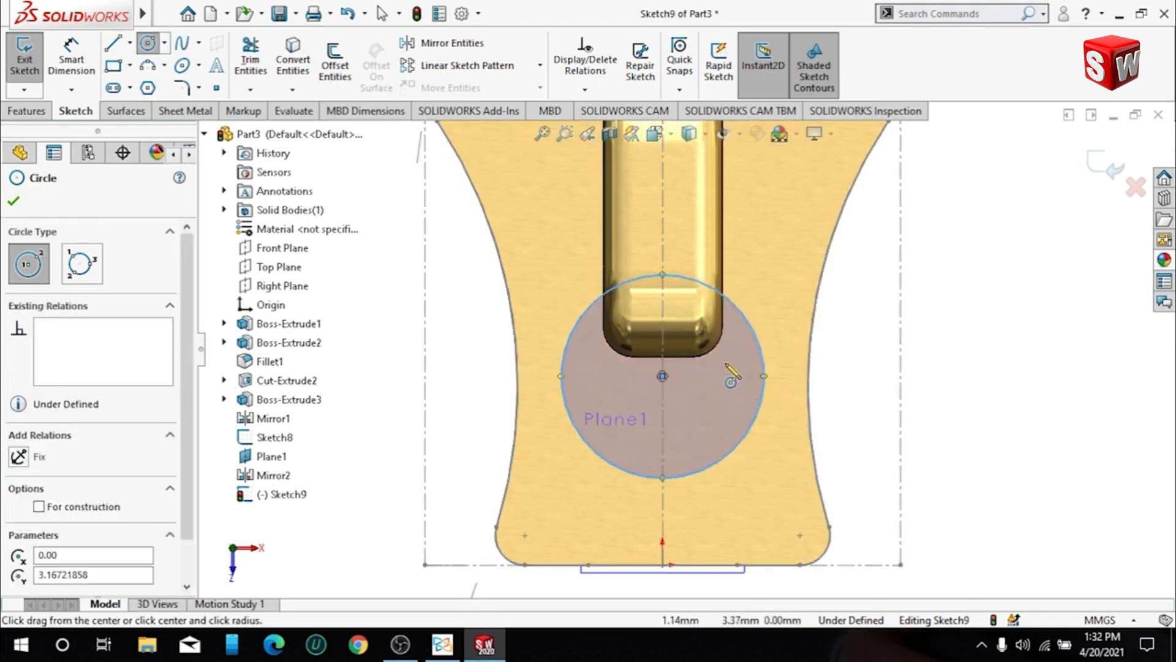
# - Draw a concentric inner circle about 1 mm in diameter at the centre of the first circle
pyautogui.scroll(2, 732, 413)
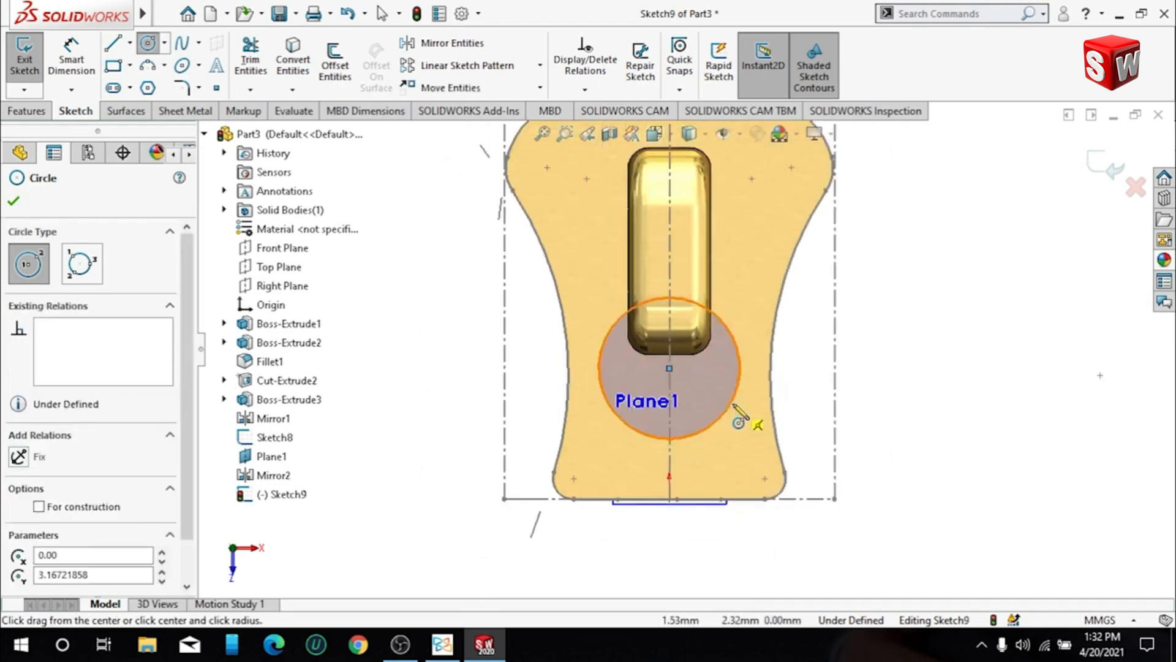
pyautogui.click(669, 368)
pyautogui.click(684, 383)
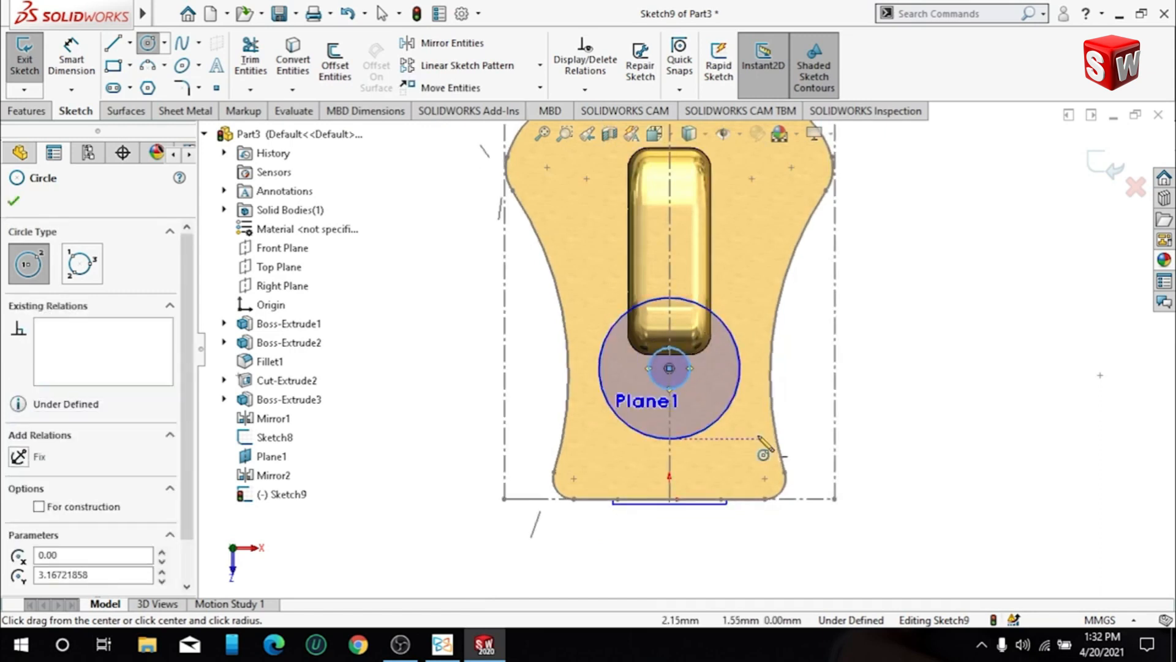
pyautogui.press('Escape')
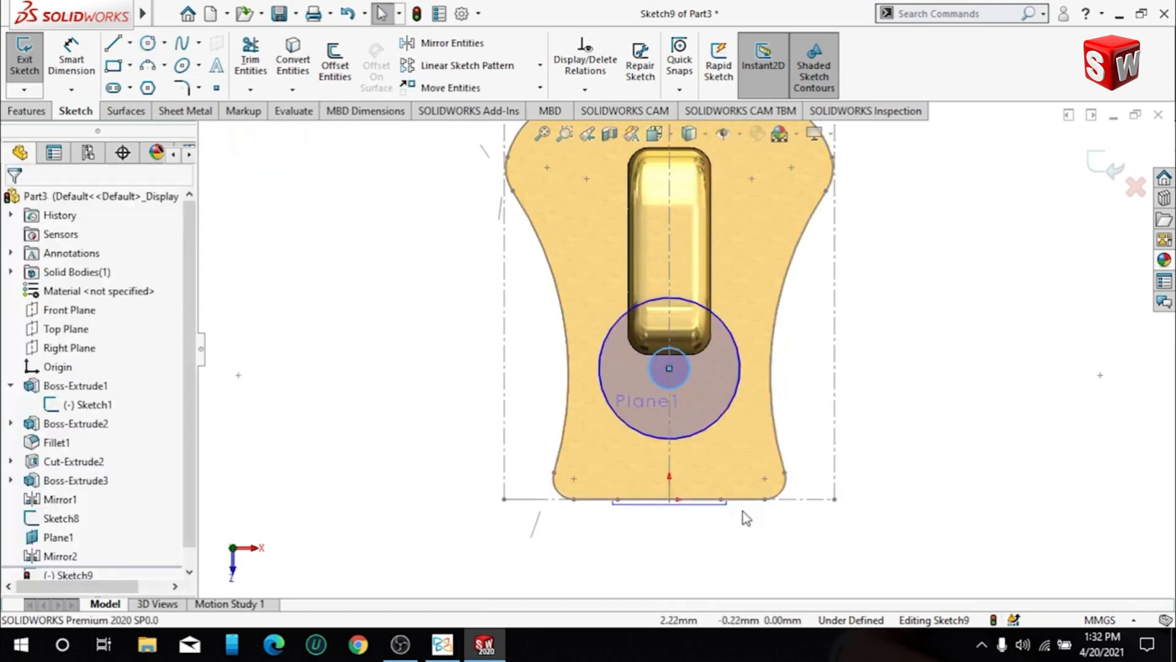
# - Dimension the circles' shared centre at 4 mm from the plate's bottom edge
pyautogui.click(88, 72)
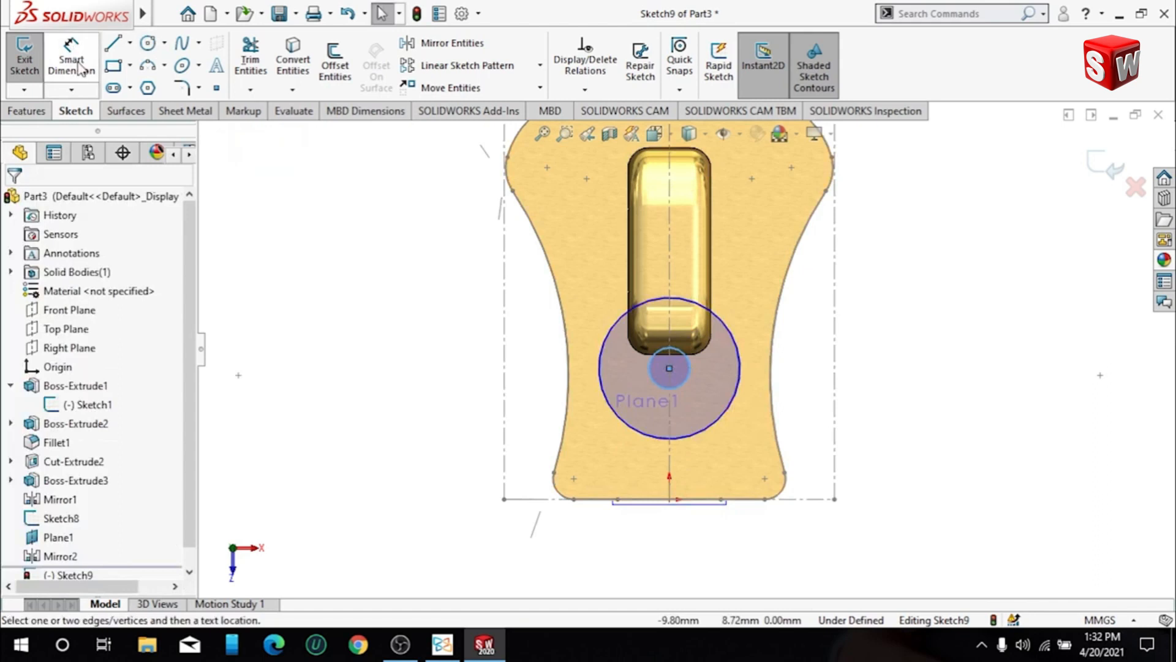
pyautogui.click(710, 500)
pyautogui.click(669, 368)
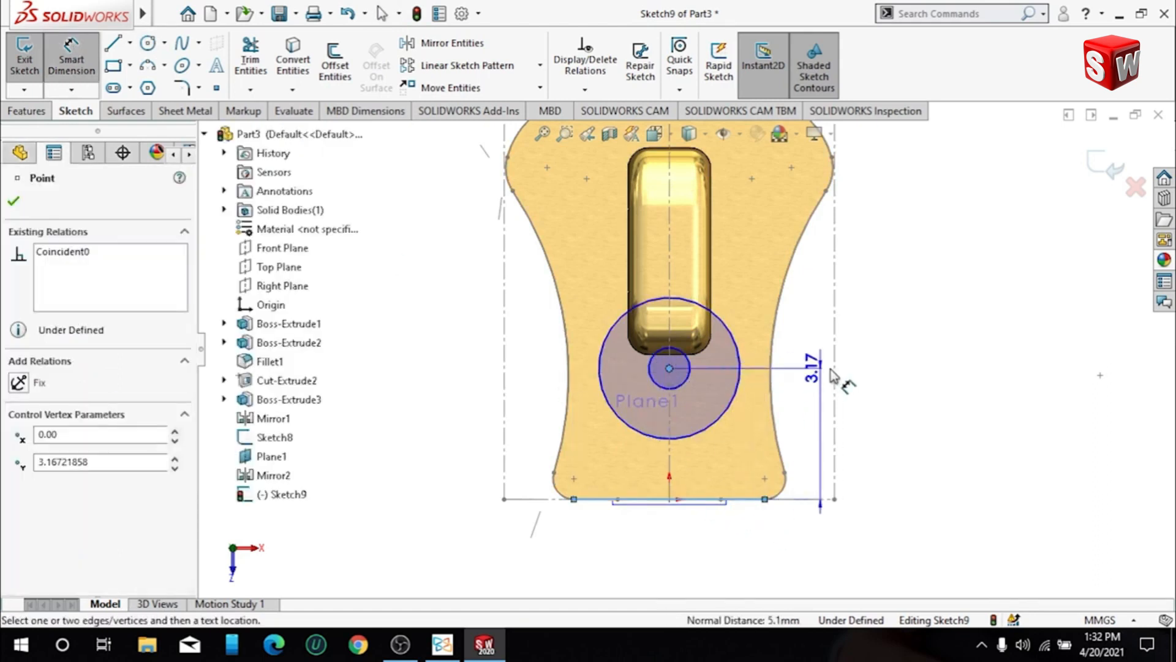
pyautogui.click(875, 371)
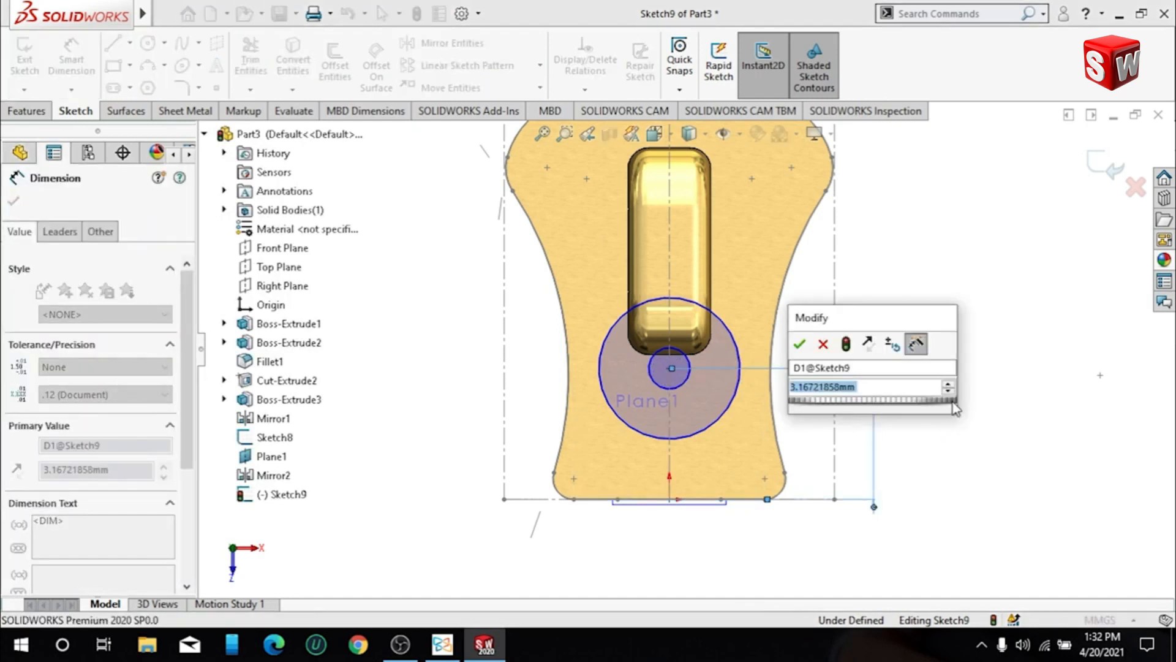
pyautogui.write('4')
pyautogui.press('Return')
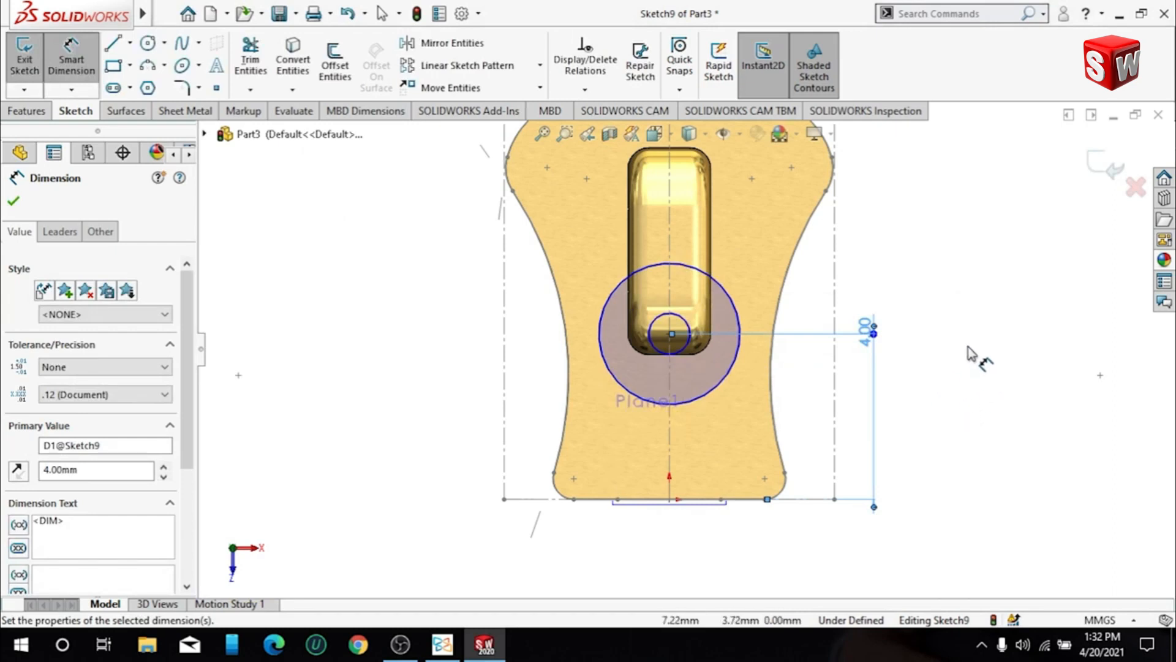
pyautogui.click(1017, 369)
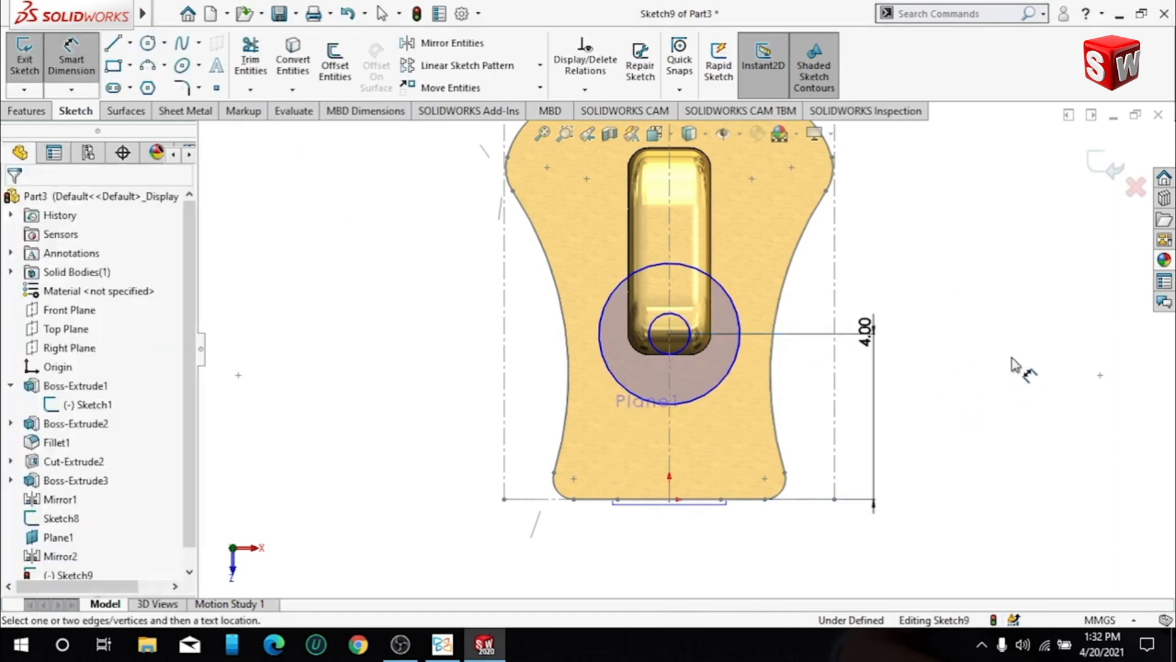
# - Dimension the outer circle to a 4.5 mm diameter and the inner circle to a 3 mm diameter
pyautogui.click(738, 302)
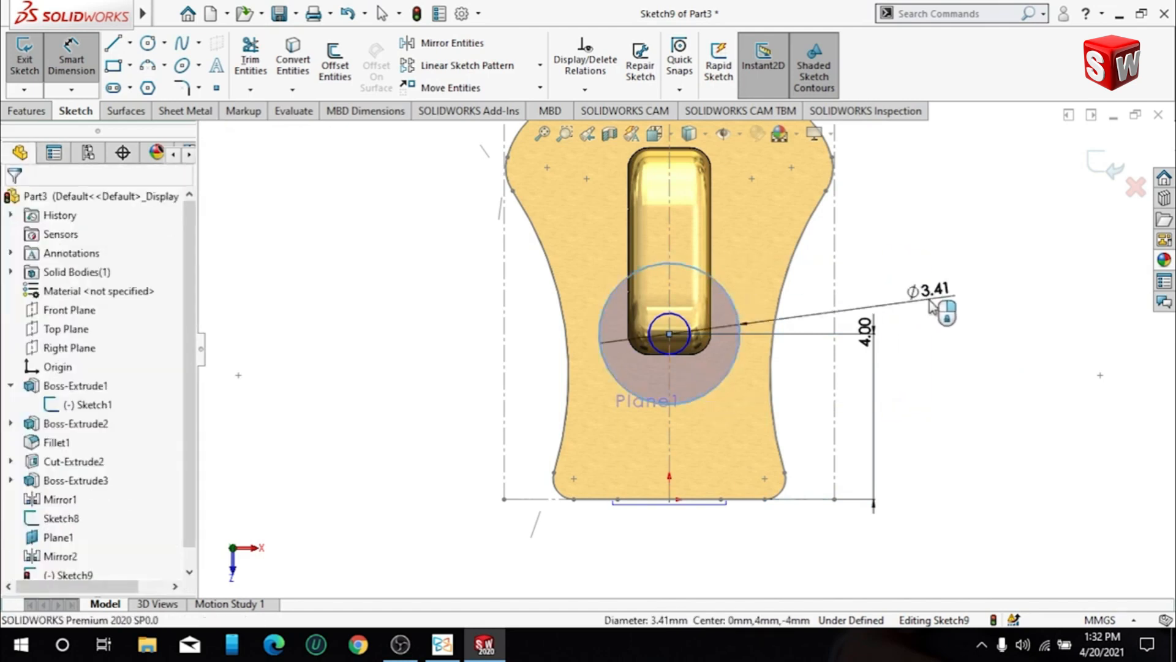
pyautogui.click(931, 303)
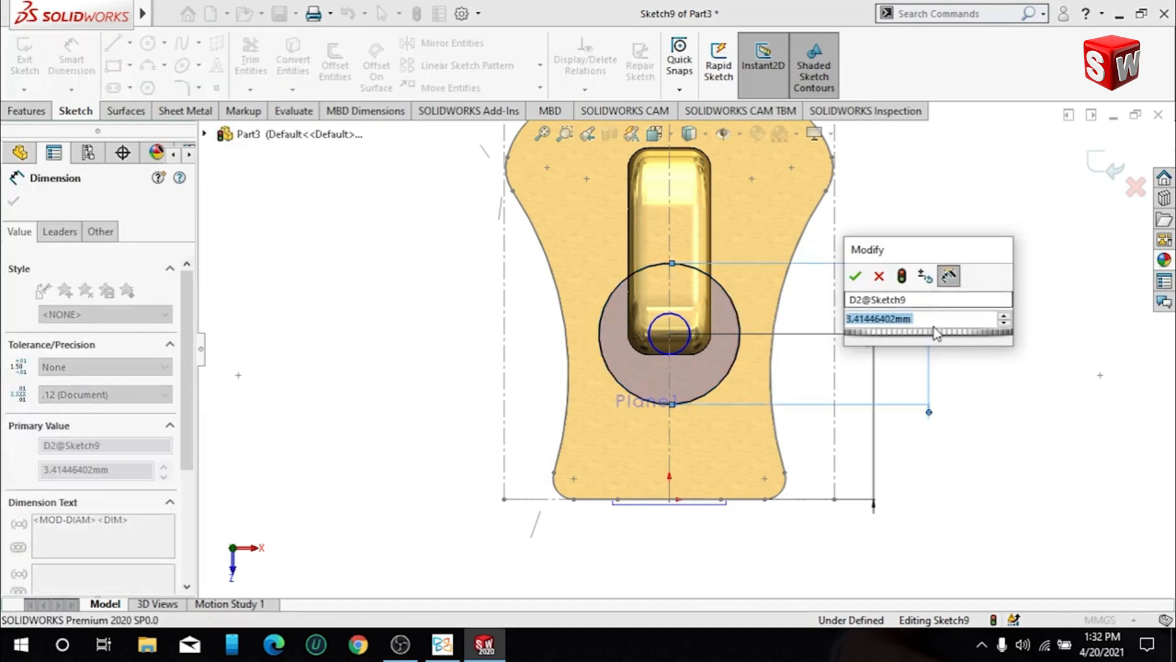
pyautogui.write('3.5')
pyautogui.press('Return')
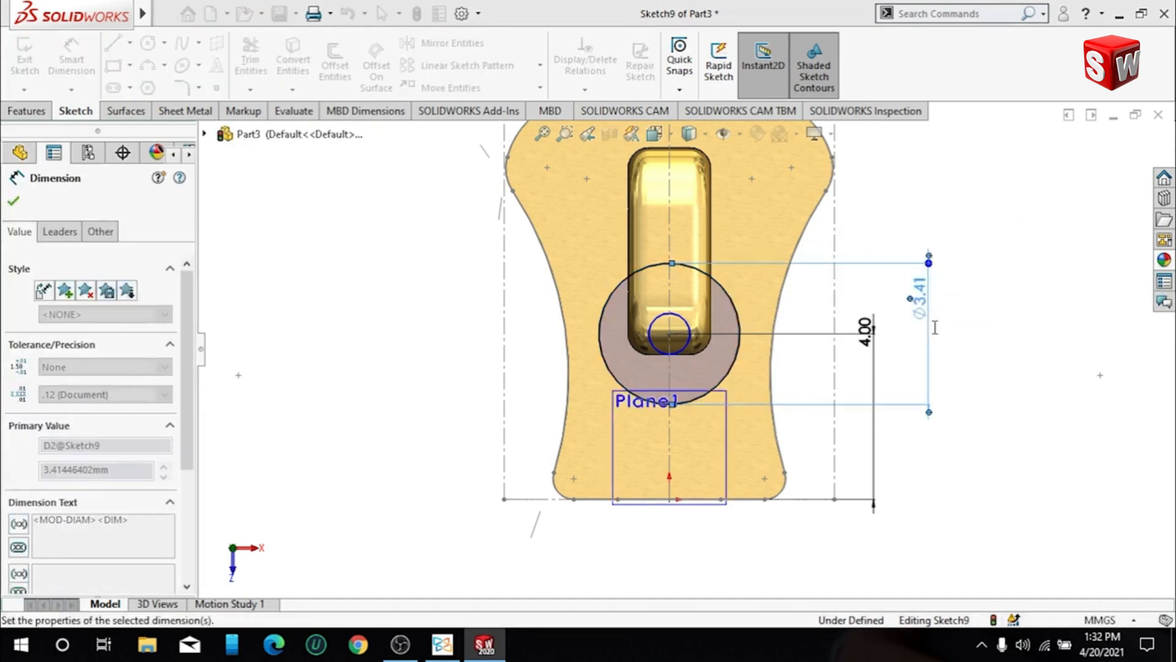
pyautogui.click(710, 347)
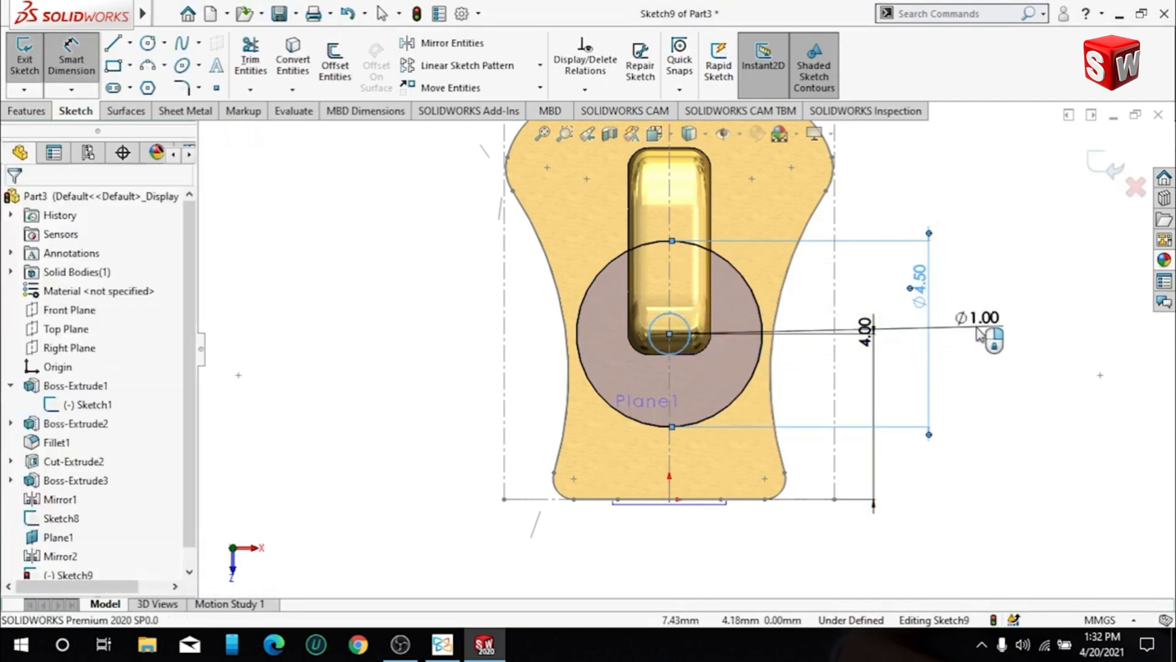
pyautogui.click(978, 330)
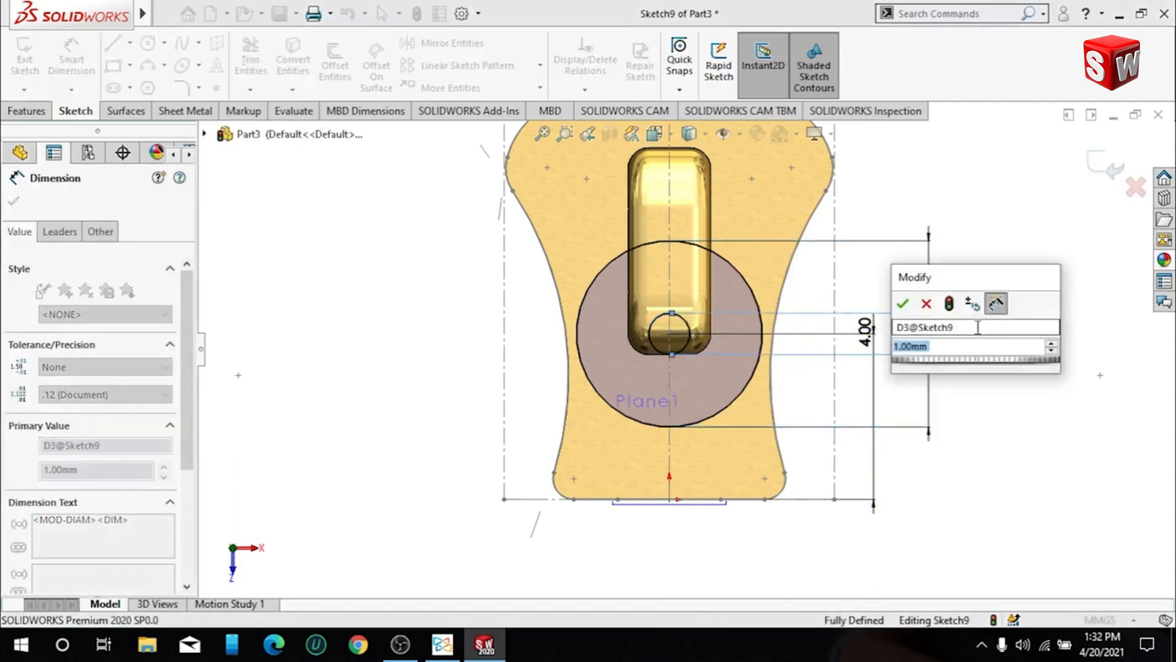
pyautogui.write('3')
pyautogui.press('Return')
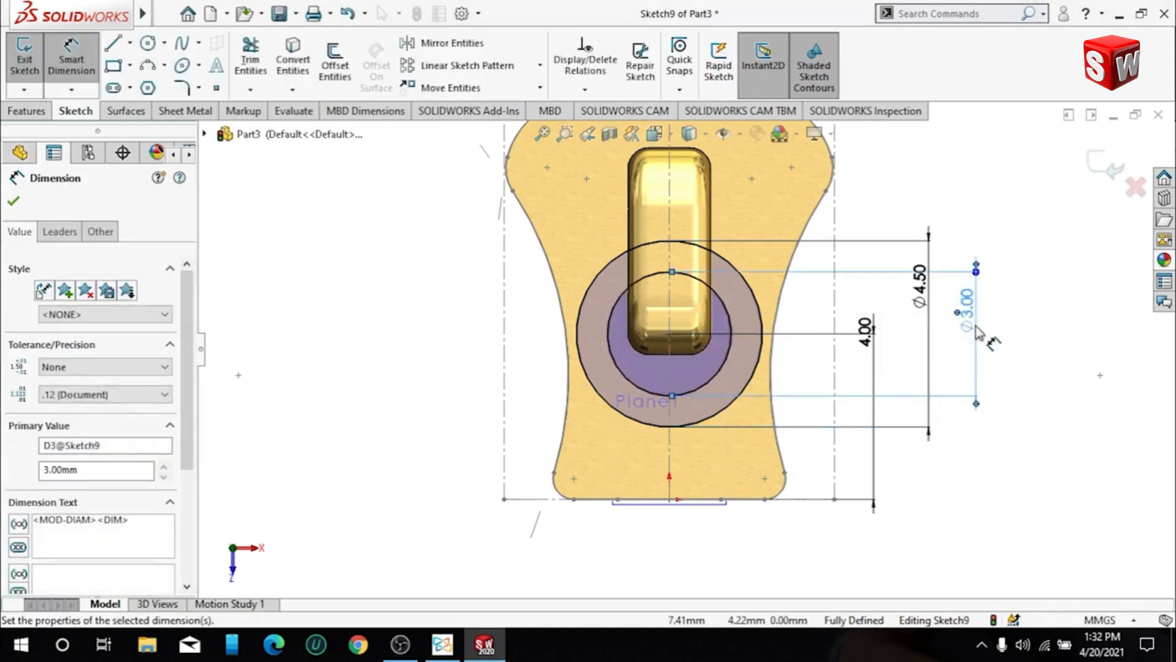
pyautogui.click(1062, 290)
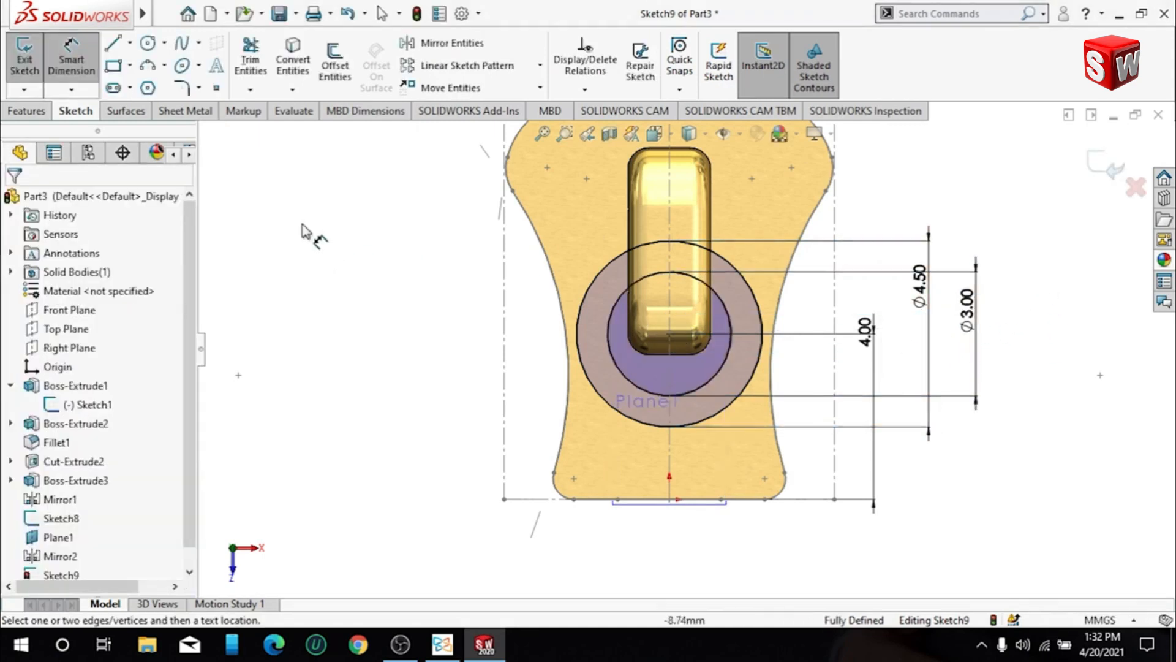
# - Sketch a vertical line about 10 mm long downward from the outer circle's right quadrant point
pyautogui.click(113, 43)
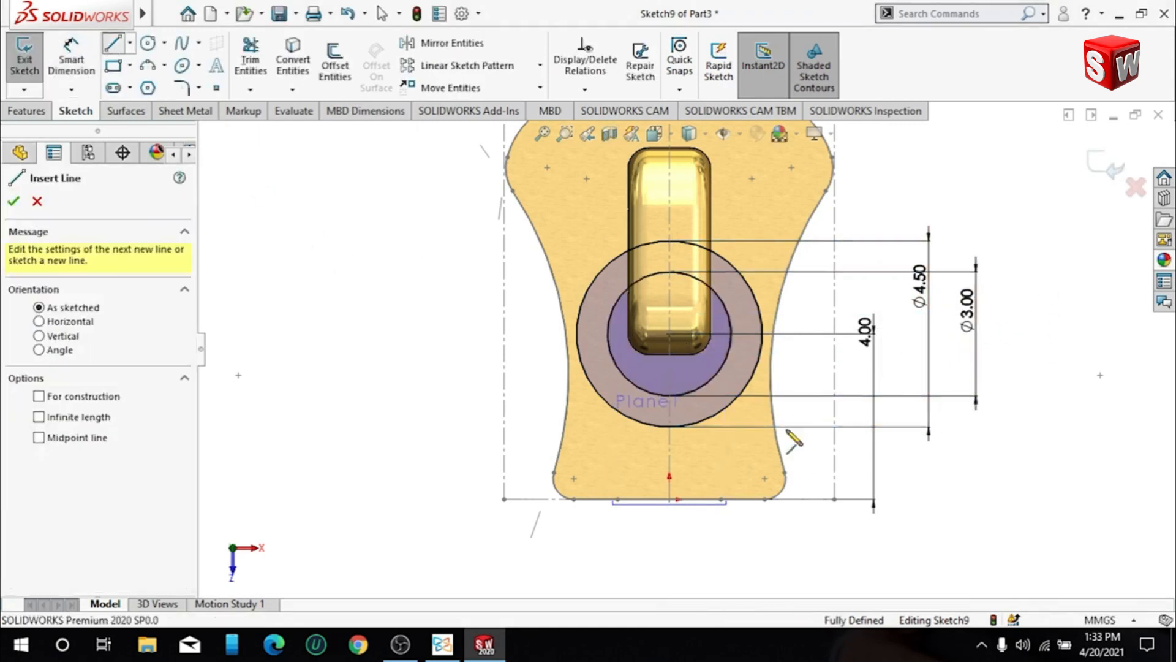
pyautogui.click(763, 333)
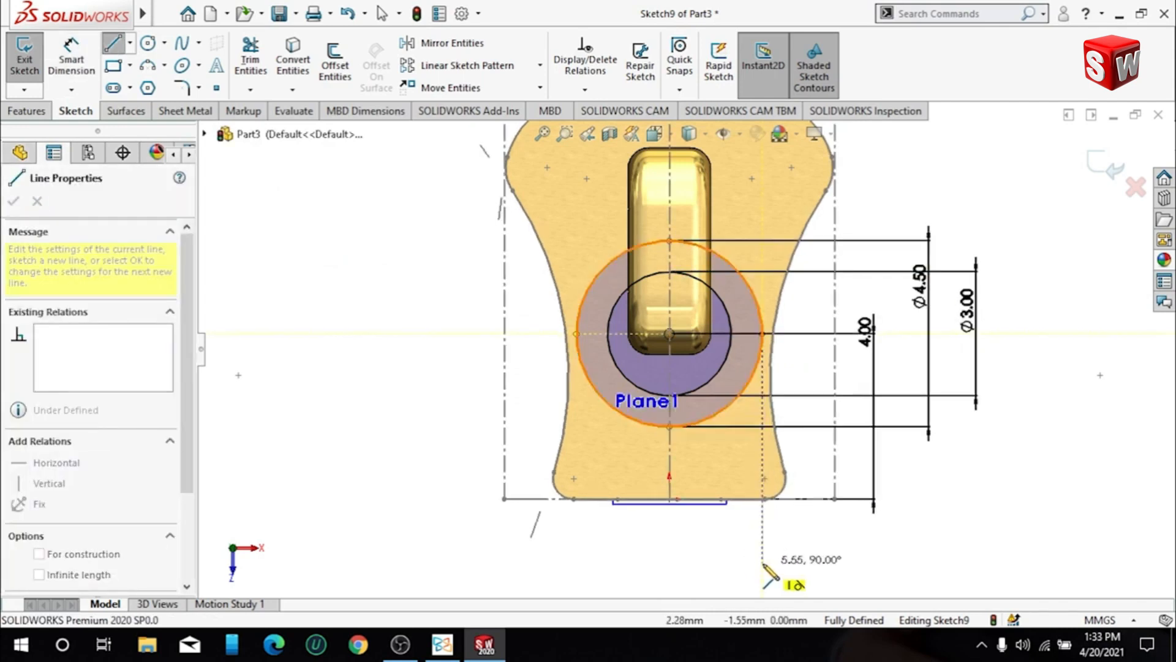
pyautogui.scroll(3, 764, 566)
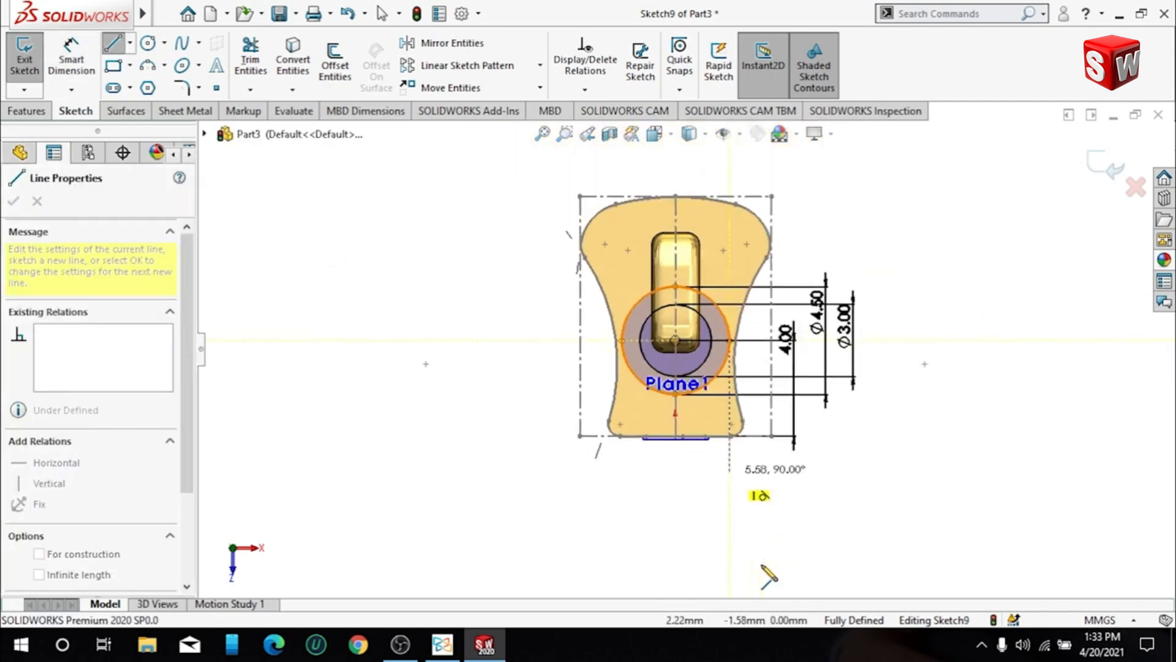
pyautogui.click(729, 580)
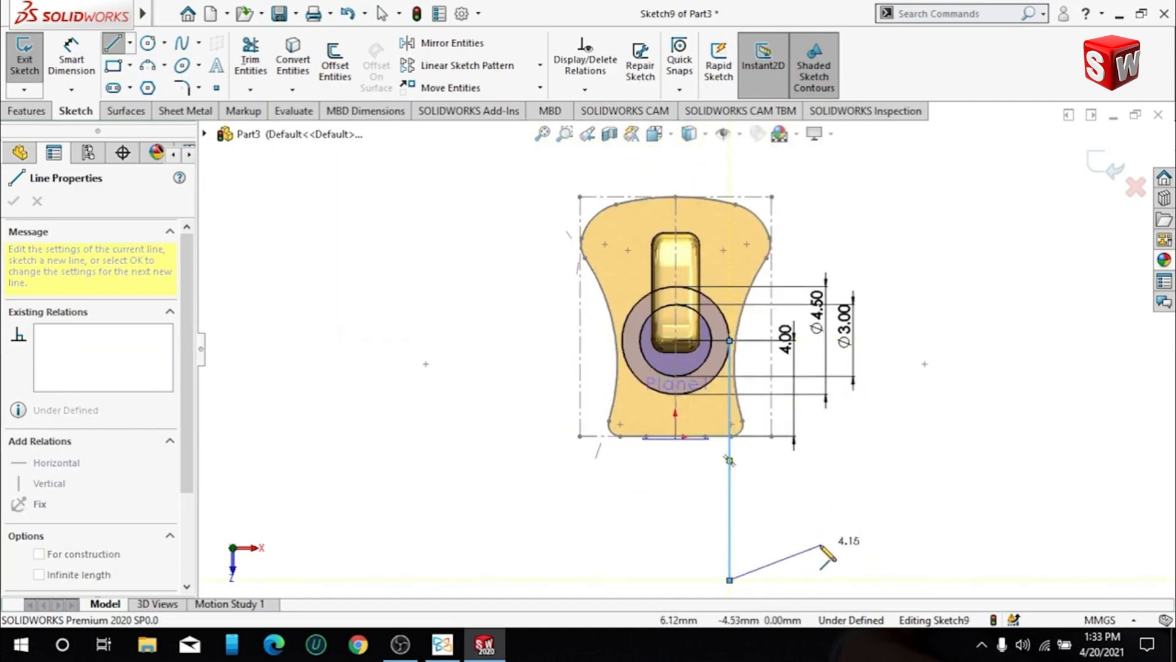
pyautogui.press('Escape')
# - Draw a vertical centreline about 10.4 mm long downward from the circles' centre
pyautogui.click(131, 44)
pyautogui.click(140, 83)
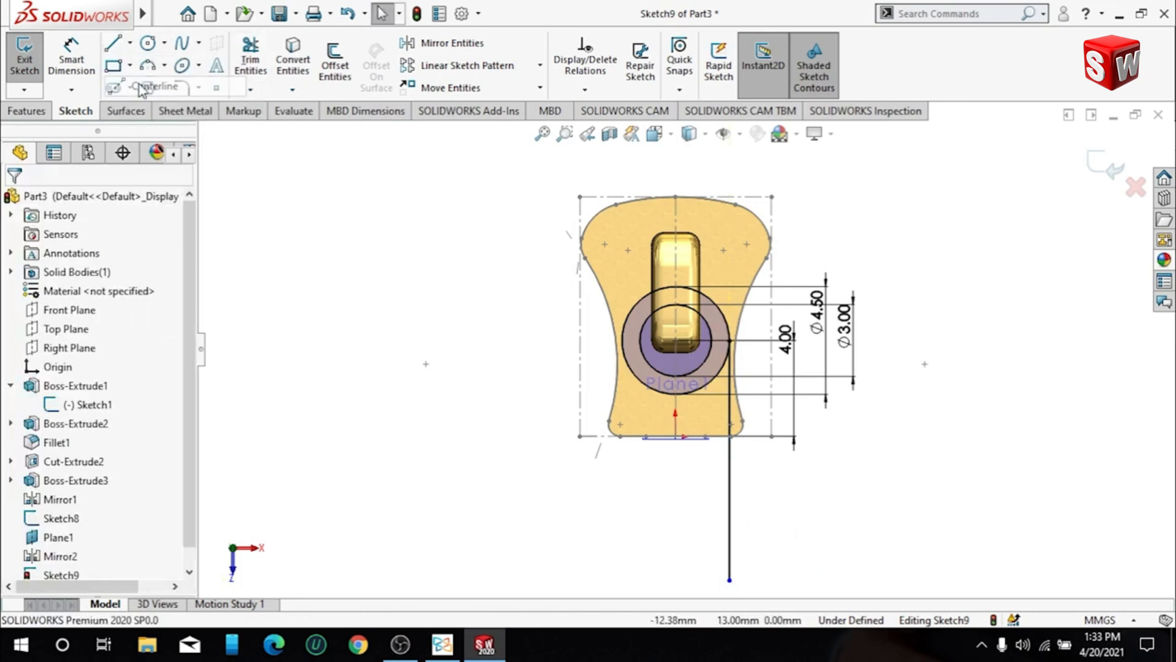
pyautogui.click(675, 340)
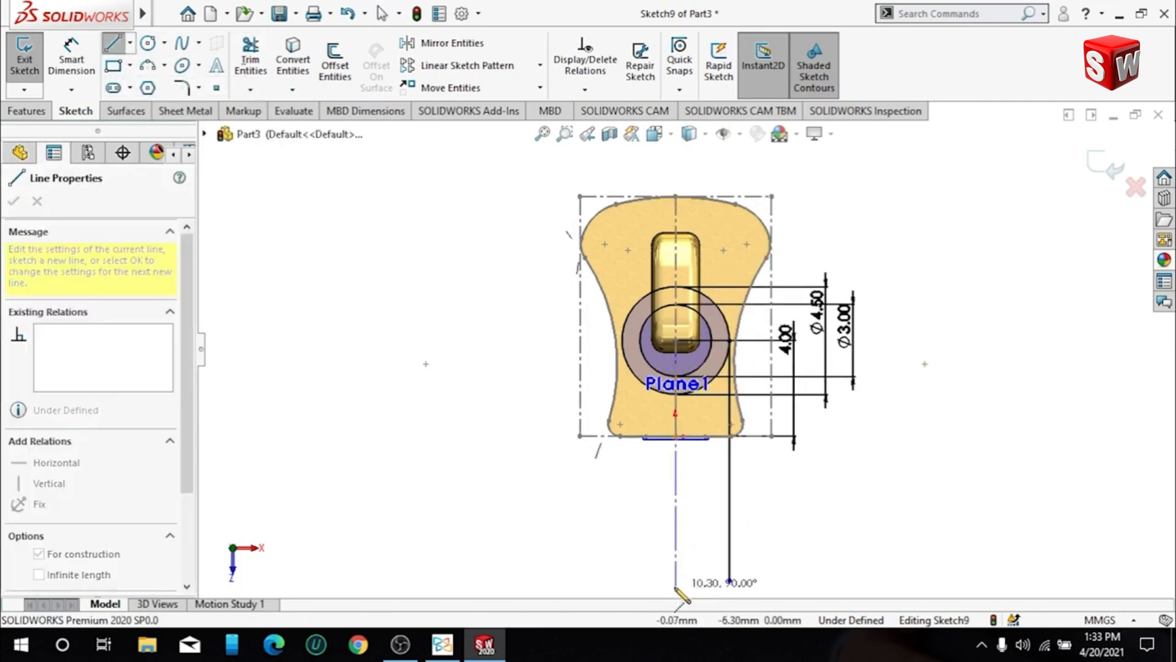
pyautogui.click(676, 590)
pyautogui.press('Escape')
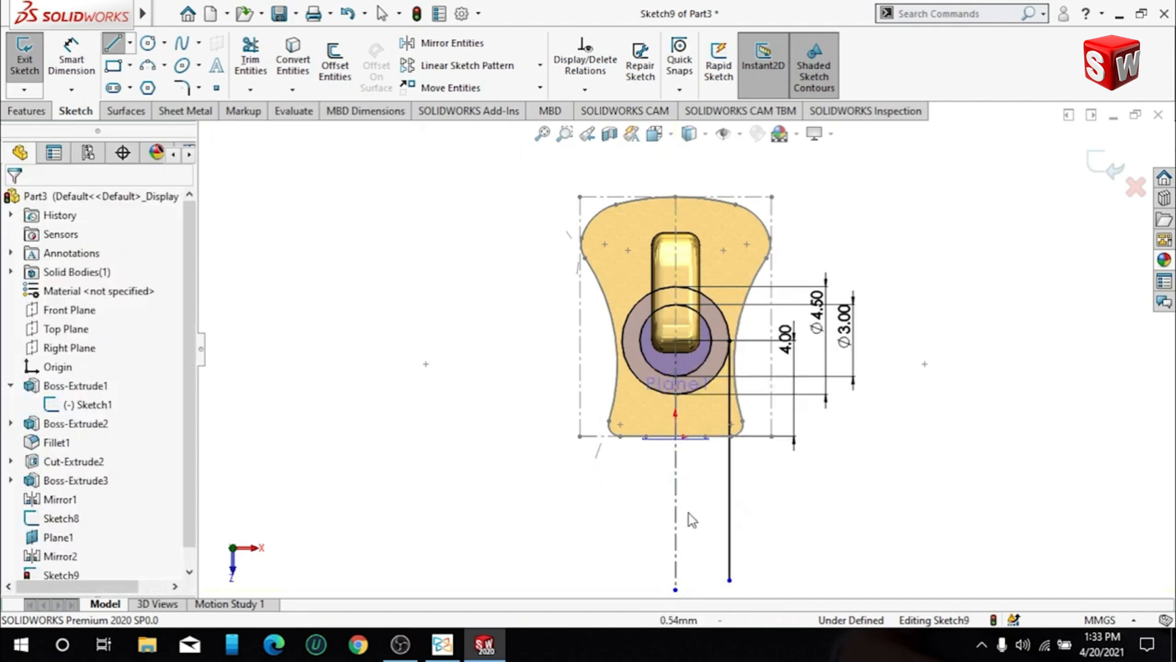
pyautogui.press('Escape')
# - Set the length of the new vertical centreline below the circles to 15 mm
pyautogui.click(676, 521)
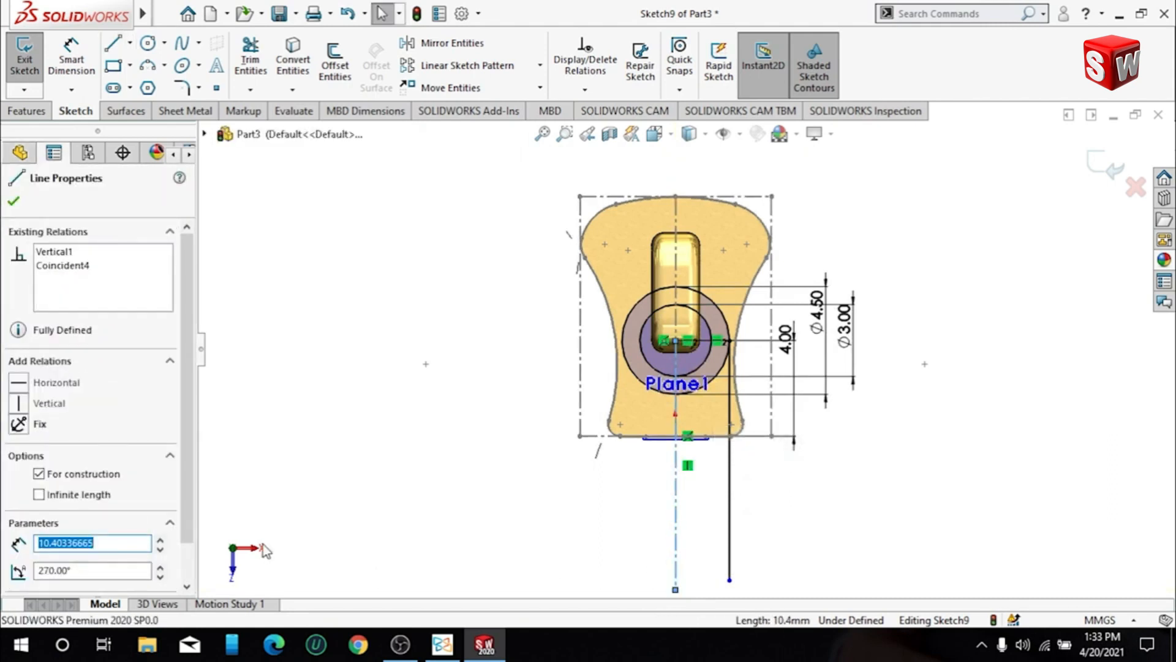
pyautogui.write('15.00')
pyautogui.press('Return')
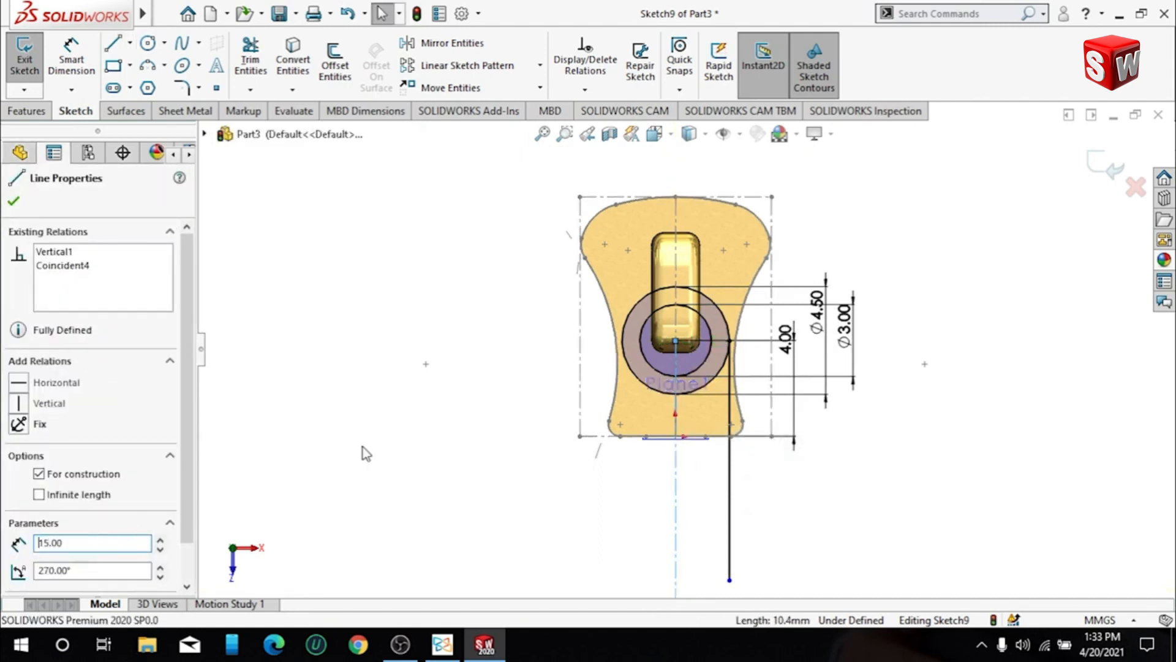
pyautogui.click(14, 202)
# - Dimension the vertical centreline below the circles to 15 mm
pyautogui.click(71, 60)
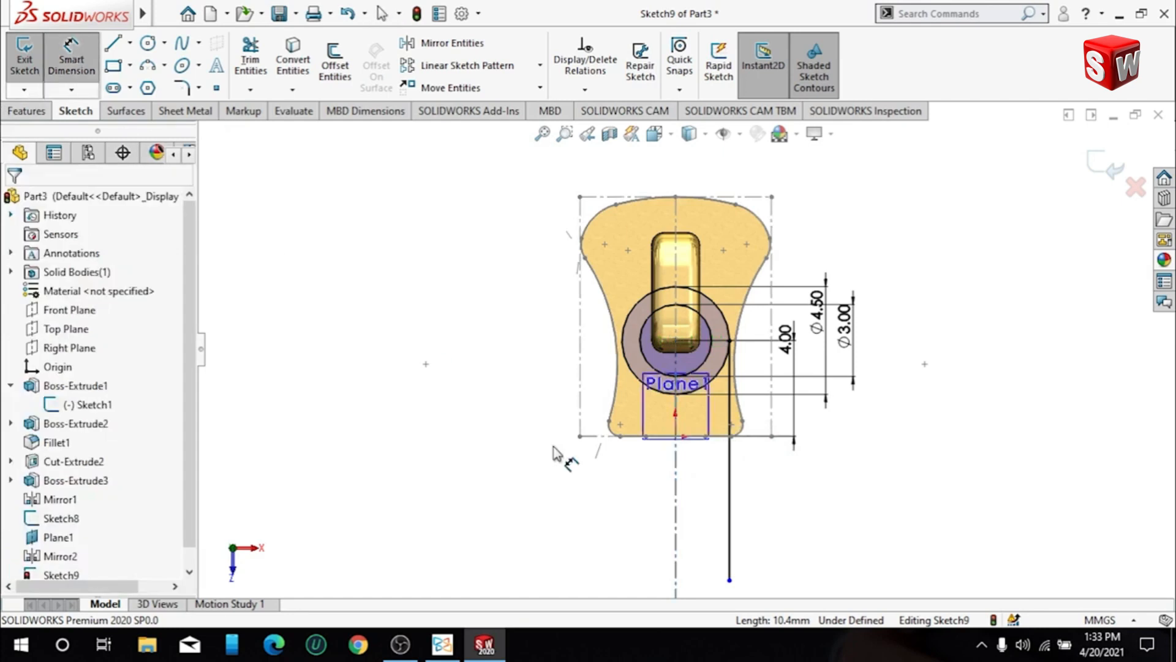
pyautogui.click(685, 499)
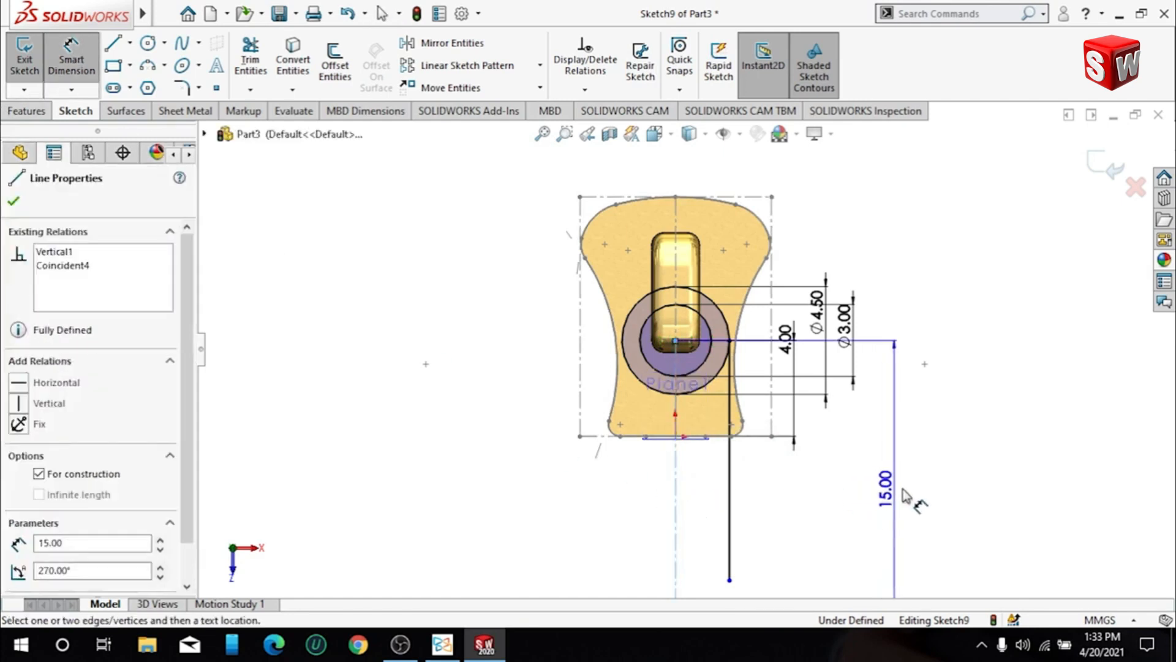
pyautogui.click(918, 490)
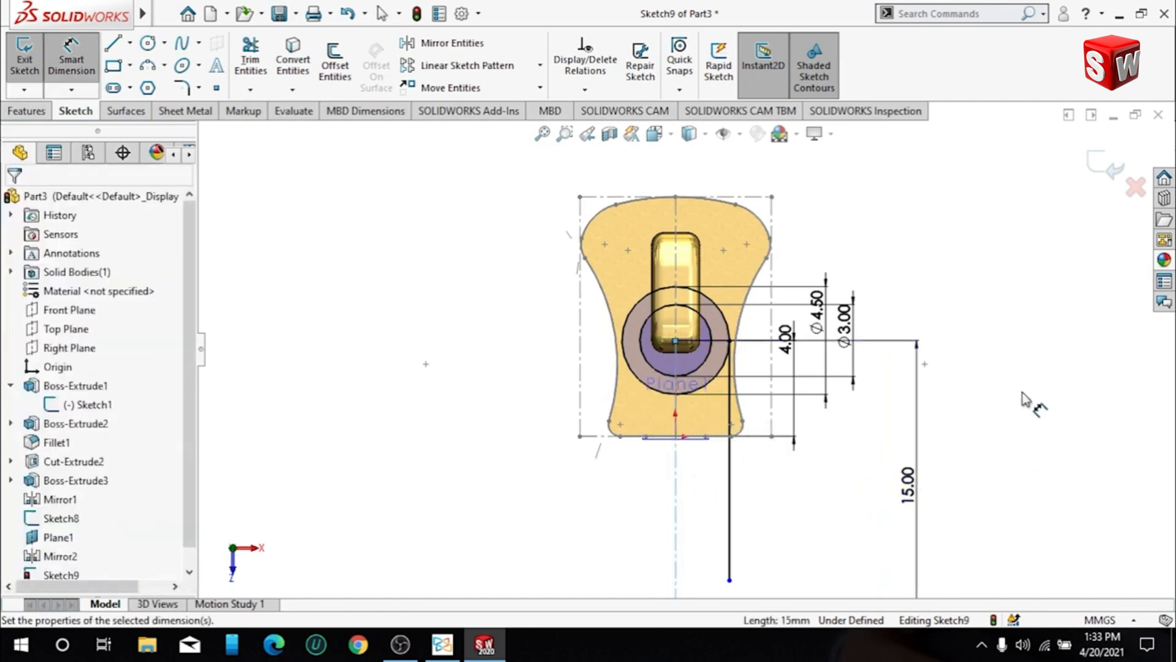
pyautogui.click(846, 471)
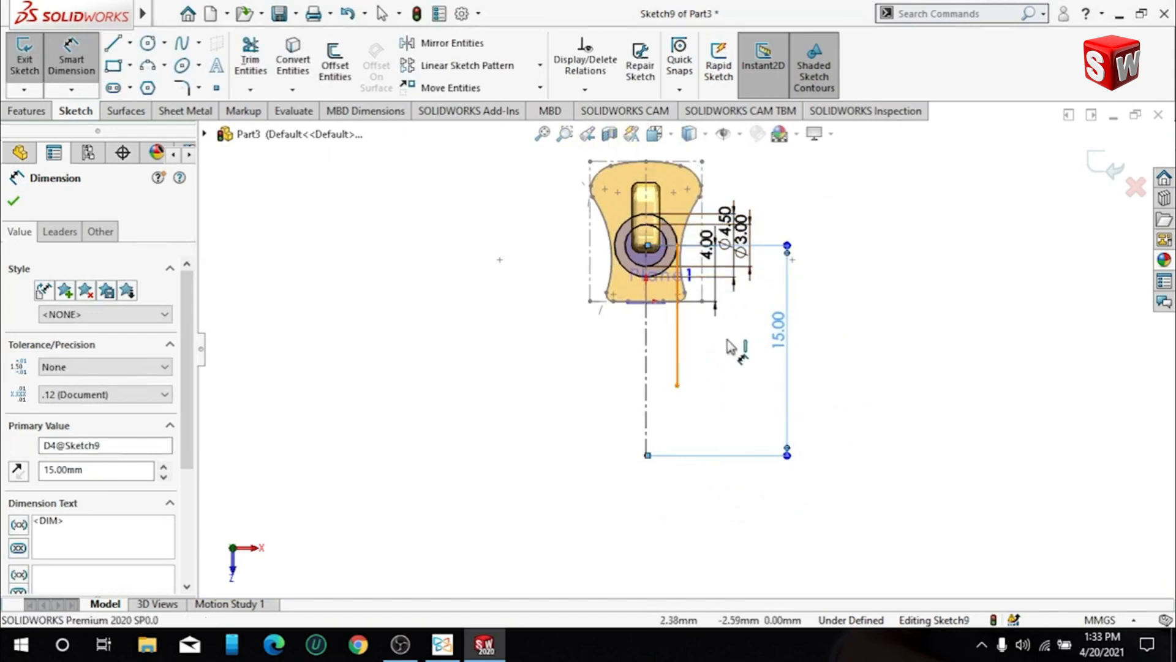
# - Dimension the solid vertical line beside the centreline to a length of 6.5 mm
pyautogui.click(677, 343)
pyautogui.click(775, 365)
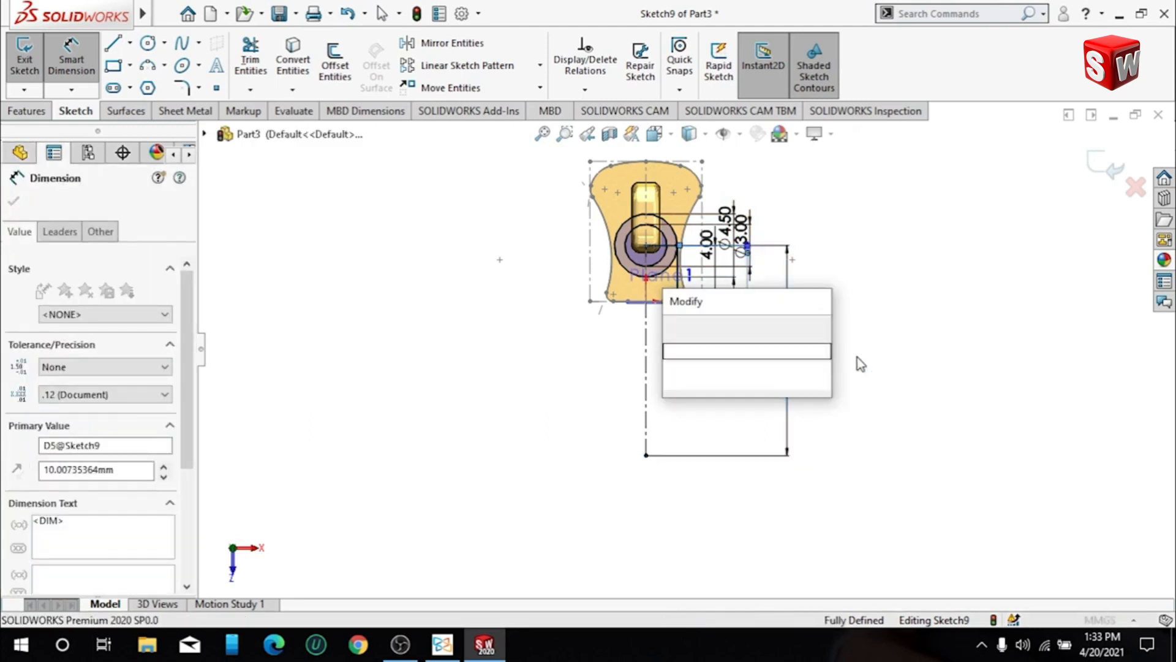
pyautogui.press('Return')
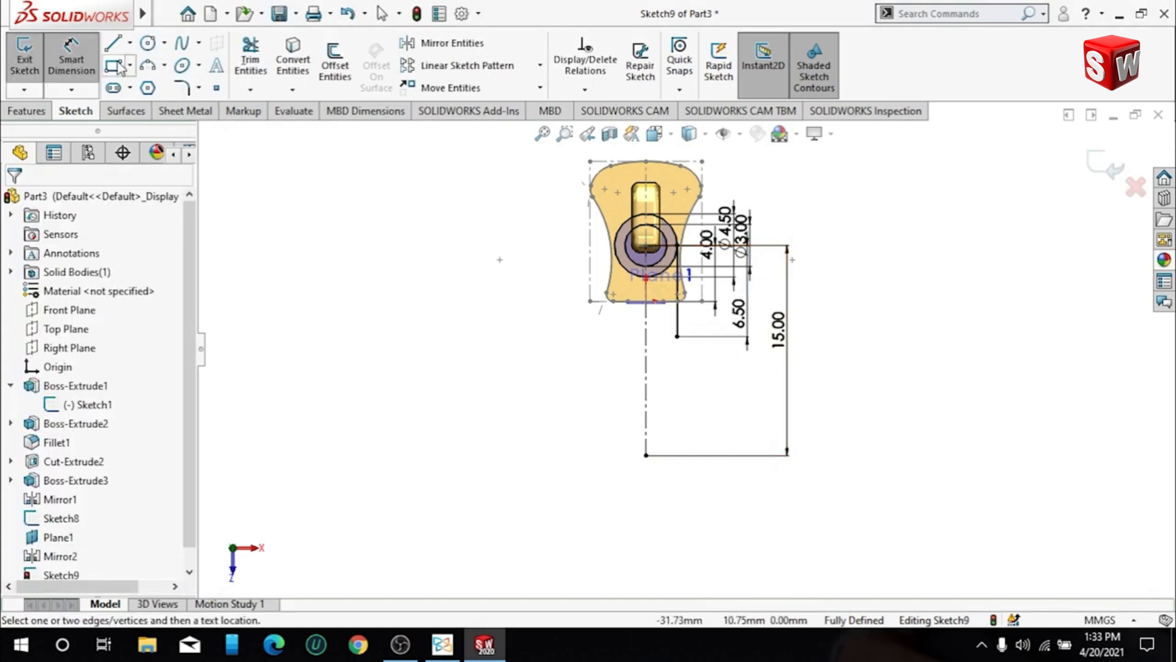
# - Draw a circle centred on the centreline's lower endpoint with a radius of 4 mm
pyautogui.click(147, 43)
pyautogui.click(646, 454)
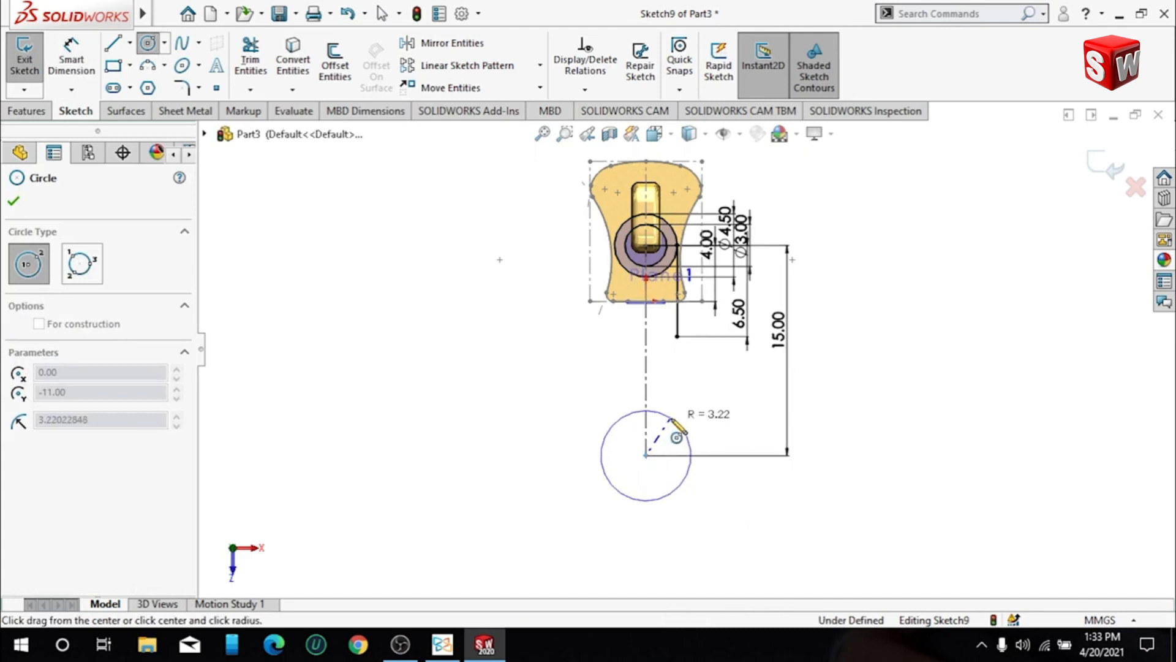
pyautogui.click(672, 417)
pyautogui.write('8')
pyautogui.press('Return')
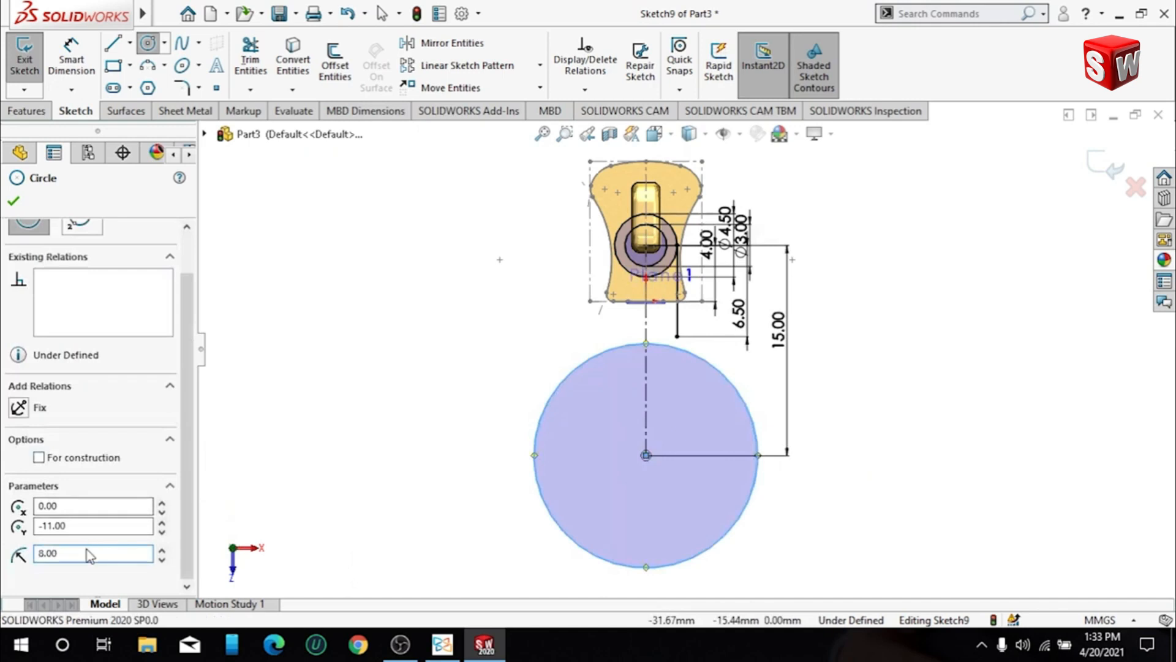
pyautogui.write('4')
pyautogui.press('Return')
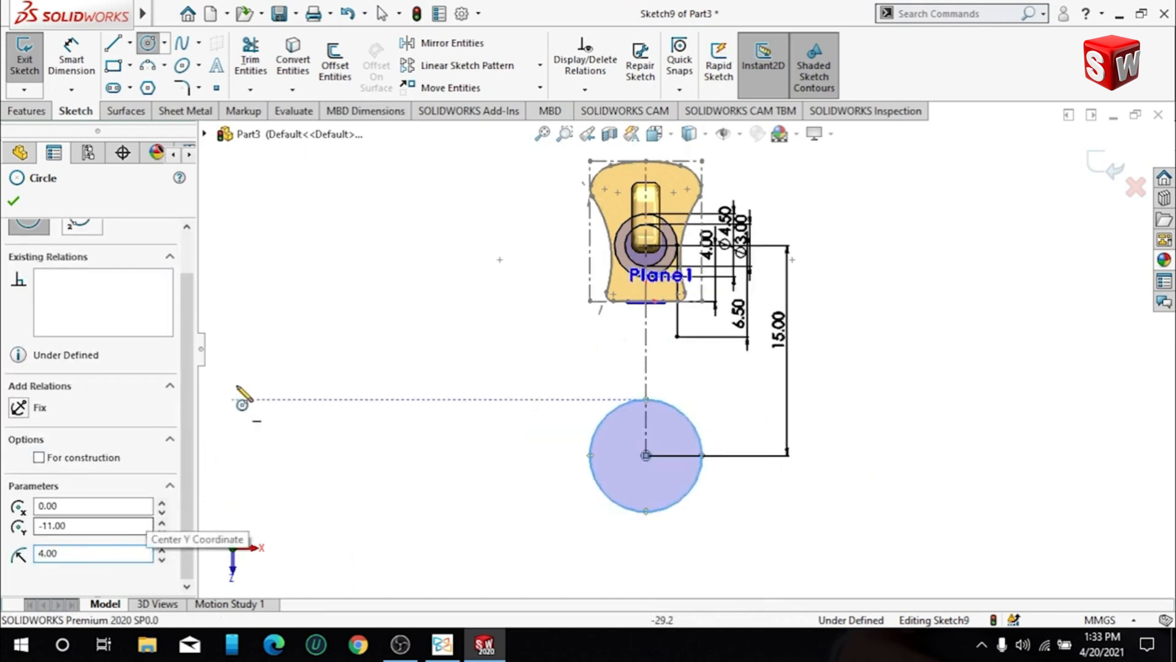
pyautogui.click(400, 360)
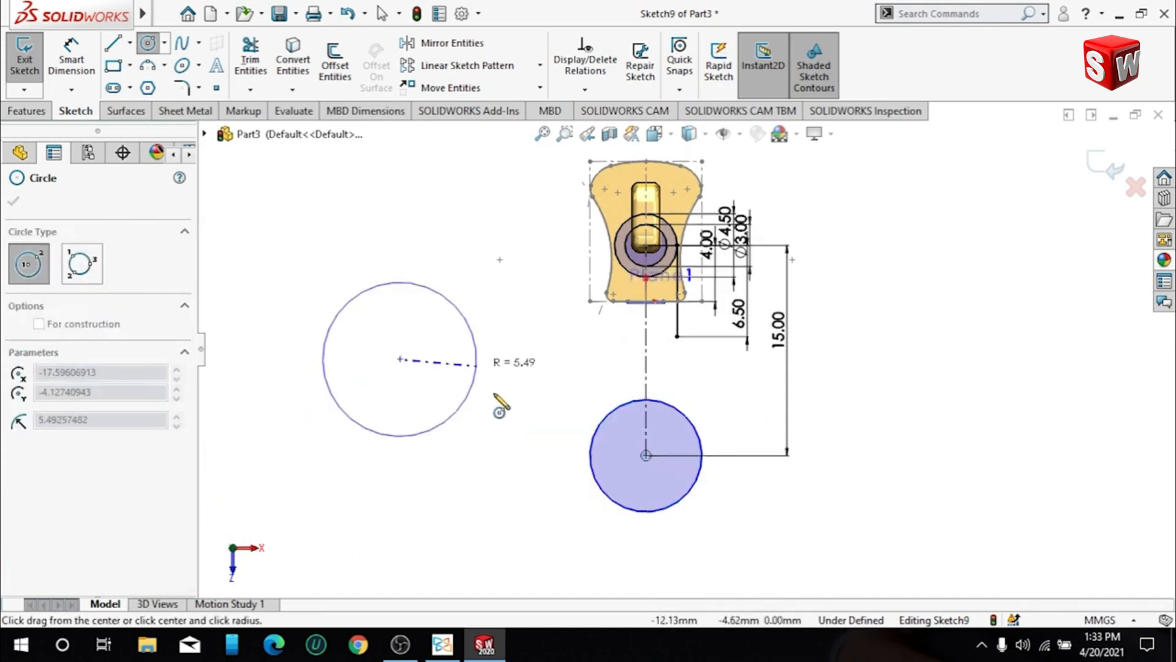
pyautogui.press('Escape')
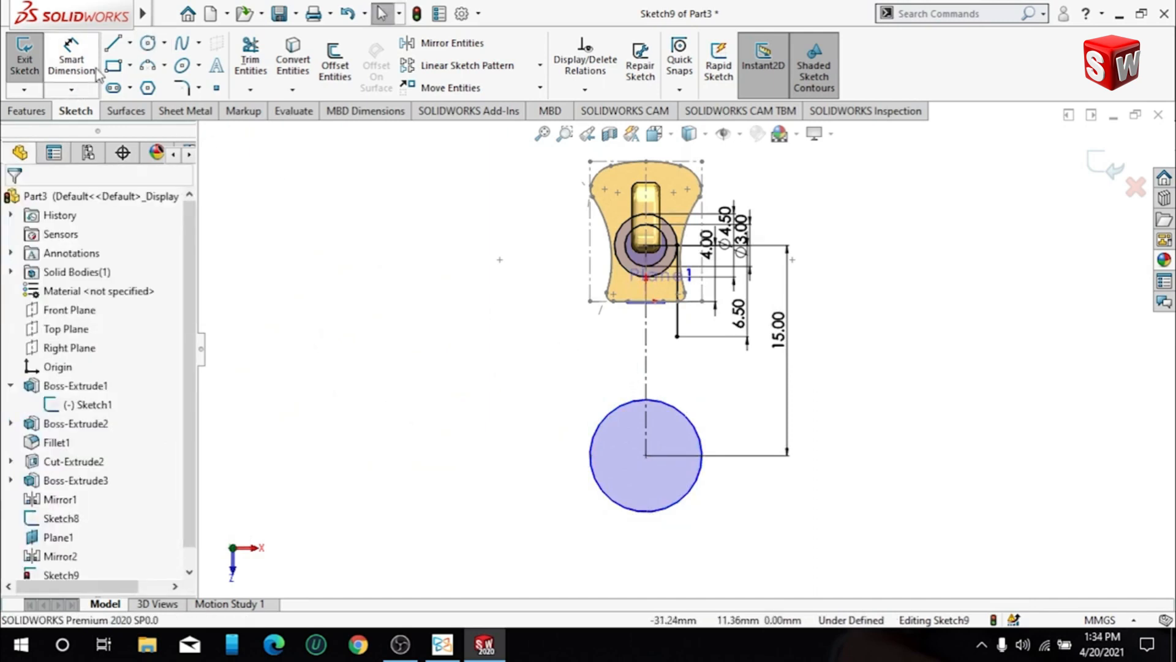
# - Draw a tangent arc of about 17.8 mm radius from the solid vertical line's lower end to the side of the lower circle
pyautogui.click(198, 65)
pyautogui.click(202, 108)
pyautogui.click(677, 337)
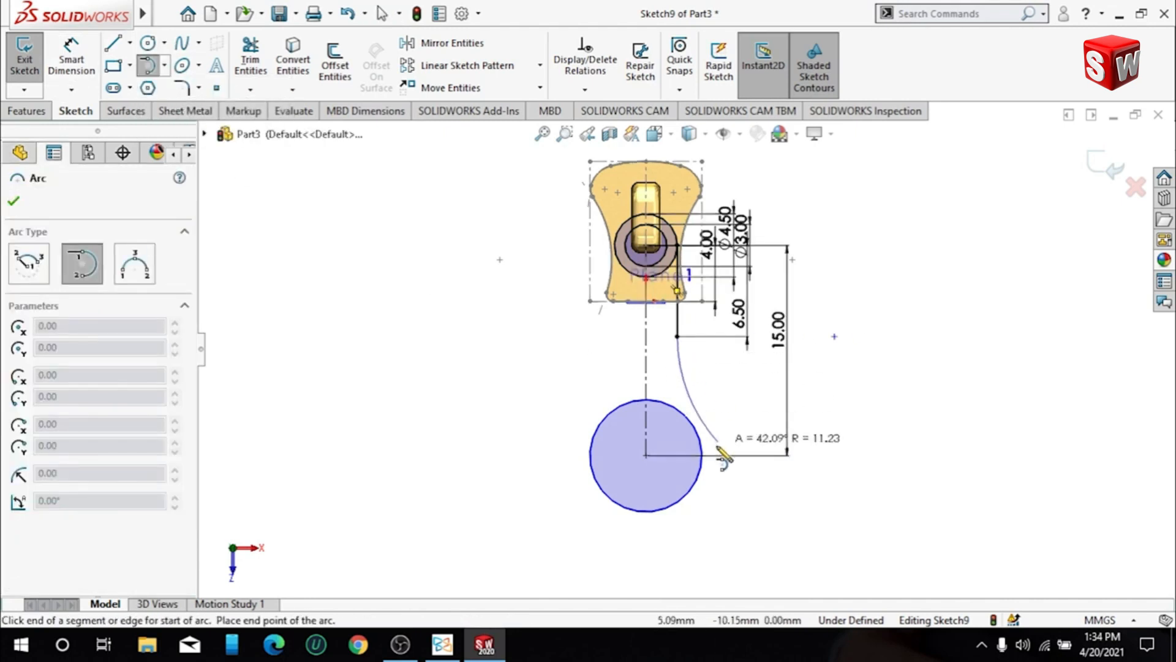
pyautogui.click(702, 441)
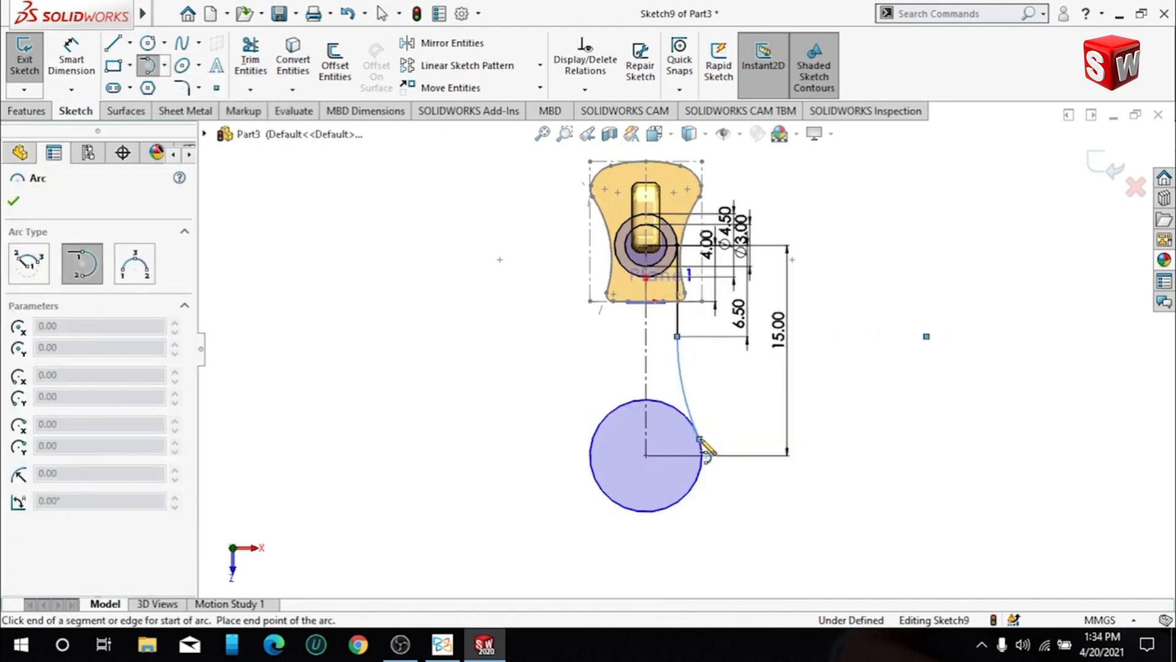
pyautogui.press('Escape')
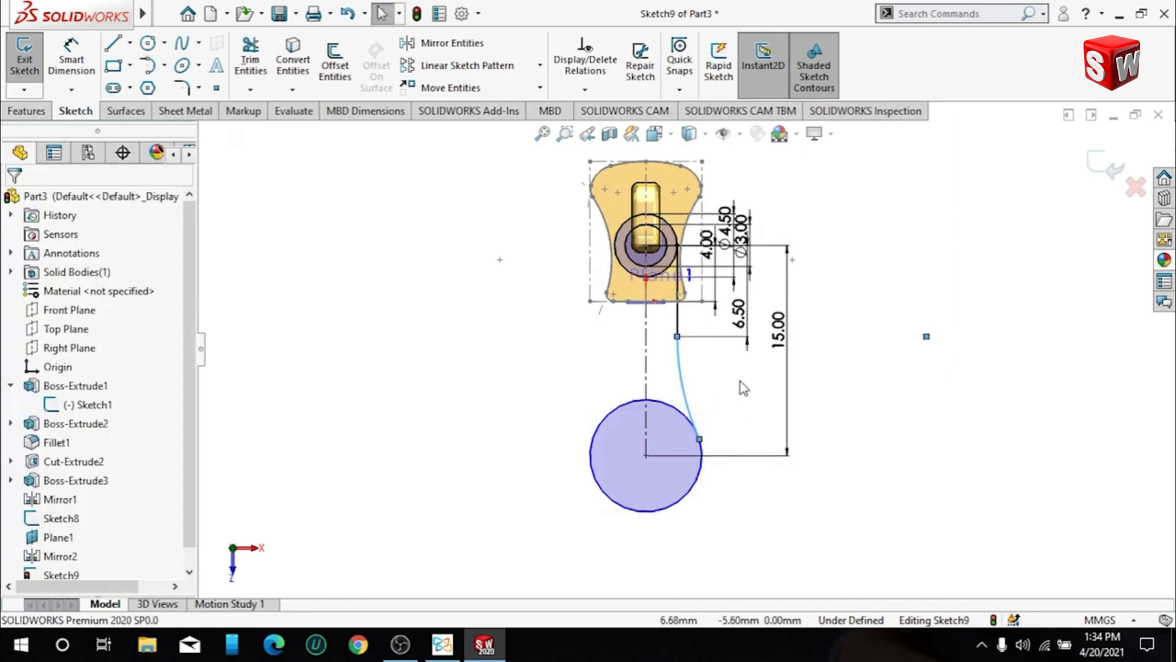
# - Set the radius of the tangent arc to 18 mm
pyautogui.click(685, 382)
pyautogui.scroll(-3, 92, 429)
pyautogui.doubleClick(117, 525)
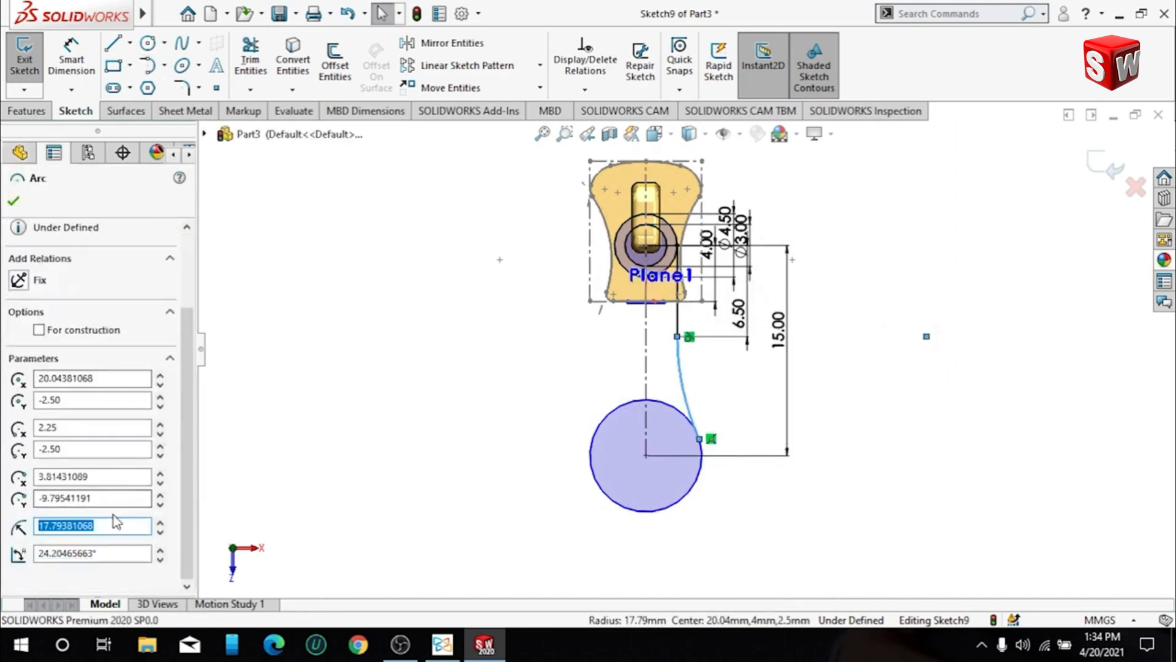
pyautogui.write('18')
pyautogui.press('Return')
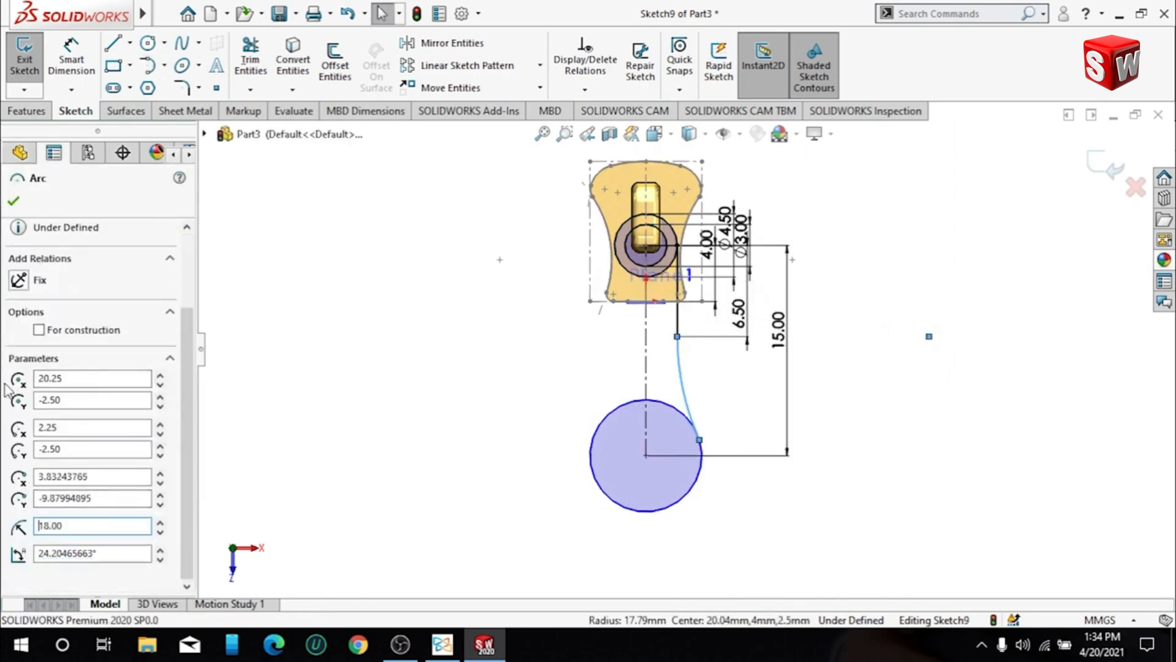
pyautogui.click(14, 201)
# - Add a tangent relation between the 18 mm arc and the lower circle
pyautogui.scroll(3, 610, 404)
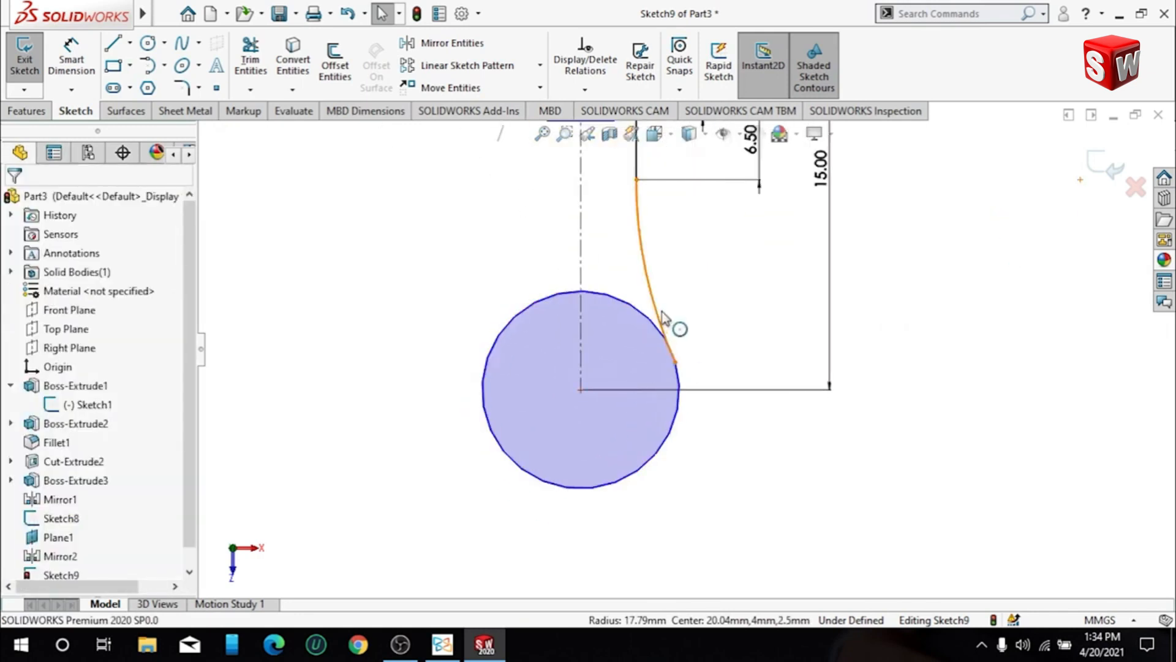
pyautogui.click(658, 315)
pyautogui.keyDown('ctrl'); pyautogui.click(661, 333); pyautogui.keyUp('ctrl')
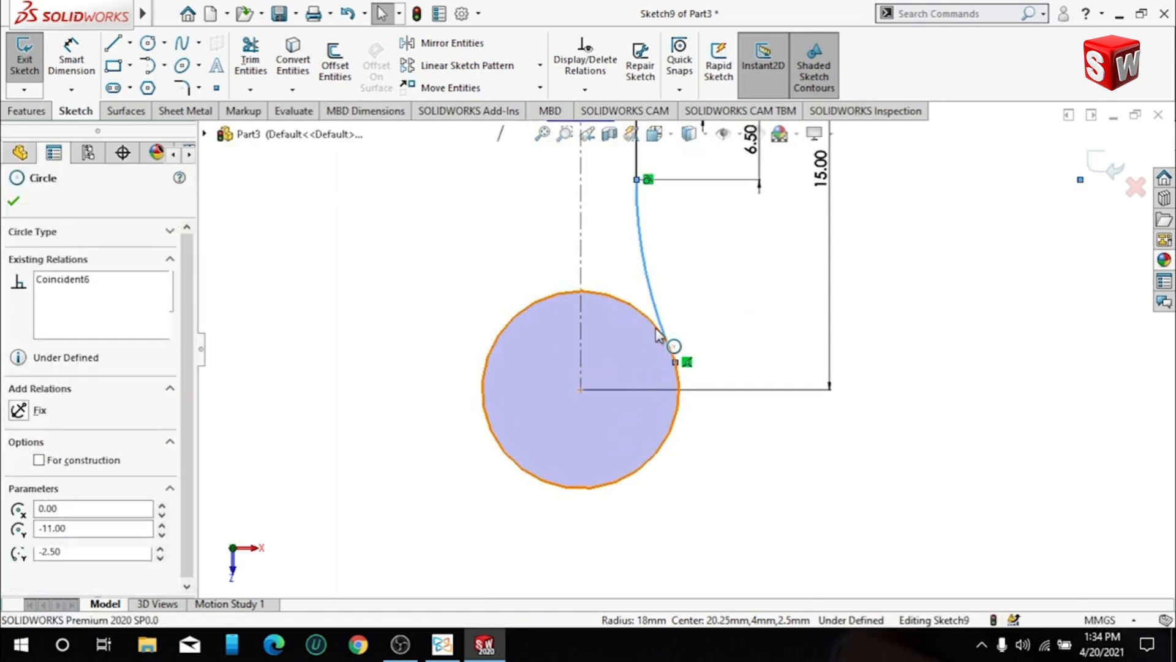
pyautogui.click(732, 251)
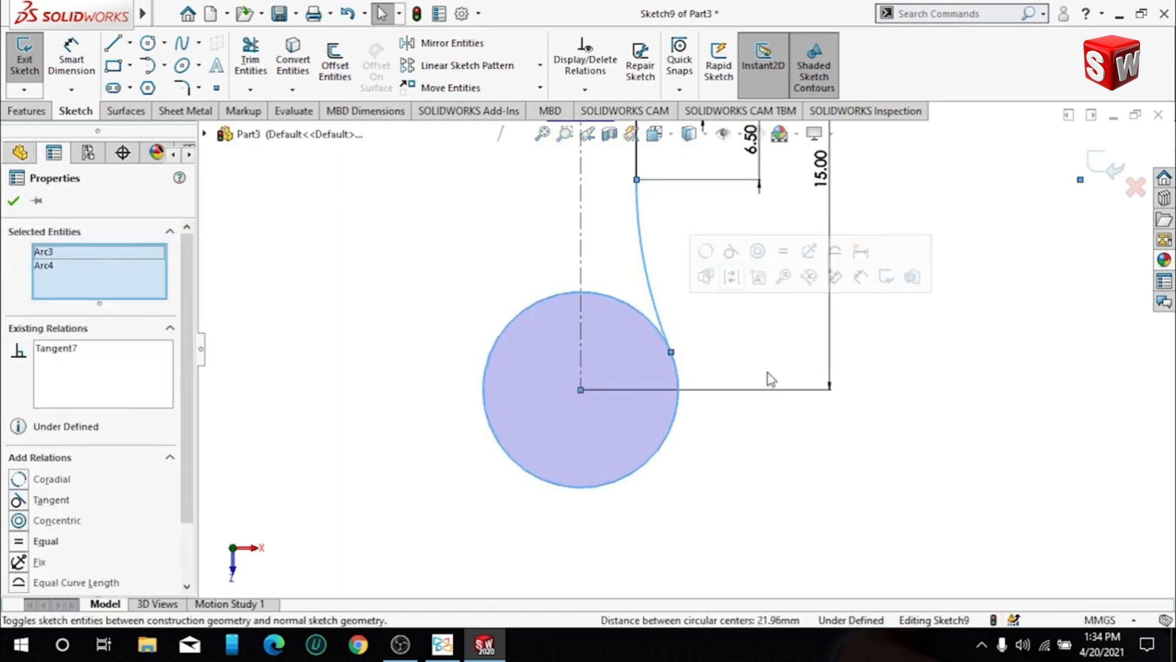
pyautogui.click(767, 371)
pyautogui.scroll(3, 727, 311)
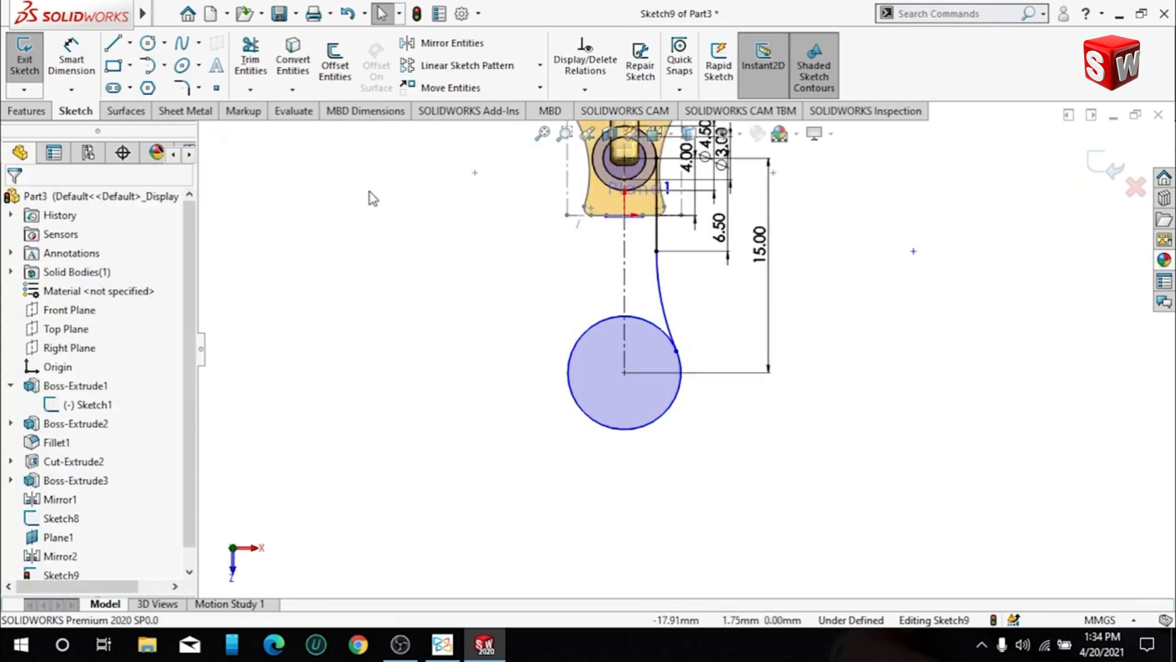
# - Draw an inner circle concentric with the lower circle and set its radius to 3 mm
pyautogui.click(147, 44)
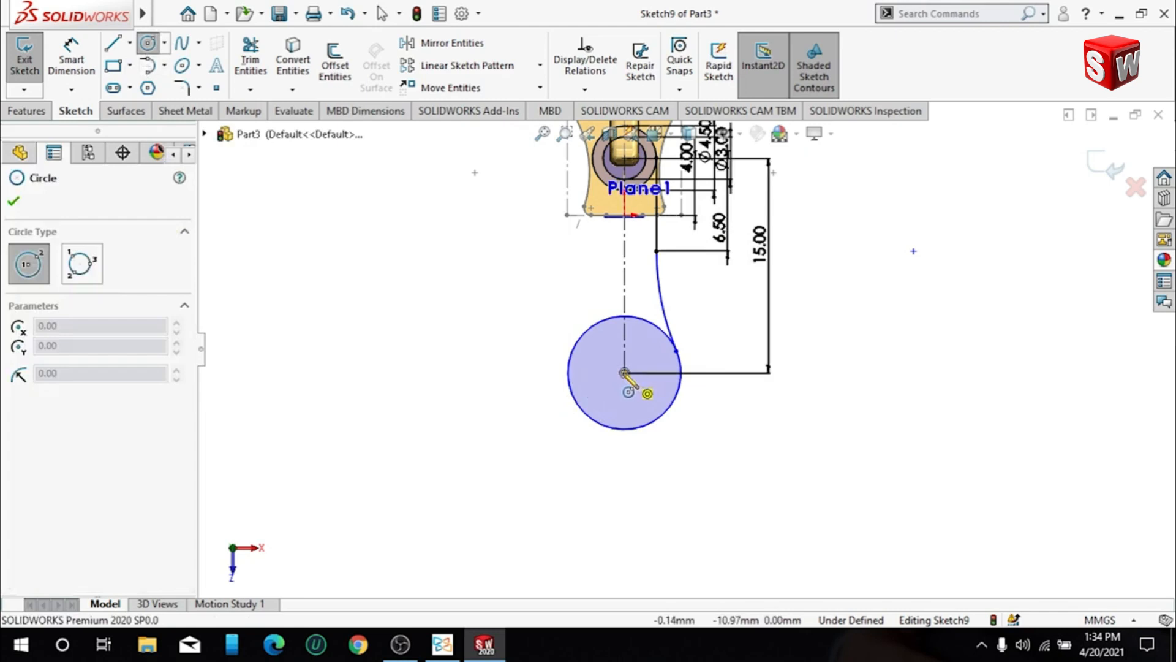
pyautogui.click(625, 372)
pyautogui.click(651, 382)
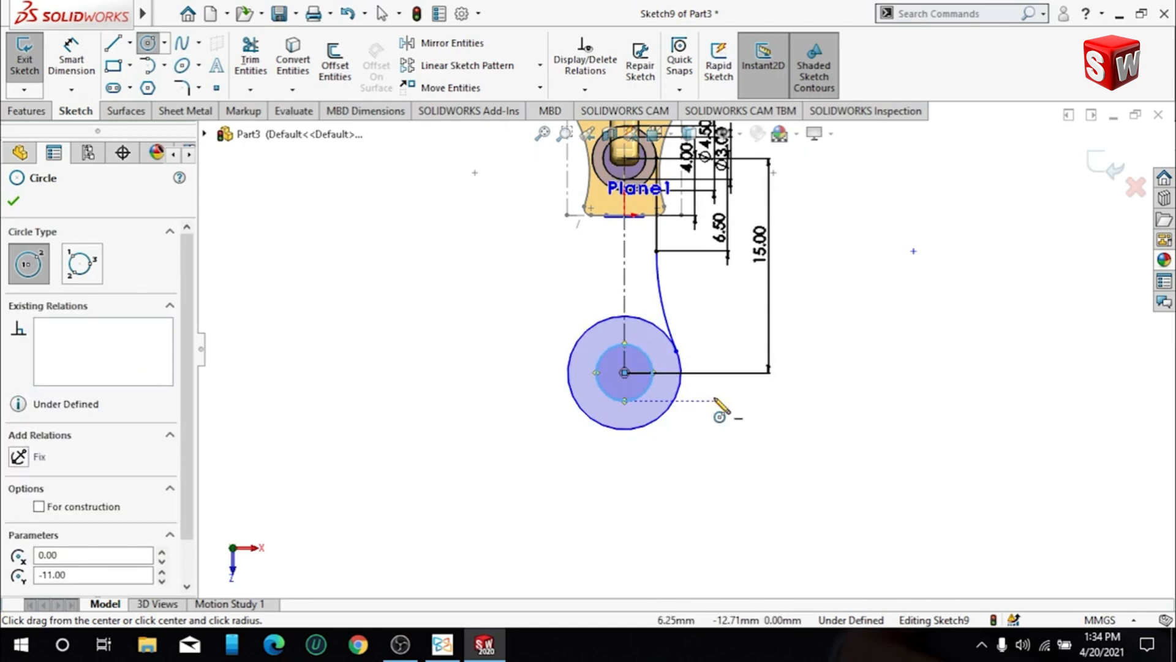
pyautogui.scroll(-2, 95, 568)
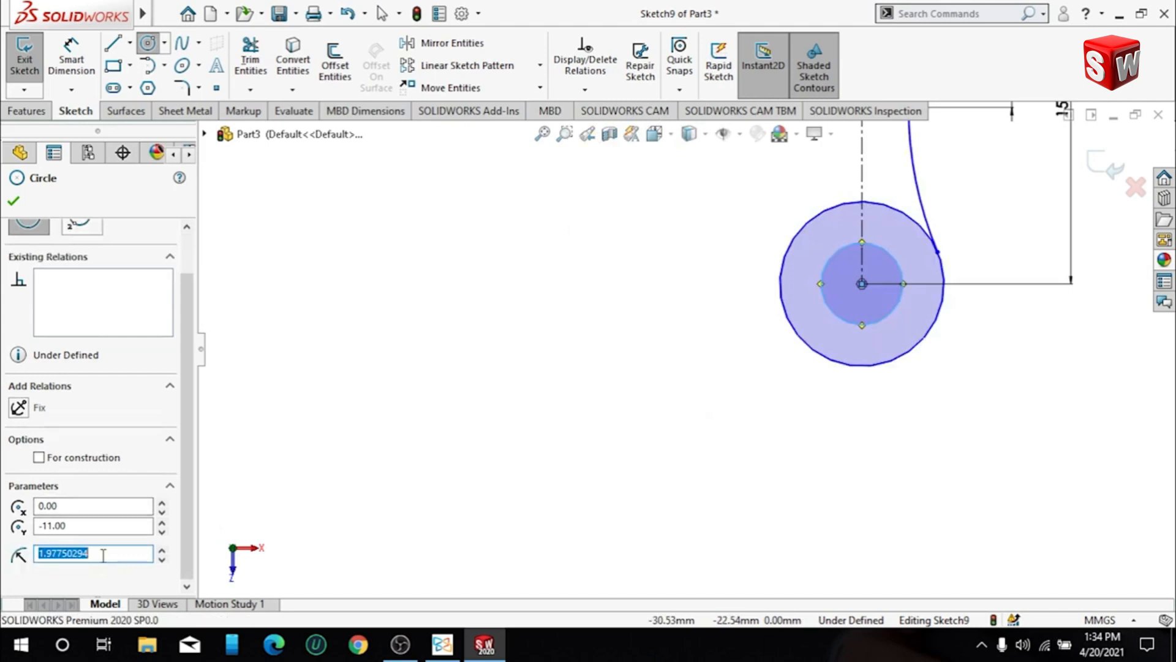
pyautogui.write('3')
pyautogui.press('Return')
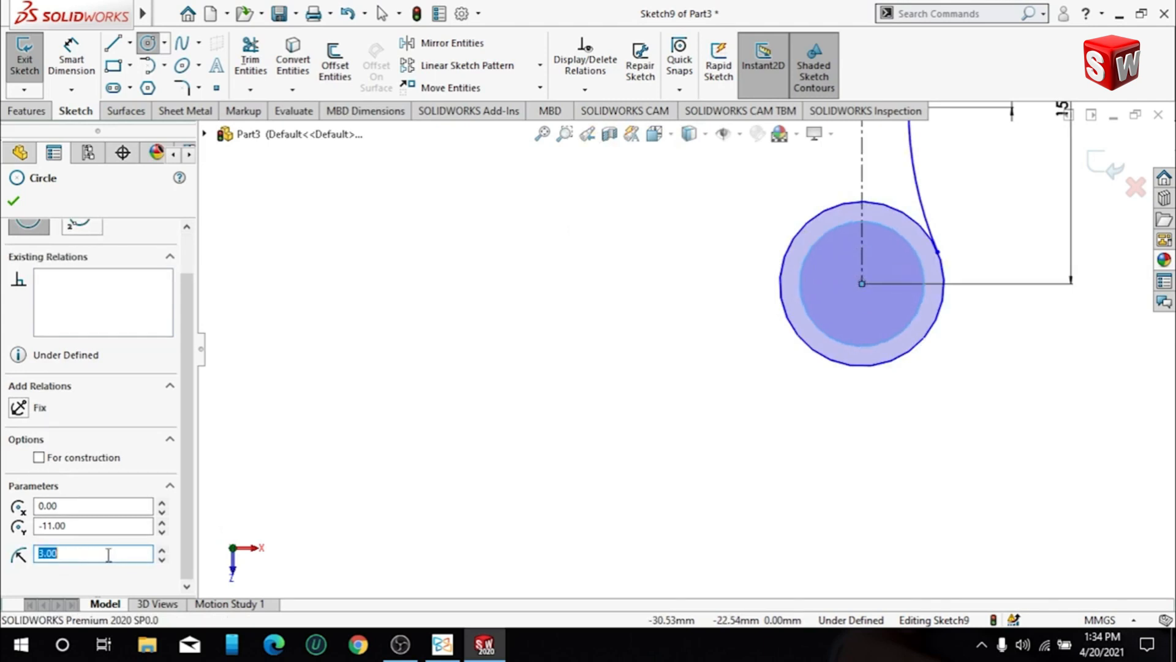
pyautogui.write('2.5')
pyautogui.press('Return')
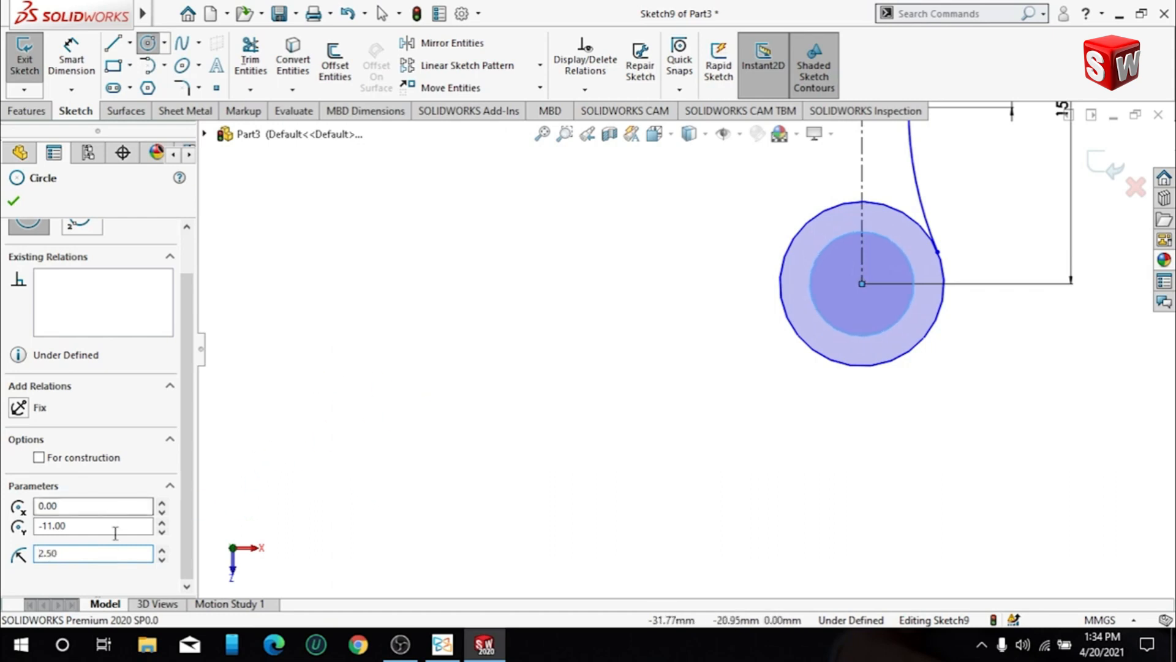
pyautogui.write('3')
pyautogui.press('Return')
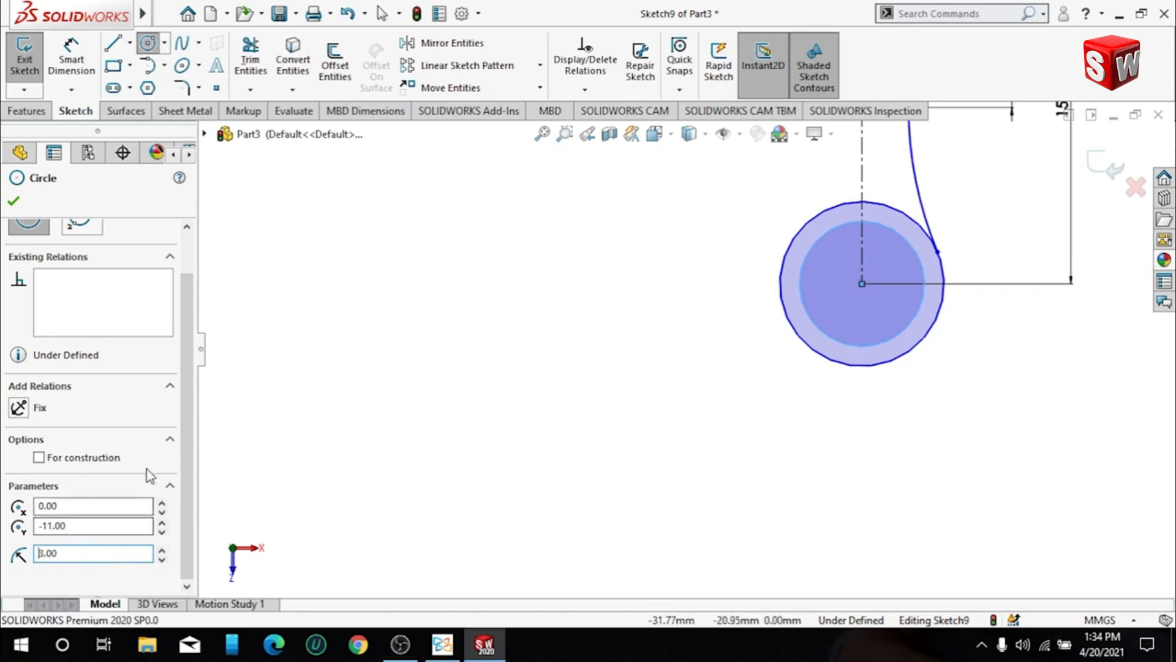
pyautogui.click(12, 201)
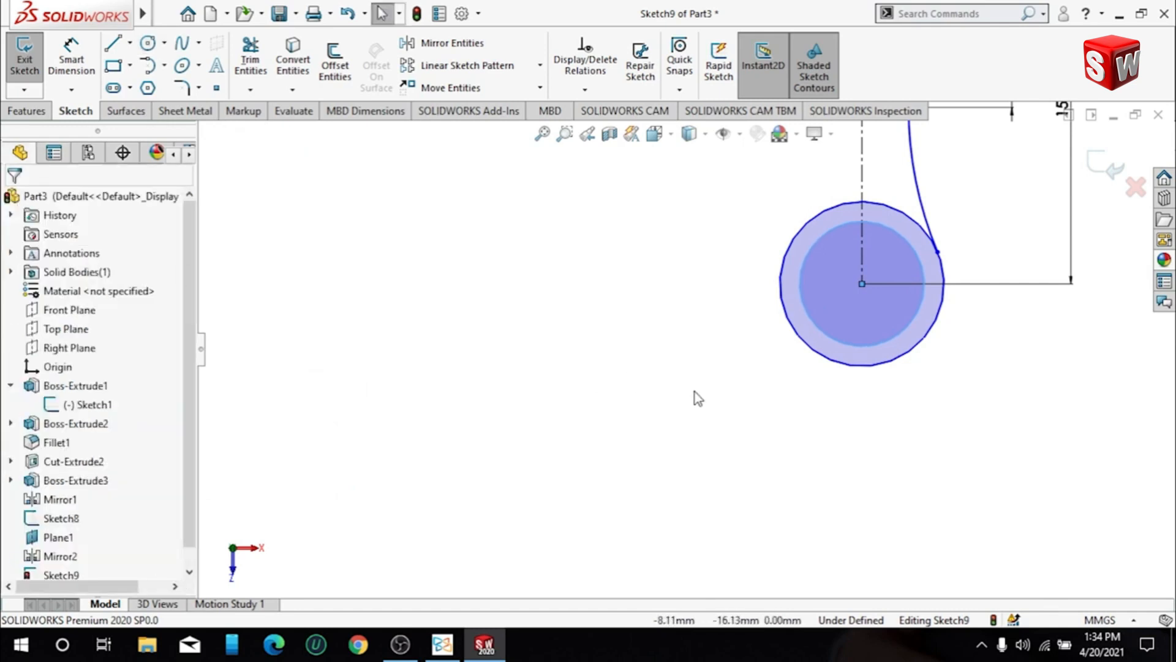
# - Mirror the vertical line and the tangent arc about the vertical centreline, keeping the originals
pyautogui.scroll(3, 913, 428)
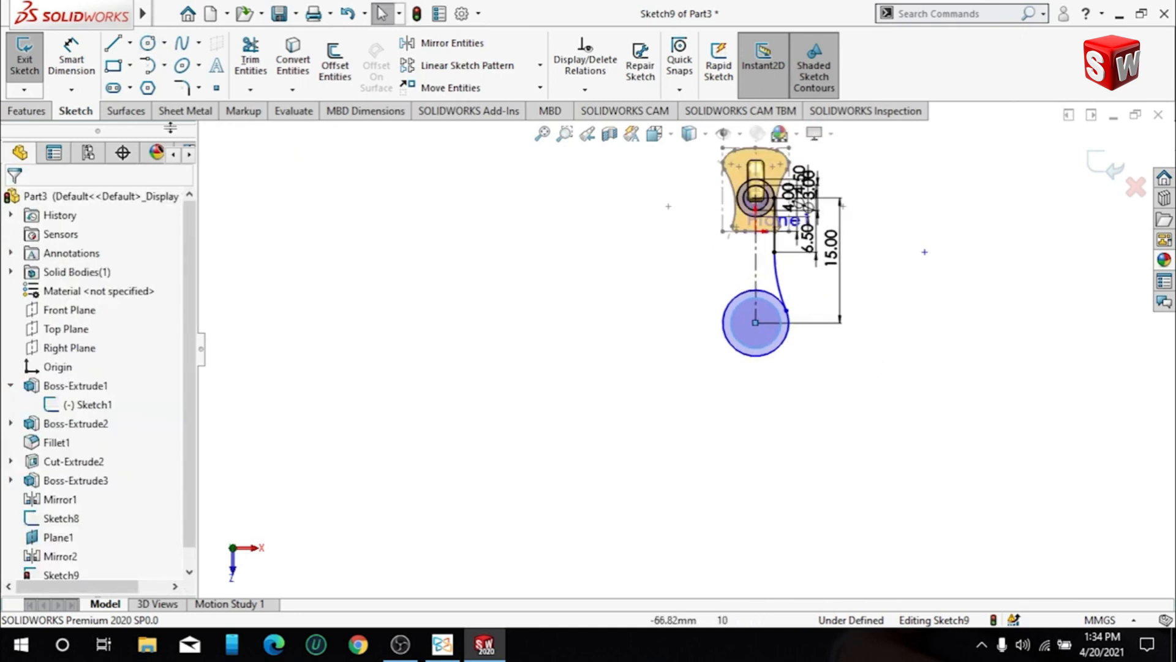
pyautogui.scroll(1, 756, 294)
pyautogui.scroll(-3, 755, 293)
pyautogui.scroll(-2, 756, 294)
pyautogui.click(452, 42)
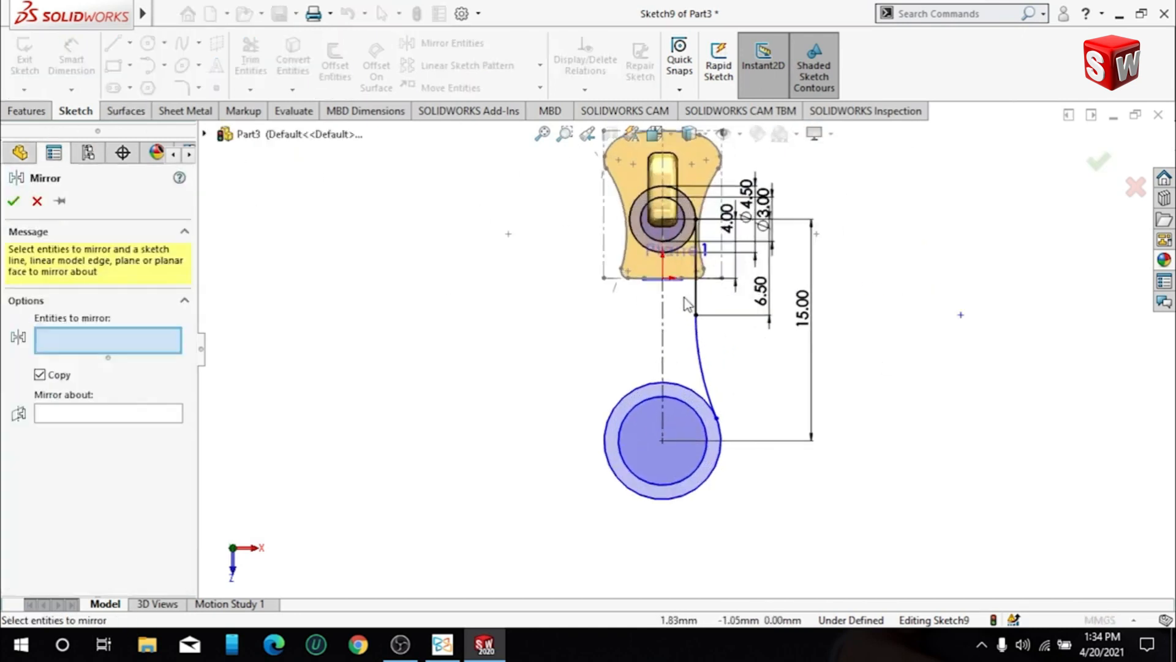
pyautogui.click(709, 349)
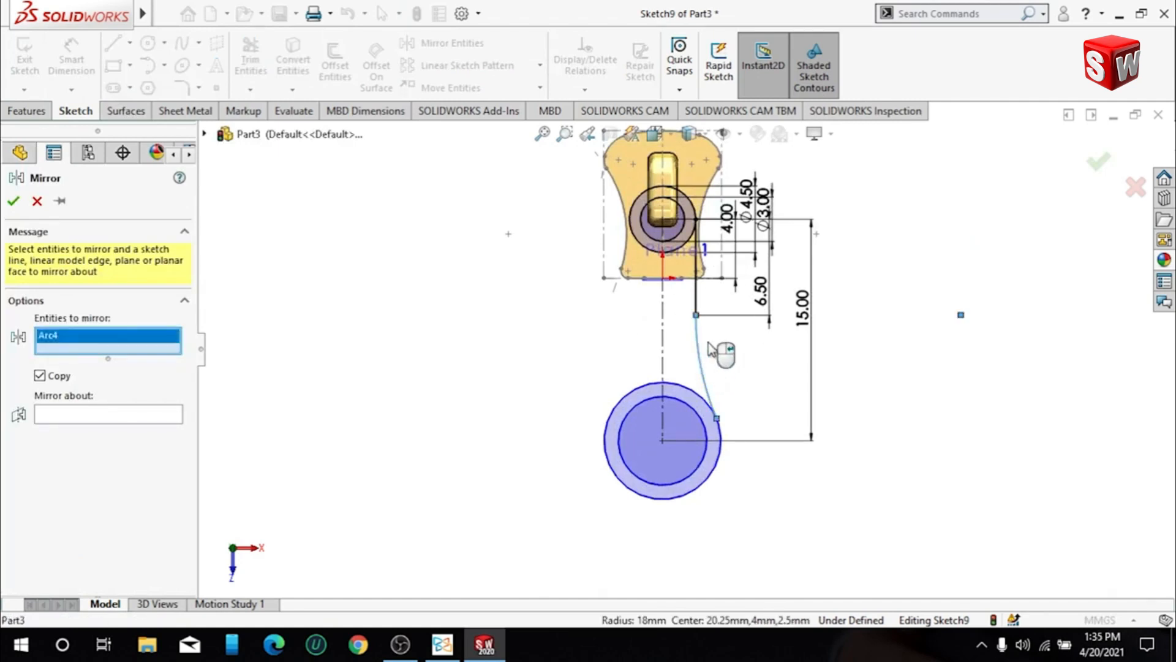
pyautogui.click(698, 297)
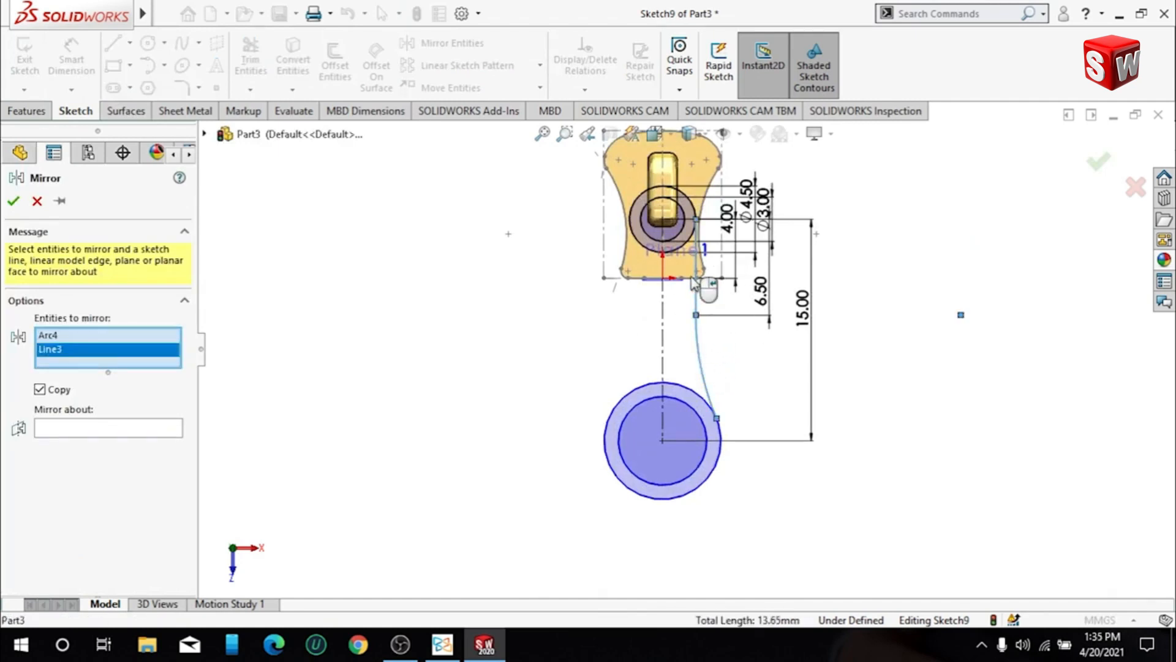
pyautogui.click(722, 446)
pyautogui.rightClick(147, 375)
pyautogui.click(195, 393)
pyautogui.click(159, 428)
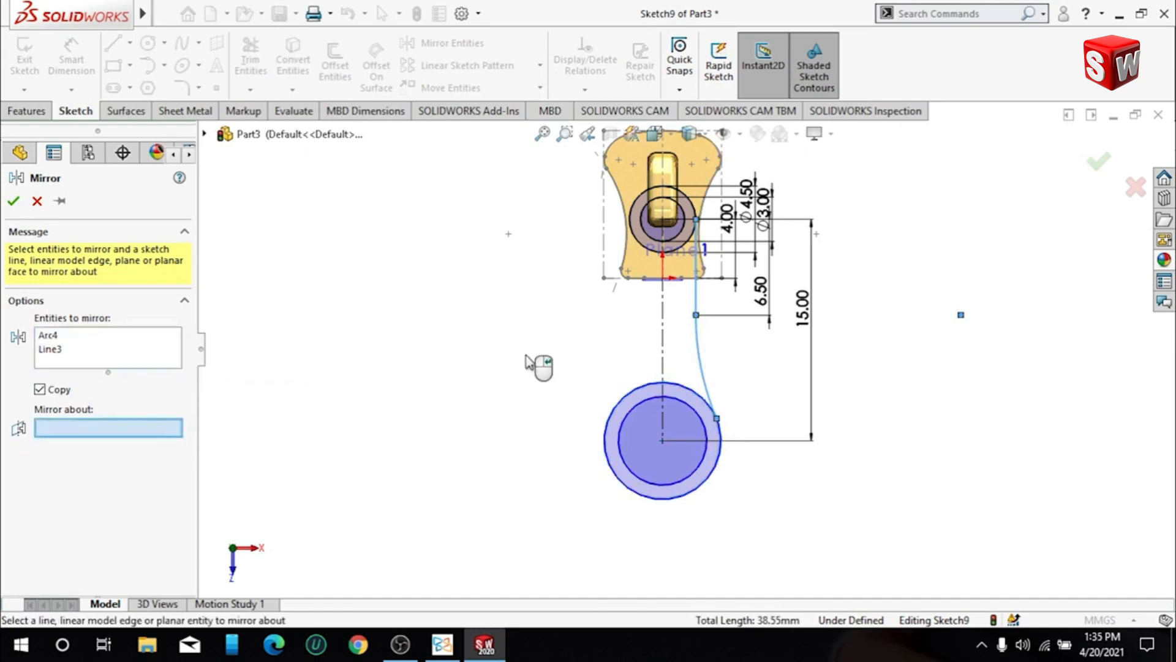
pyautogui.click(663, 334)
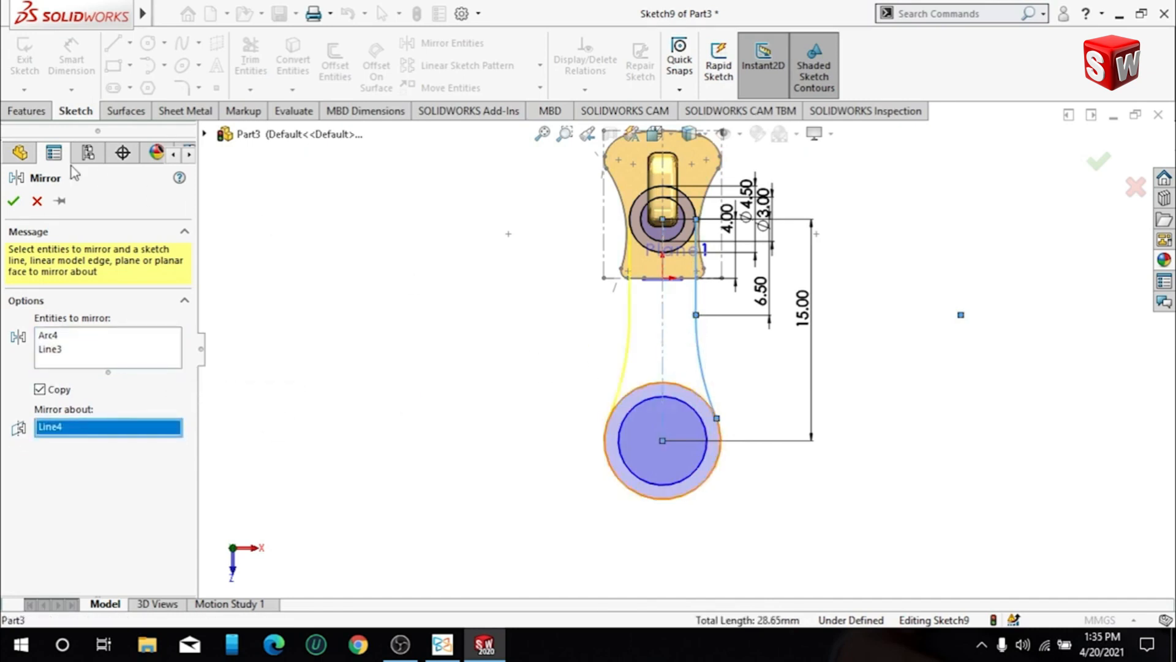
pyautogui.click(18, 201)
pyautogui.scroll(-3, 634, 241)
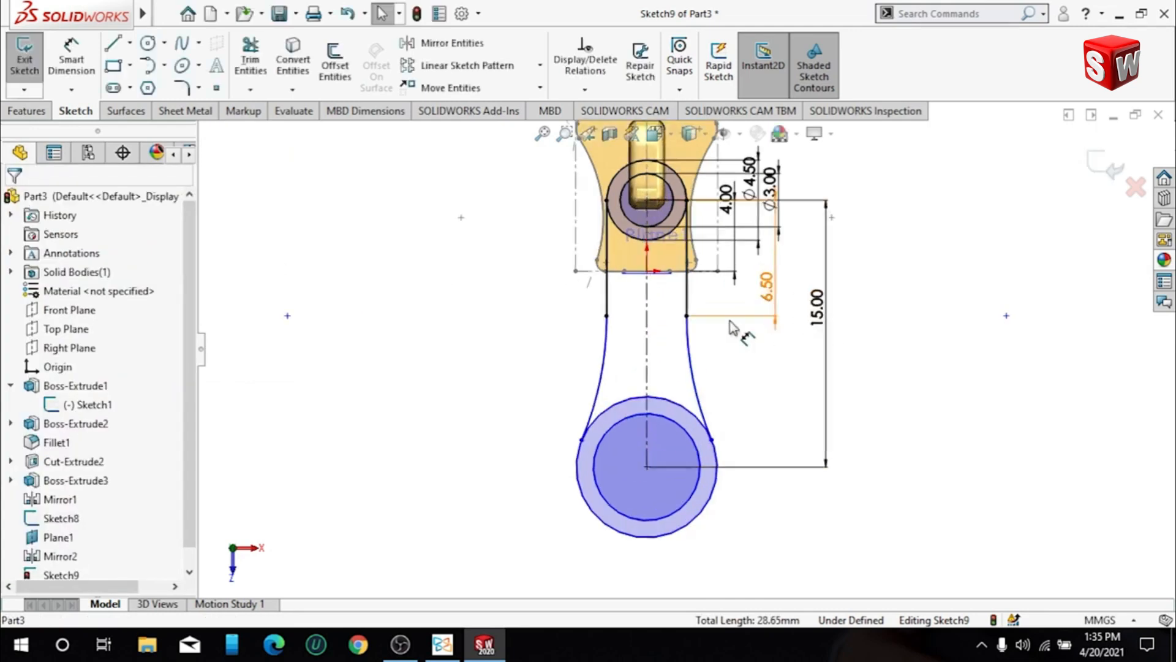
pyautogui.scroll(1, 634, 241)
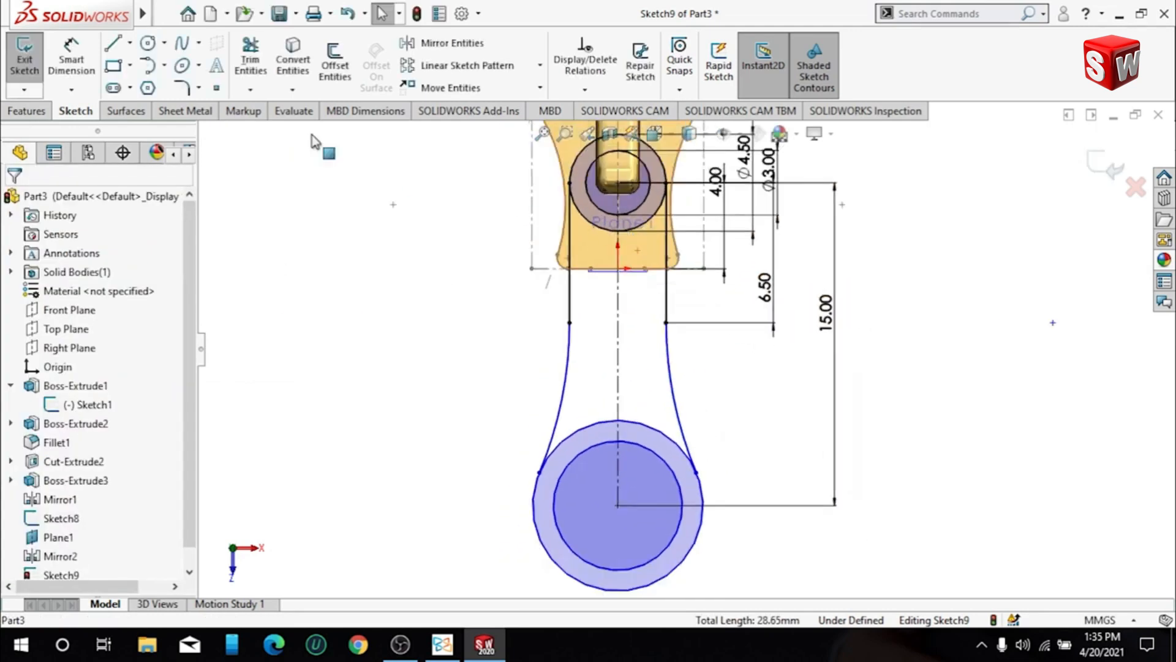
# - Trim away the lower part of the upper outer circle and the upper arc of the lower outer circle inside the link, using Trim to closest
pyautogui.click(250, 60)
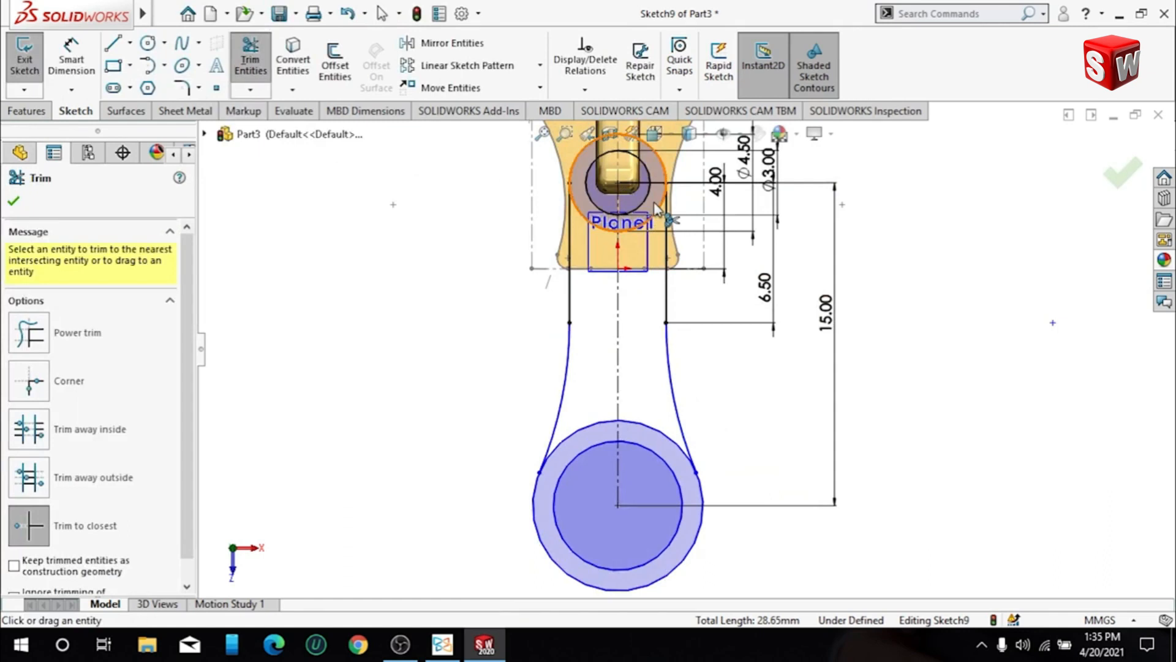
pyautogui.click(658, 208)
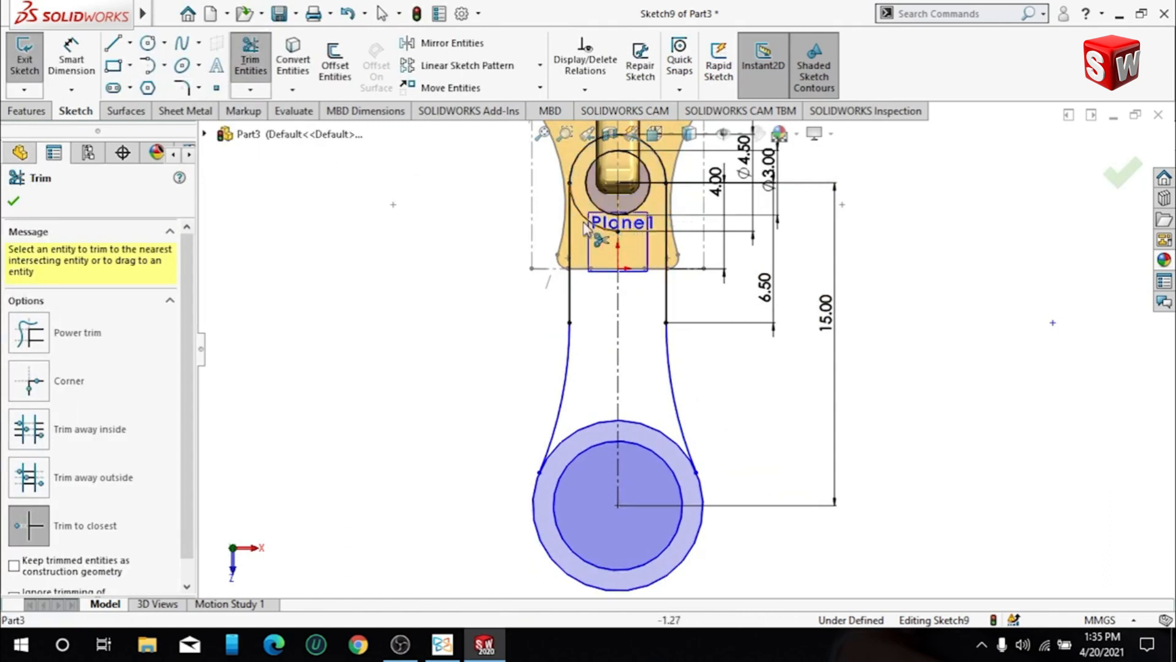
pyautogui.click(655, 430)
pyautogui.click(599, 424)
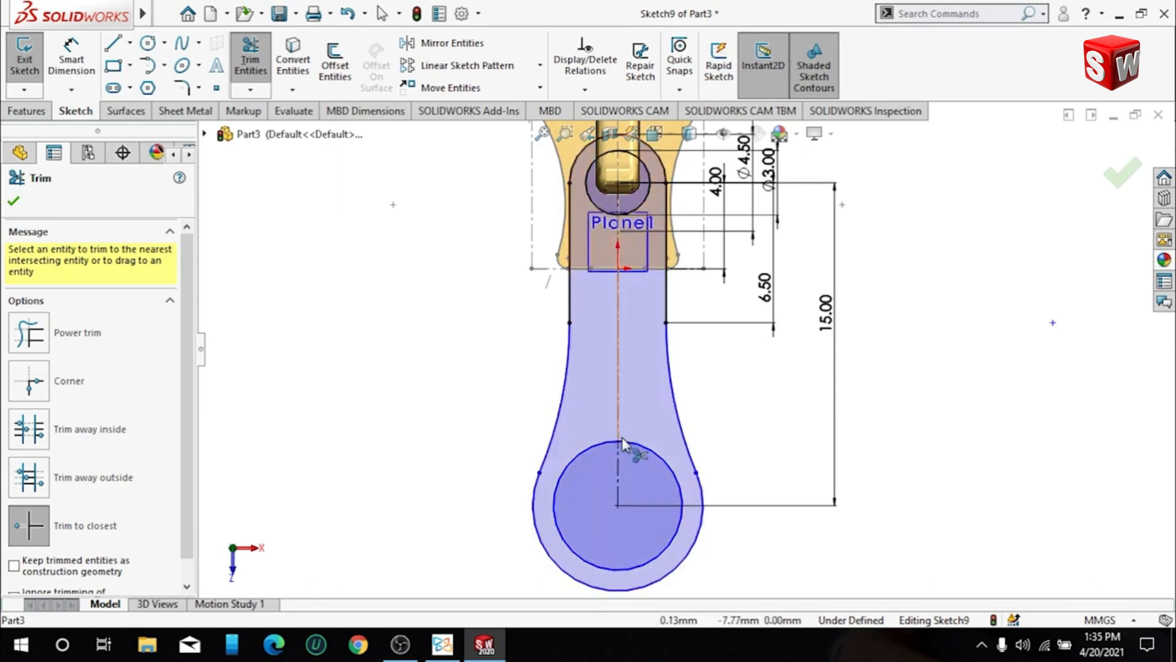
pyautogui.click(22, 207)
# - Set up a 1 mm blind boss extrusion of the link profile, starting at a 0.5 mm offset from the sketch plane
pyautogui.moveTo(516, 316)
pyautogui.mouseDown(button='middle')
pyautogui.moveTo(550, 181)
pyautogui.moveTo(475, 332)
pyautogui.moveTo(323, 295)
pyautogui.mouseUp(button='middle')
pyautogui.click(28, 111)
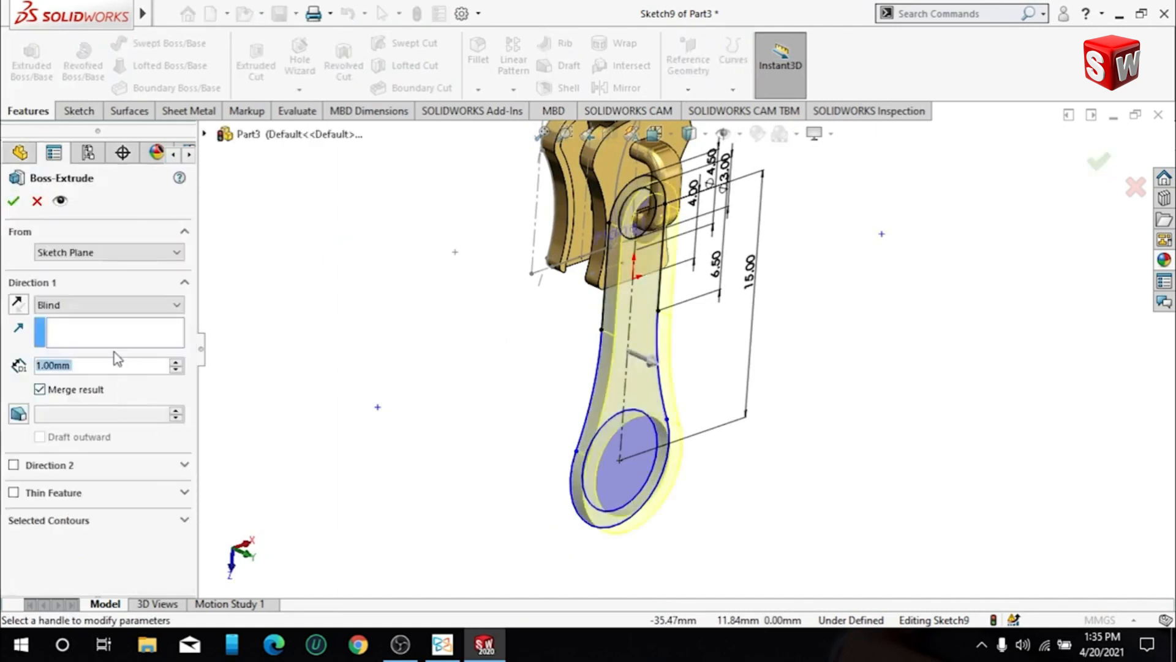
pyautogui.click(103, 258)
pyautogui.click(92, 300)
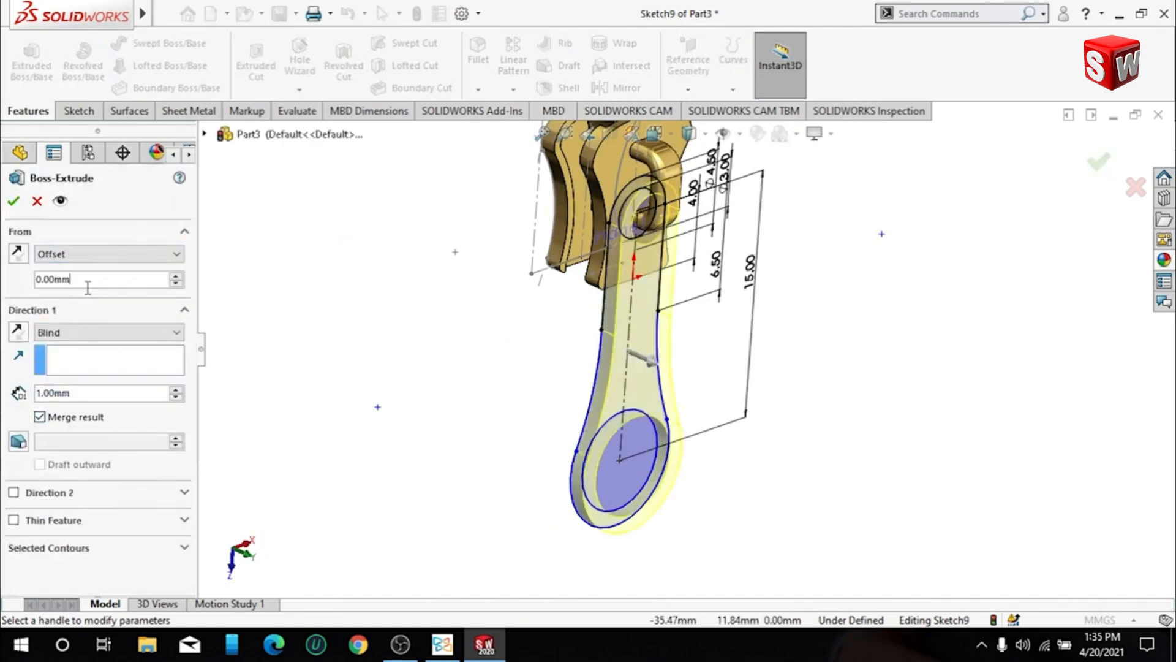
pyautogui.write('0.5')
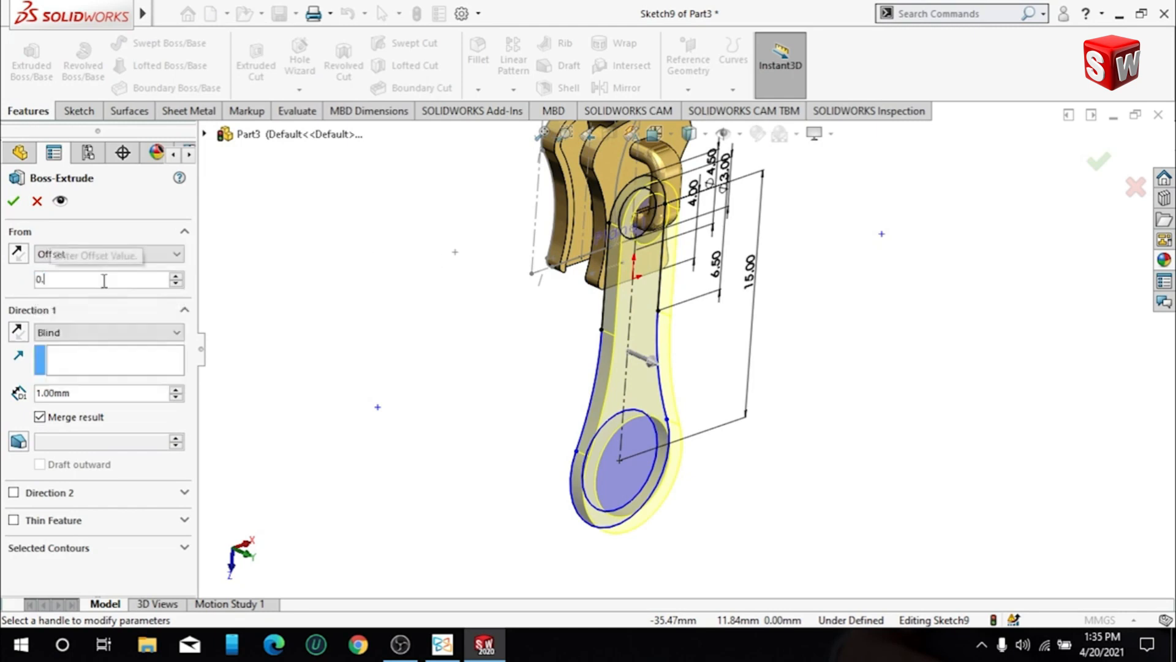
pyautogui.press('Return')
pyautogui.moveTo(302, 210); pyautogui.dragTo(268, 222, button='middle')
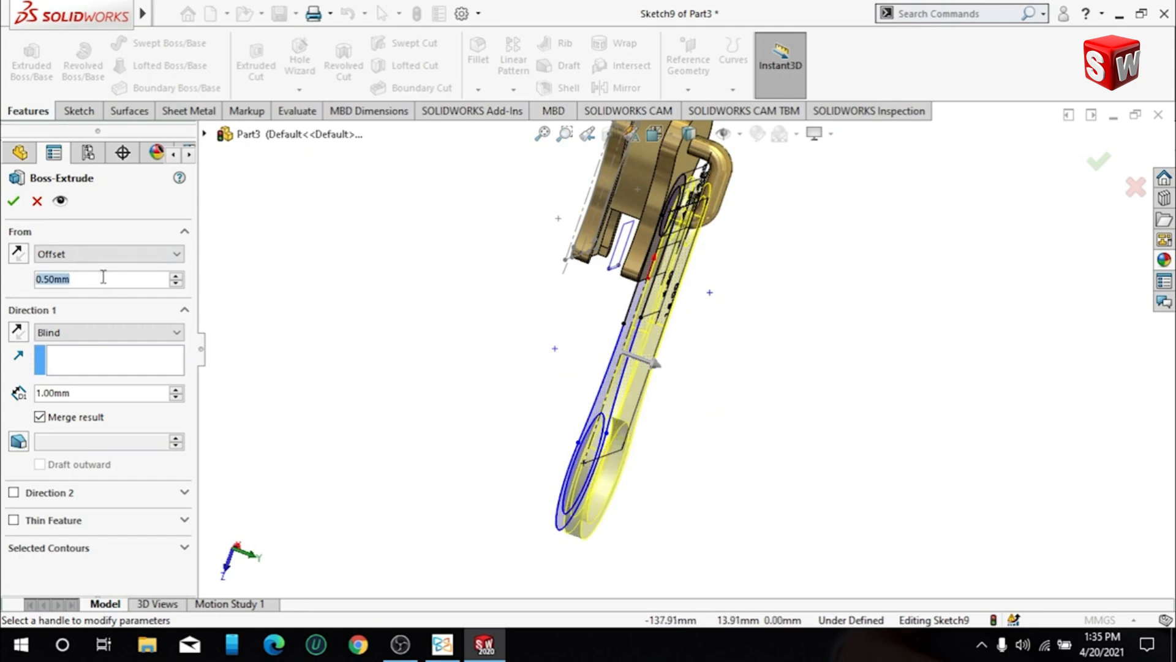
# - Set the link extrusion's start offset to 0.25 mm and complete the extrusion
pyautogui.write('0.25')
pyautogui.press('Return')
pyautogui.moveTo(351, 319); pyautogui.dragTo(246, 238, button='middle')
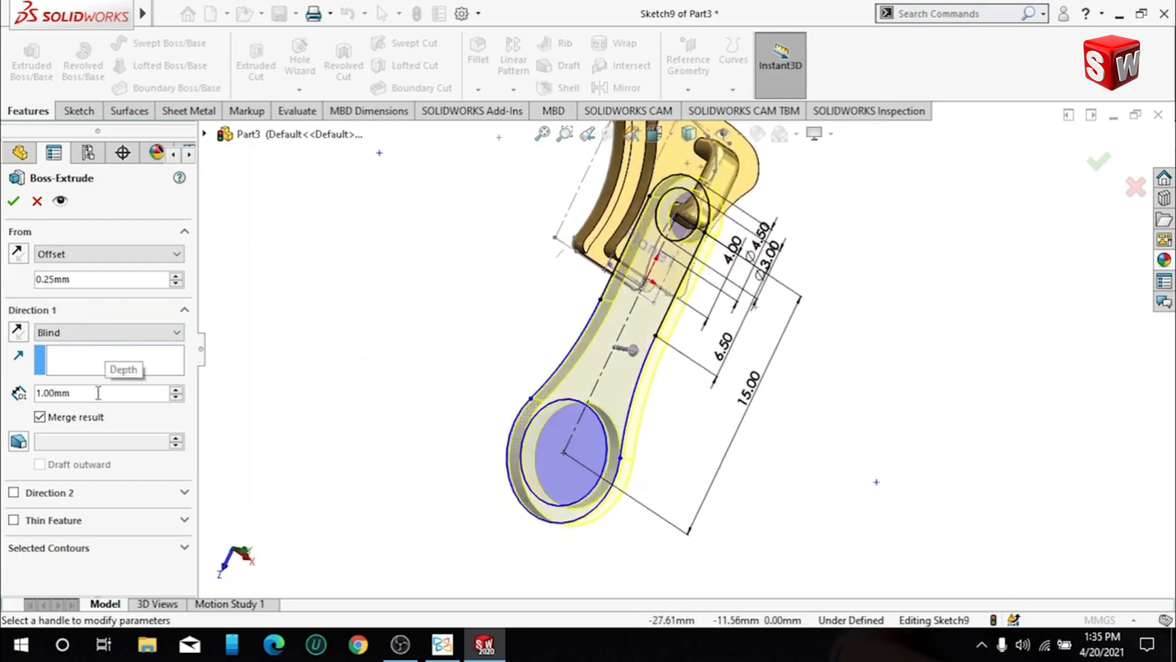
pyautogui.click(12, 204)
# - Apply a library appearance to the whole body of the two-ring link
pyautogui.moveTo(827, 275); pyautogui.dragTo(393, 596, button='middle')
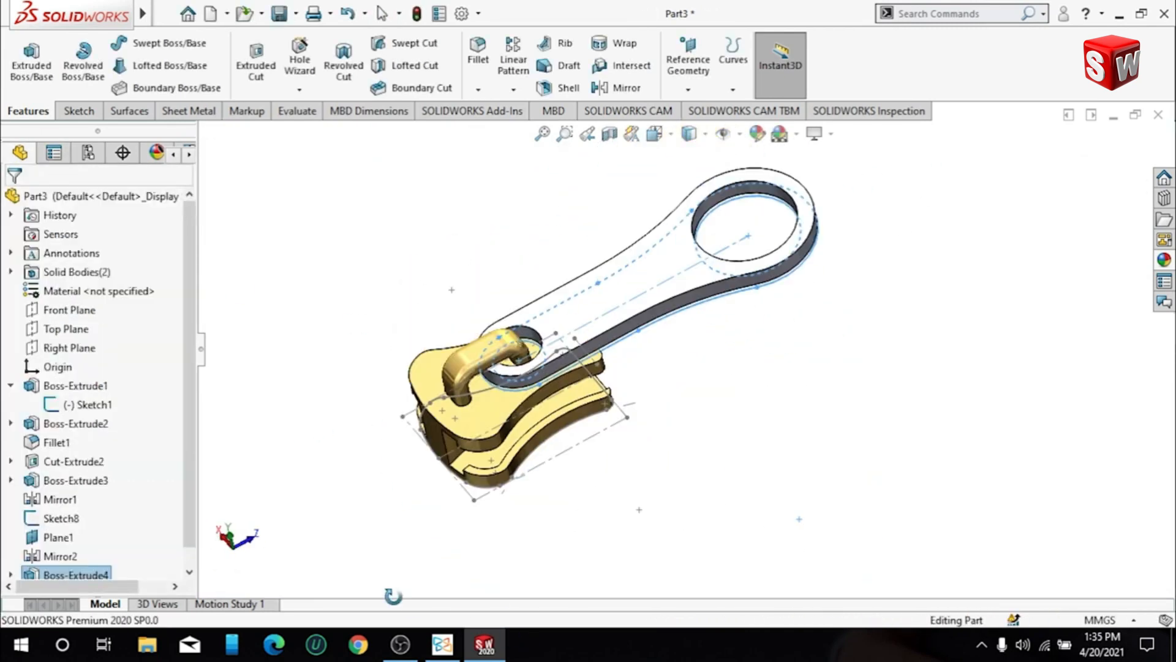
pyautogui.click(1164, 261)
pyautogui.moveTo(1004, 441); pyautogui.dragTo(692, 265)
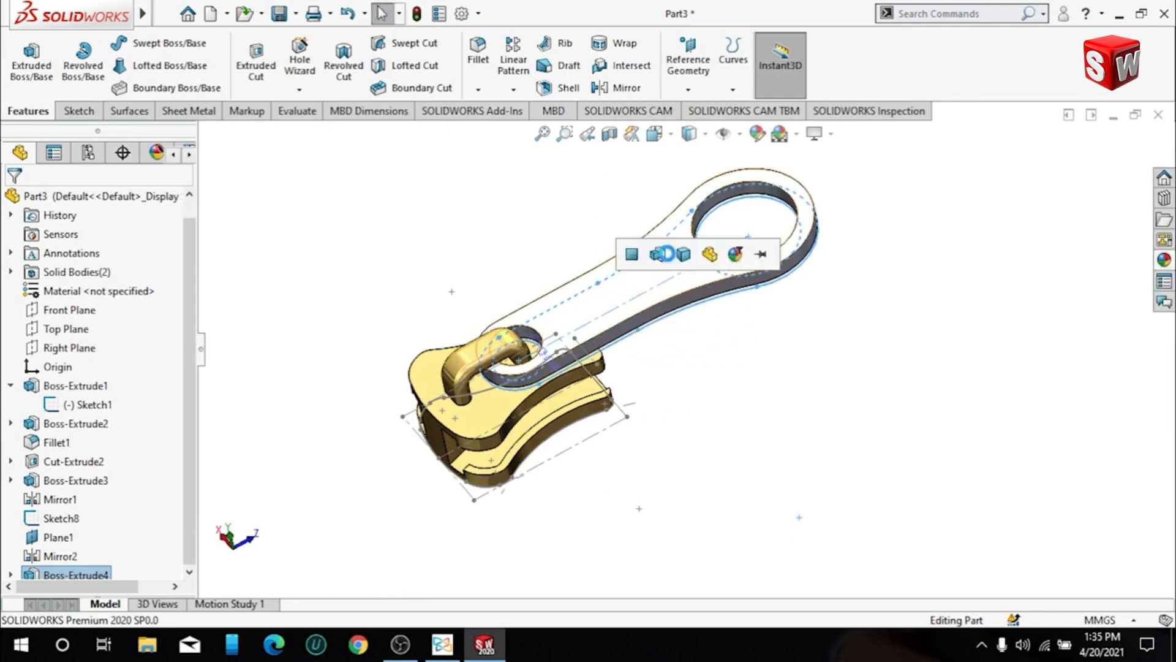
pyautogui.click(683, 255)
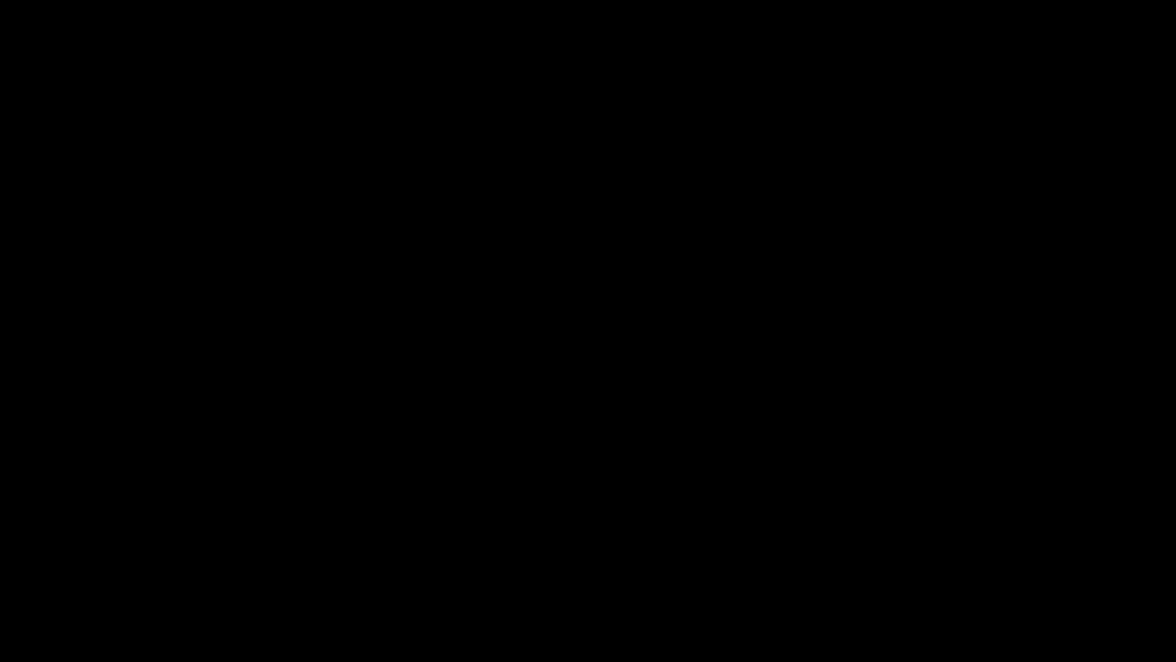